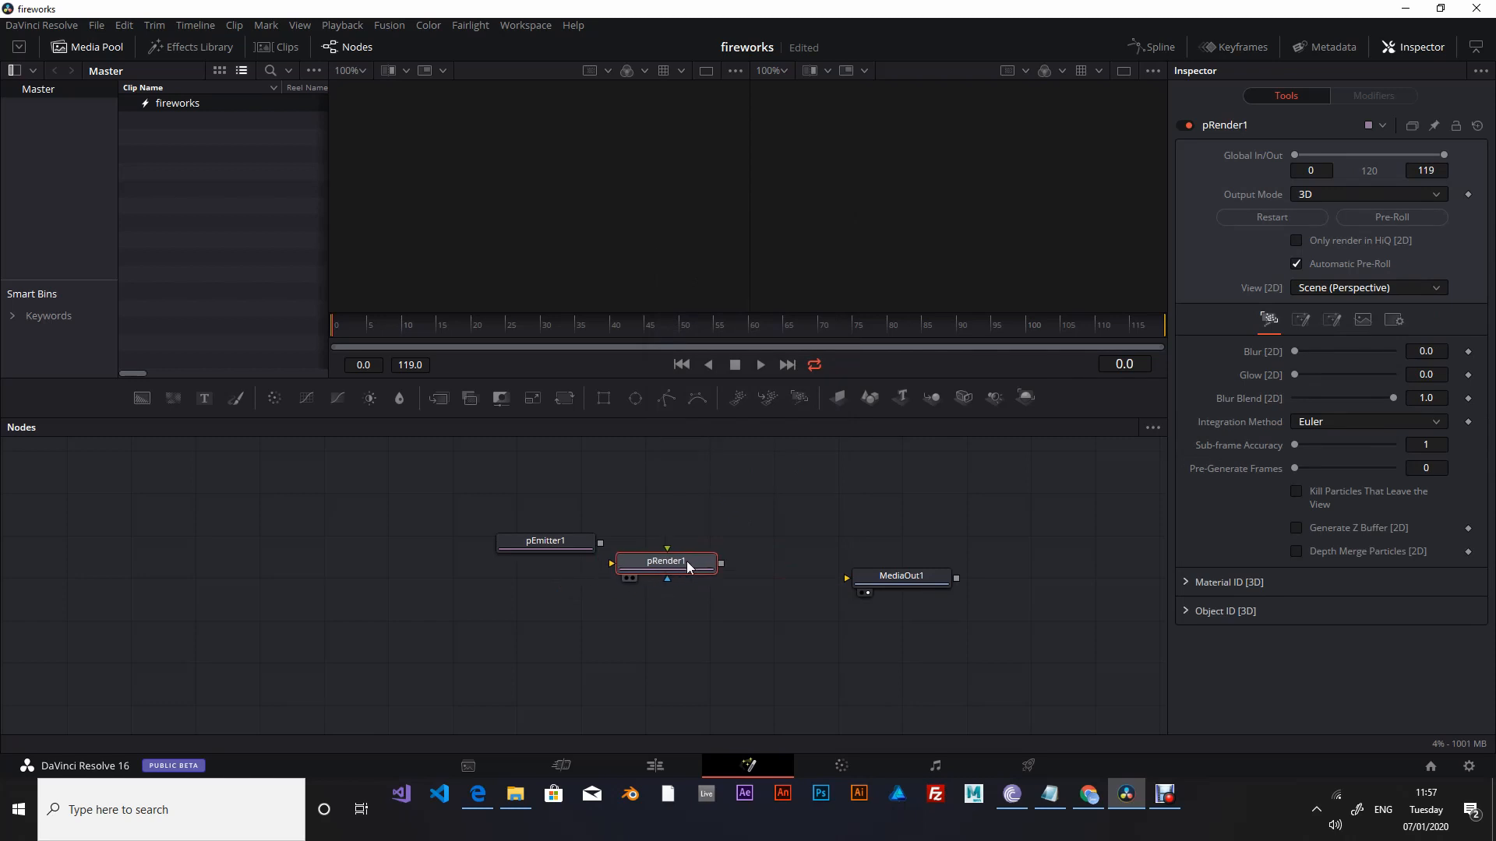
Connect pEmitter1 to pRender1, show pRender1 in the 3D viewer, and space the two nodes apart.
{"action": "left_click_drag", "start_coordinate": [600, 543], "coordinate": [746, 544]}
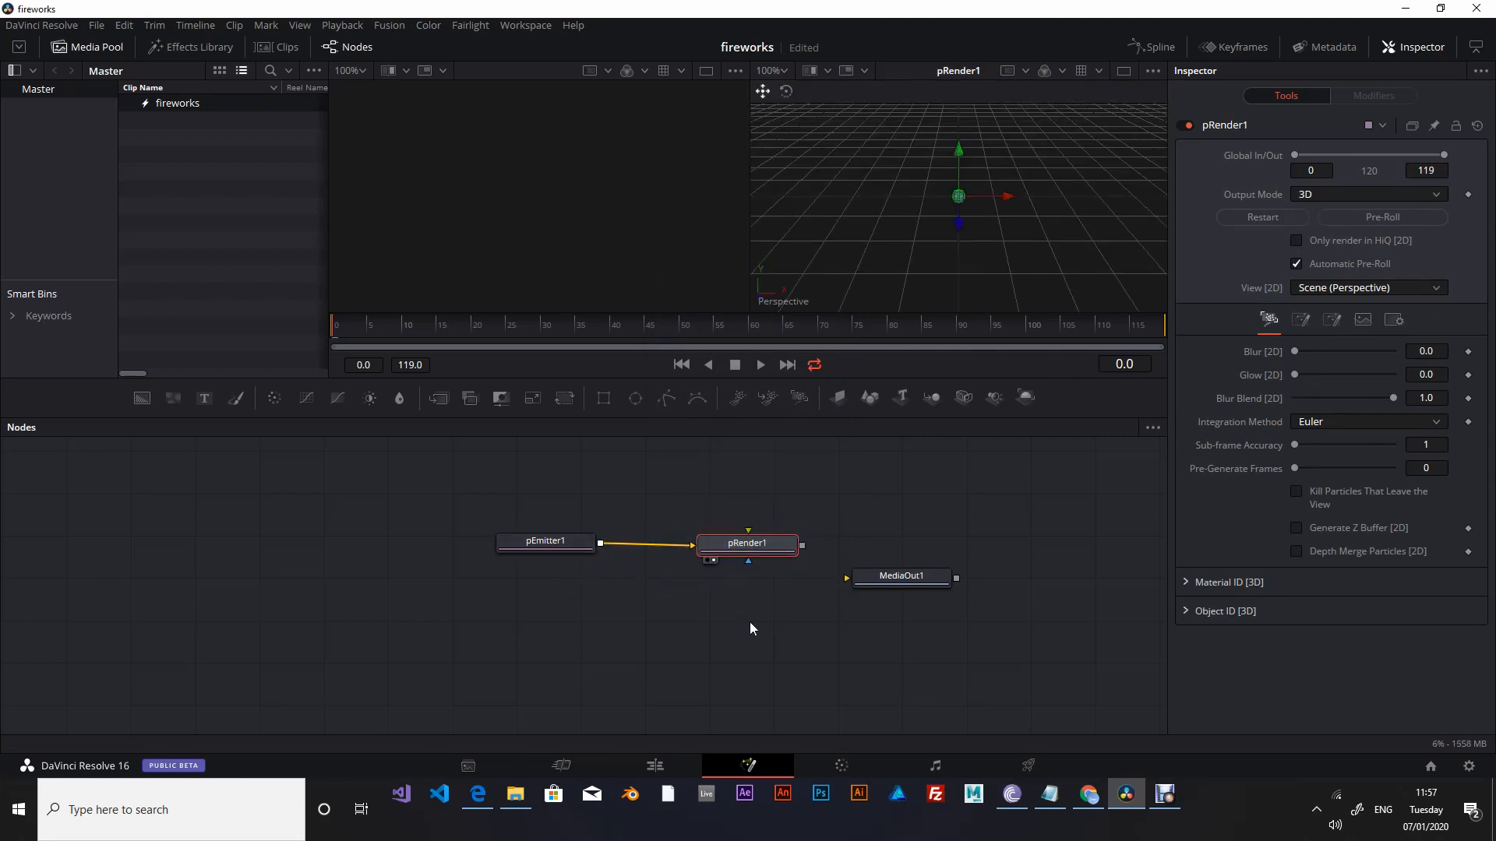
{"action": "left_click_drag", "start_coordinate": [749, 622], "coordinate": [662, 647]}
{"action": "left_click_drag", "start_coordinate": [969, 231], "coordinate": [983, 271]}
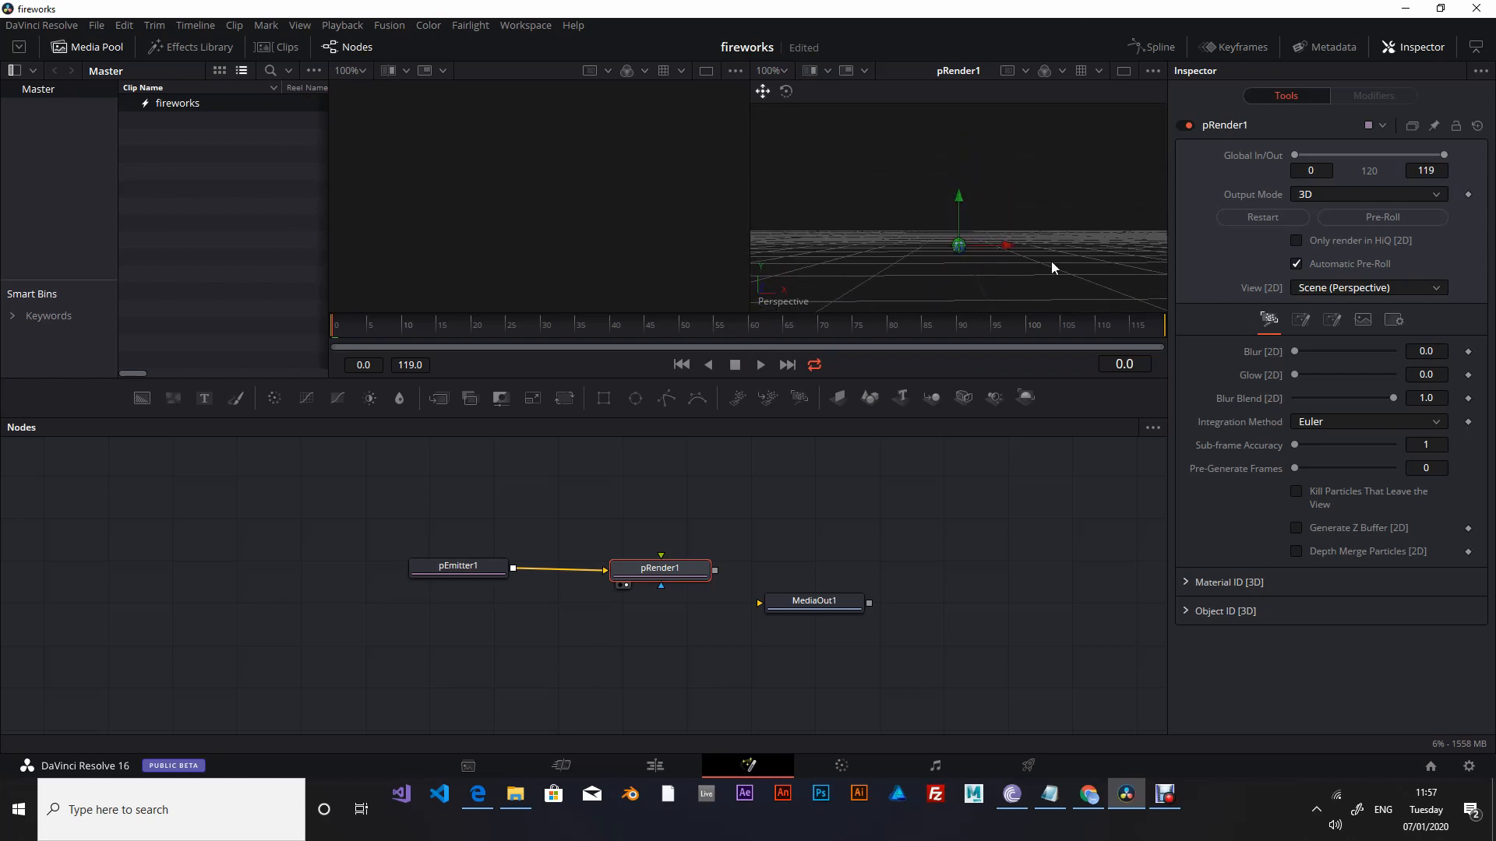
{"action": "scroll", "coordinate": [1052, 265], "scroll_direction": "up", "scroll_amount": 1}
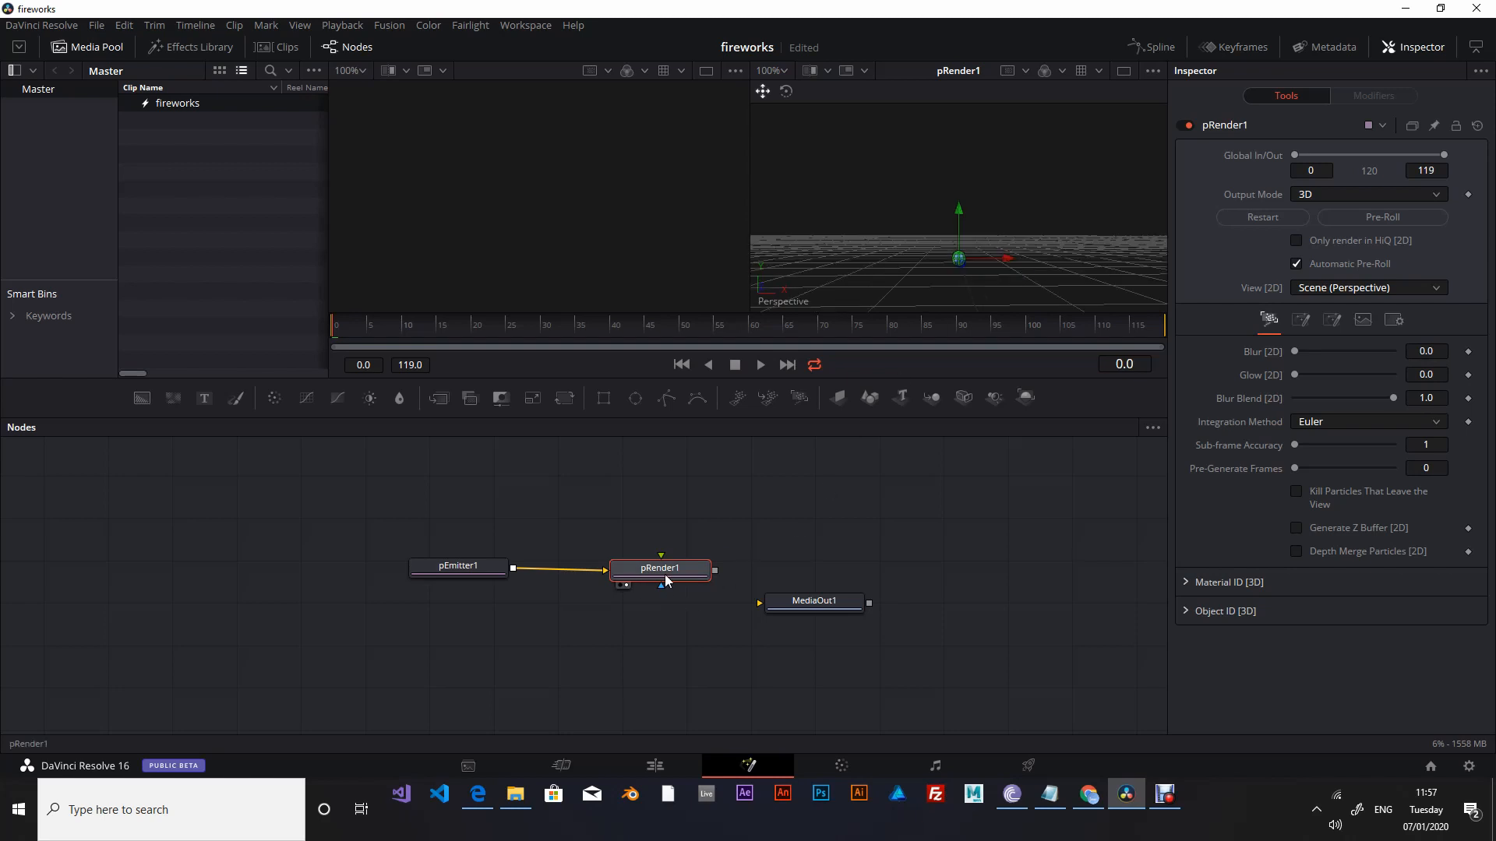
{"action": "left_click_drag", "start_coordinate": [670, 571], "coordinate": [698, 571]}
Set the emission region of pEmitter1 to Line.
{"action": "left_click", "coordinate": [477, 568]}
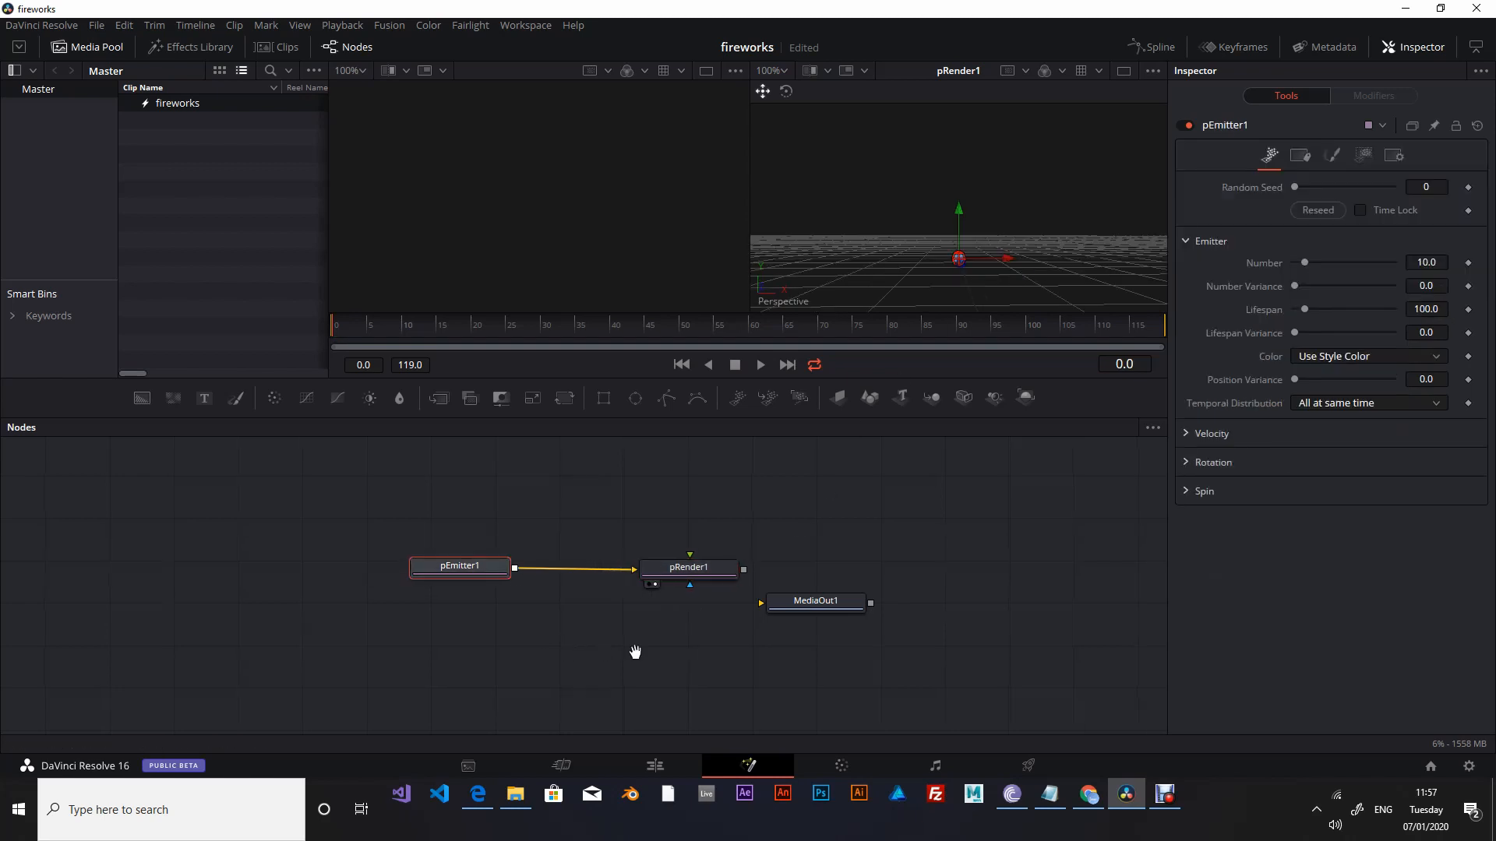
{"action": "left_click", "coordinate": [1362, 155]}
{"action": "left_click", "coordinate": [1347, 204]}
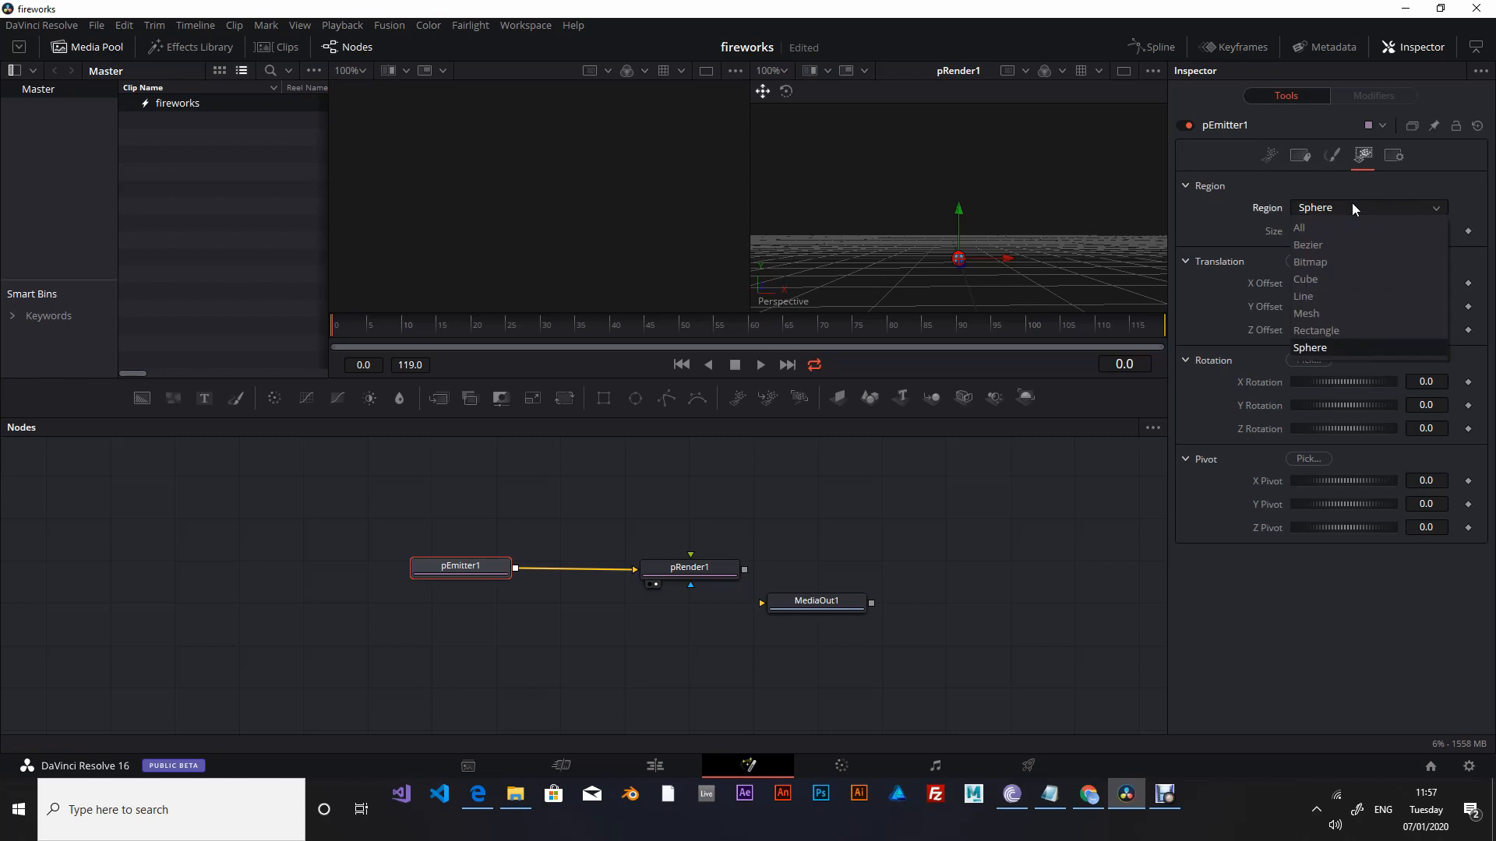
{"action": "left_click", "coordinate": [1335, 300]}
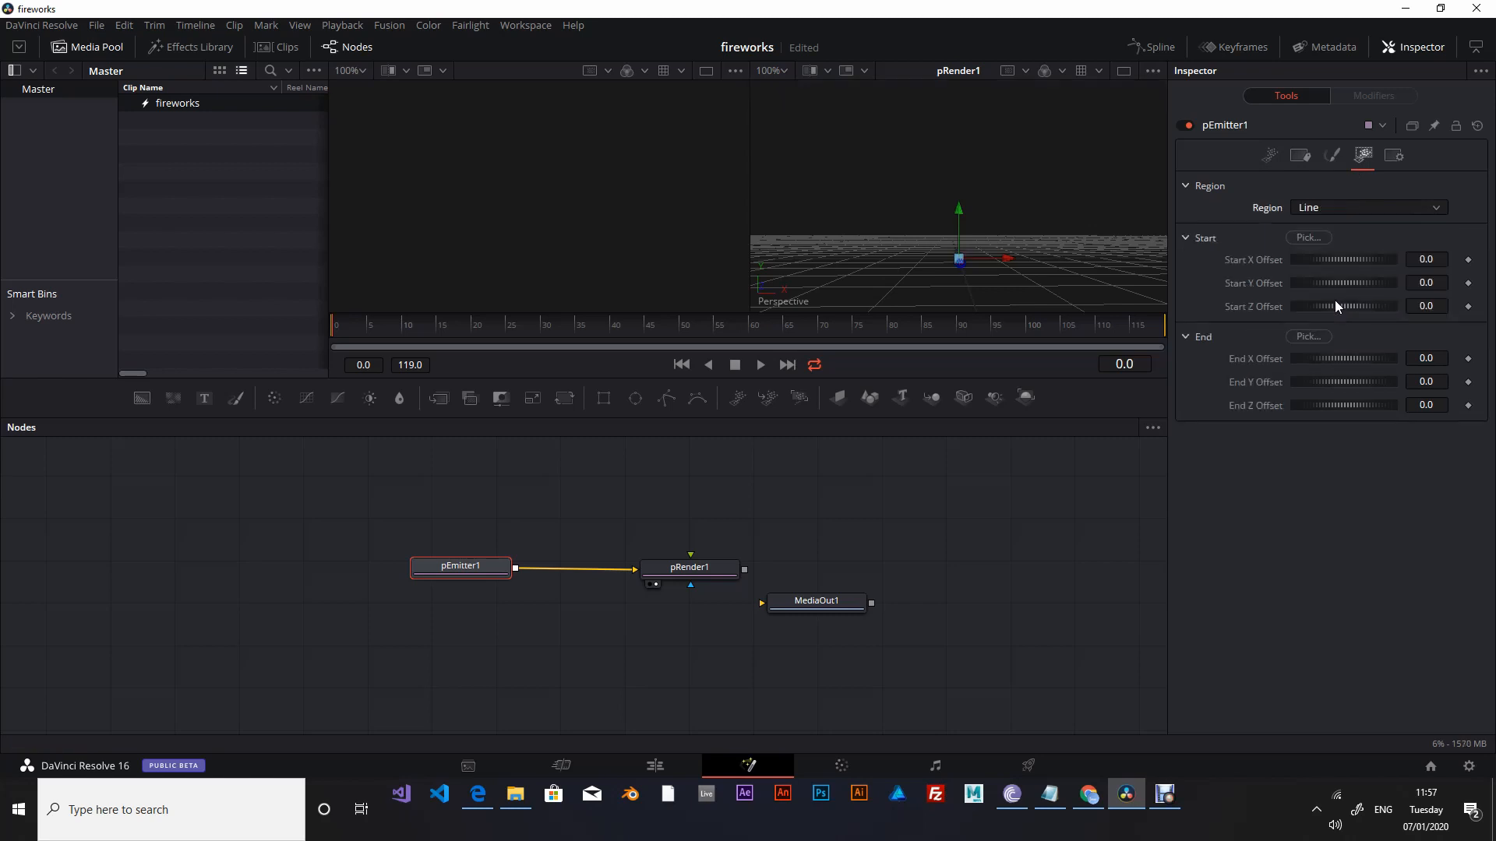
Stretch the emitter line to an End X Offset of about 1.014 and a Start X Offset of about -0.98, then preview playback.
{"action": "left_click_drag", "start_coordinate": [1334, 359], "coordinate": [1356, 364]}
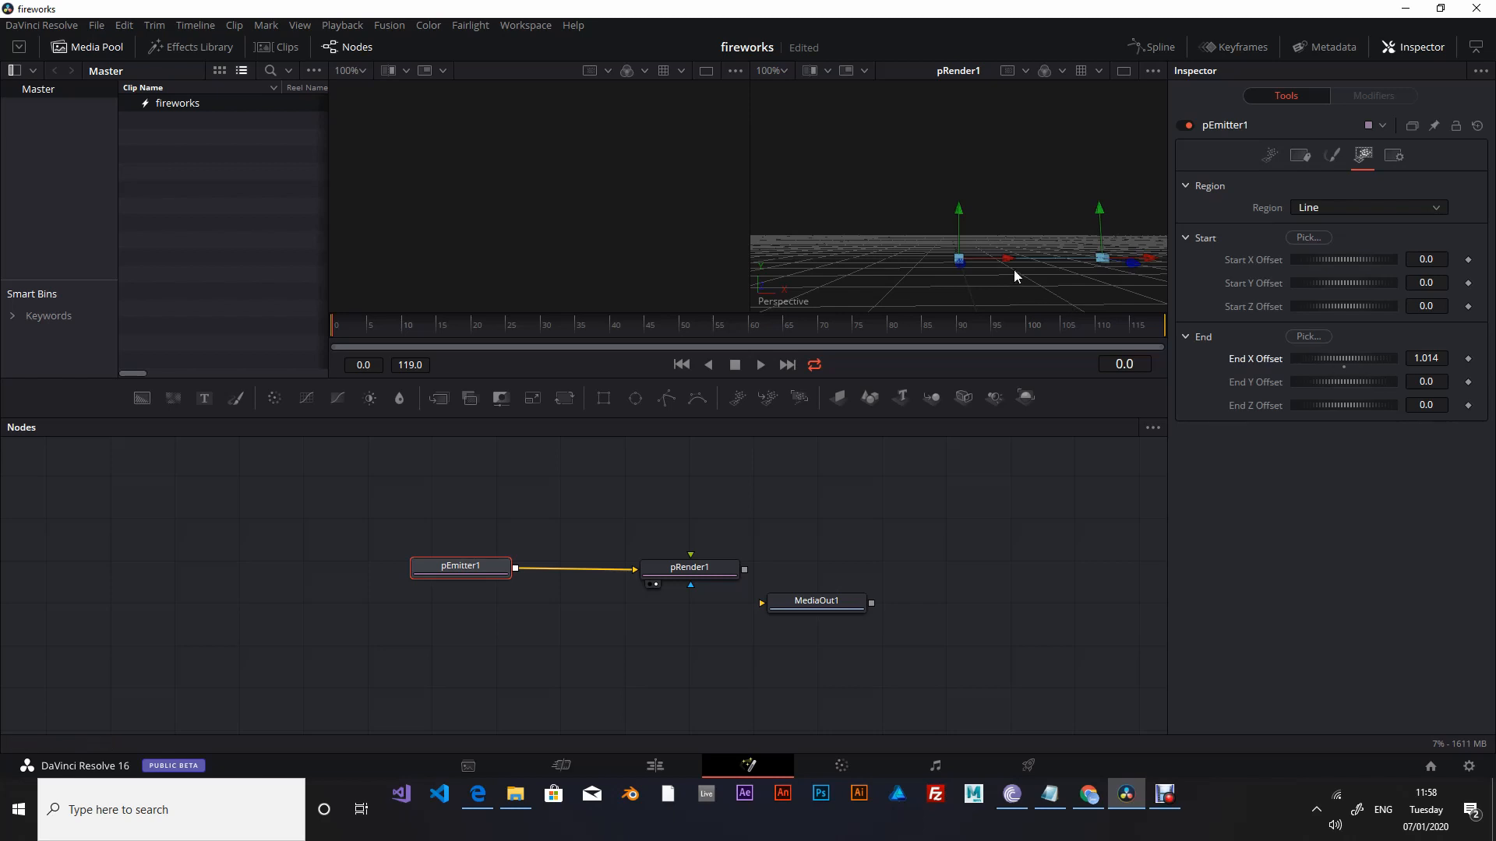
{"action": "left_click_drag", "start_coordinate": [1007, 260], "coordinate": [863, 268]}
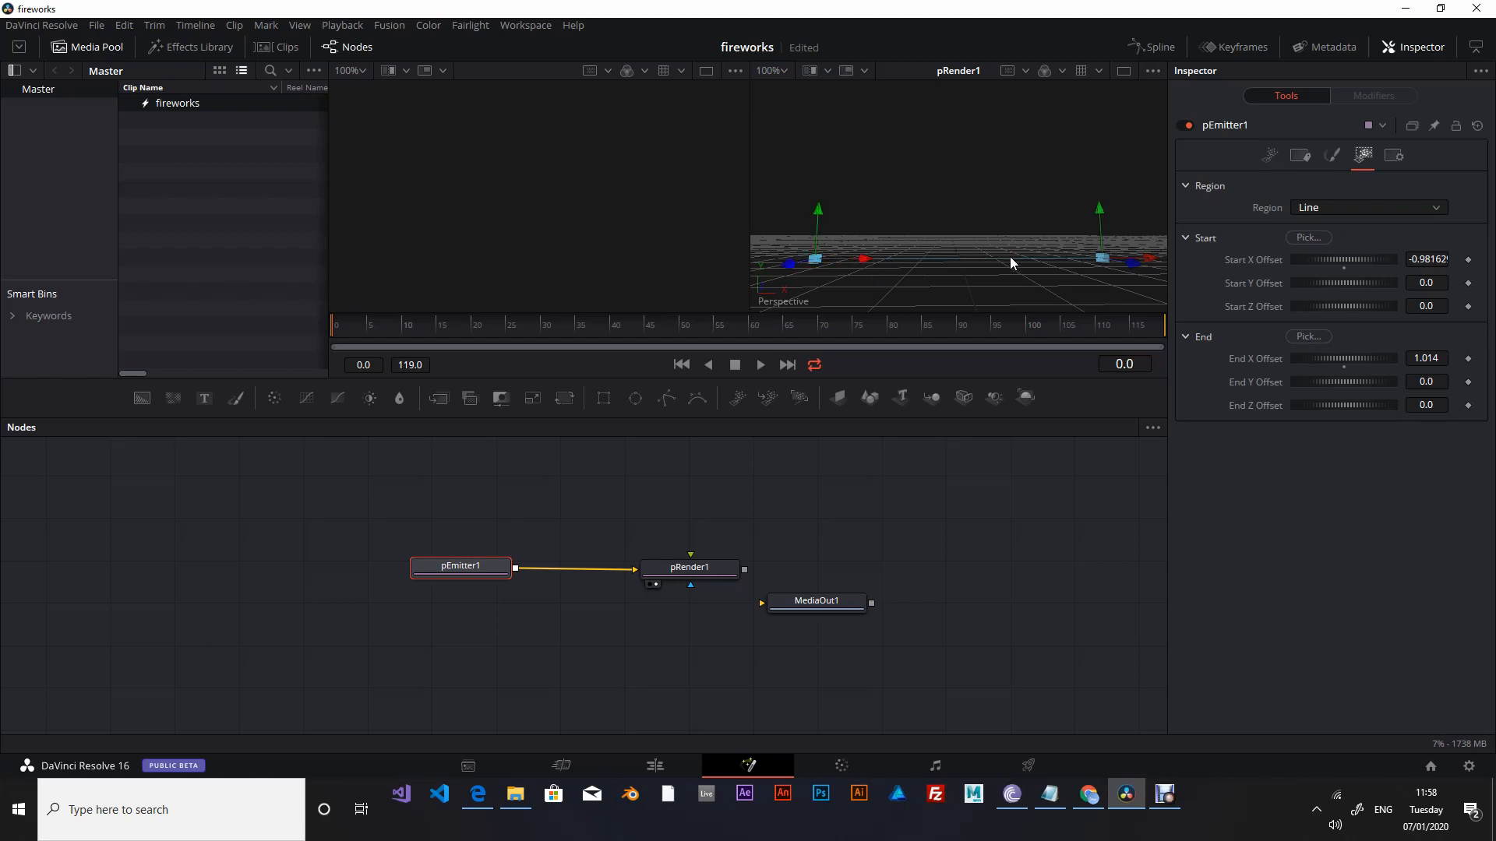
{"action": "left_click_drag", "start_coordinate": [976, 264], "coordinate": [979, 282]}
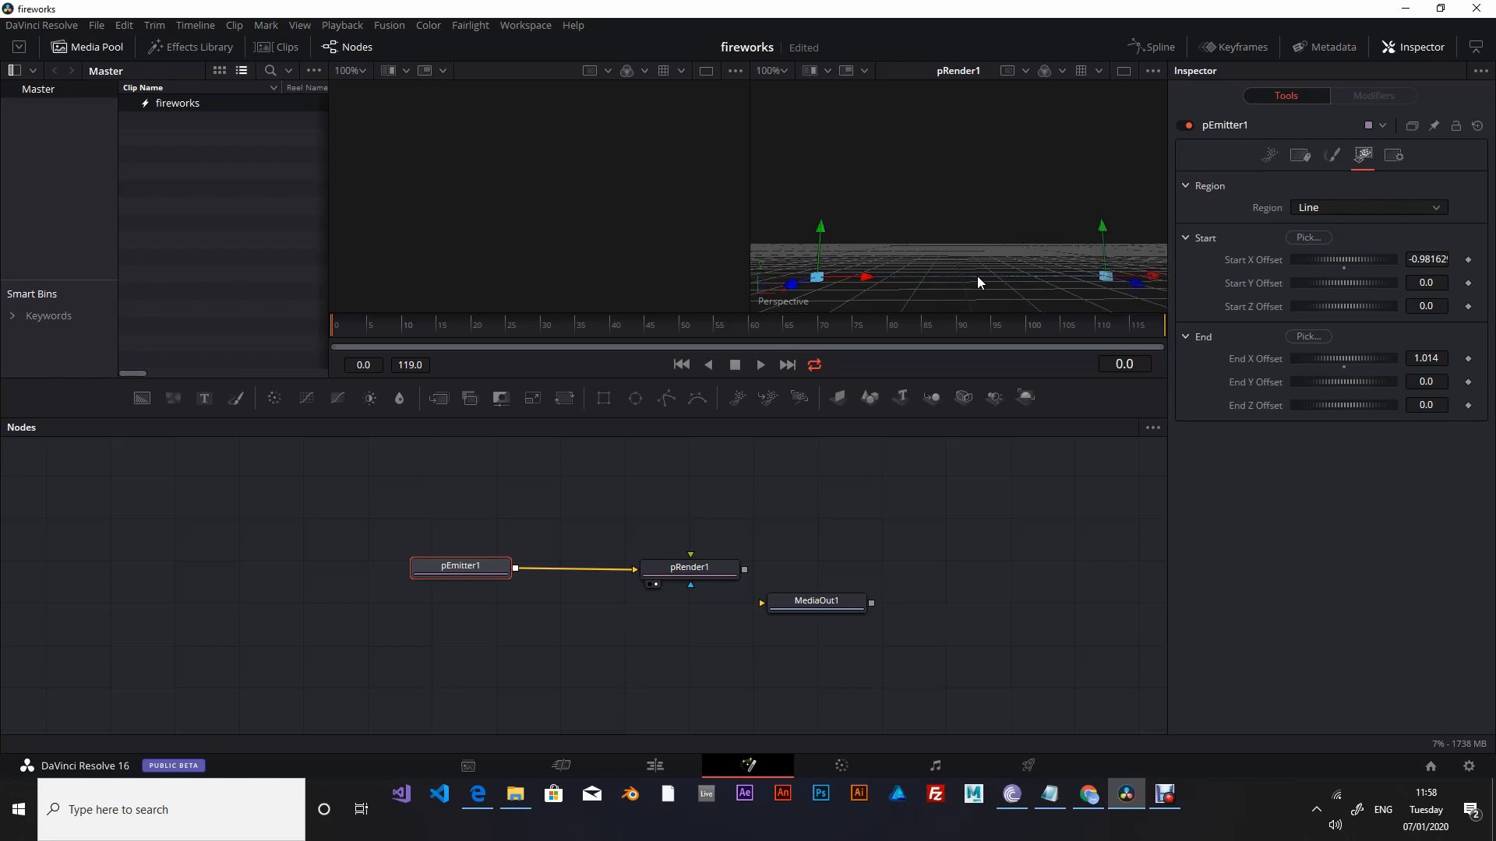
{"action": "left_click", "coordinate": [760, 365]}
{"action": "left_click", "coordinate": [681, 365]}
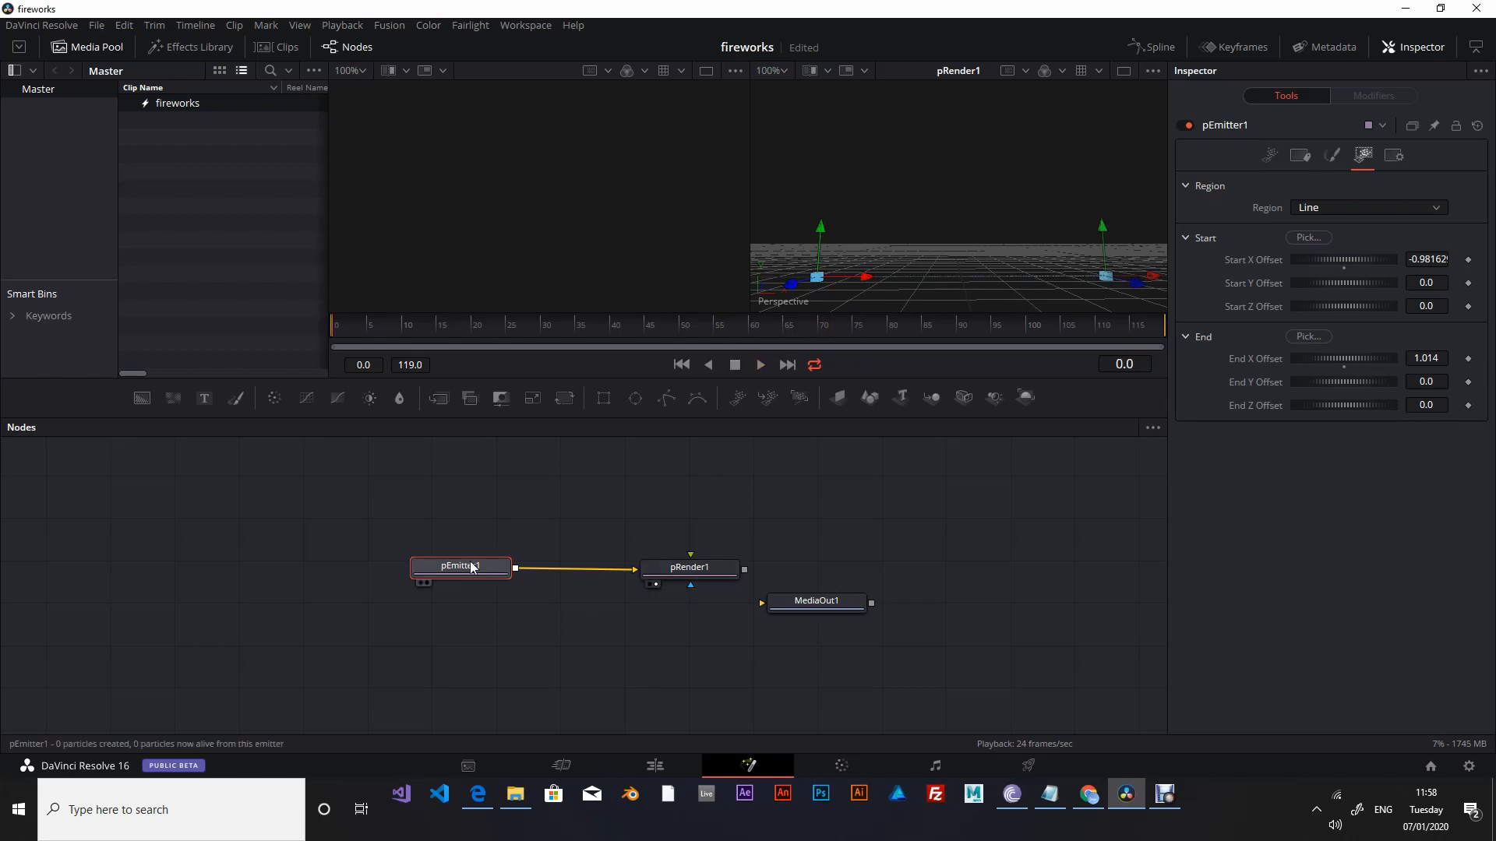
Set the particle velocity of pEmitter1 to 1.0 and play the animation to preview the motion.
{"action": "left_click", "coordinate": [1265, 158]}
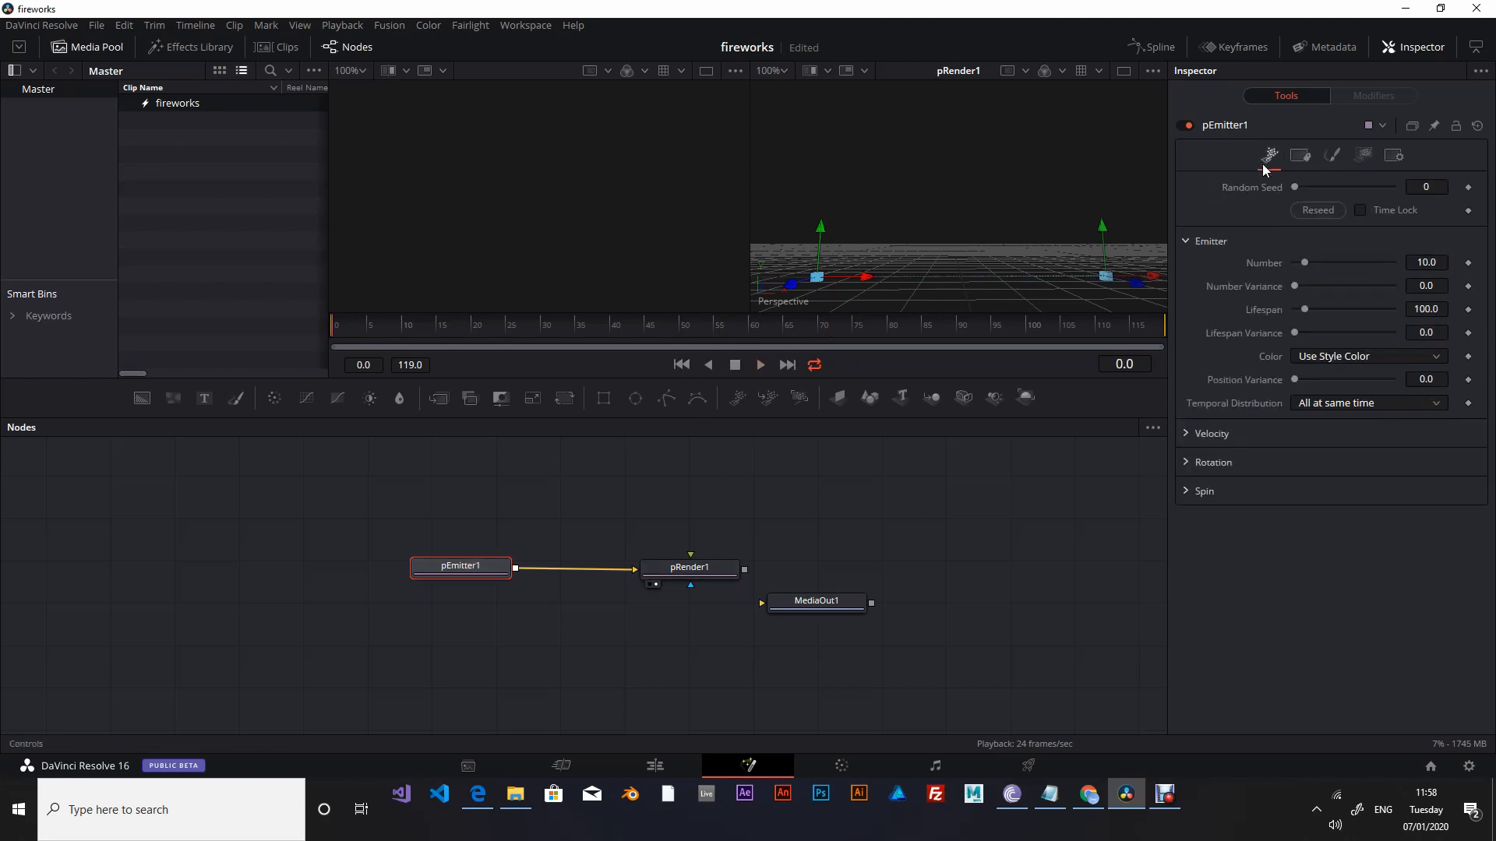
{"action": "left_click", "coordinate": [1188, 433]}
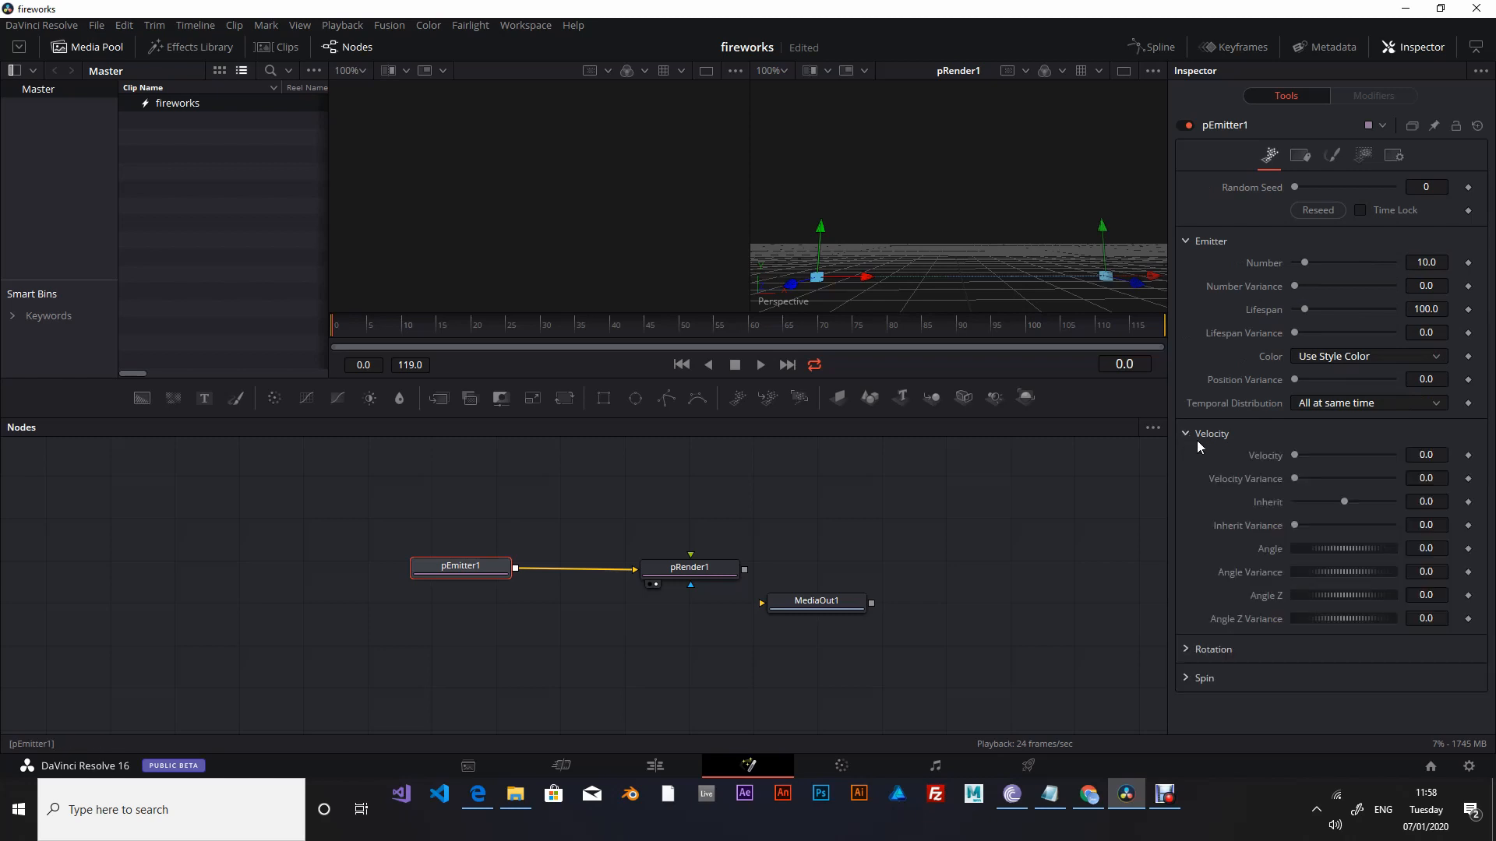
{"action": "left_click_drag", "start_coordinate": [1295, 453], "coordinate": [1355, 453]}
{"action": "left_click", "coordinate": [760, 364]}
{"action": "left_click", "coordinate": [682, 364]}
Set the velocity angle of pEmitter1 to 90 so the particles travel upward.
{"action": "left_click", "coordinate": [1433, 549]}
{"action": "type", "text": "90"}
{"action": "key", "text": "Tab"}
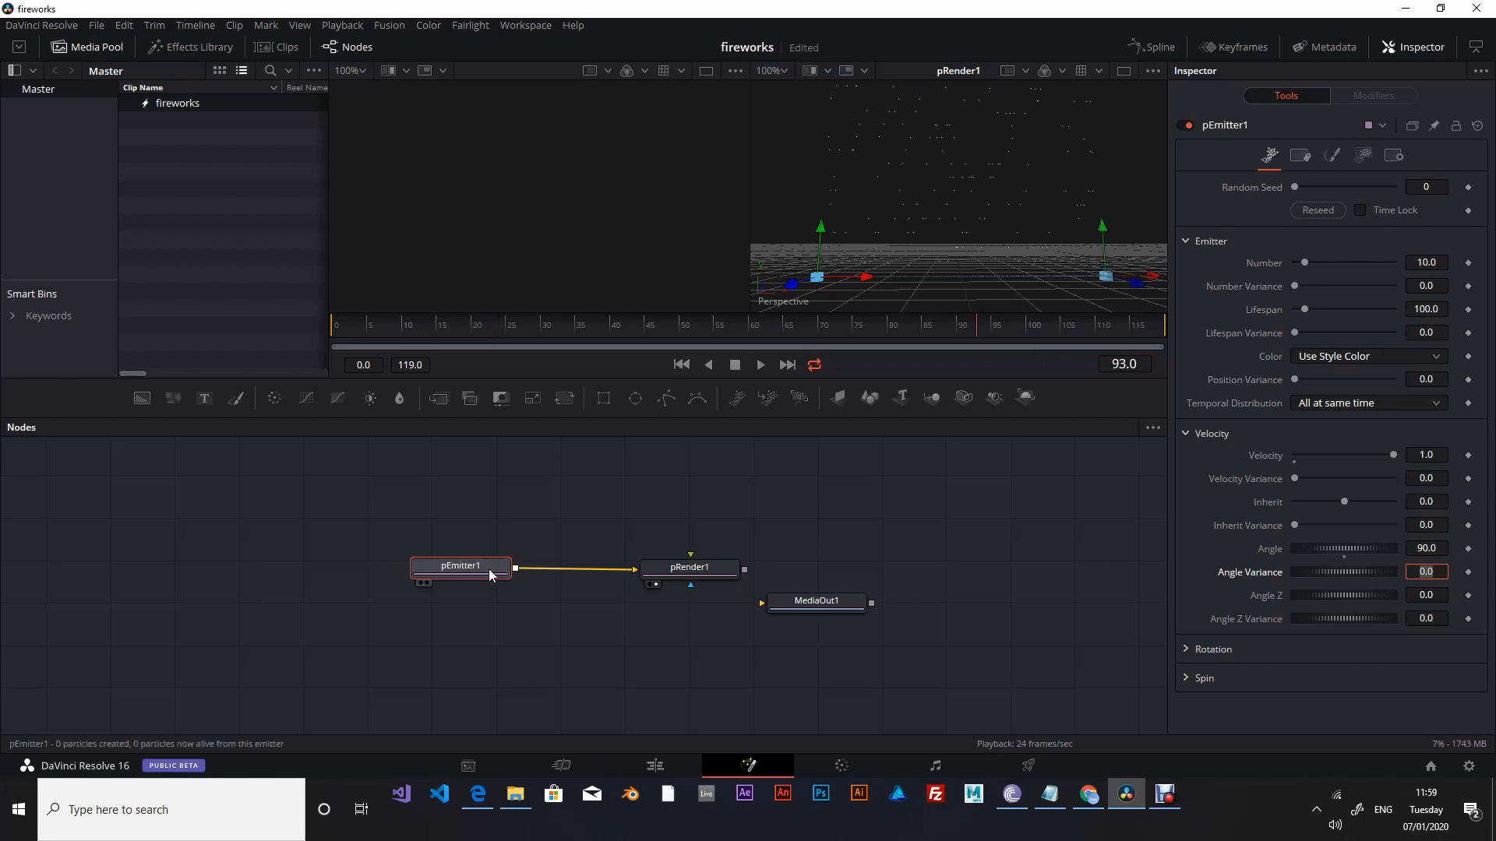
Reduce the number of particles emitted by pEmitter1 to 0.1.
{"action": "left_click", "coordinate": [489, 570]}
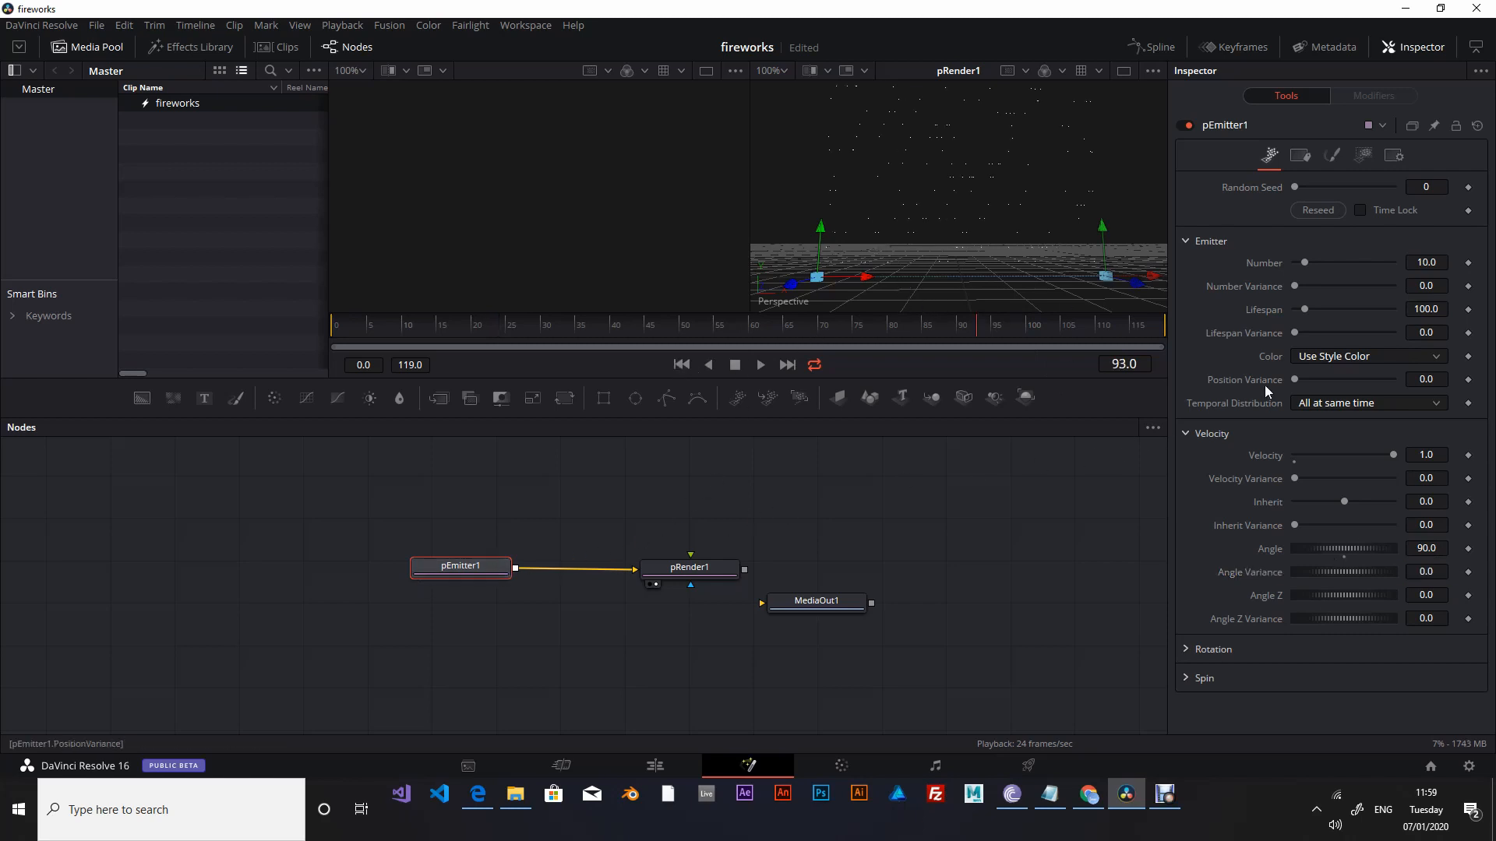
{"action": "left_click", "coordinate": [1431, 263]}
{"action": "type", "text": "0"}
{"action": "key", "text": "Tab"}
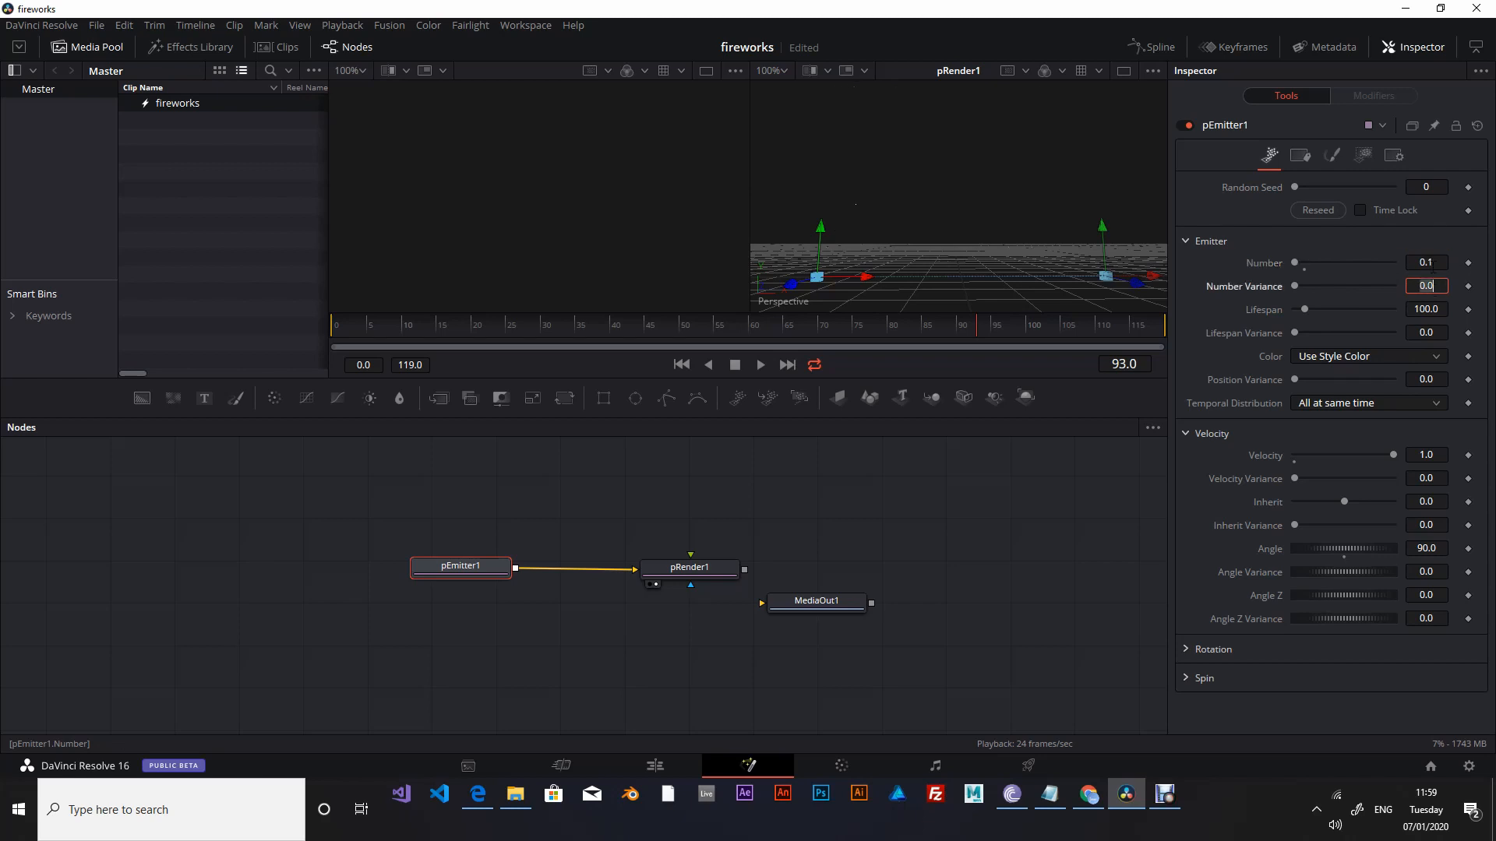
Change the particle style of pEmitter1 to Blob and check the particles over the ground grid.
{"action": "left_click", "coordinate": [1333, 155]}
{"action": "left_click", "coordinate": [1346, 208]}
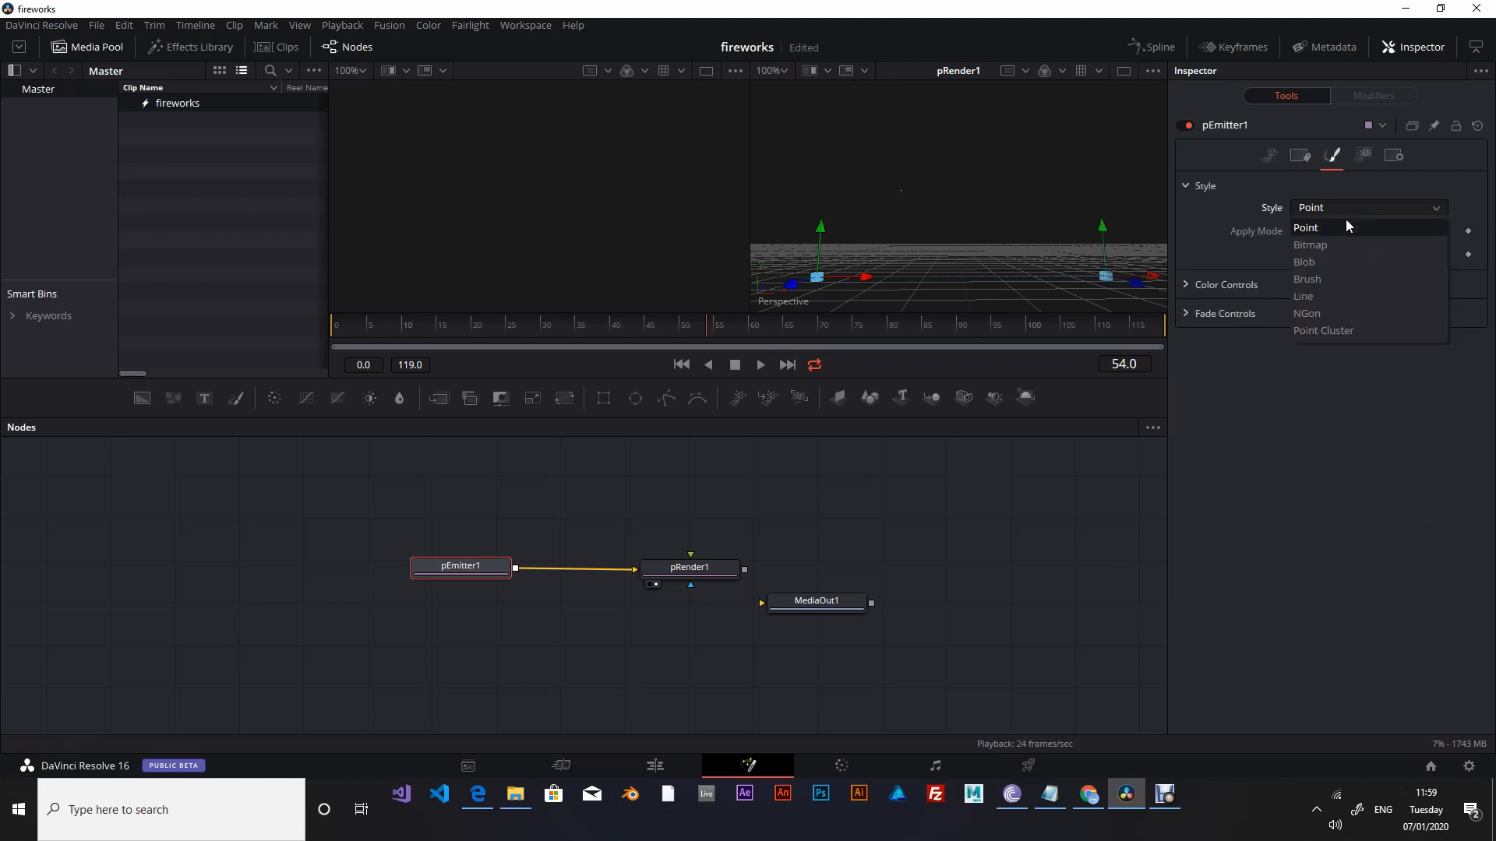
{"action": "left_click", "coordinate": [1342, 259]}
{"action": "left_click", "coordinate": [735, 367]}
{"action": "left_click", "coordinate": [735, 367]}
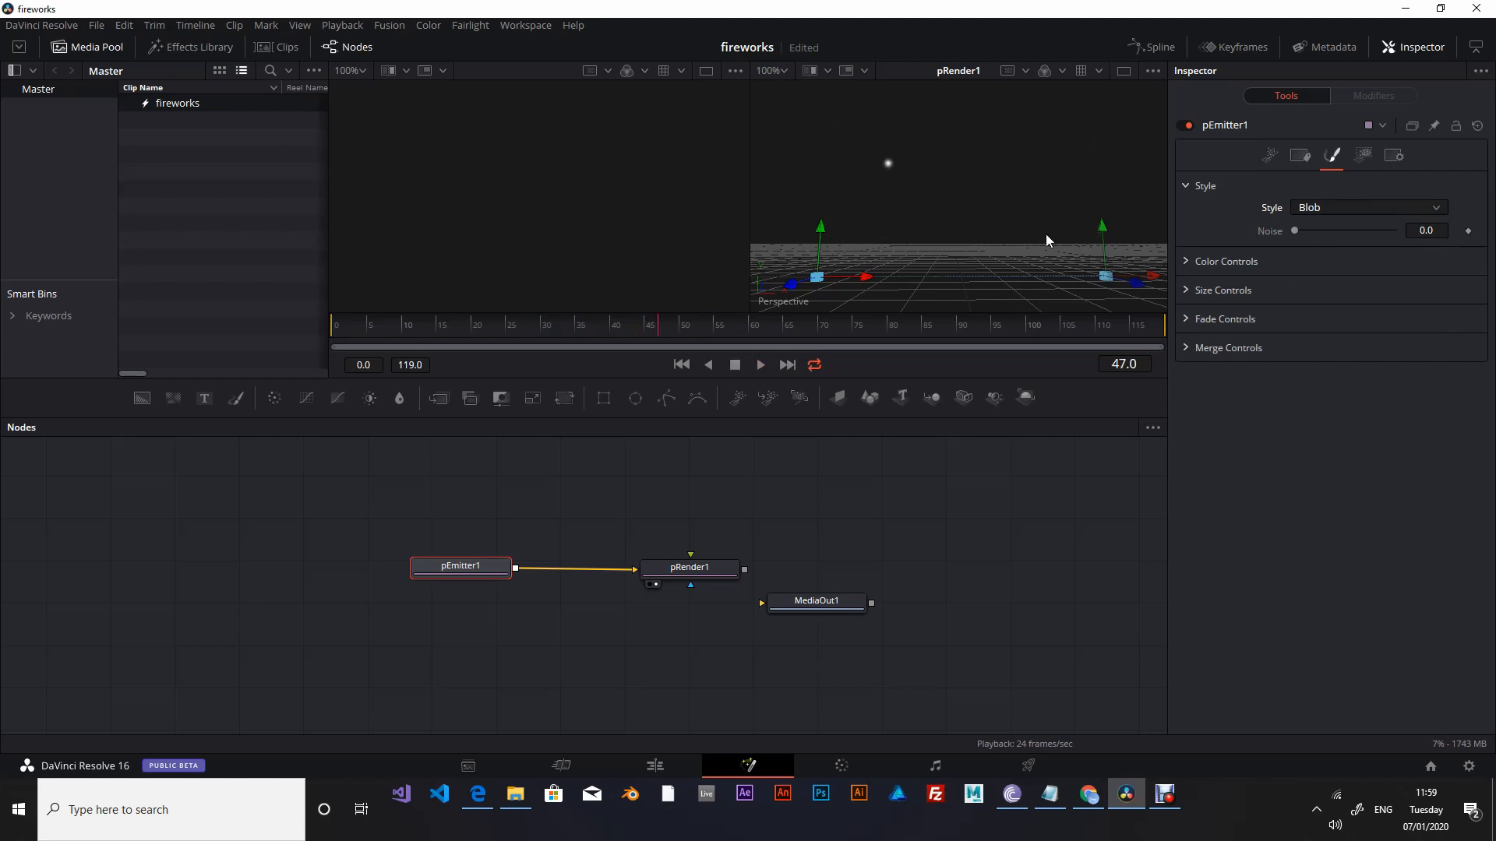
{"action": "scroll", "coordinate": [984, 249], "scroll_direction": "down", "scroll_amount": 2}
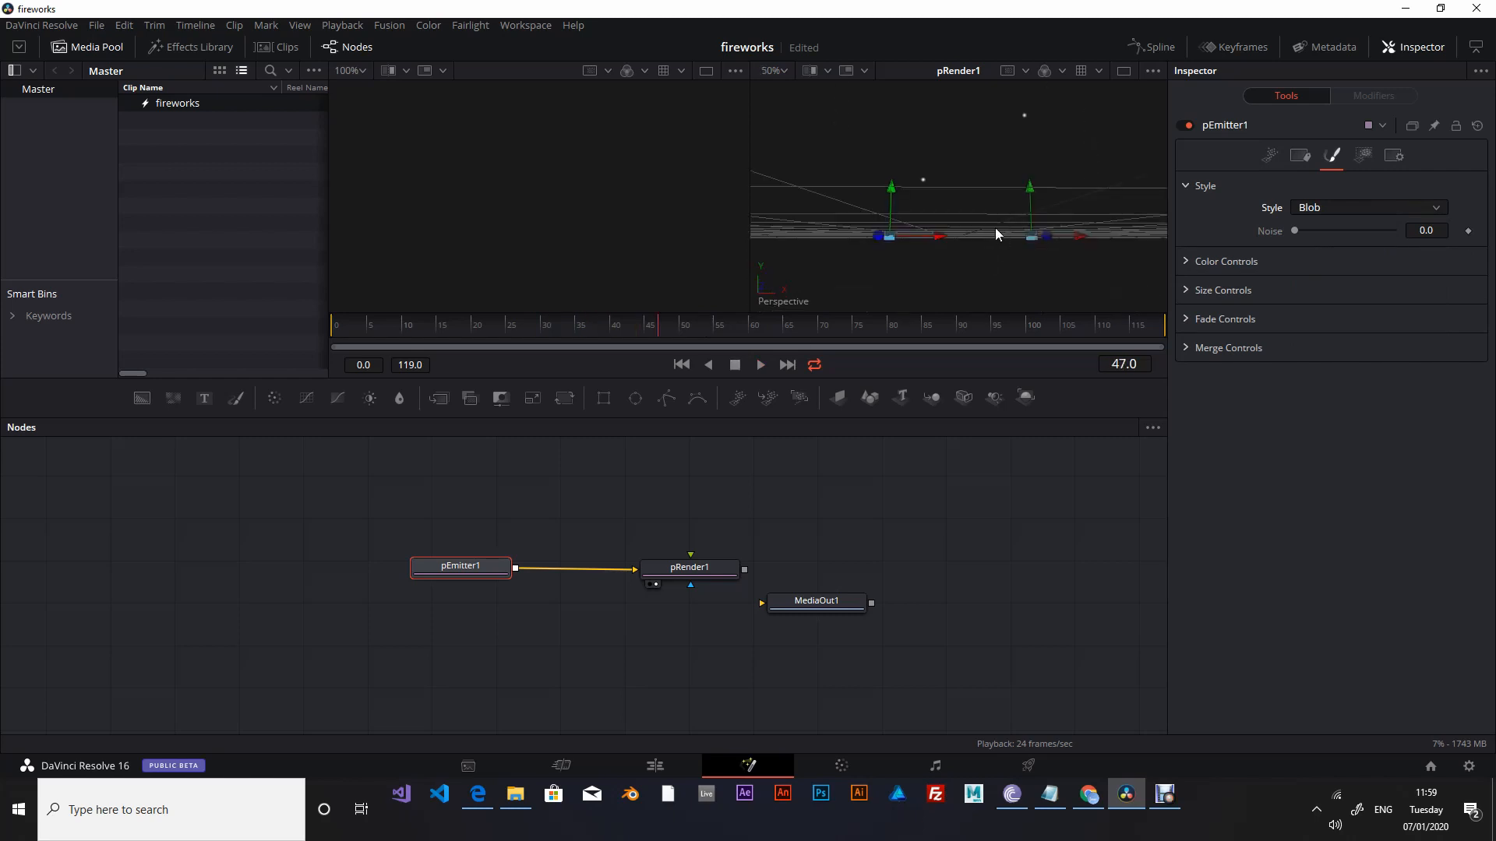
{"action": "mouse_move", "coordinate": [997, 263]}
{"action": "left_mouse_down"}
{"action": "mouse_move", "coordinate": [992, 280]}
{"action": "mouse_move", "coordinate": [997, 254]}
{"action": "left_mouse_up"}
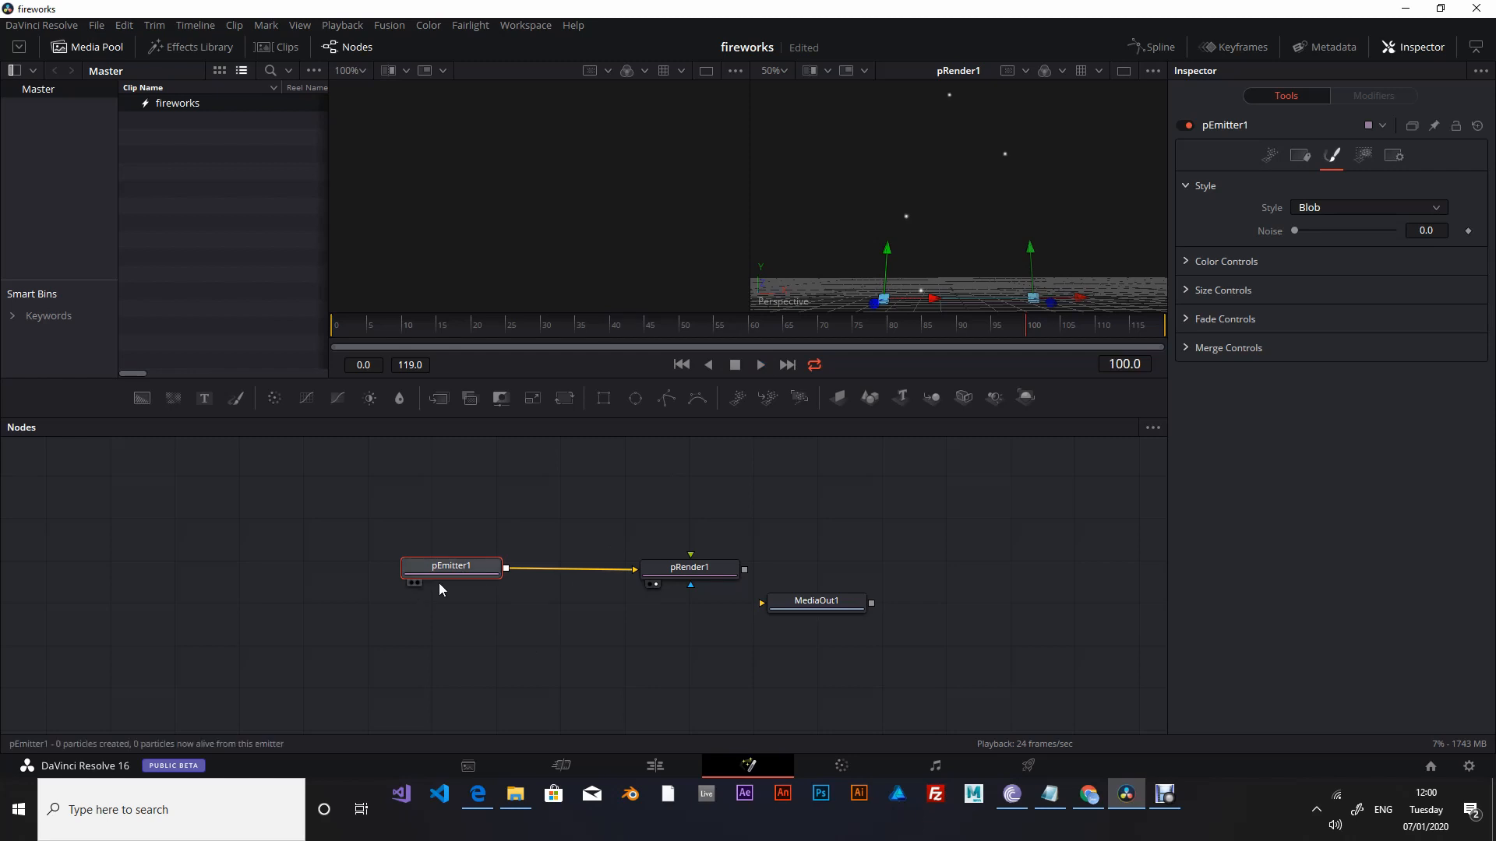
Set the particle lifespan of pEmitter1 to 30 and replay the animation from the start.
{"action": "left_click", "coordinate": [1270, 156]}
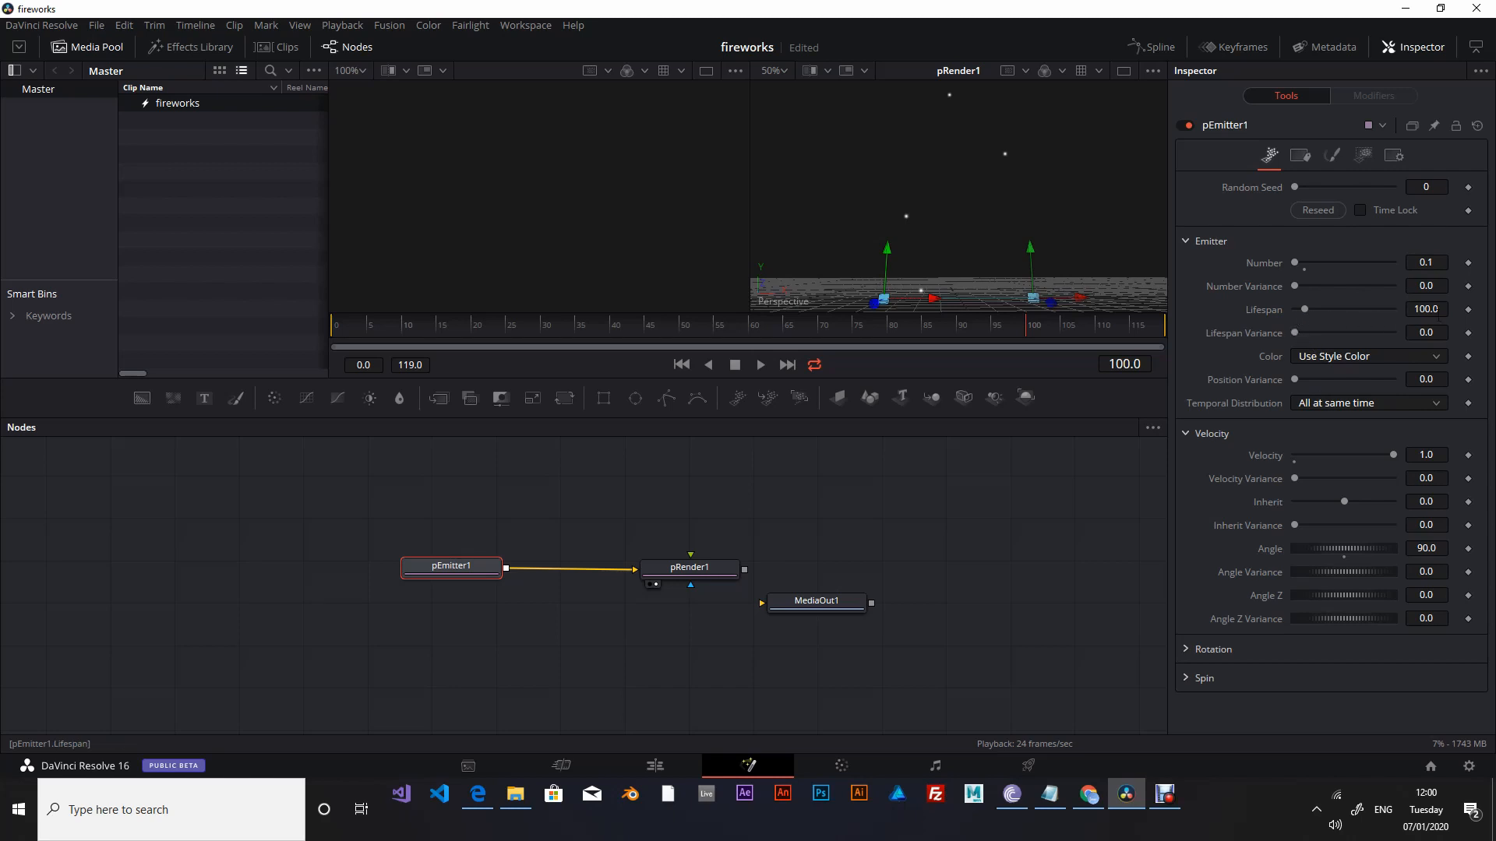
{"action": "left_click", "coordinate": [1441, 312]}
{"action": "type", "text": "30"}
{"action": "key", "text": "Return"}
{"action": "left_click", "coordinate": [679, 366]}
{"action": "left_click", "coordinate": [761, 365]}
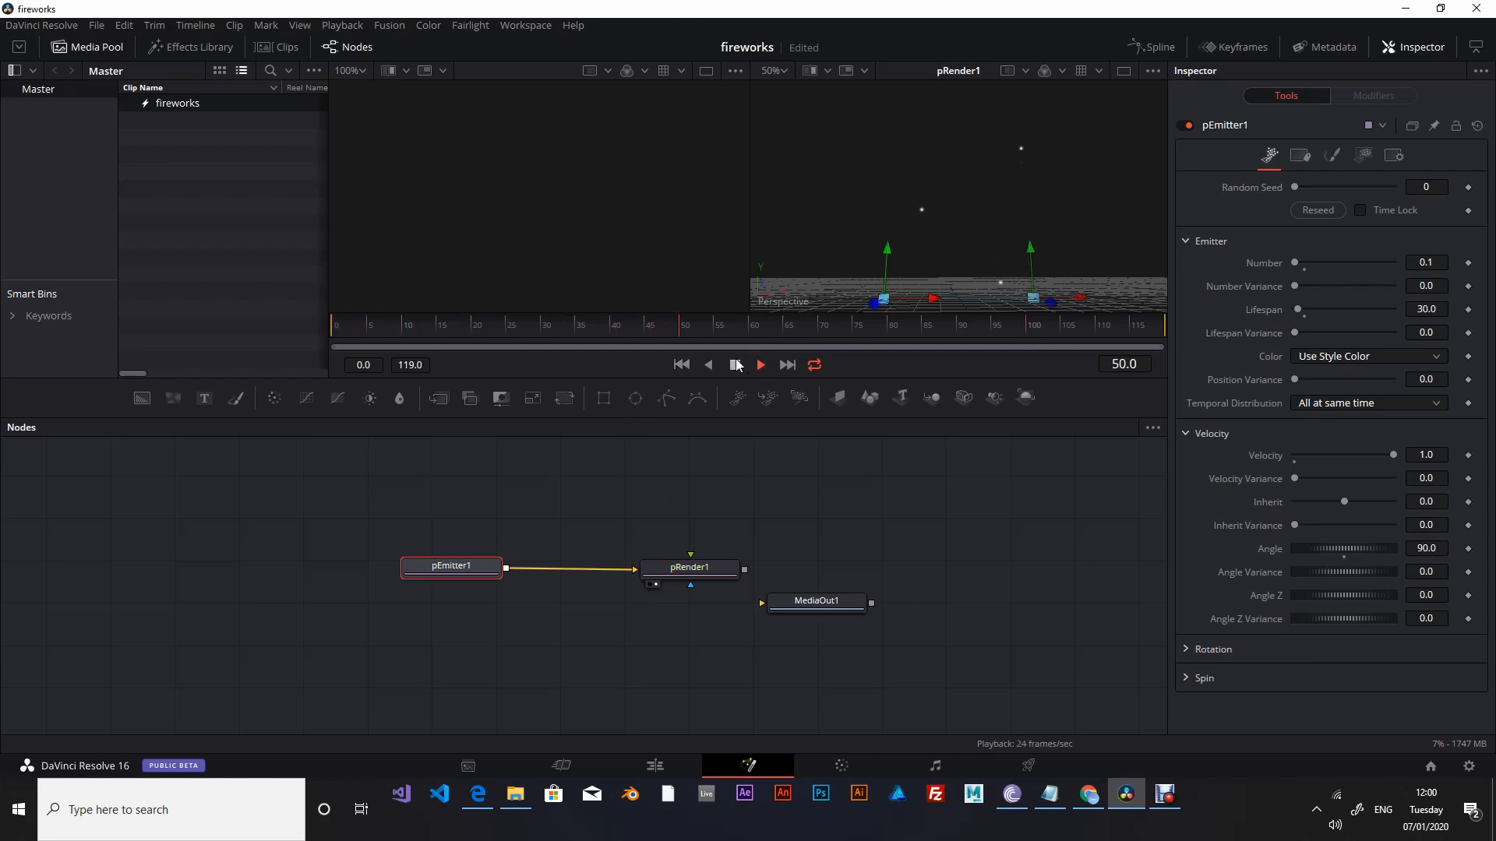
{"action": "left_click", "coordinate": [736, 366]}
Make room beside pEmitter1, replay the animation, and insert a pFriction node between pEmitter1 and pRender1.
{"action": "left_click_drag", "start_coordinate": [454, 572], "coordinate": [439, 574]}
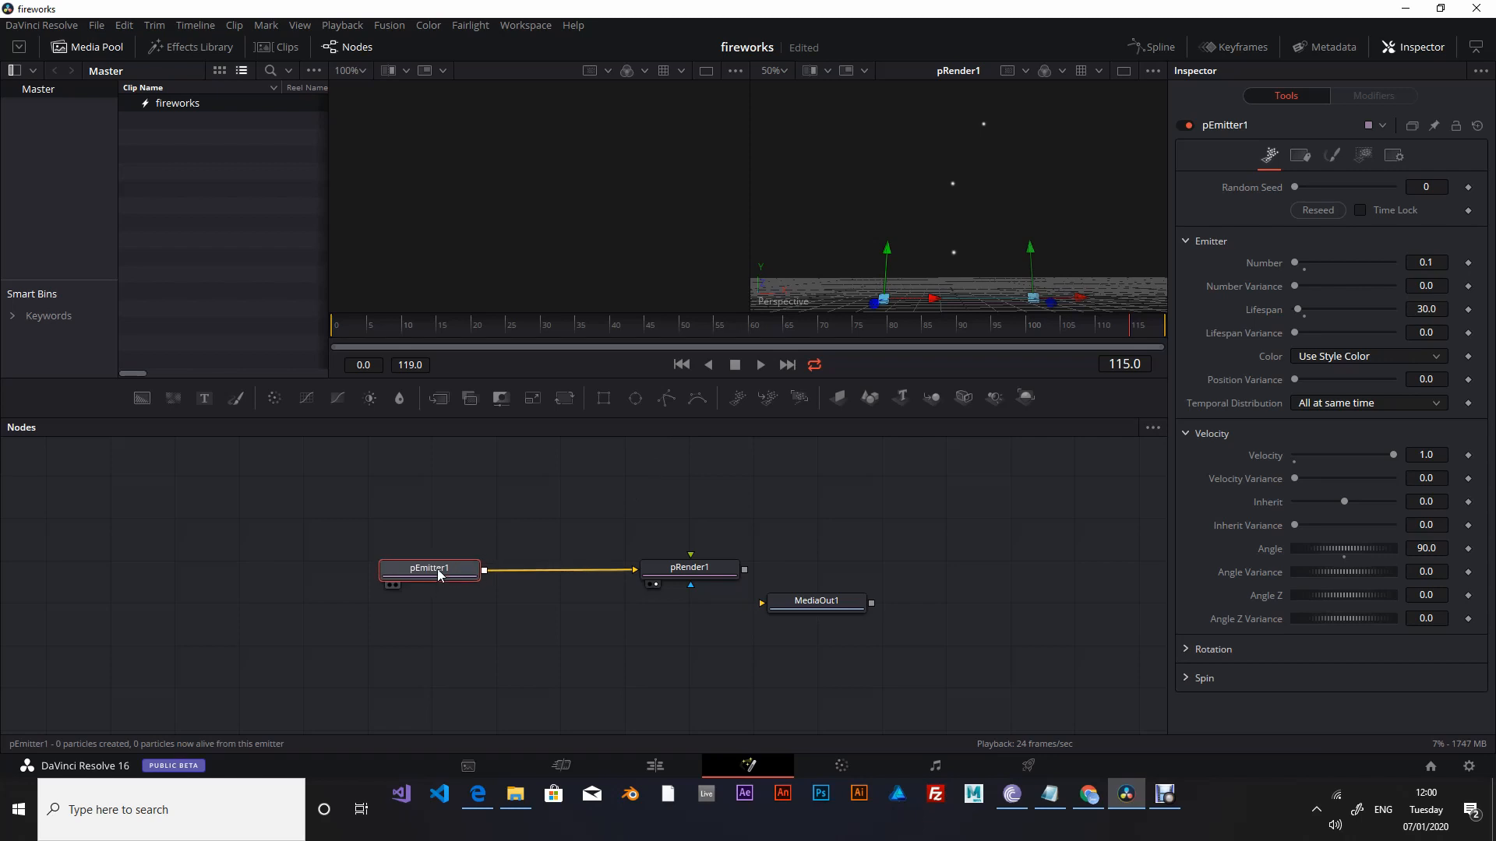
{"action": "left_click", "coordinate": [681, 365]}
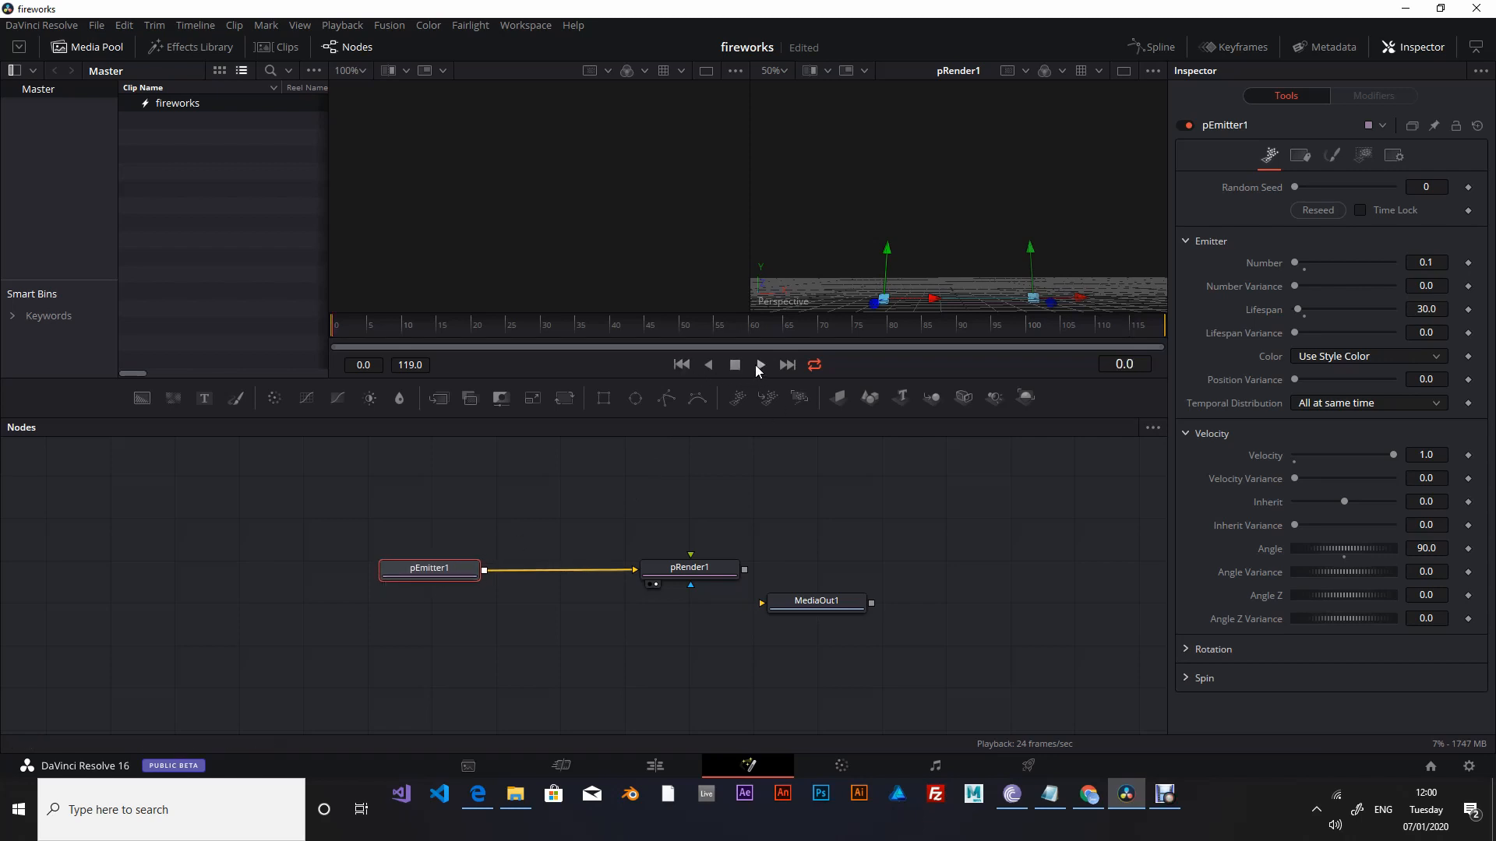
{"action": "left_click", "coordinate": [757, 364]}
{"action": "key", "text": "shift+space"}
{"action": "type", "text": "pfr"}
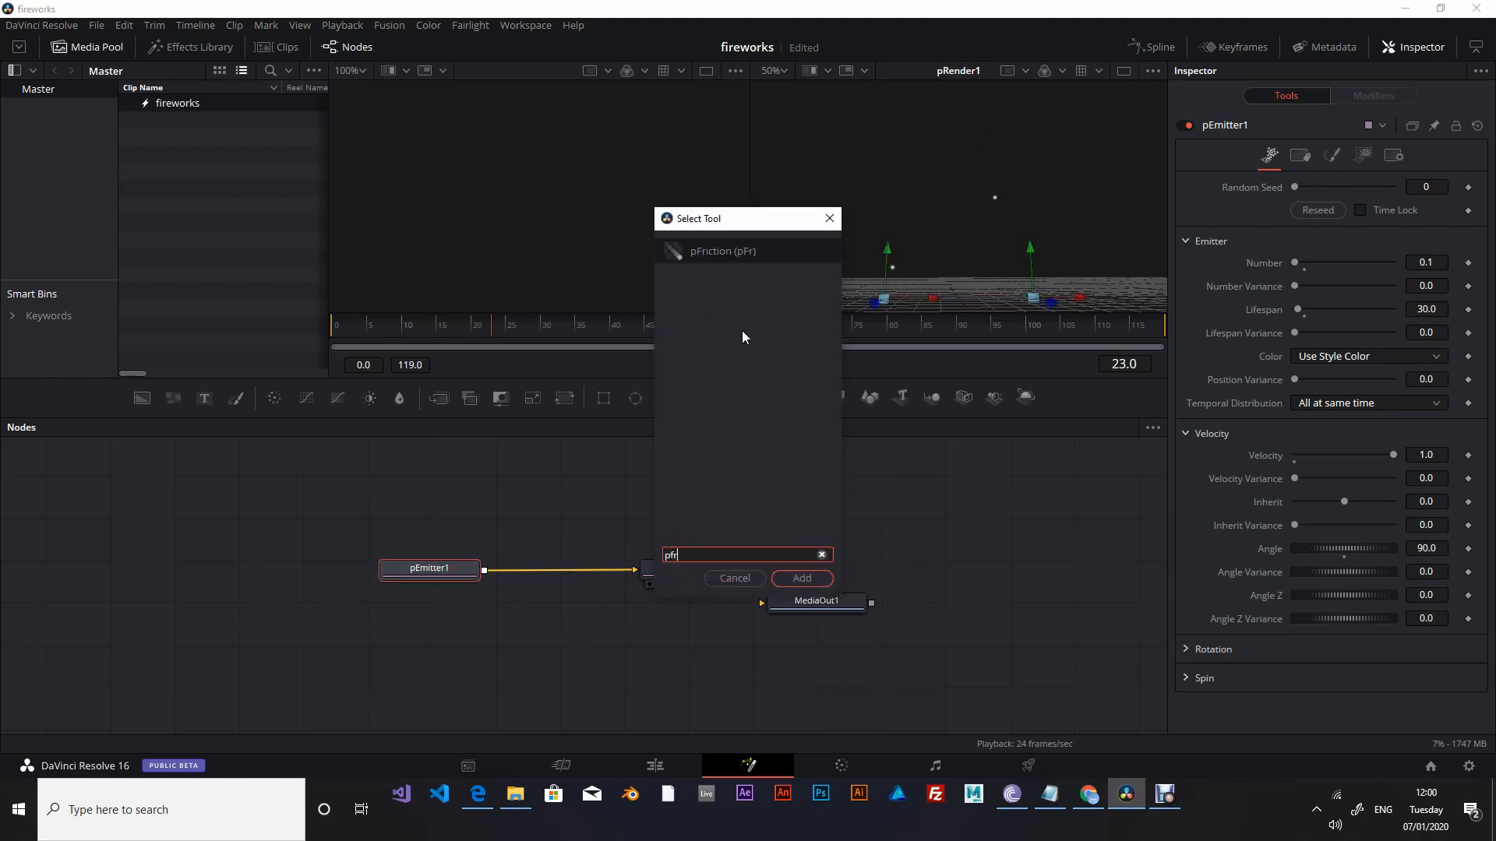
{"action": "left_click", "coordinate": [792, 577]}
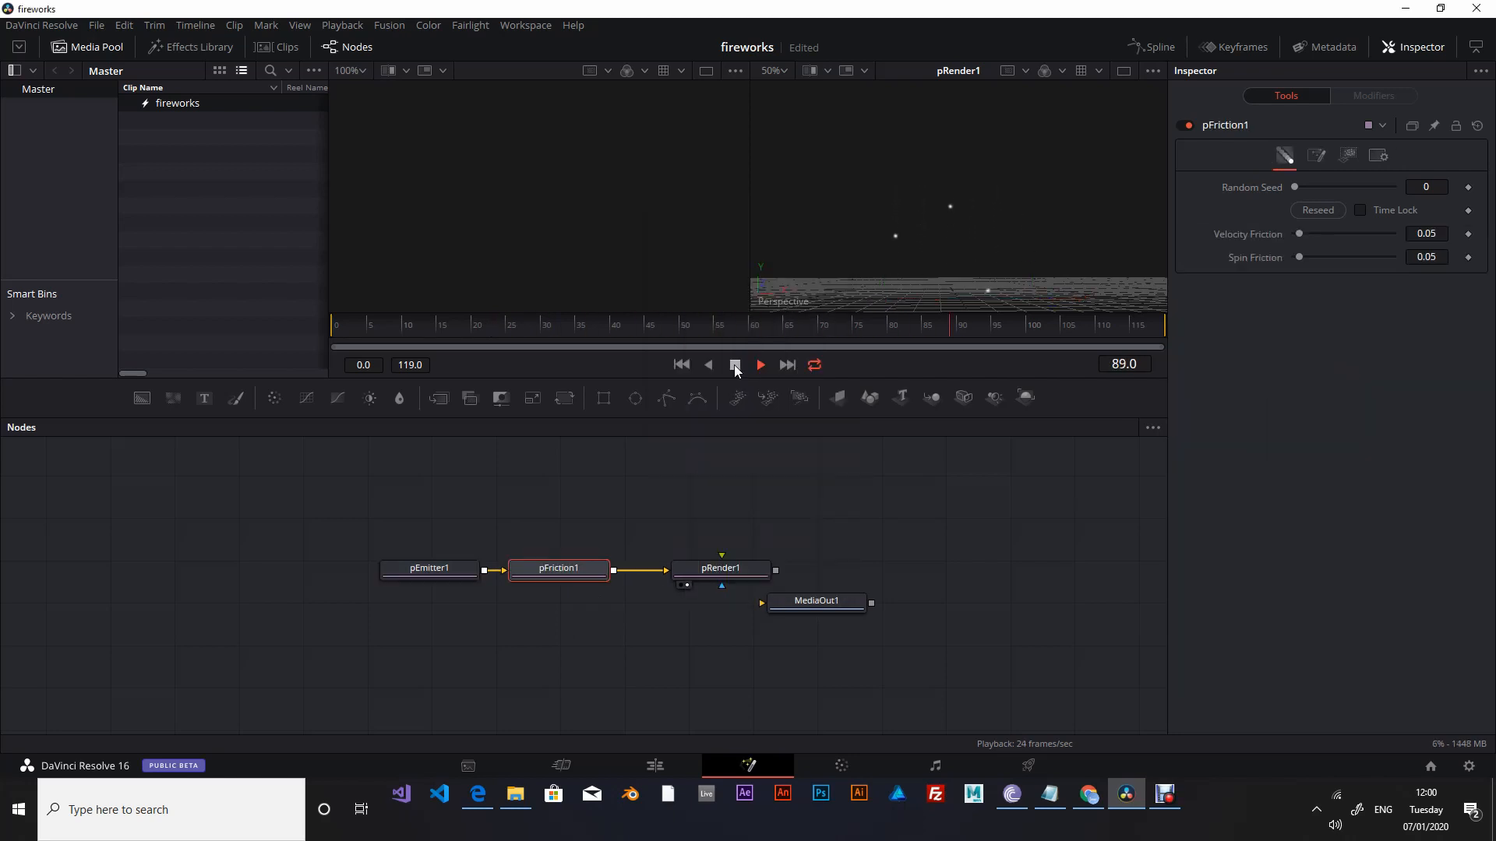
Raise the velocity of pEmitter1 to 2.0 while the animation plays.
{"action": "left_click", "coordinate": [429, 568]}
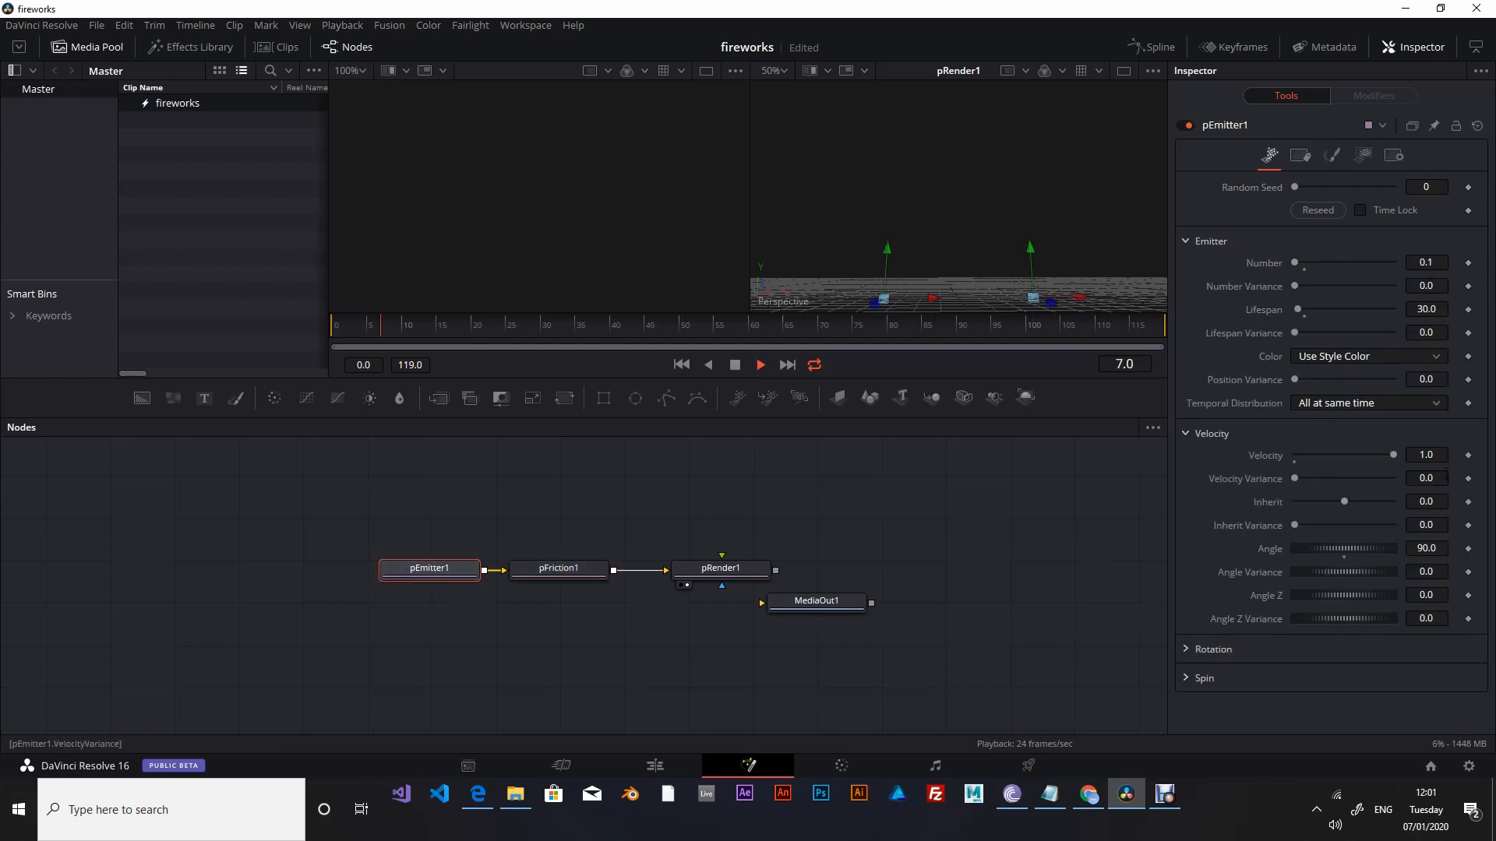
{"action": "left_click", "coordinate": [1426, 455]}
{"action": "type", "text": "2"}
{"action": "key", "text": "Tab"}
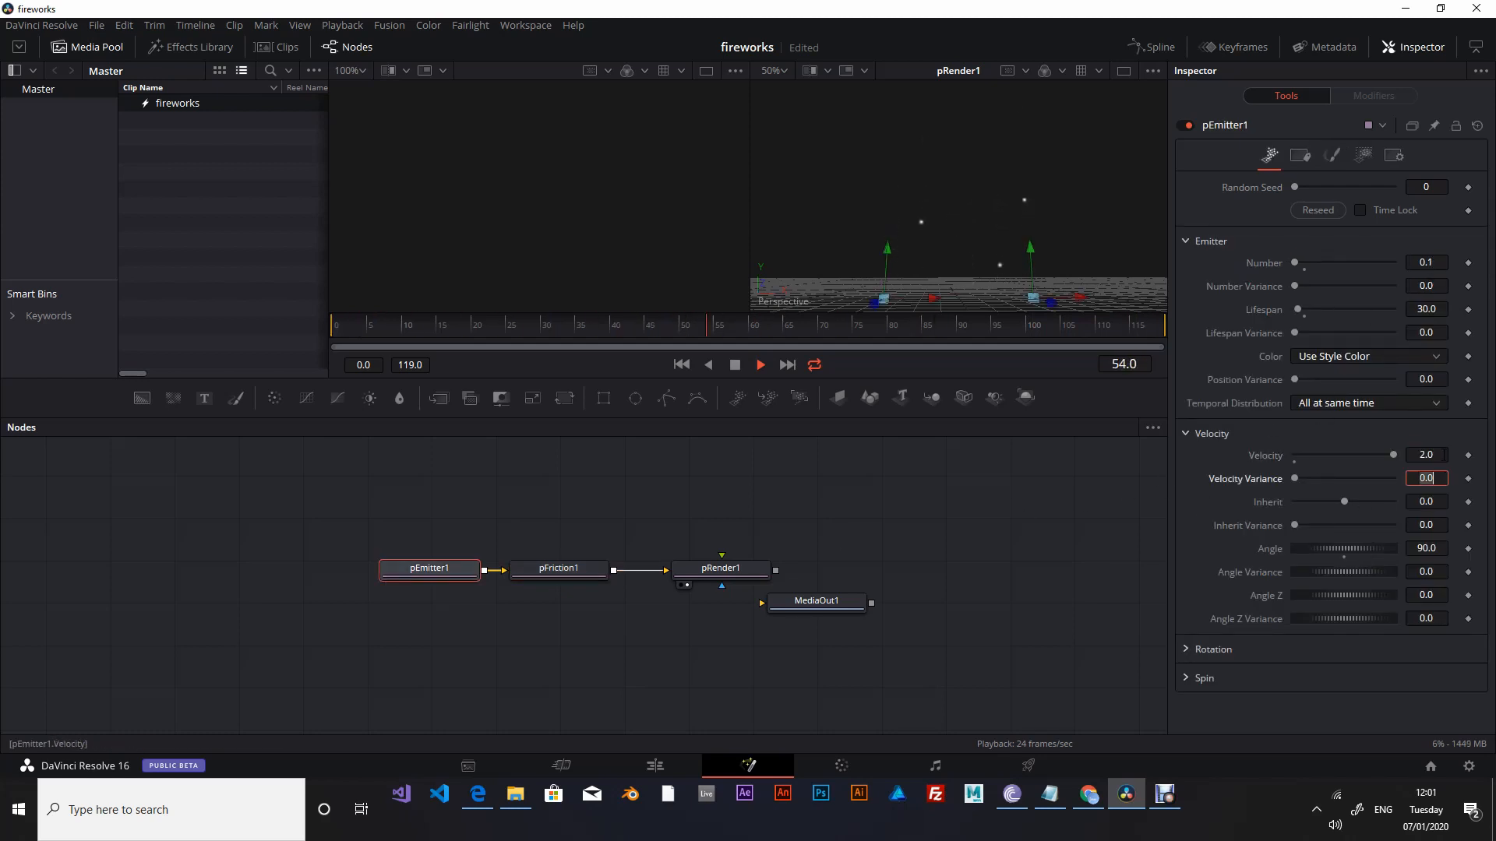
{"action": "left_click", "coordinate": [1008, 222]}
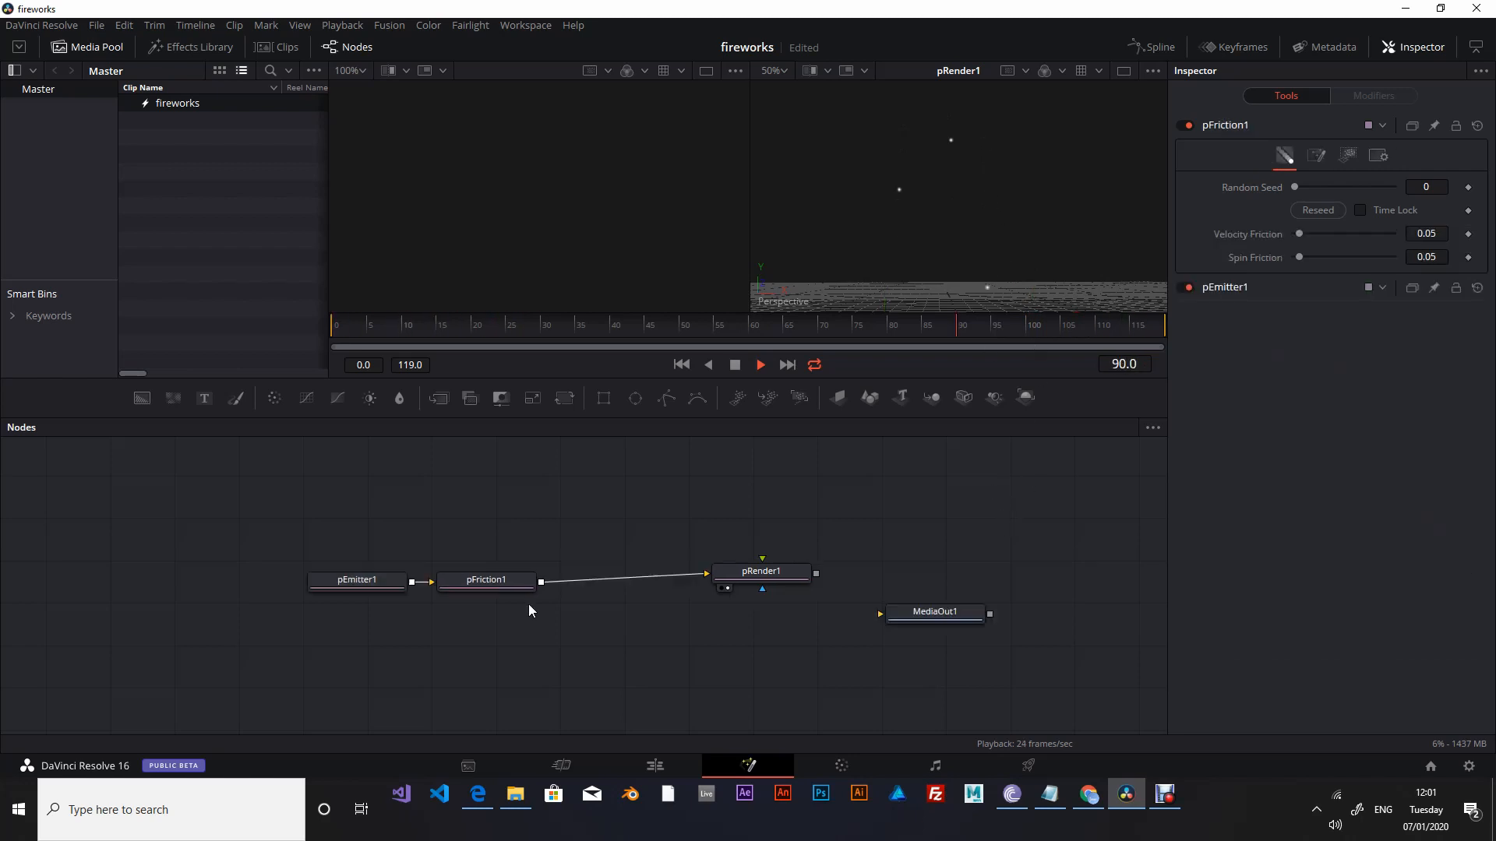
Rename the pFriction1 node to "suspend" and clear the node selection.
{"action": "left_click", "coordinate": [492, 581]}
{"action": "key", "text": "F2"}
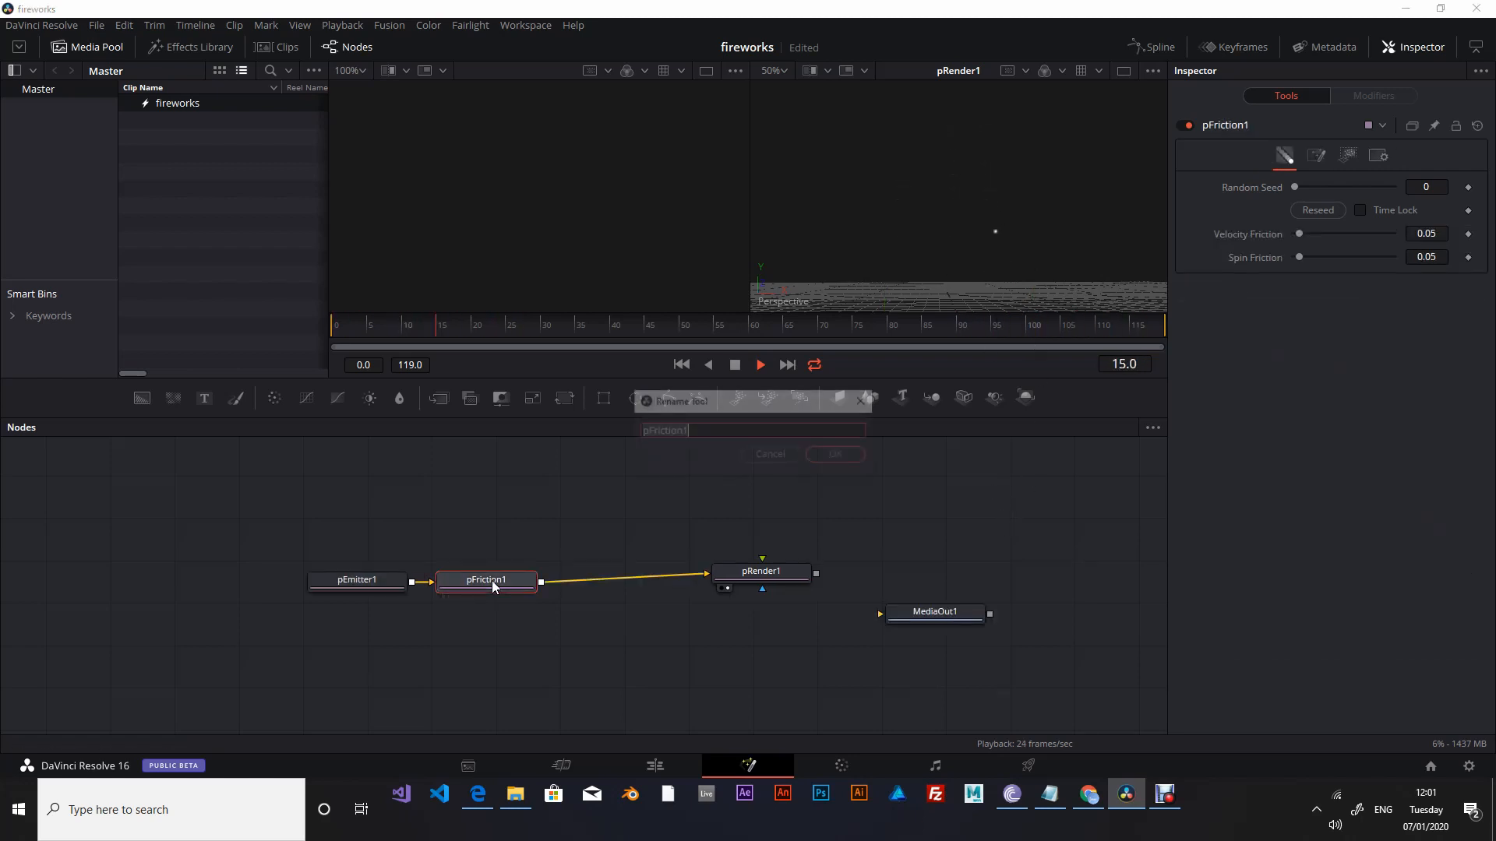
{"action": "type", "text": "suspend"}
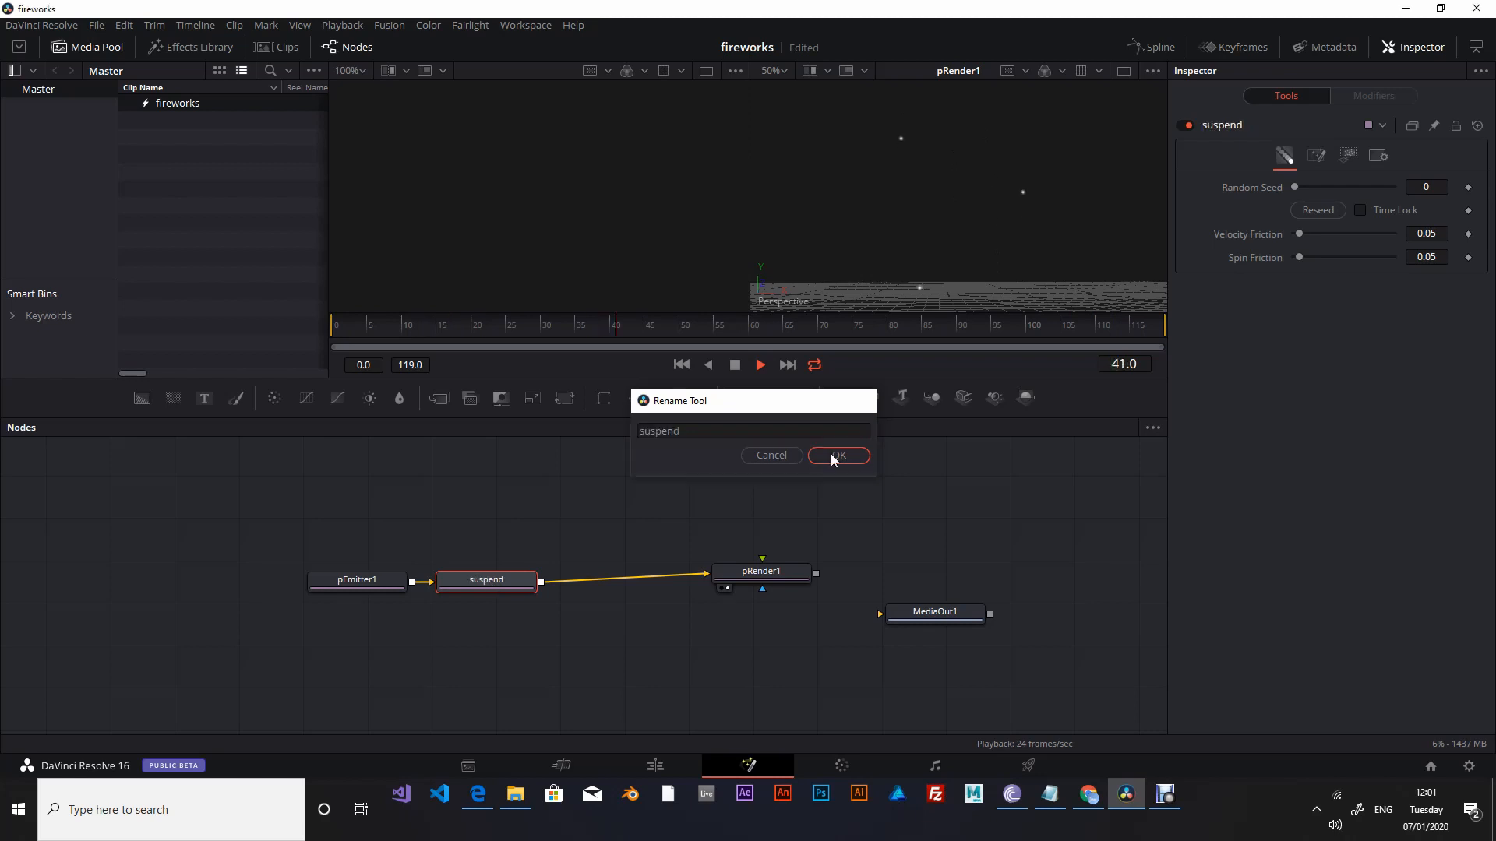
{"action": "key", "text": "Return"}
{"action": "left_click", "coordinate": [489, 651]}
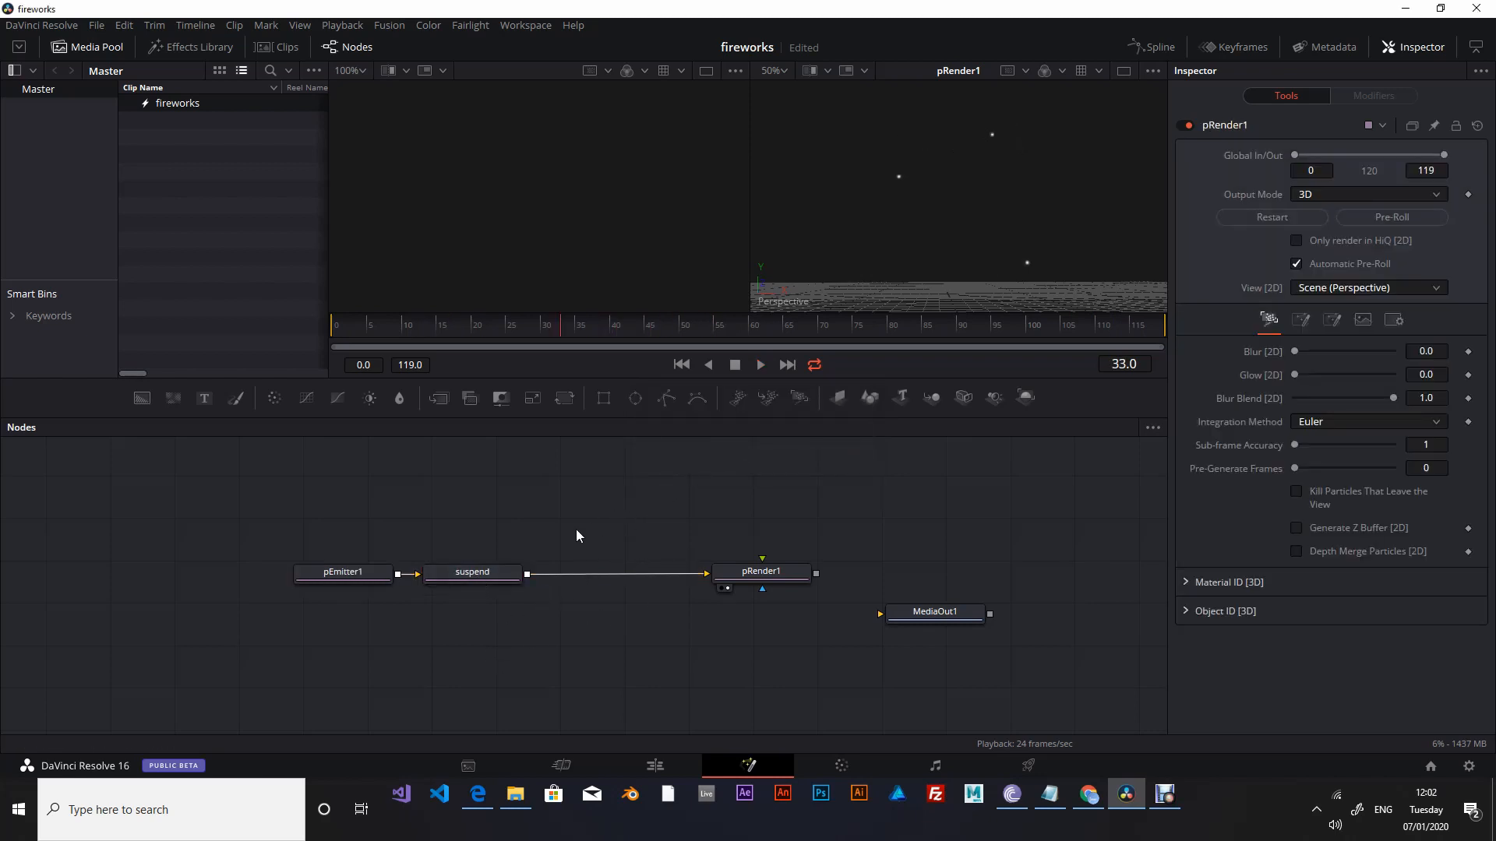
{"action": "key", "text": "shift+space"}
{"action": "type", "text": "pfr"}
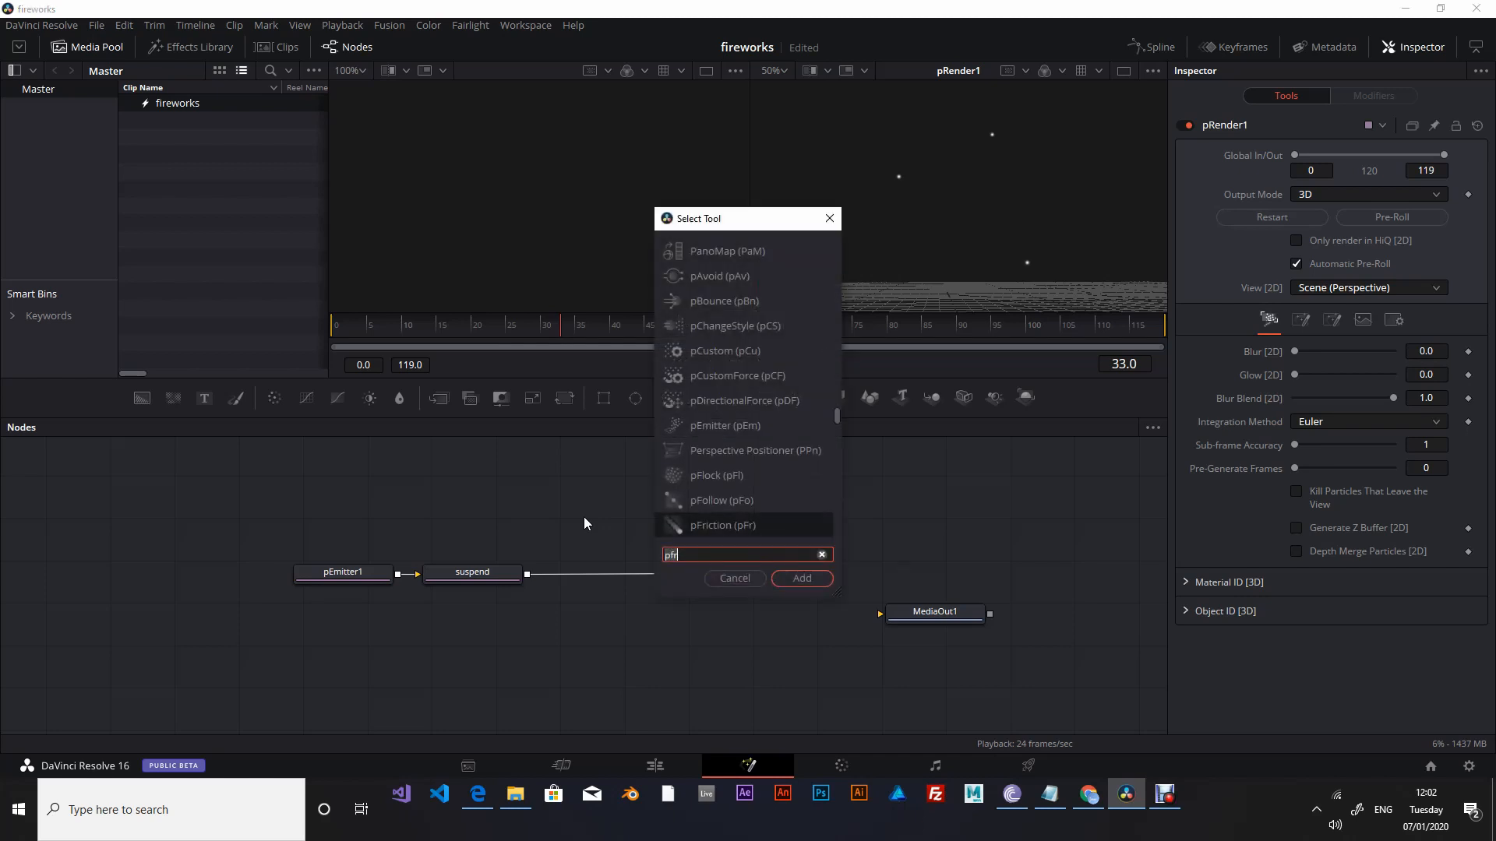
{"action": "key", "text": "Return"}
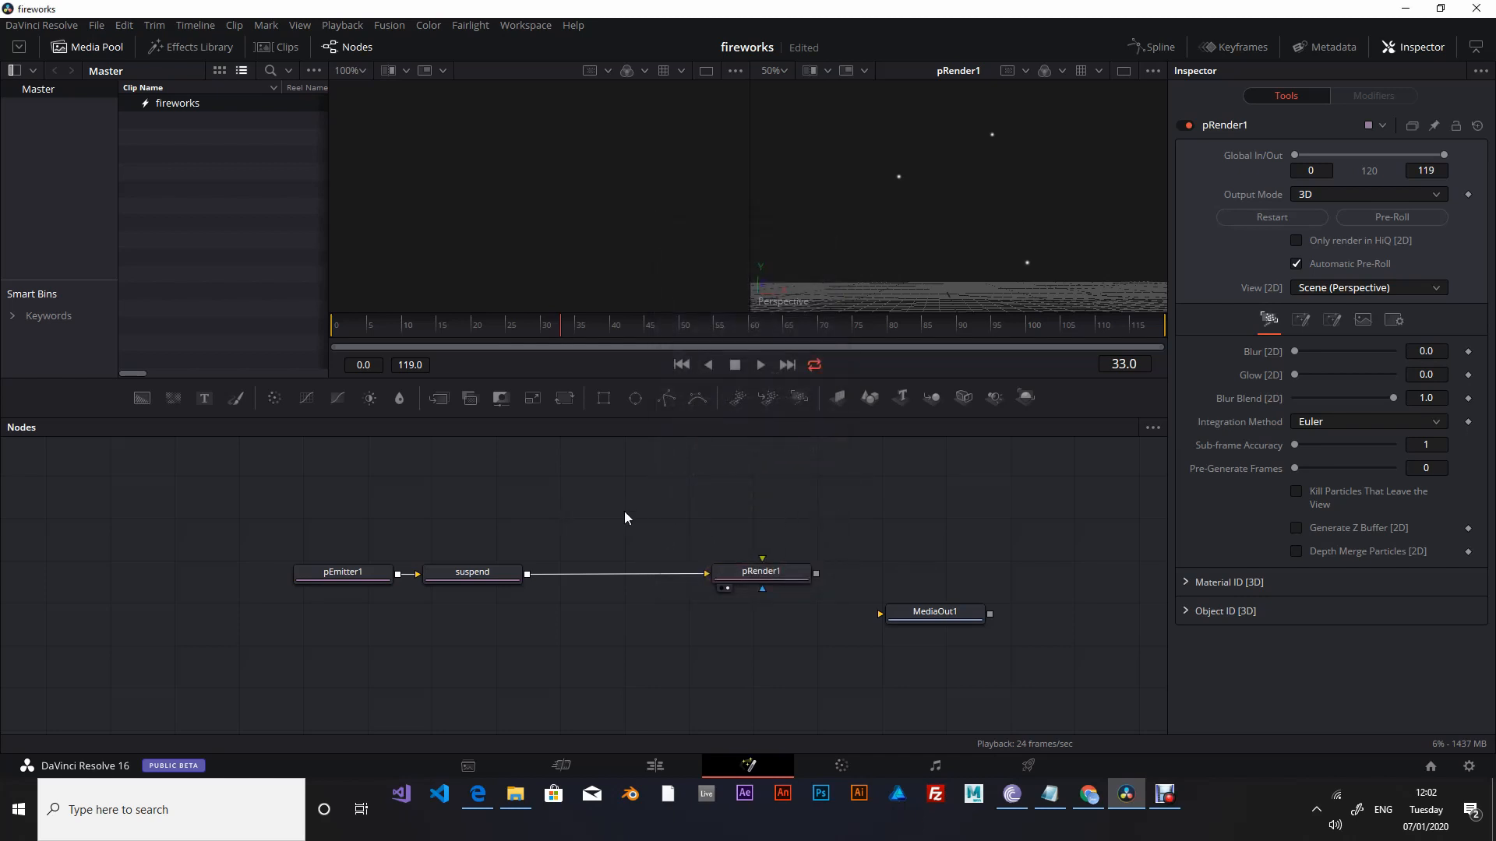
Add an unconnected pSpawn node above the link between suspend and pRender1.
{"action": "key", "text": "shift+space"}
{"action": "type", "text": "pfr"}
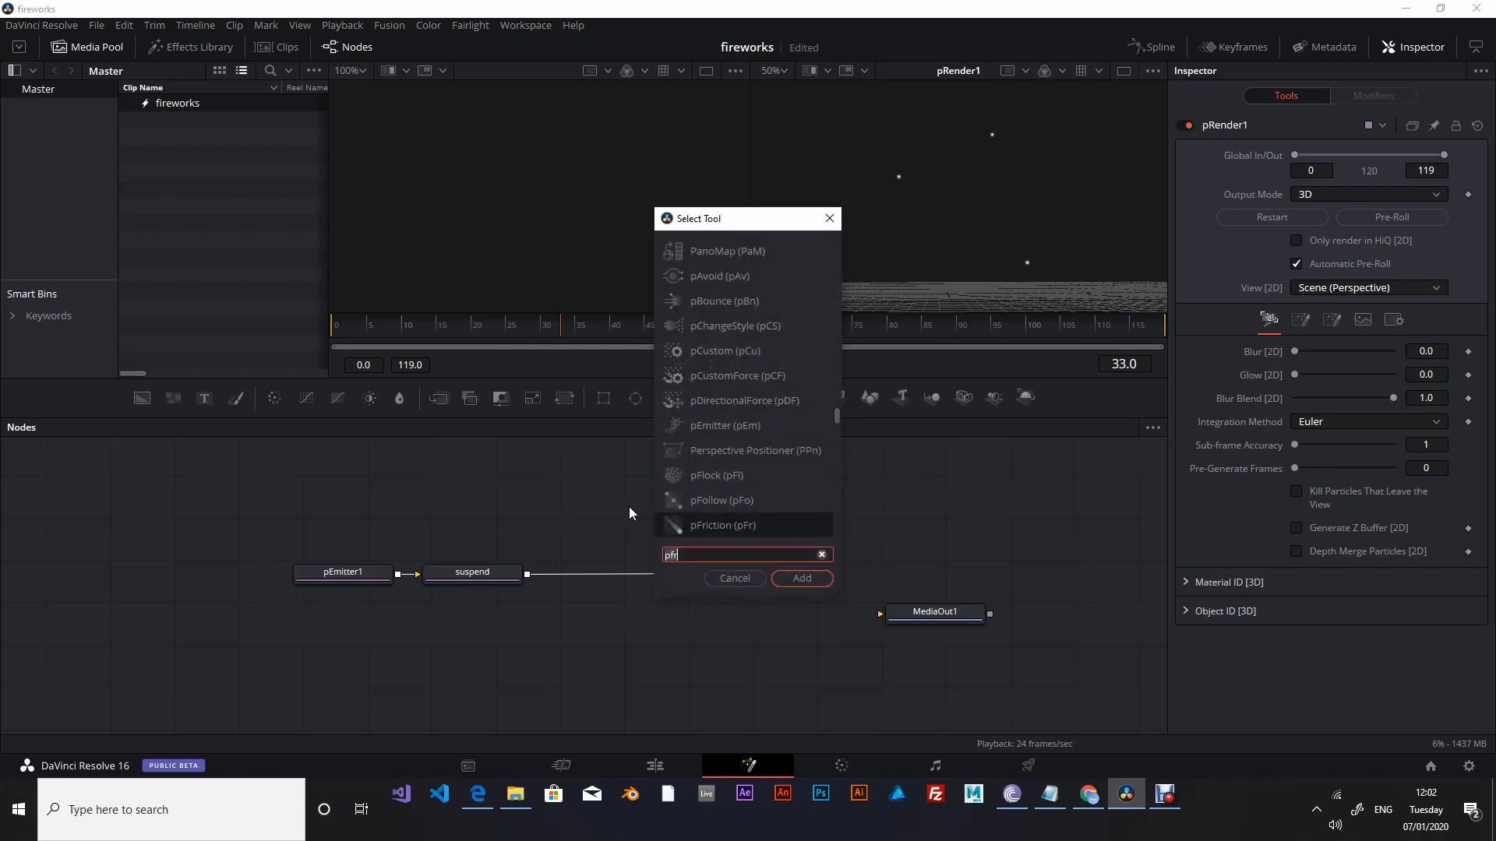
{"action": "type", "text": "sp"}
{"action": "key", "text": "Return"}
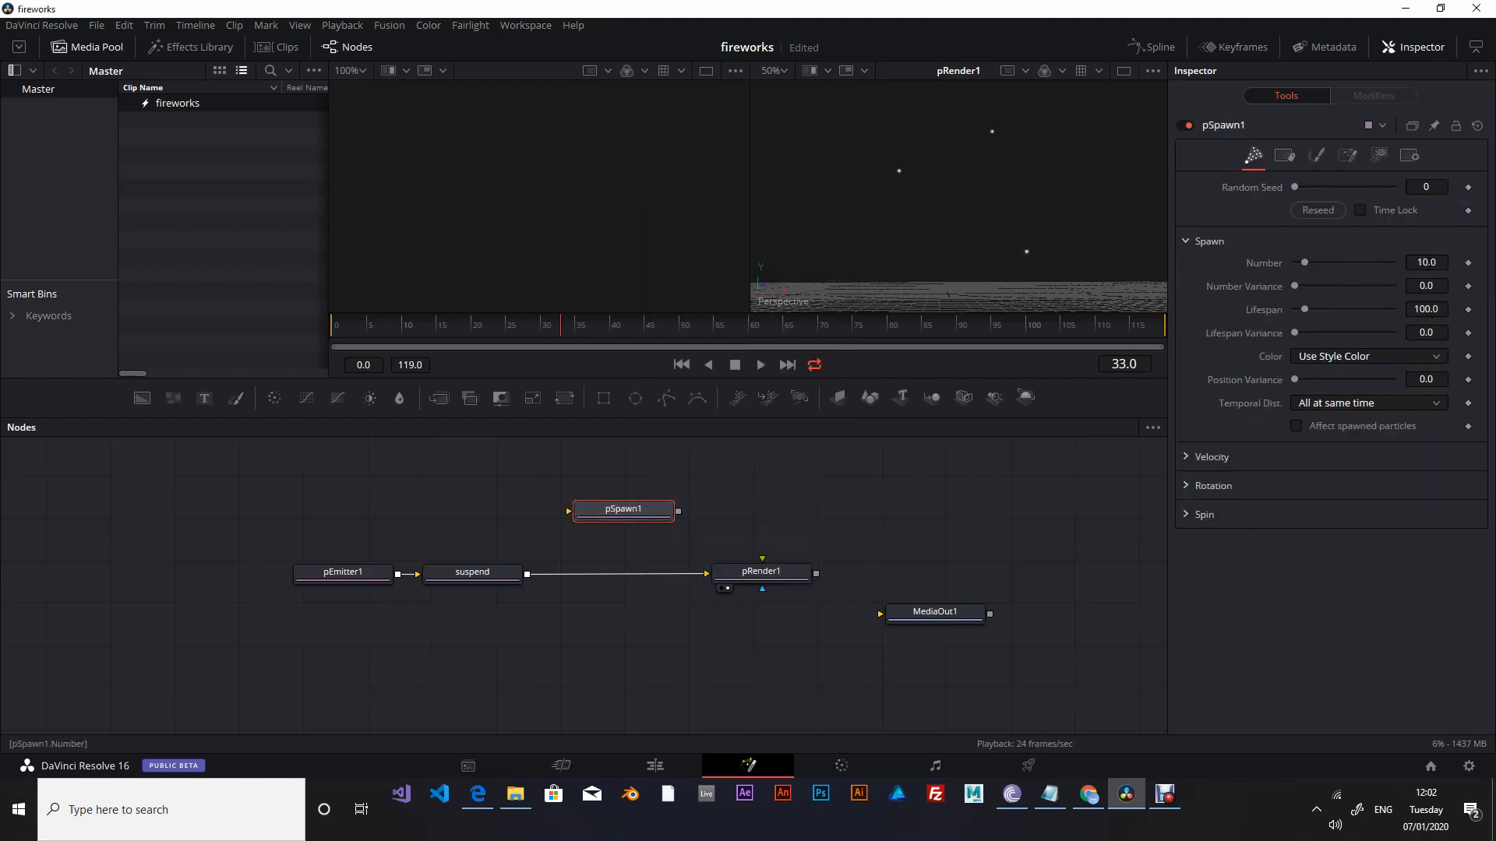
Set the spawn number of pSpawn1 to 0.1, insert the node between suspend and pRender1, and replay the animation.
{"action": "double_click", "coordinate": [1435, 264]}
{"action": "type", "text": "0.1"}
{"action": "key", "text": "Return"}
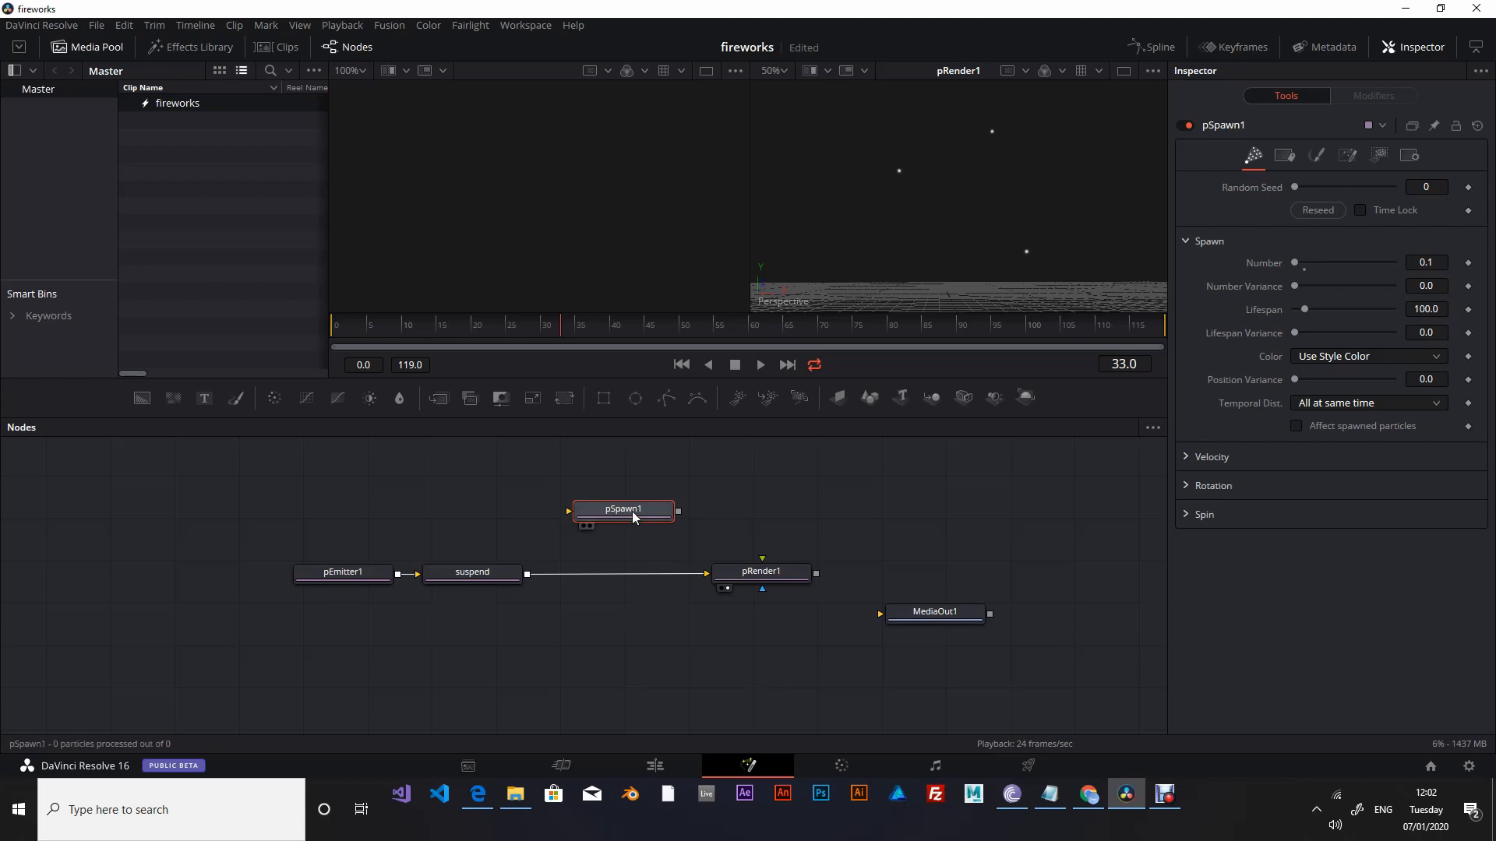
{"action": "left_click_drag", "start_coordinate": [634, 515], "coordinate": [631, 570]}
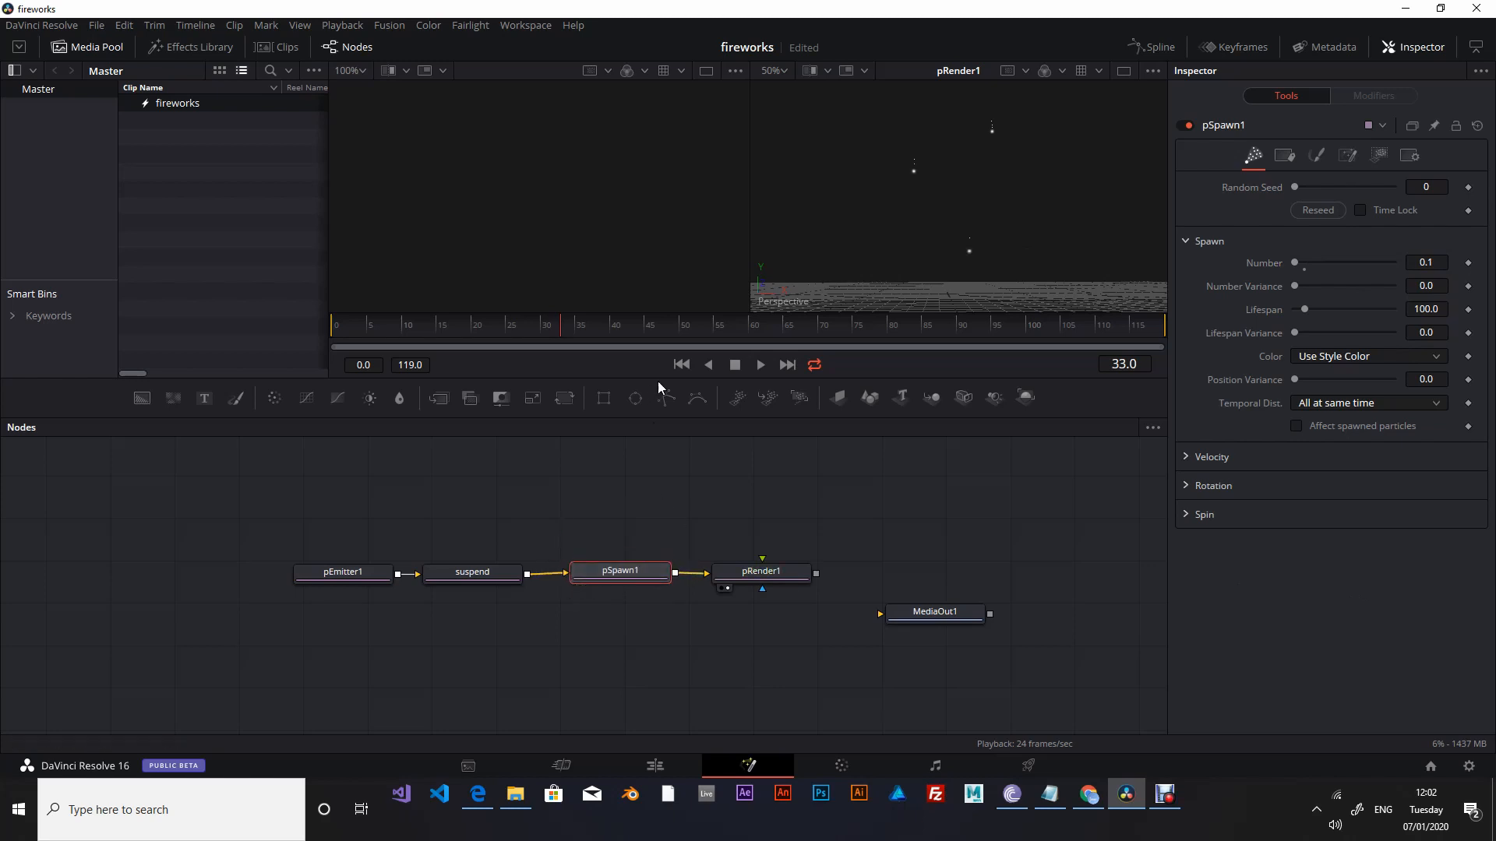
{"action": "left_click", "coordinate": [680, 364]}
{"action": "left_click", "coordinate": [760, 365]}
{"action": "left_click_drag", "start_coordinate": [620, 573], "coordinate": [617, 574]}
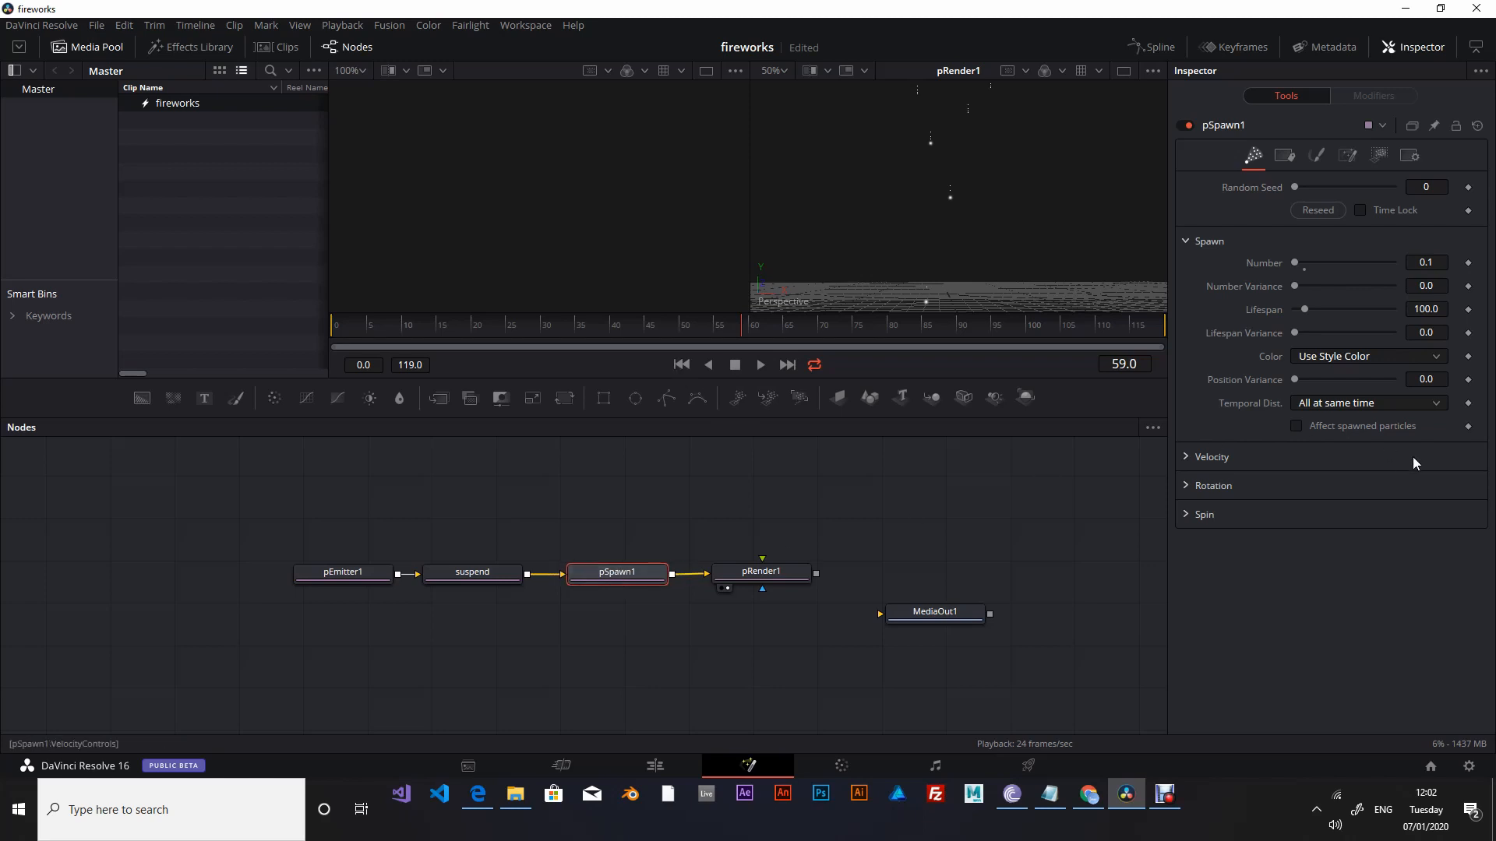
Set the velocity transfer of pSpawn1 to 0.0 and replay the animation from the start.
{"action": "left_click", "coordinate": [1188, 457]}
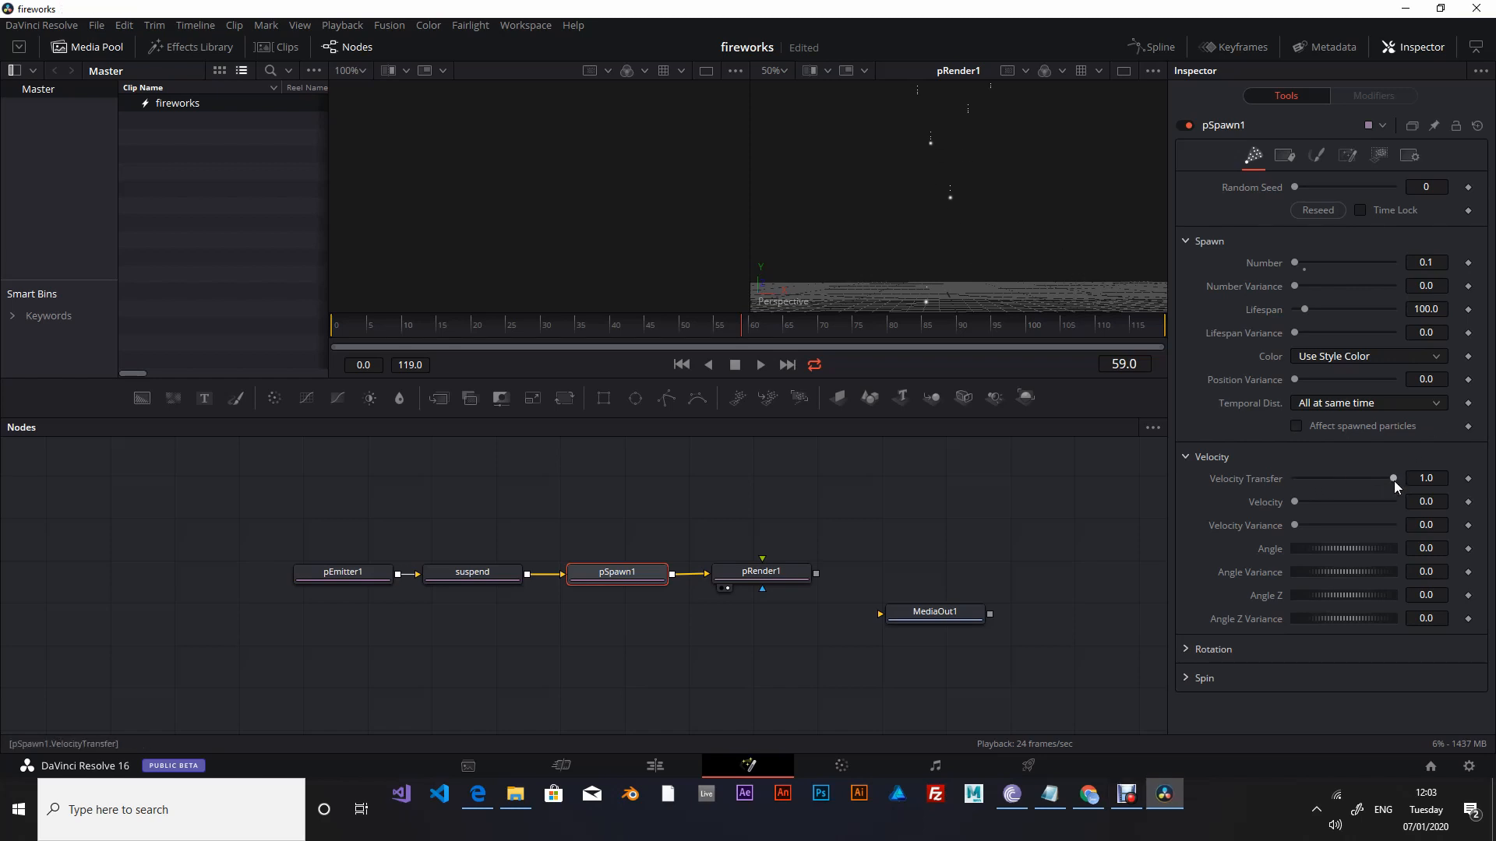
{"action": "left_click_drag", "start_coordinate": [1395, 480], "coordinate": [1269, 501]}
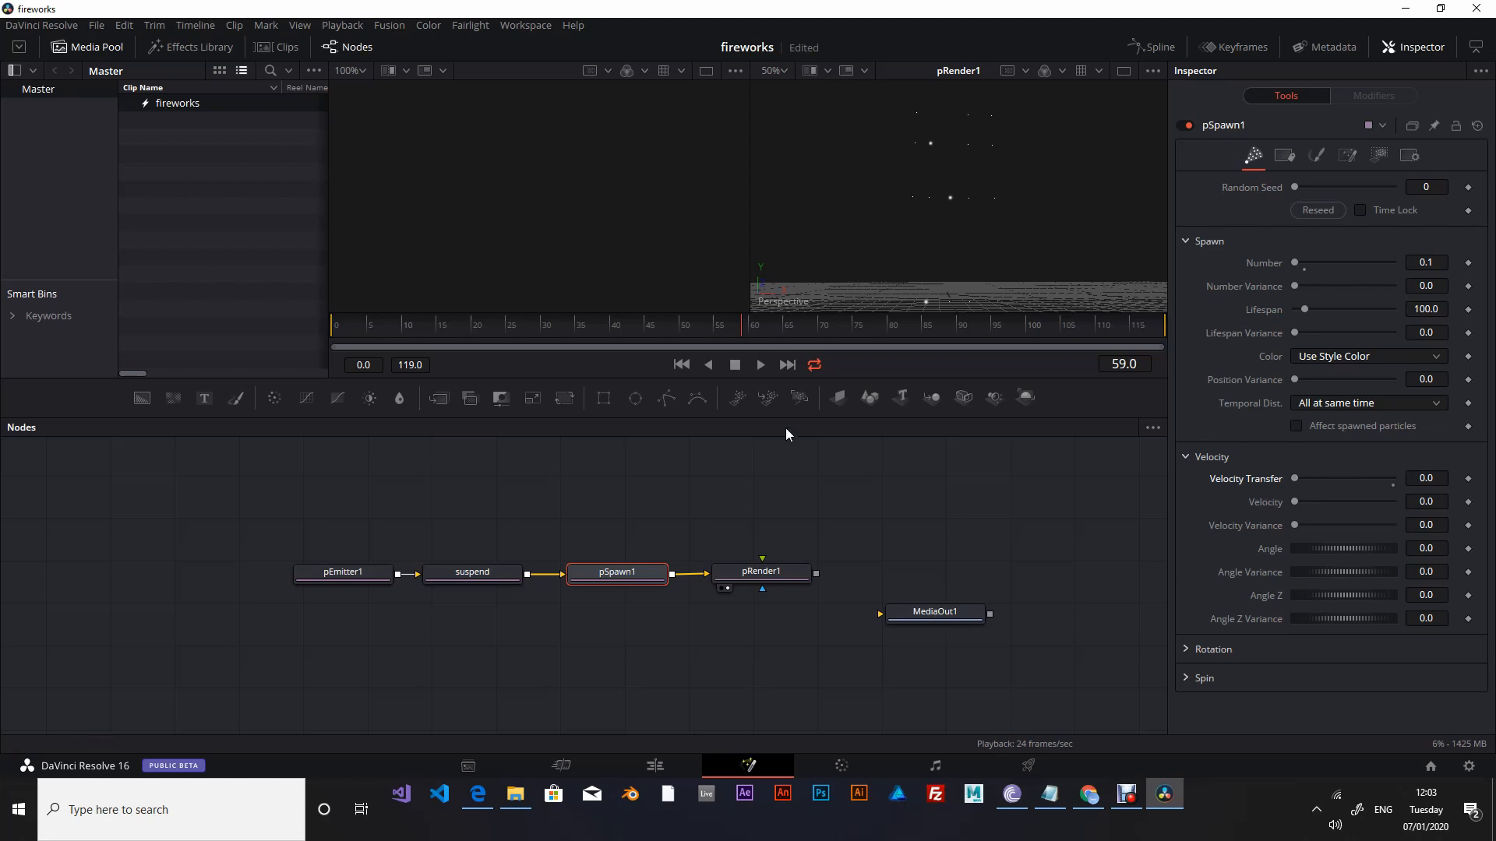
{"action": "left_click", "coordinate": [691, 364]}
{"action": "left_click", "coordinate": [761, 365]}
Raise the spawn number of pSpawn1 to 1.0 and preview the animation from the first frame.
{"action": "left_click", "coordinate": [681, 365]}
{"action": "left_click", "coordinate": [1425, 262]}
{"action": "type", "text": "1"}
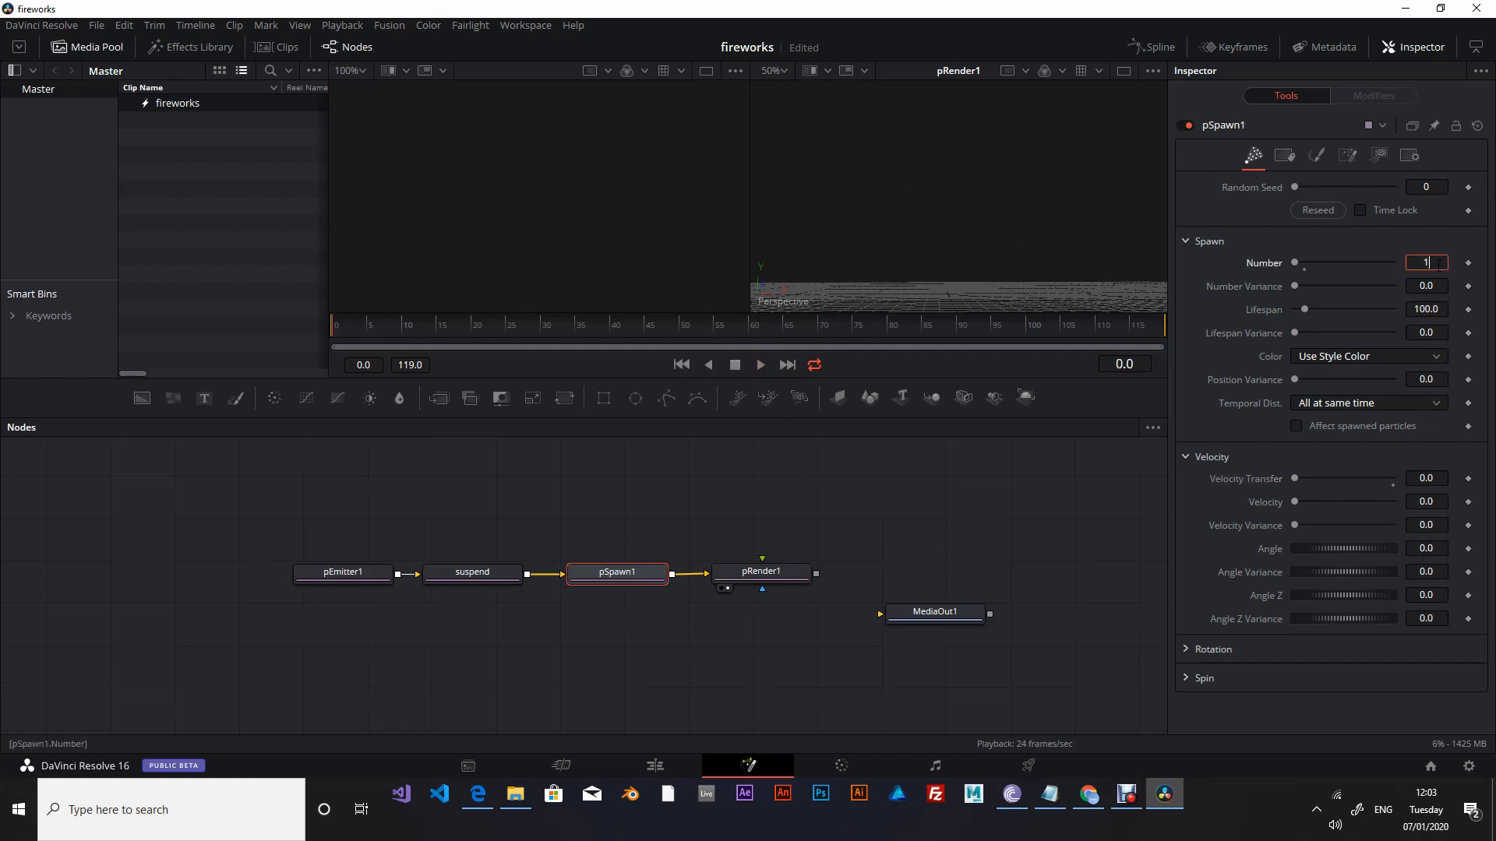
{"action": "key", "text": "Return"}
{"action": "left_click", "coordinate": [760, 364]}
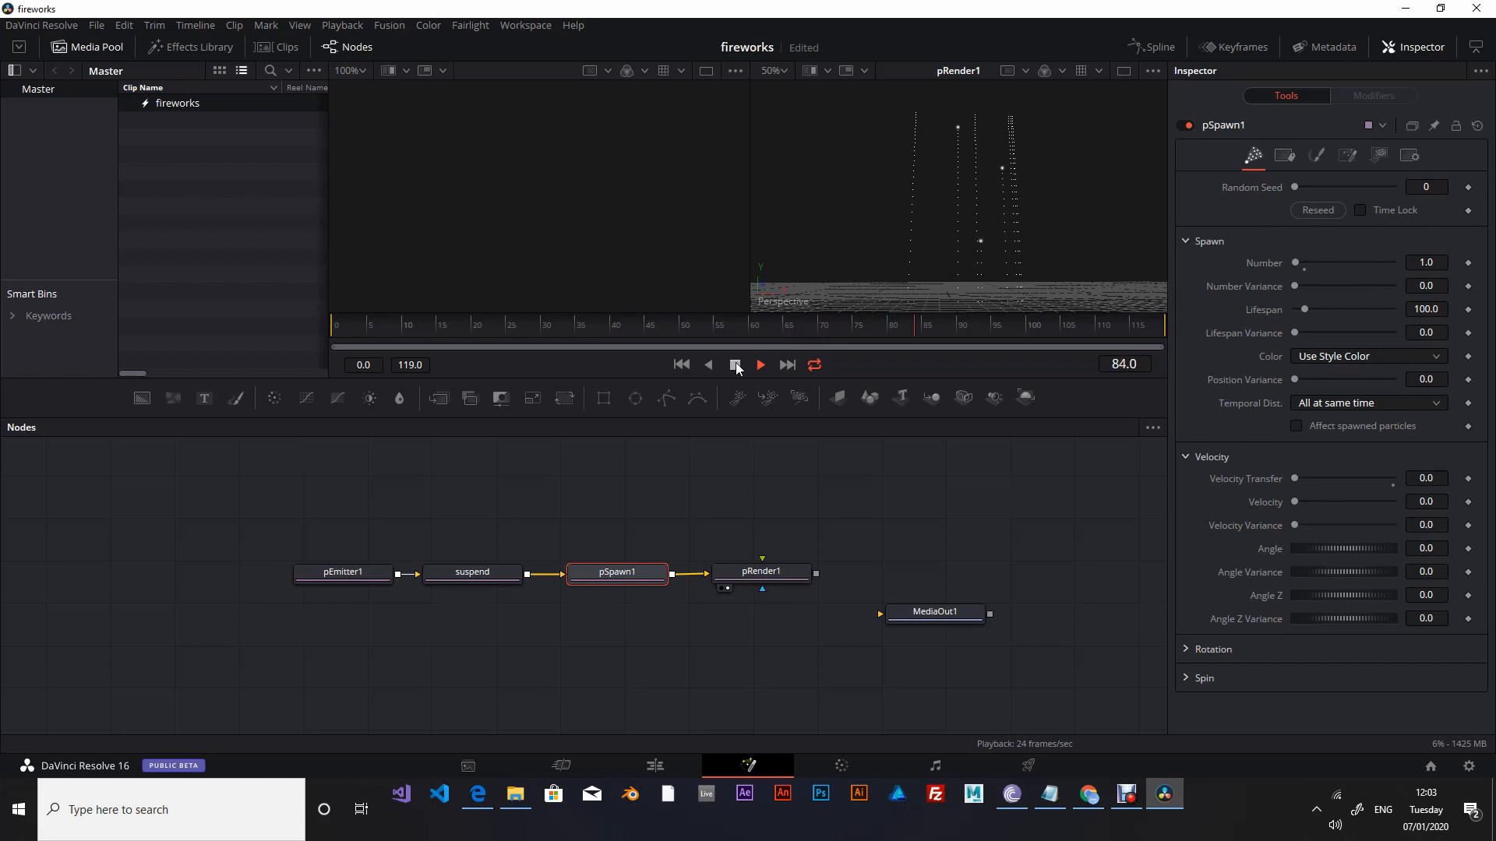
{"action": "left_click", "coordinate": [735, 365]}
Try a lifespan of 30 for the particles of pSpawn1 and replay the animation from the start.
{"action": "left_click", "coordinate": [1440, 313]}
{"action": "type", "text": "30"}
{"action": "key", "text": "Tab"}
{"action": "left_click", "coordinate": [681, 365]}
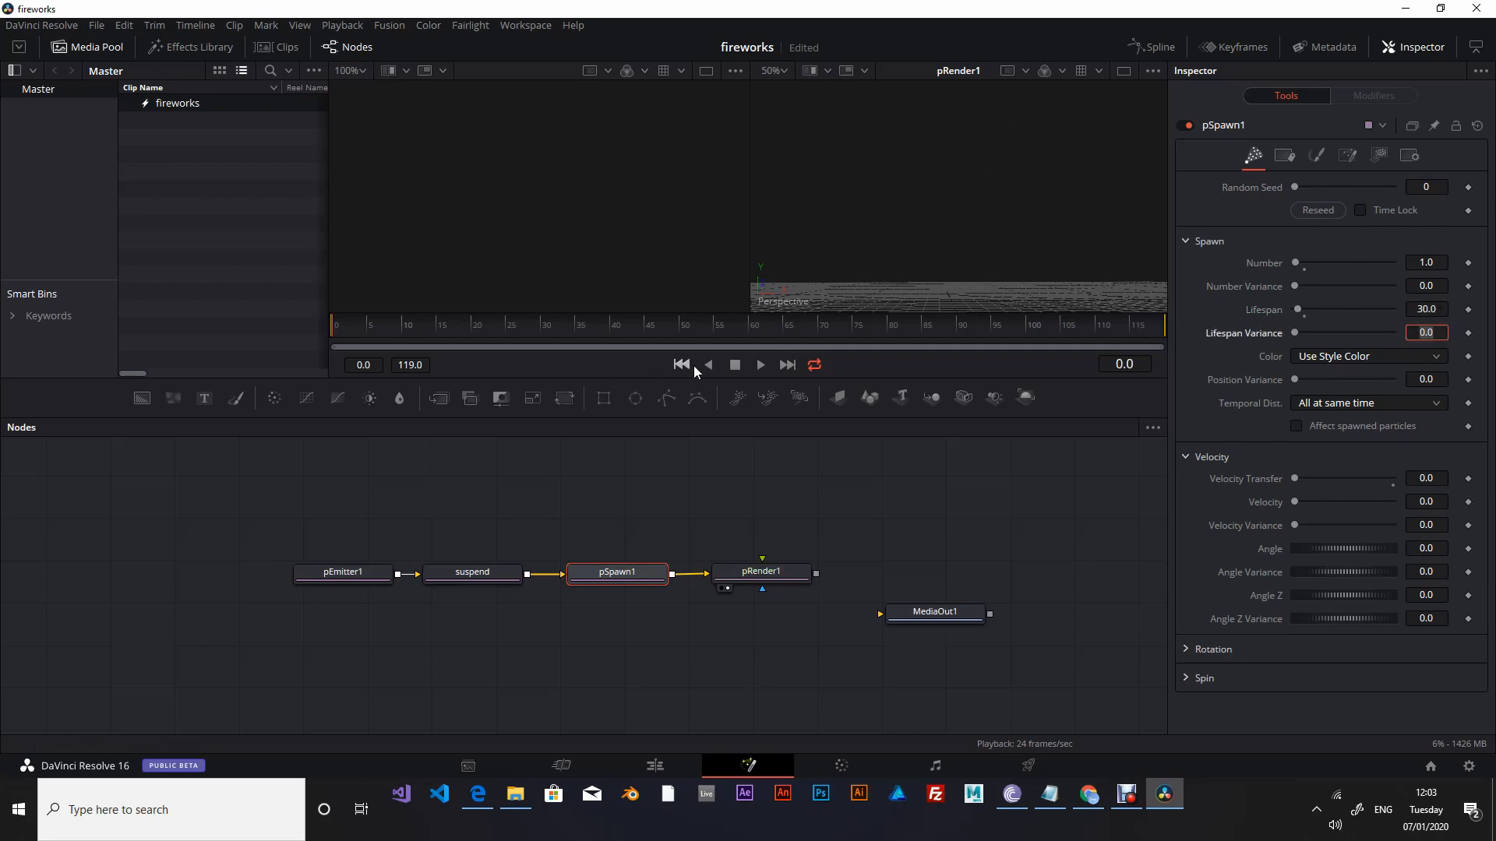
{"action": "left_click", "coordinate": [756, 366]}
Set the lifespan of the particles spawned by pSpawn1 to 10.
{"action": "left_click", "coordinate": [1439, 309]}
{"action": "type", "text": "10"}
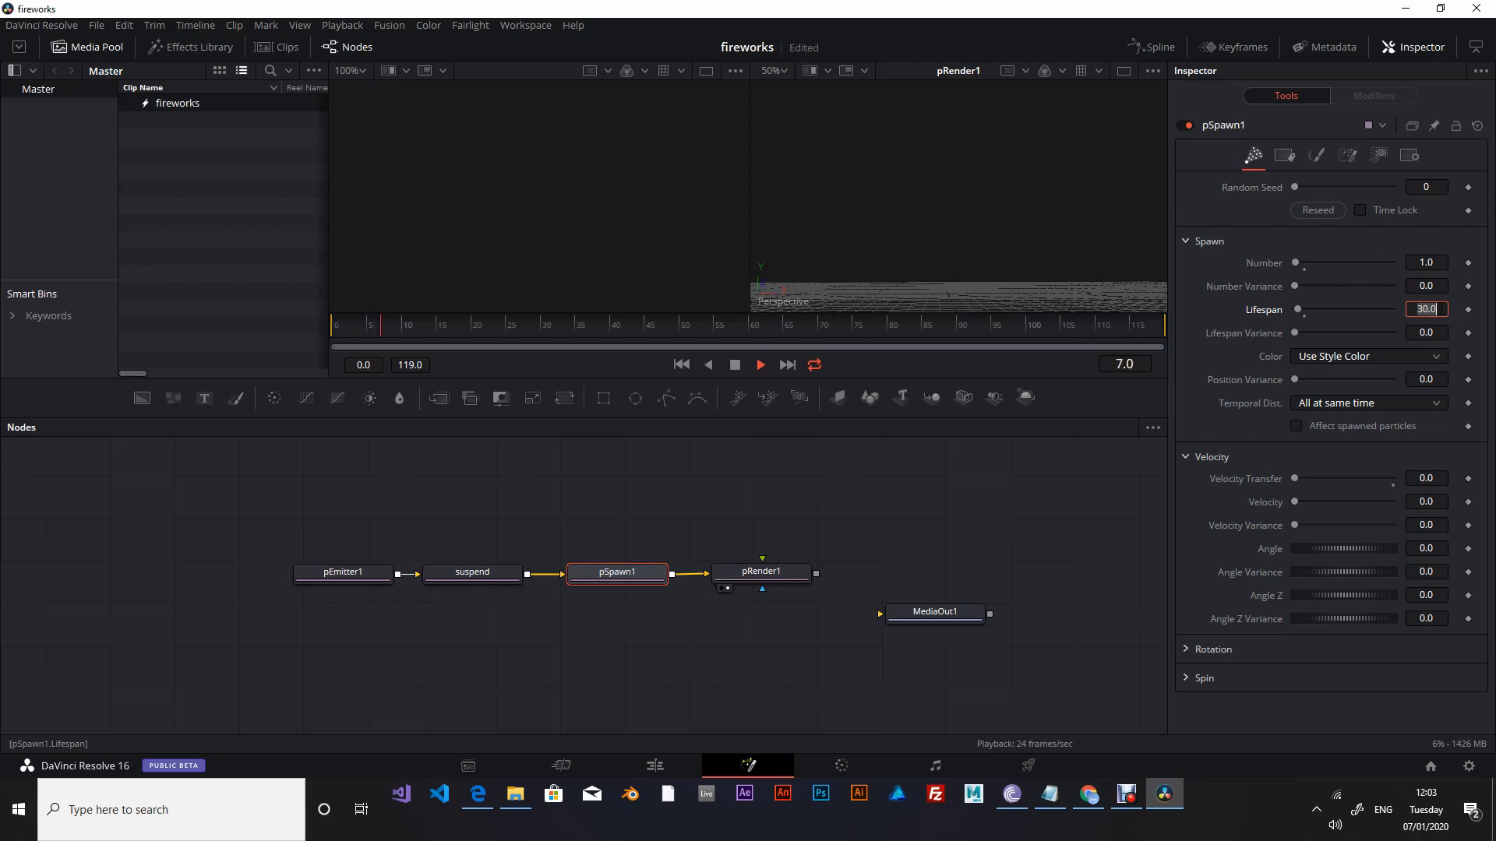
{"action": "key", "text": "Tab"}
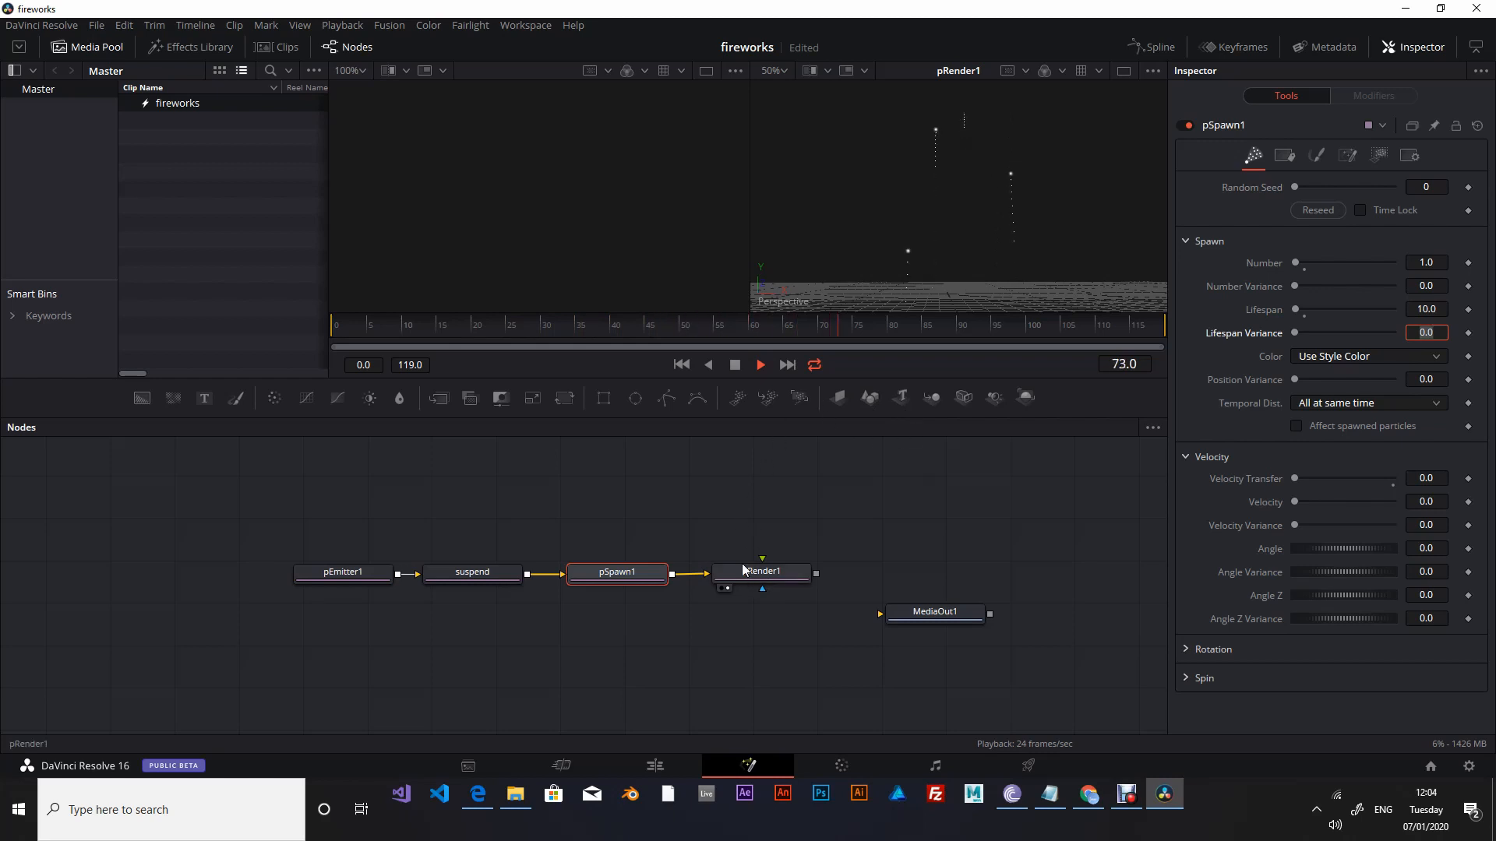
Stop the playback and change the particle style of pSpawn1 to Blob.
{"action": "left_click", "coordinate": [1323, 157]}
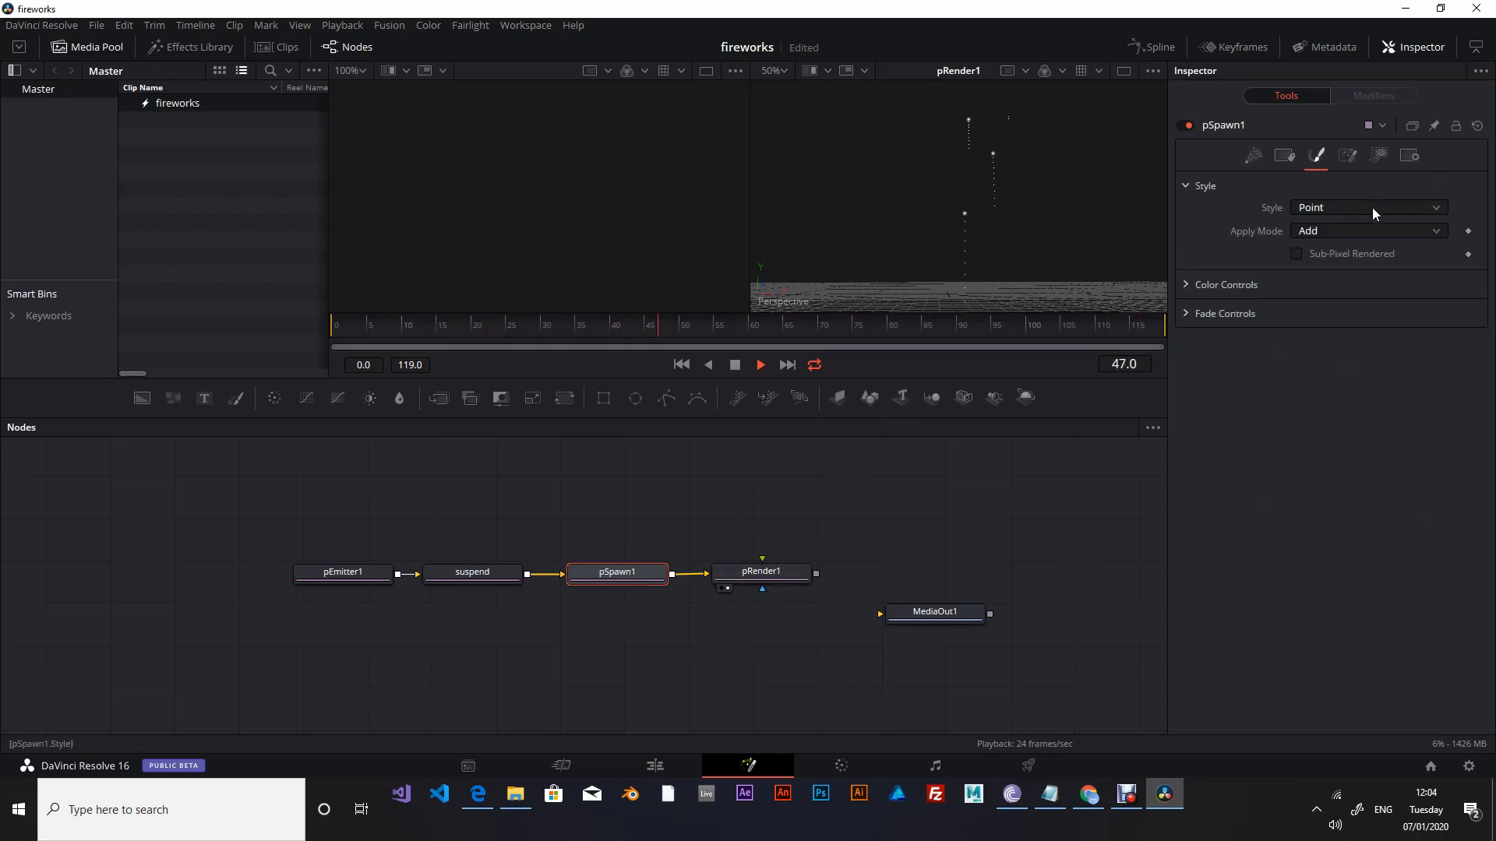
{"action": "left_click", "coordinate": [753, 364]}
{"action": "left_click", "coordinate": [1357, 207]}
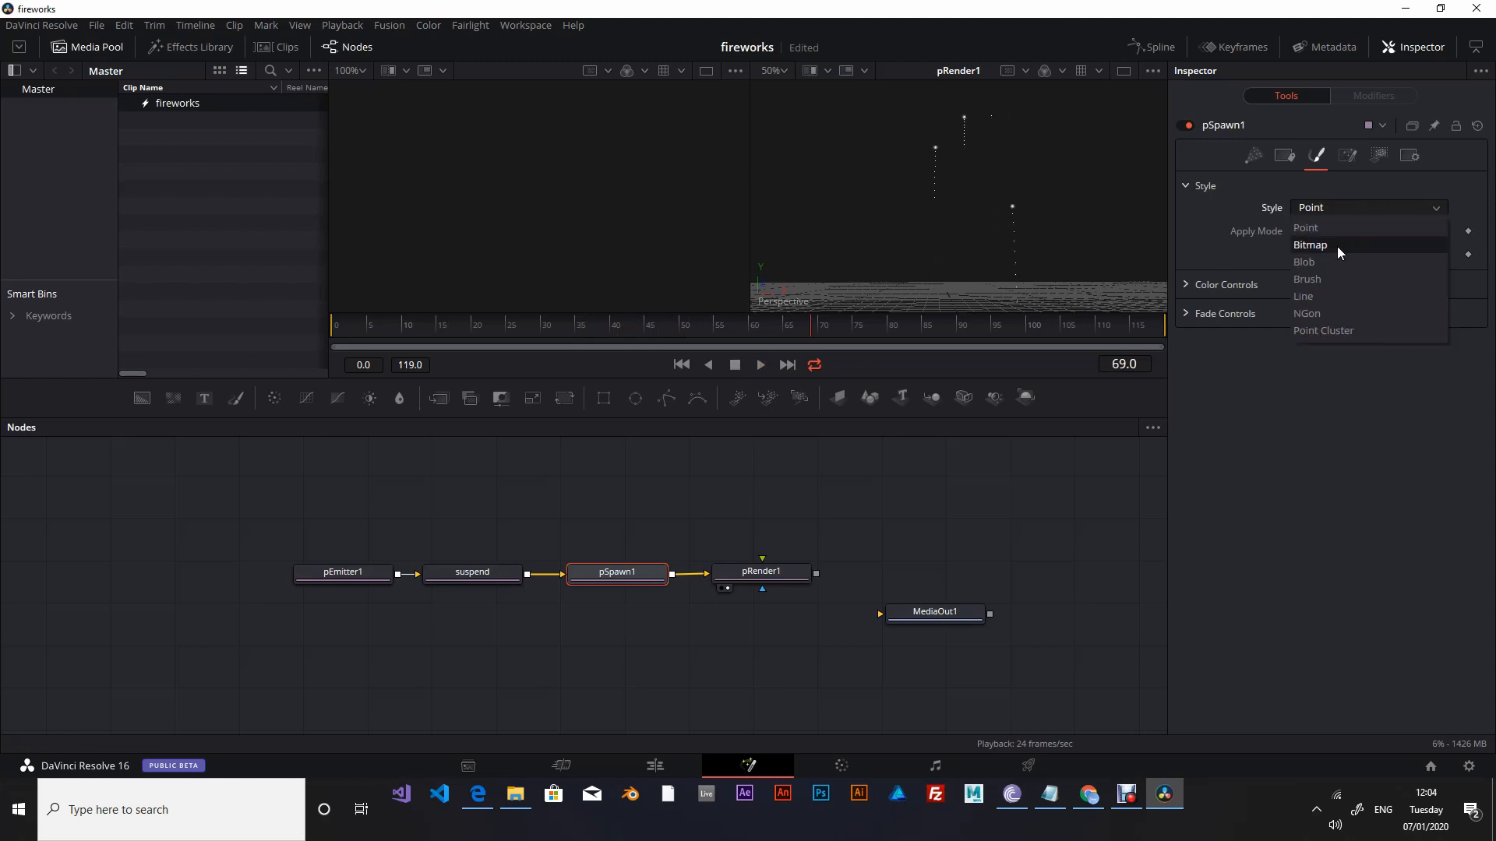
{"action": "left_click", "coordinate": [1330, 258]}
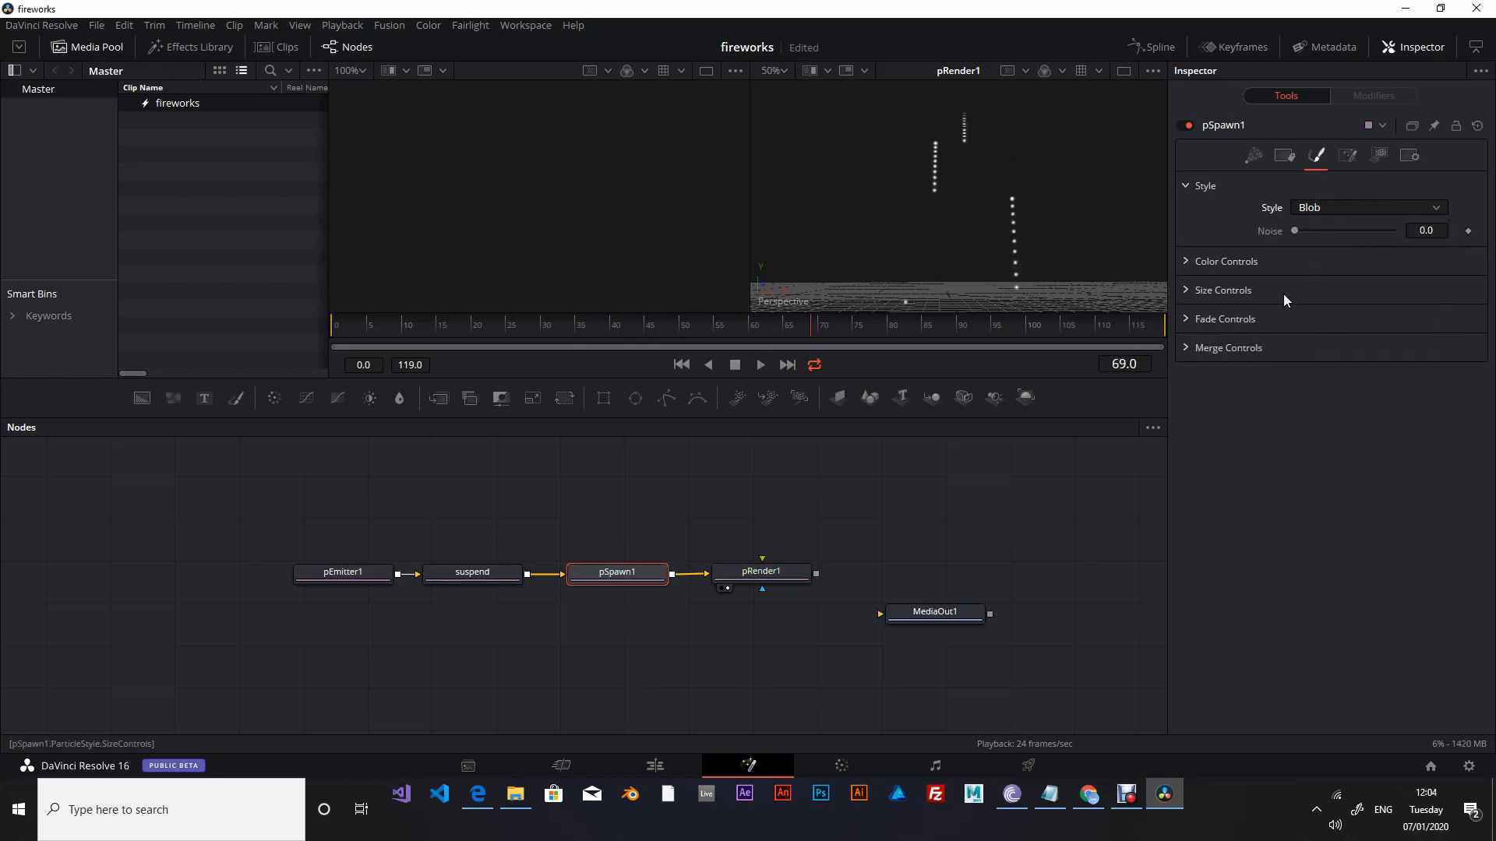
Lower the end of the Size Over Life curve of pSpawn1 to zero and preview the shrinking particles.
{"action": "left_click", "coordinate": [1187, 292]}
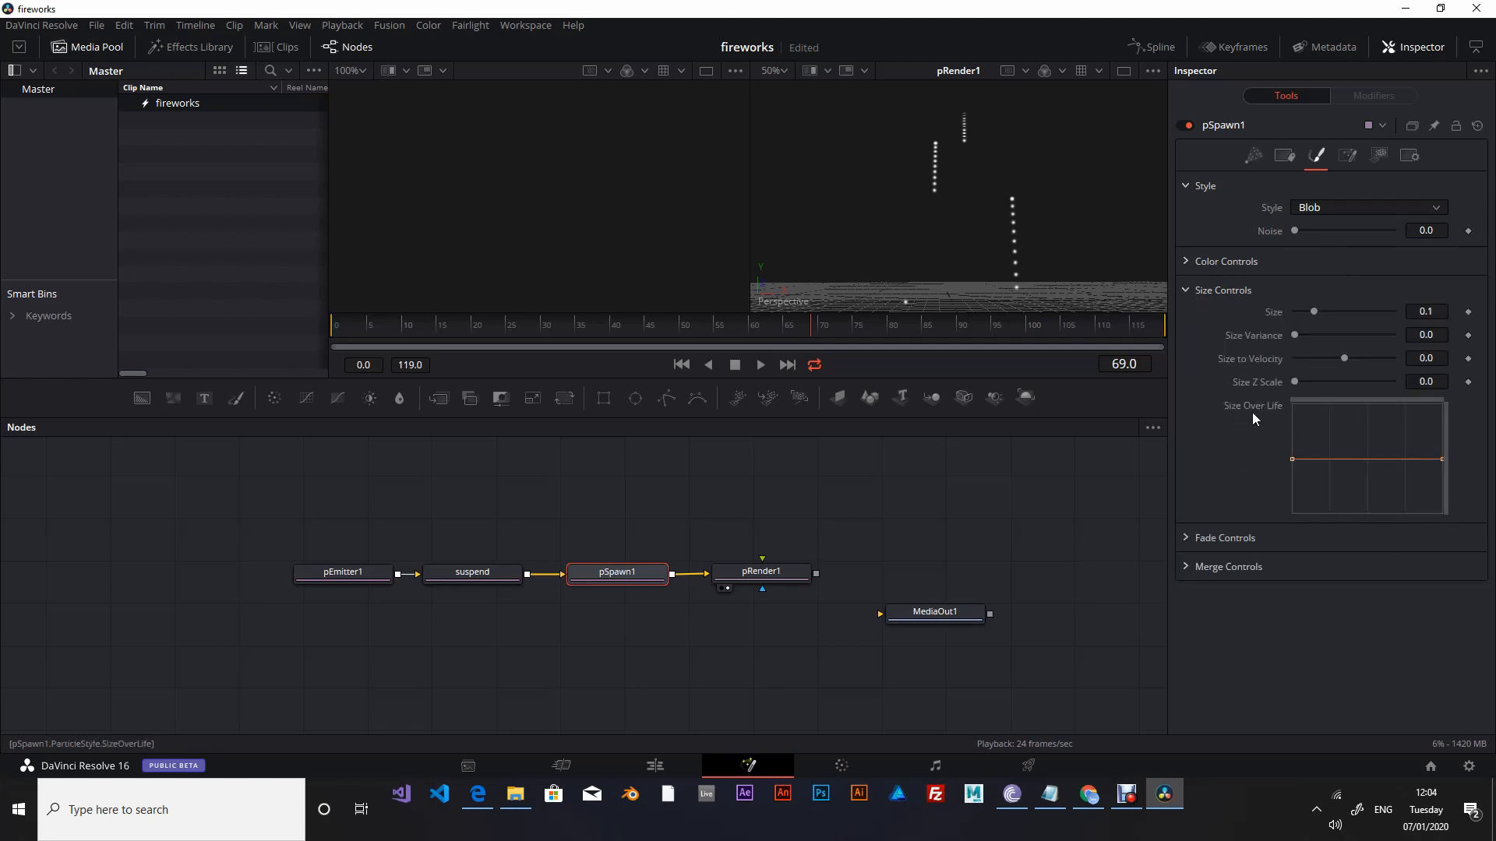
{"action": "left_click_drag", "start_coordinate": [1443, 459], "coordinate": [1444, 513]}
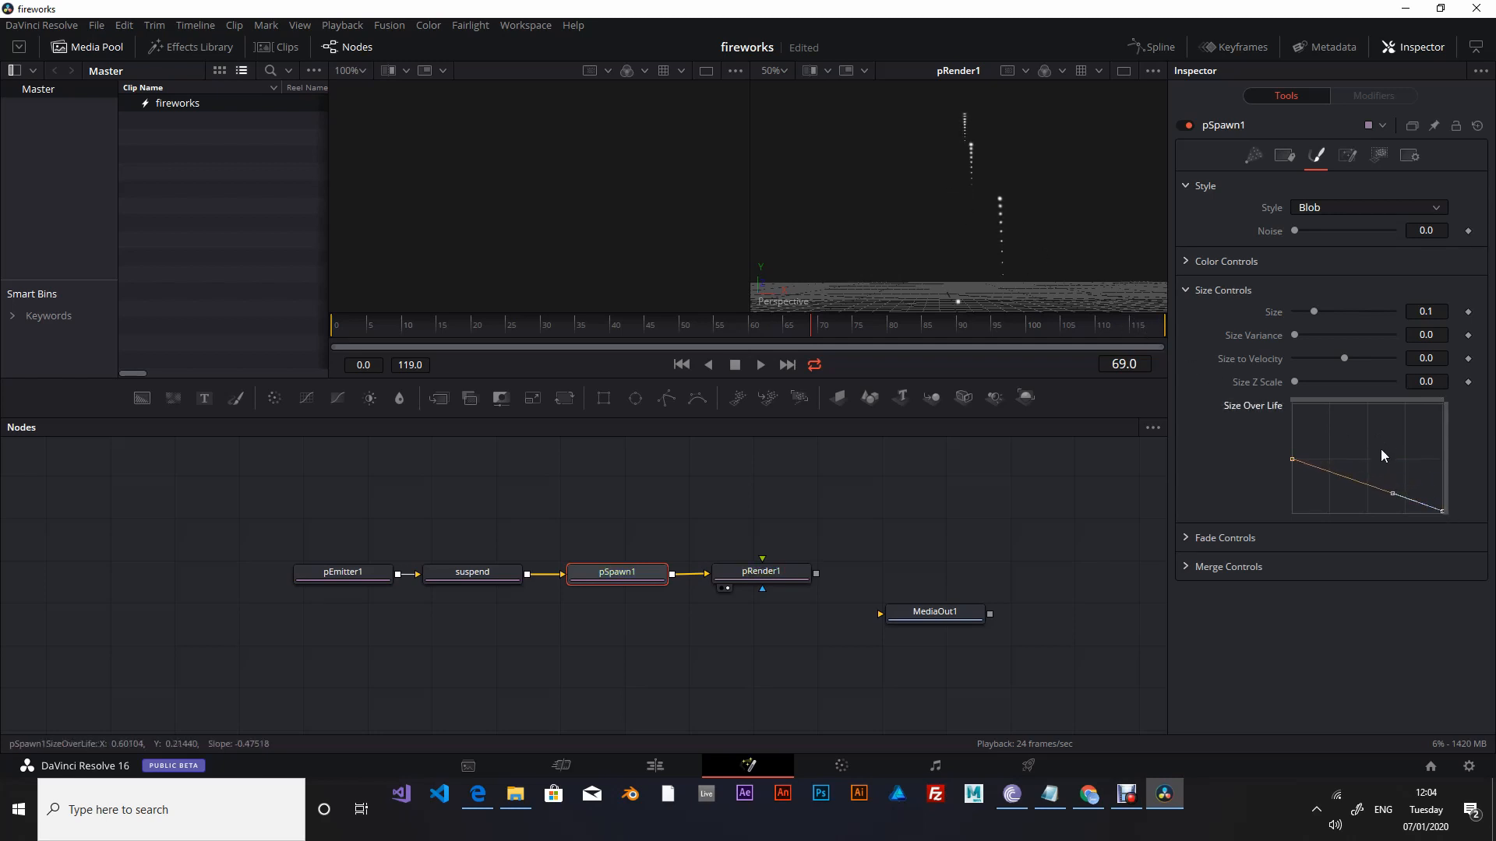
{"action": "left_click", "coordinate": [760, 365]}
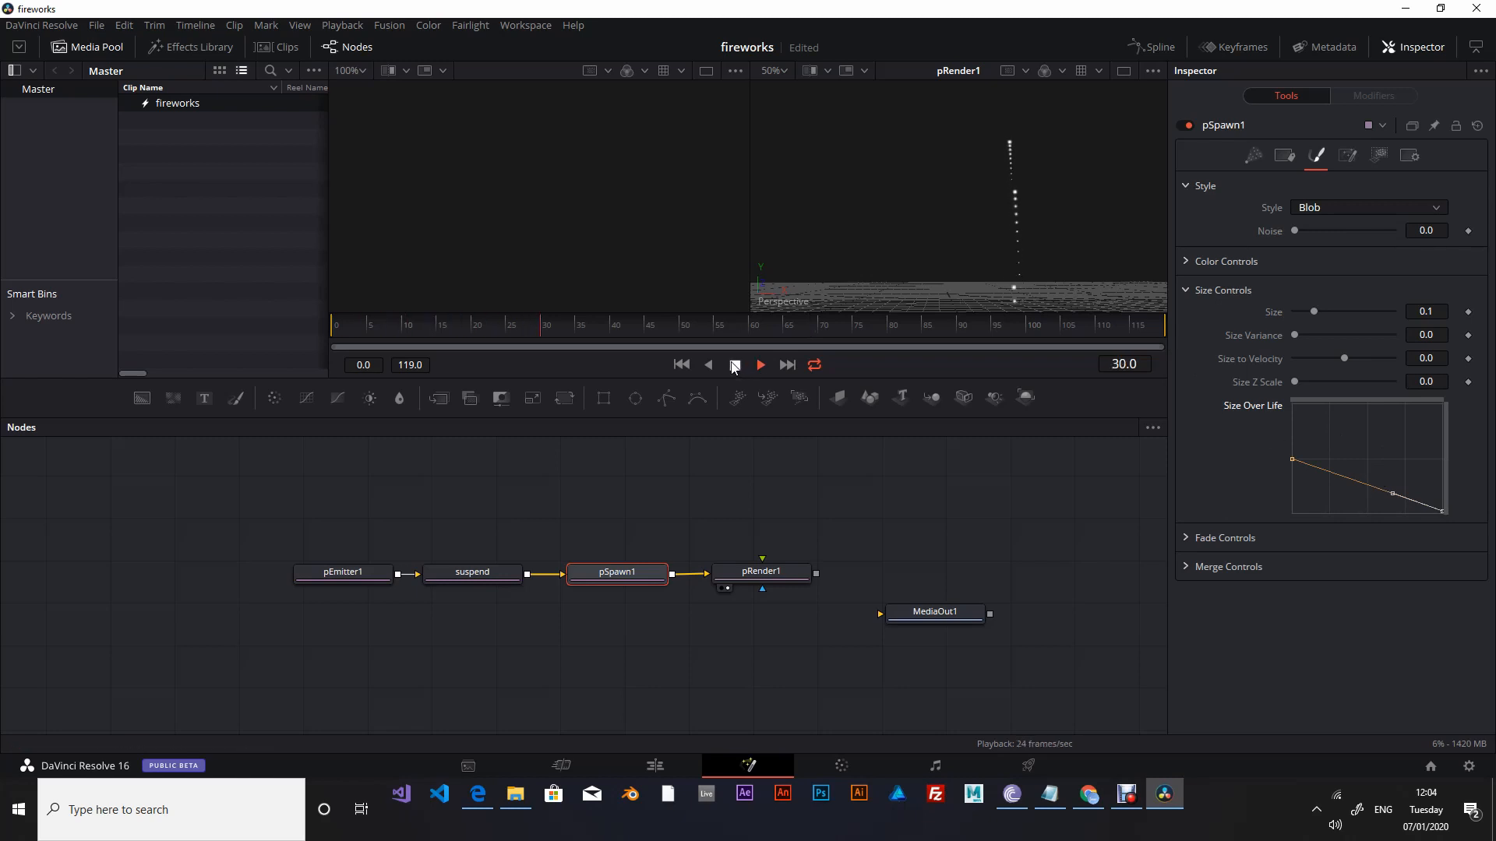
{"action": "left_click", "coordinate": [735, 366]}
Color the particles of pSpawn1 orange with red 1.0, green 0.384 and blue 0.0, and replay the animation.
{"action": "left_click", "coordinate": [1187, 263]}
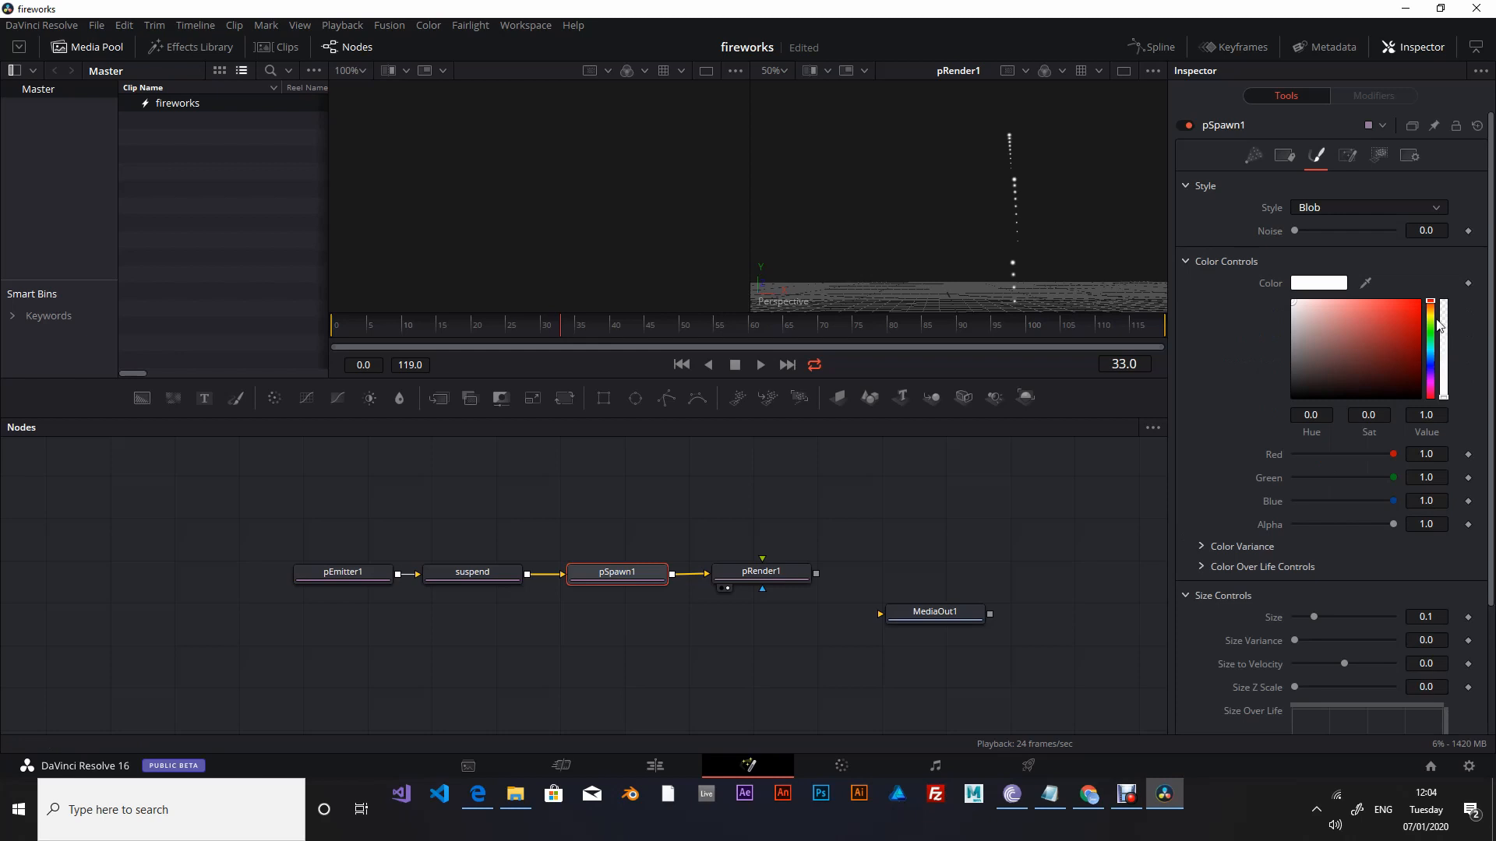
{"action": "left_click_drag", "start_coordinate": [1436, 318], "coordinate": [1429, 296]}
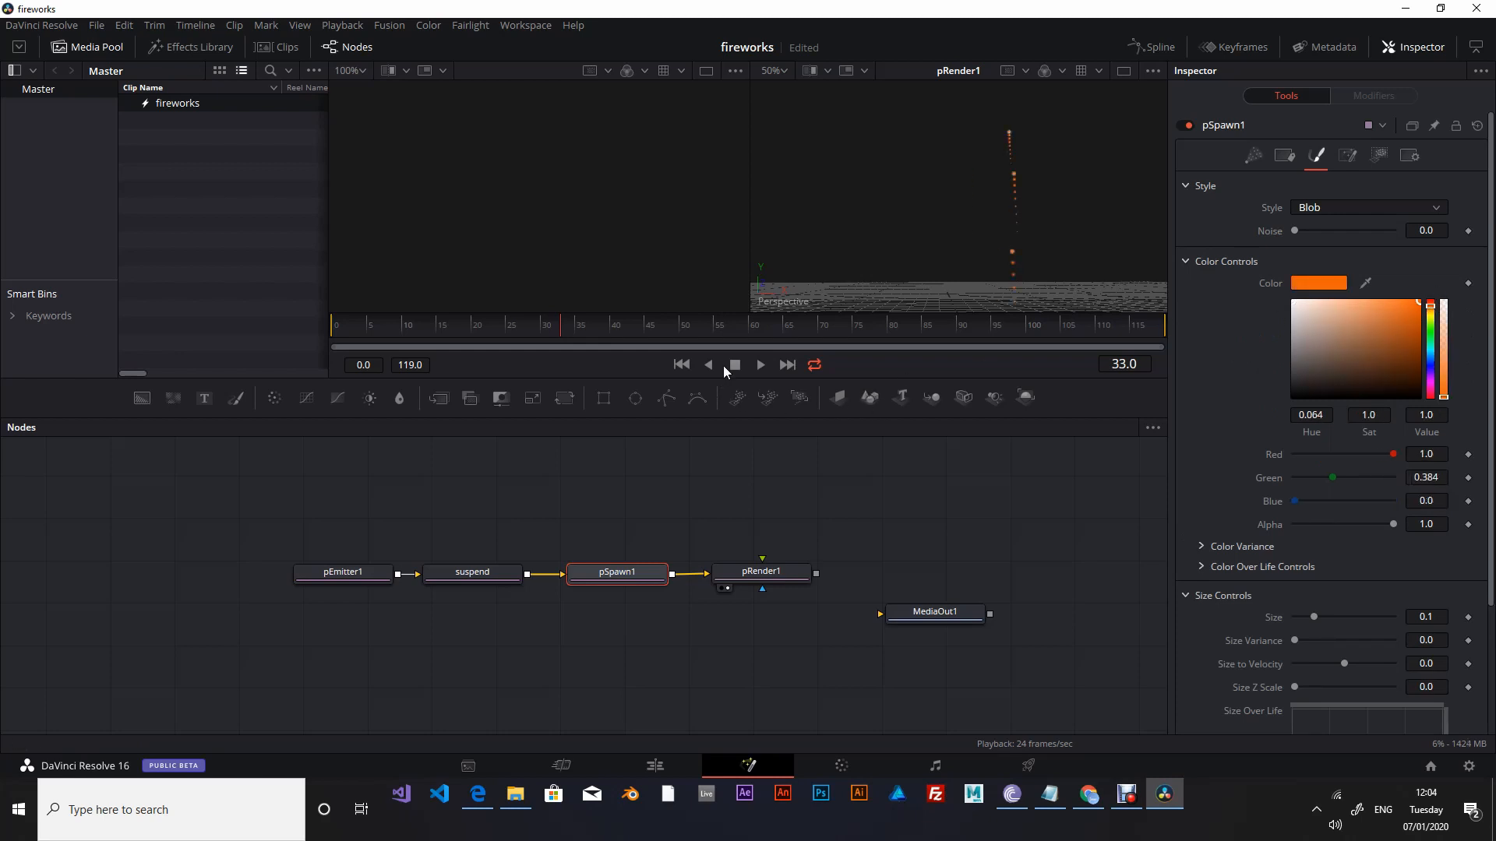
{"action": "left_click", "coordinate": [682, 365]}
{"action": "left_click", "coordinate": [761, 365]}
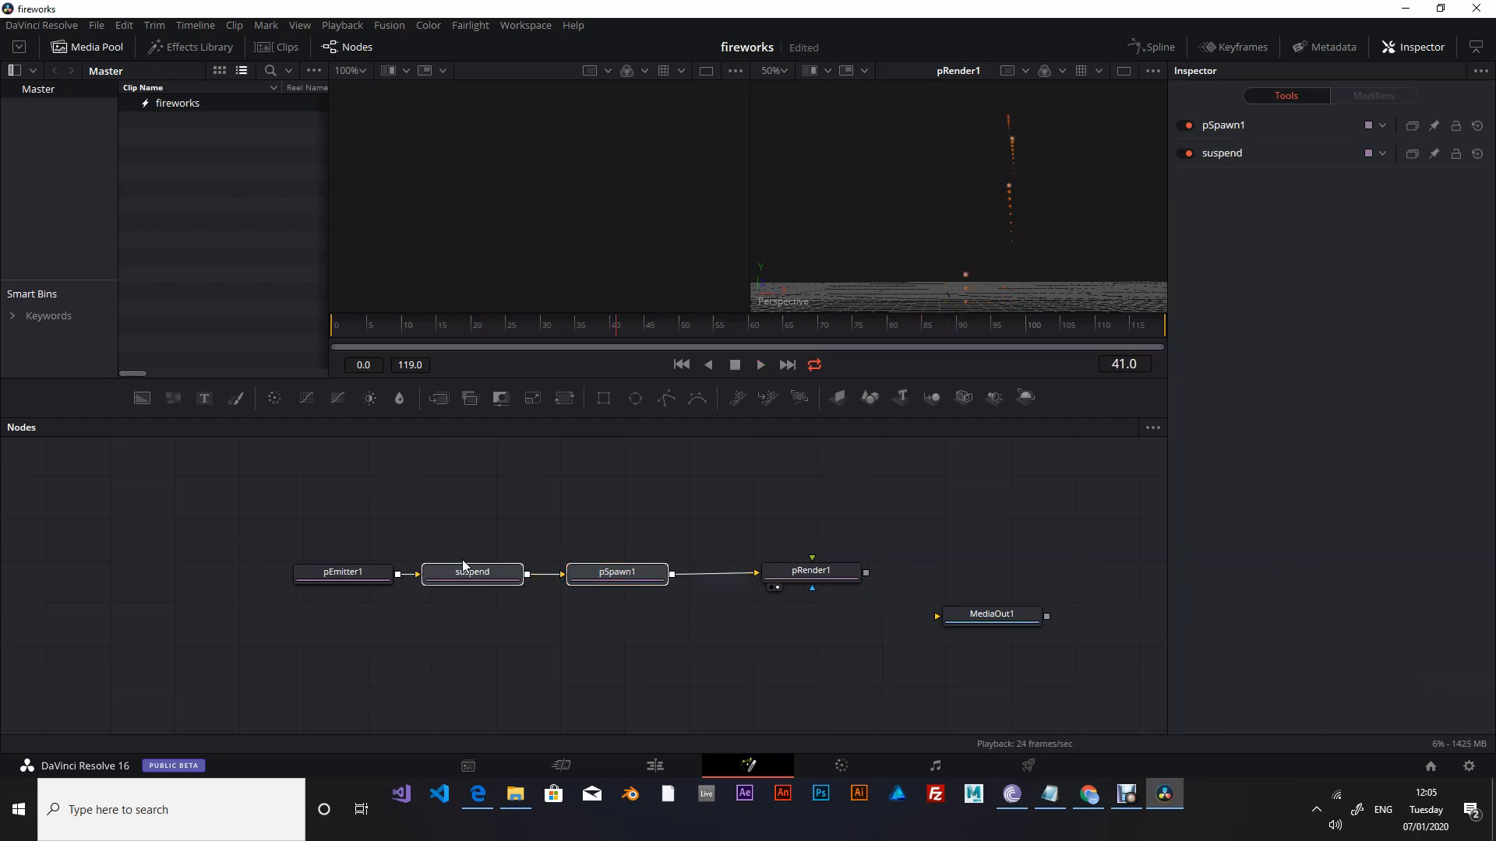
Temporarily disable suspend and pSpawn1, examine the set assignment of pEmitter1, and re-enable both nodes.
{"action": "key", "text": "ctrl+p"}
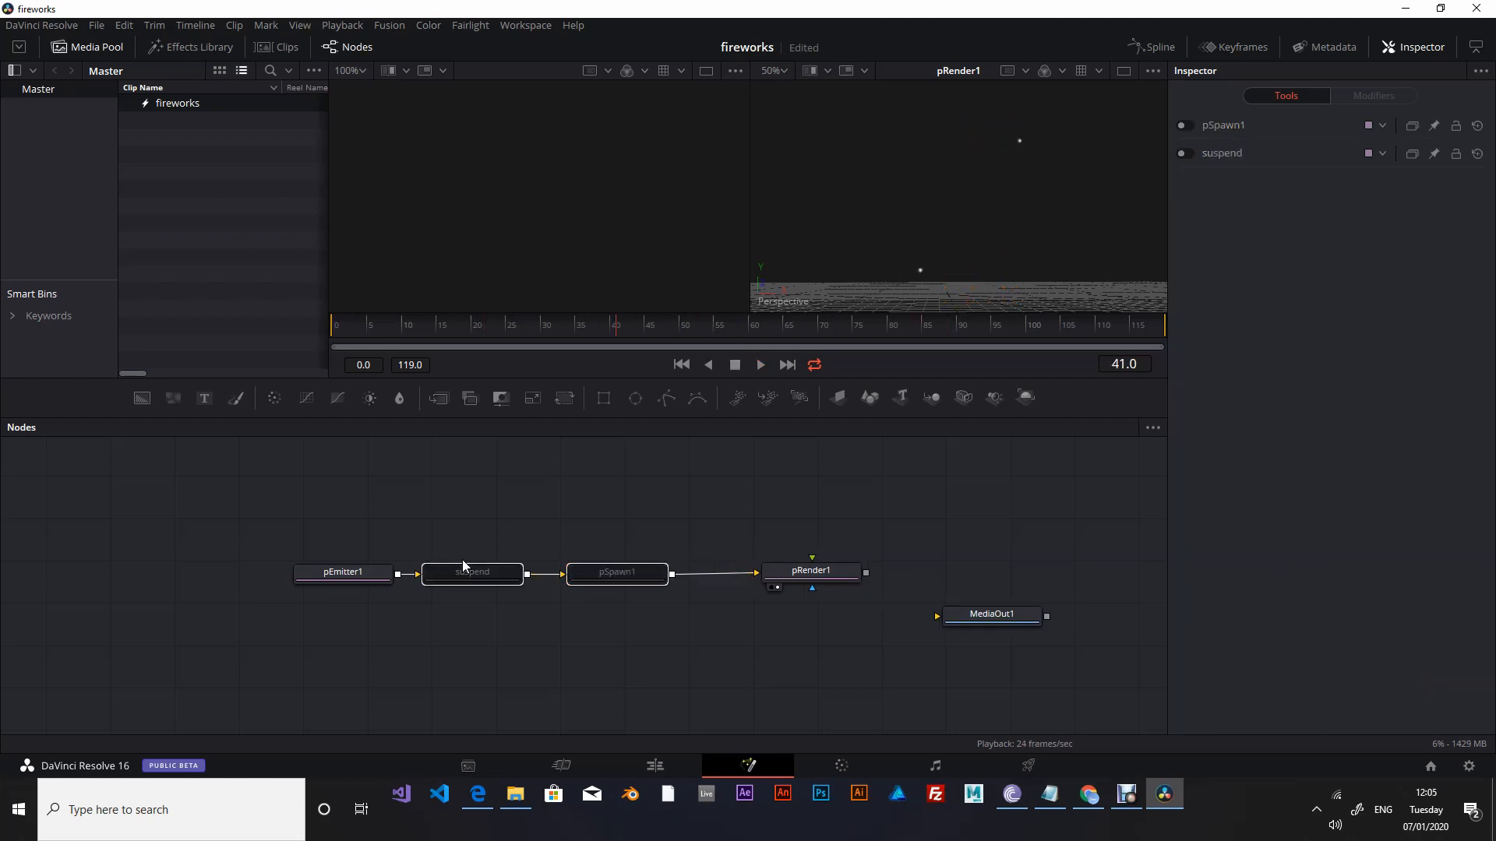
{"action": "left_click", "coordinate": [349, 577]}
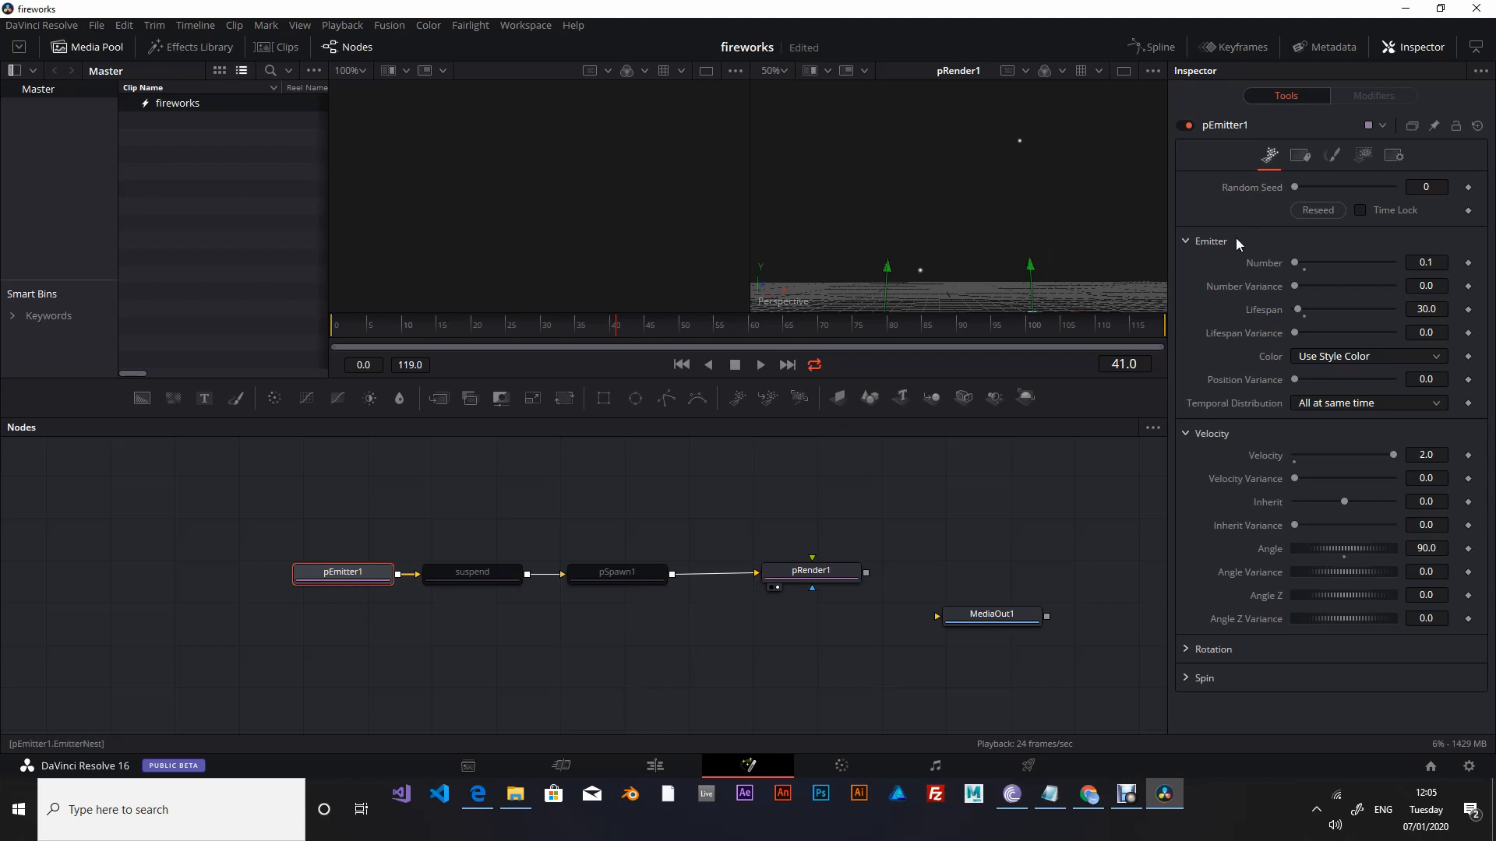
{"action": "left_click", "coordinate": [1301, 156]}
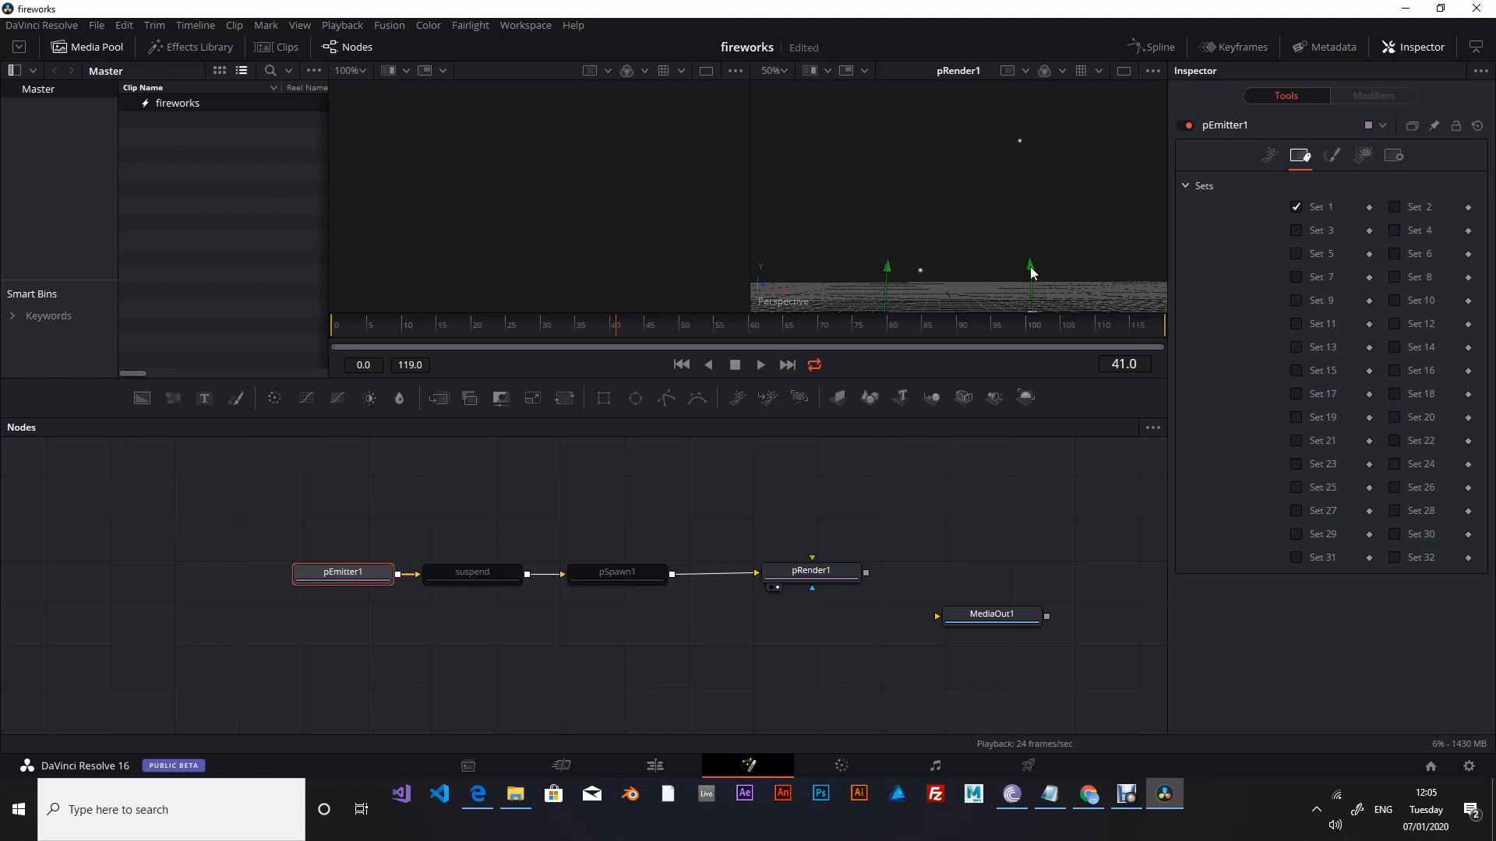
{"action": "left_click_drag", "start_coordinate": [652, 632], "coordinate": [488, 559]}
{"action": "key", "text": "ctrl+p"}
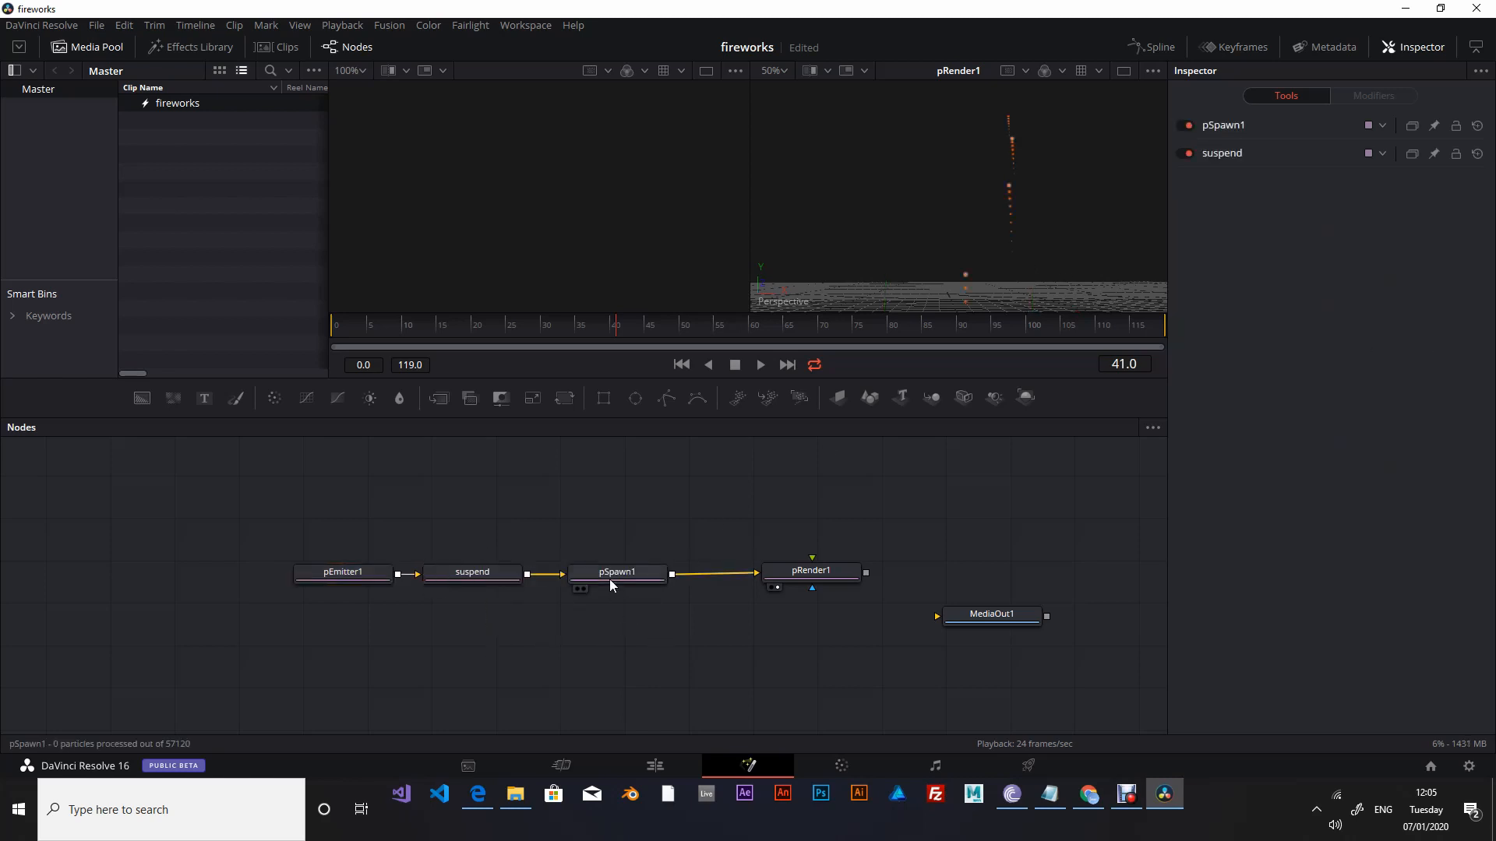
Rename the pSpawn1 node to "trail" and open its set options.
{"action": "left_click", "coordinate": [485, 573]}
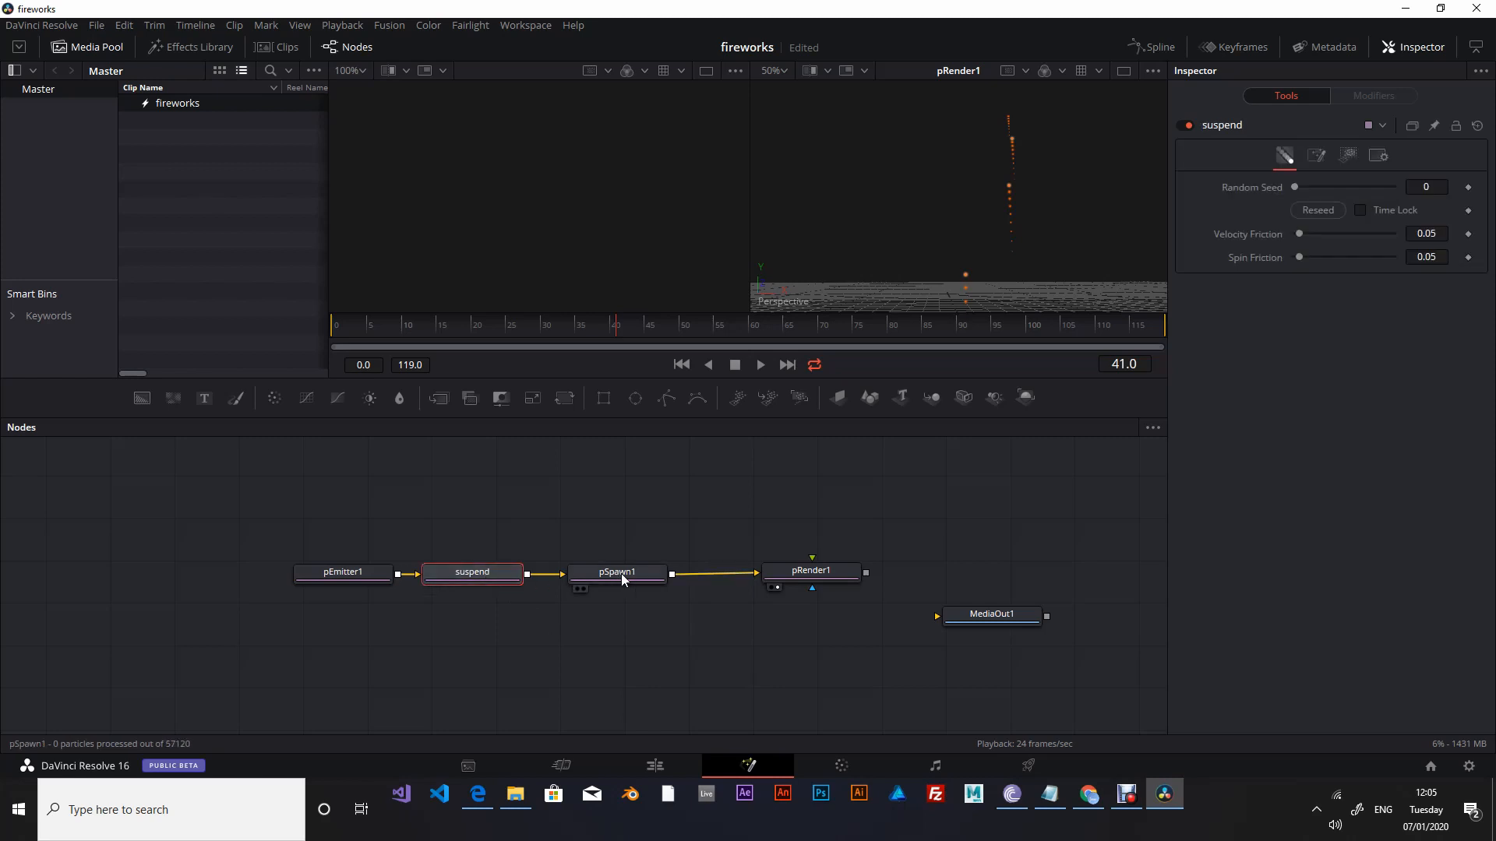
{"action": "left_click", "coordinate": [622, 577]}
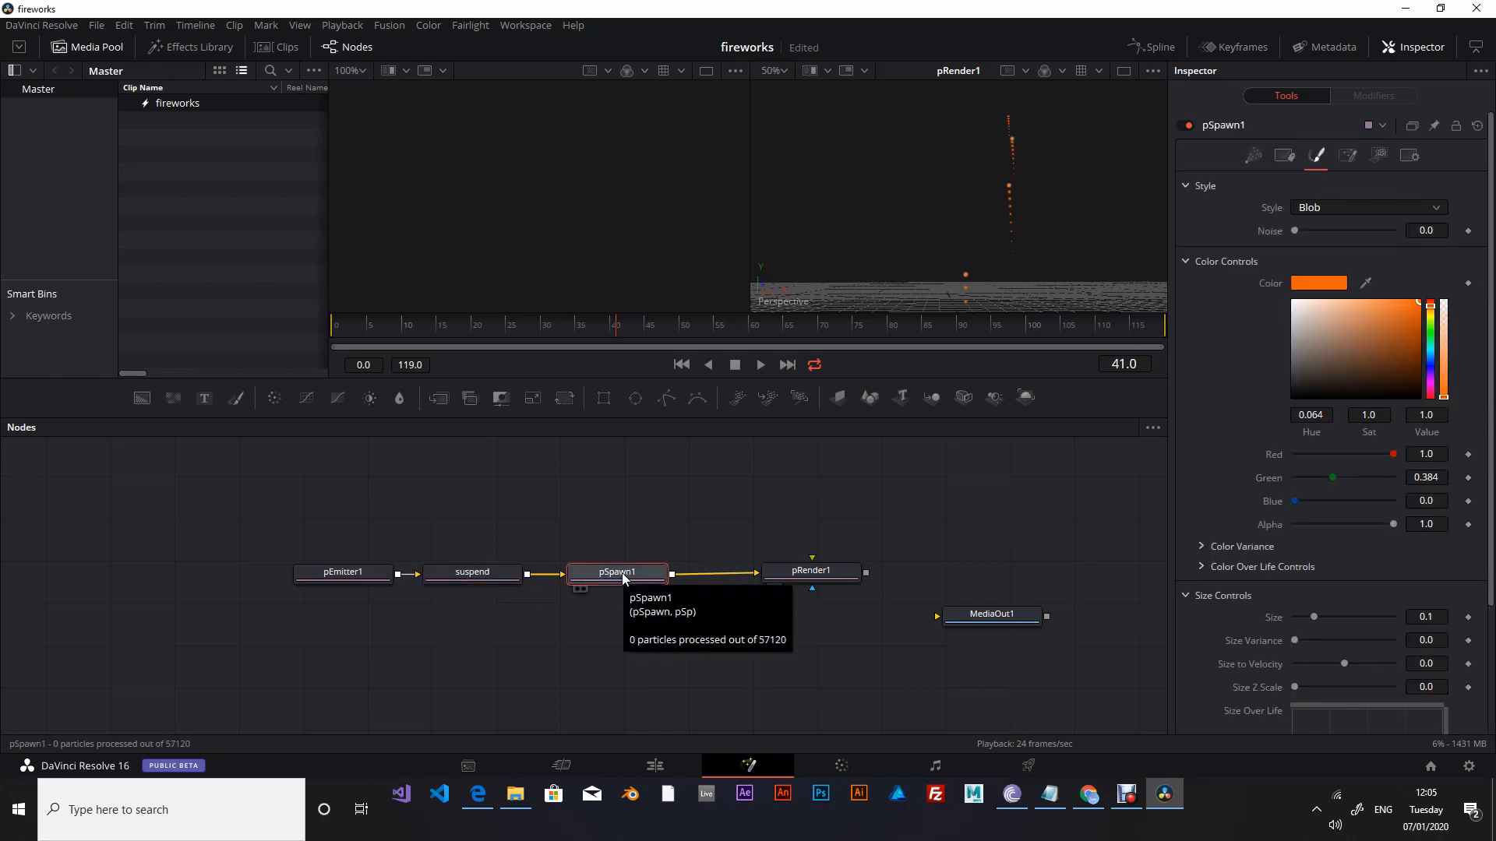
{"action": "key", "text": "F2"}
{"action": "type", "text": "tra"}
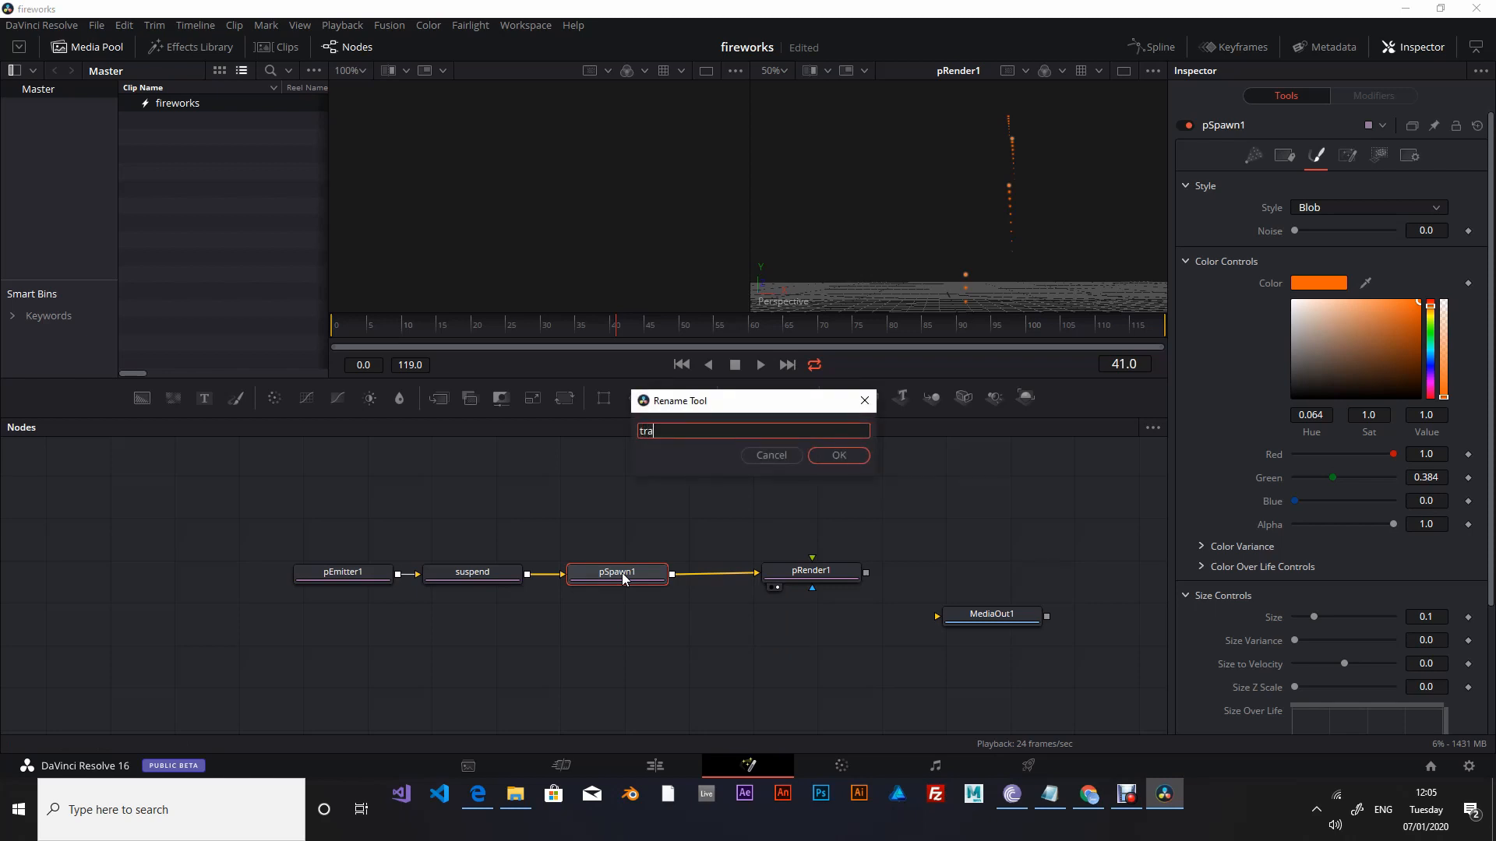
{"action": "type", "text": "il"}
{"action": "key", "text": "Return"}
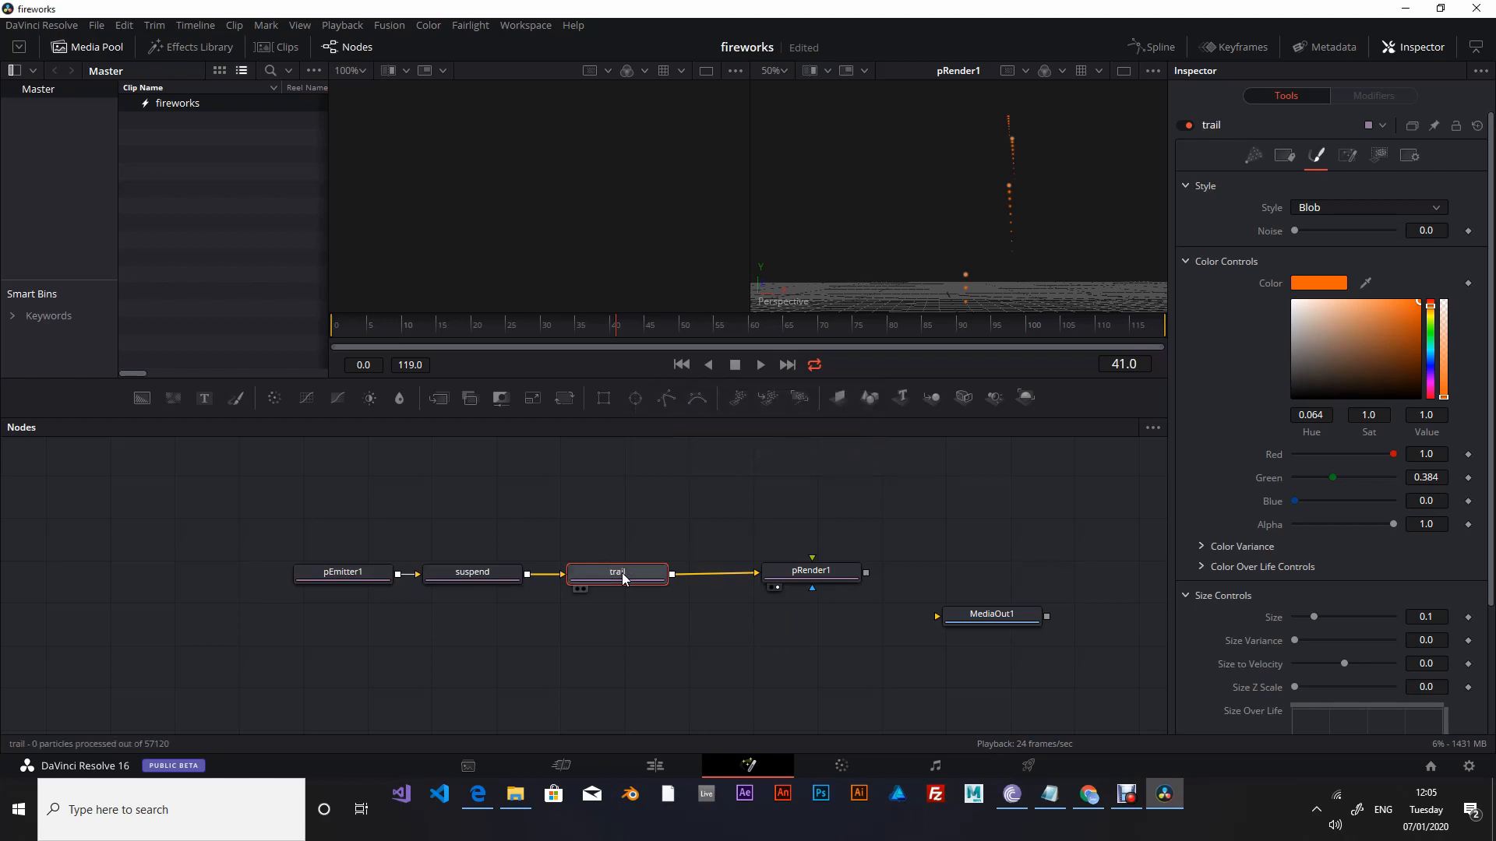
{"action": "left_click", "coordinate": [1283, 158]}
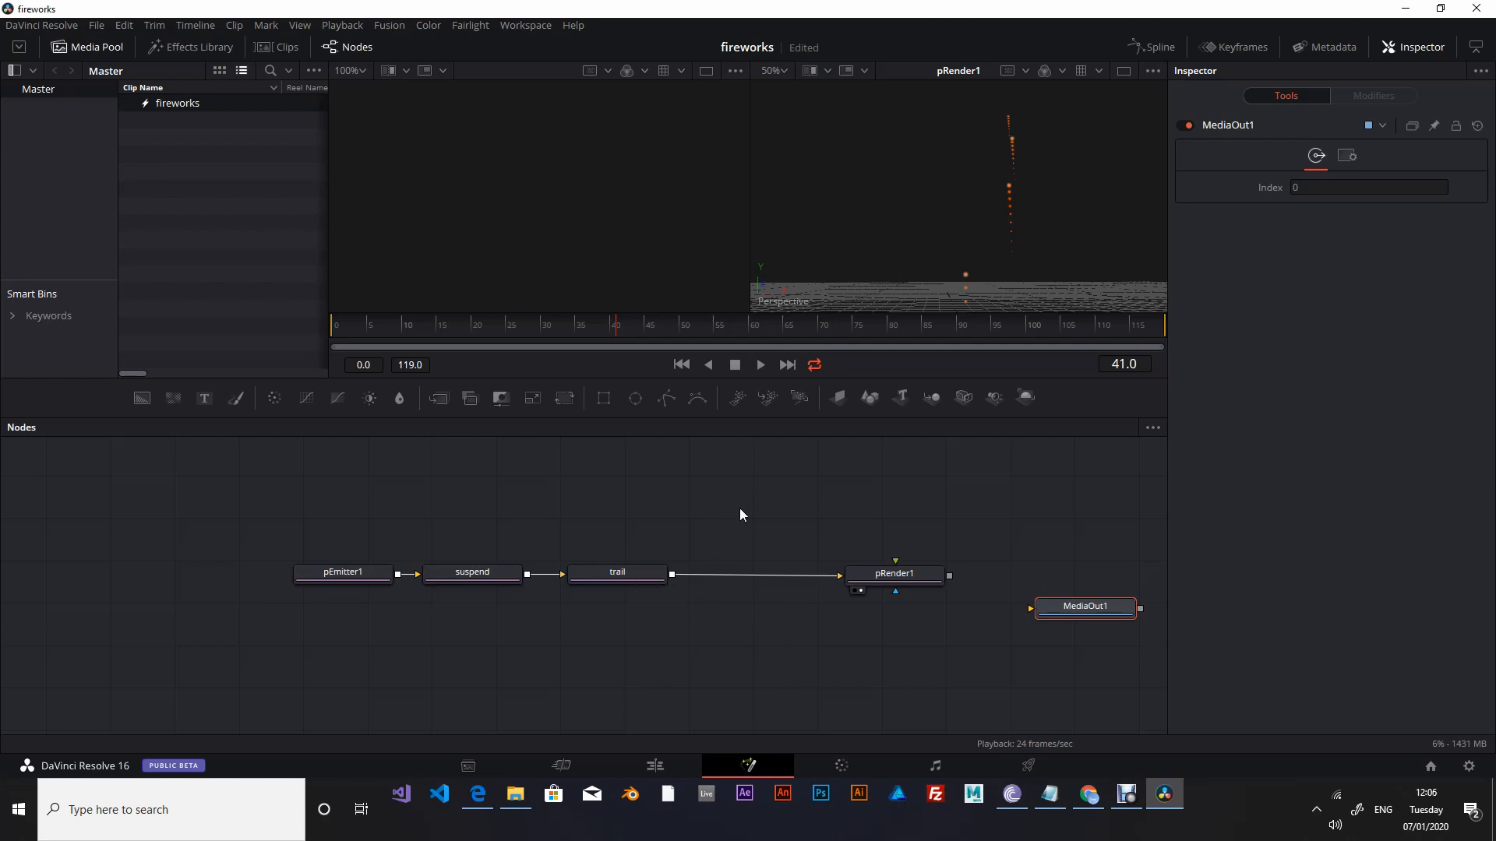
Add a second, unconnected pSpawn node above the link between trail and pRender1.
{"action": "key", "text": "shift+space"}
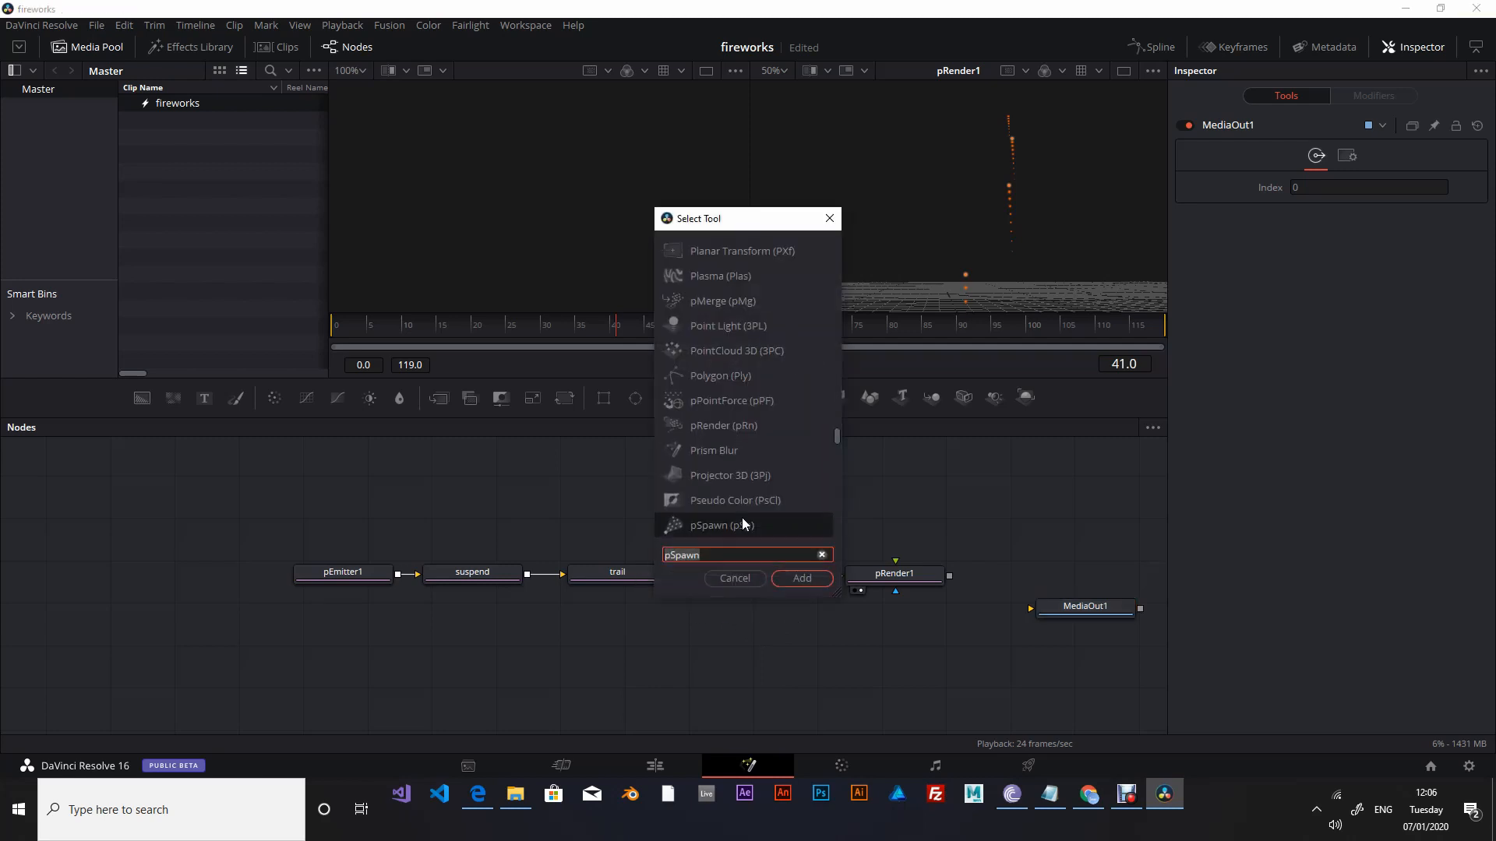
{"action": "key", "text": "Return"}
{"action": "left_click_drag", "start_coordinate": [753, 516], "coordinate": [762, 513]}
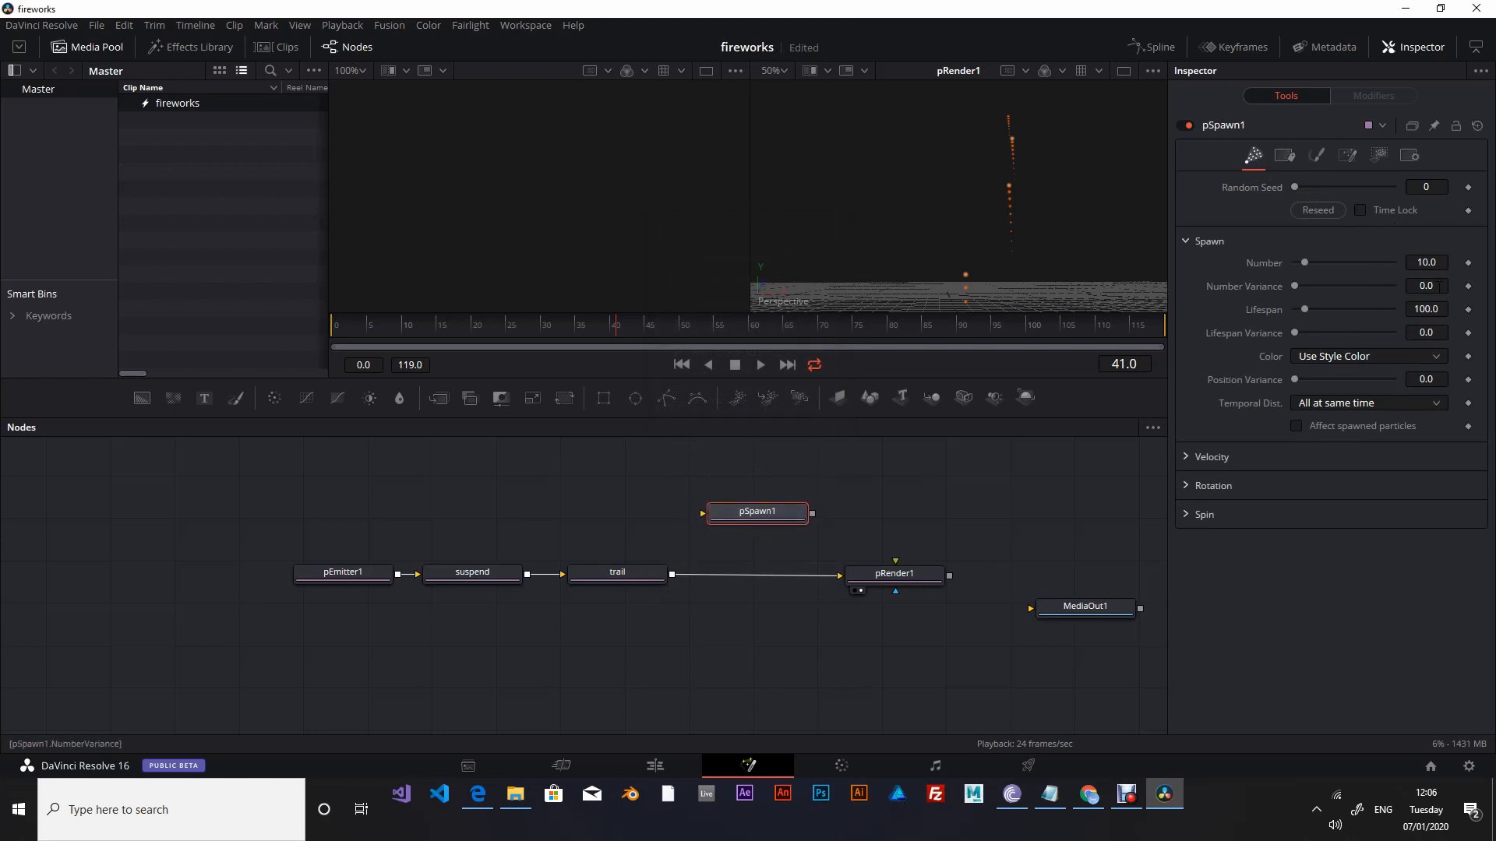
Set the spawn number of the new pSpawn1 node to 1.0 and its lifespan to 30.
{"action": "left_click", "coordinate": [1426, 263]}
{"action": "type", "text": "1"}
{"action": "key", "text": "Tab"}
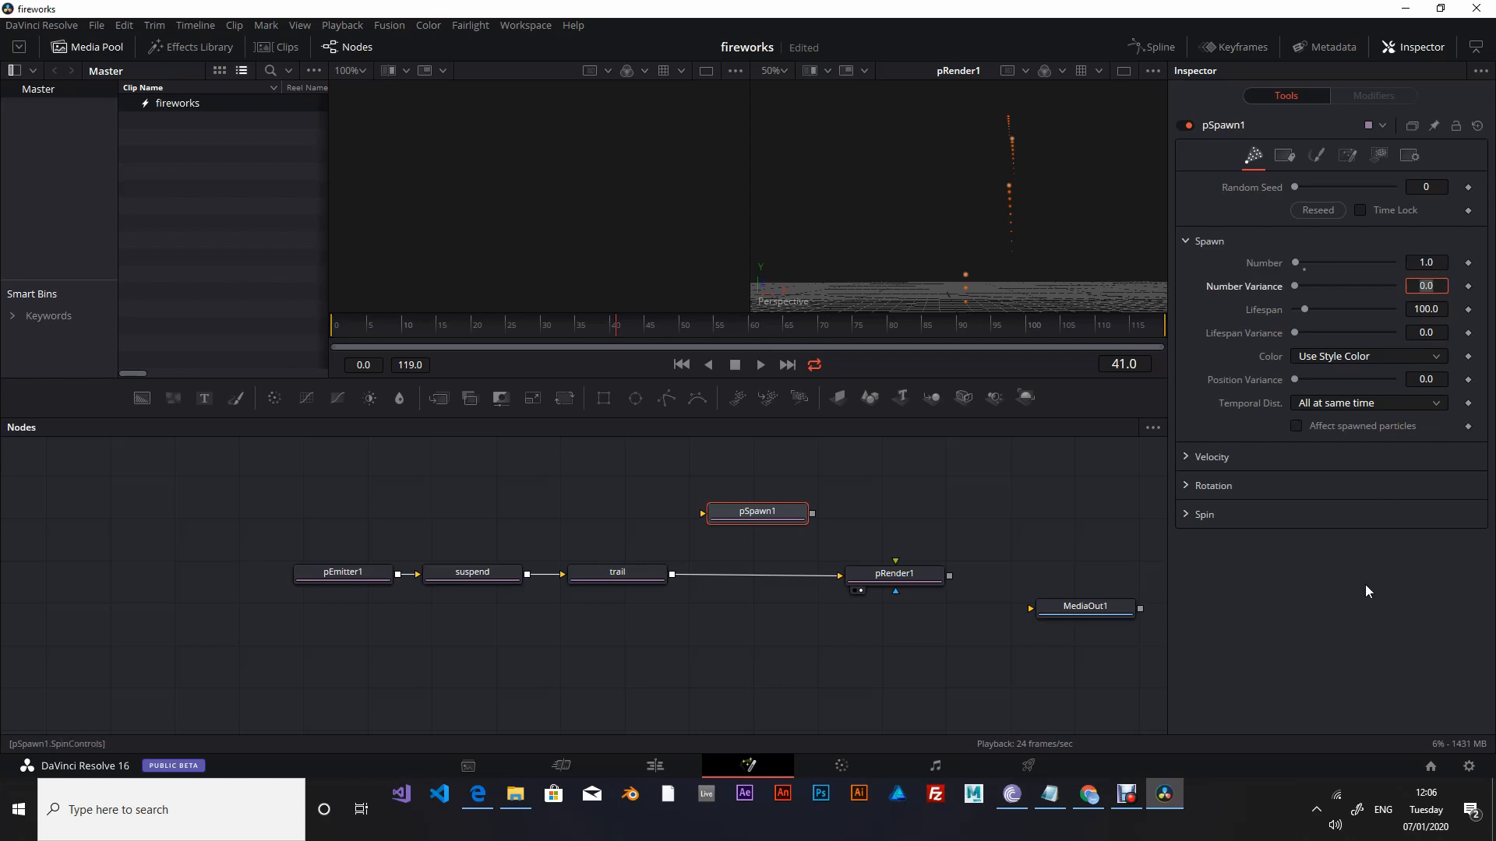
{"action": "key", "text": "Tab"}
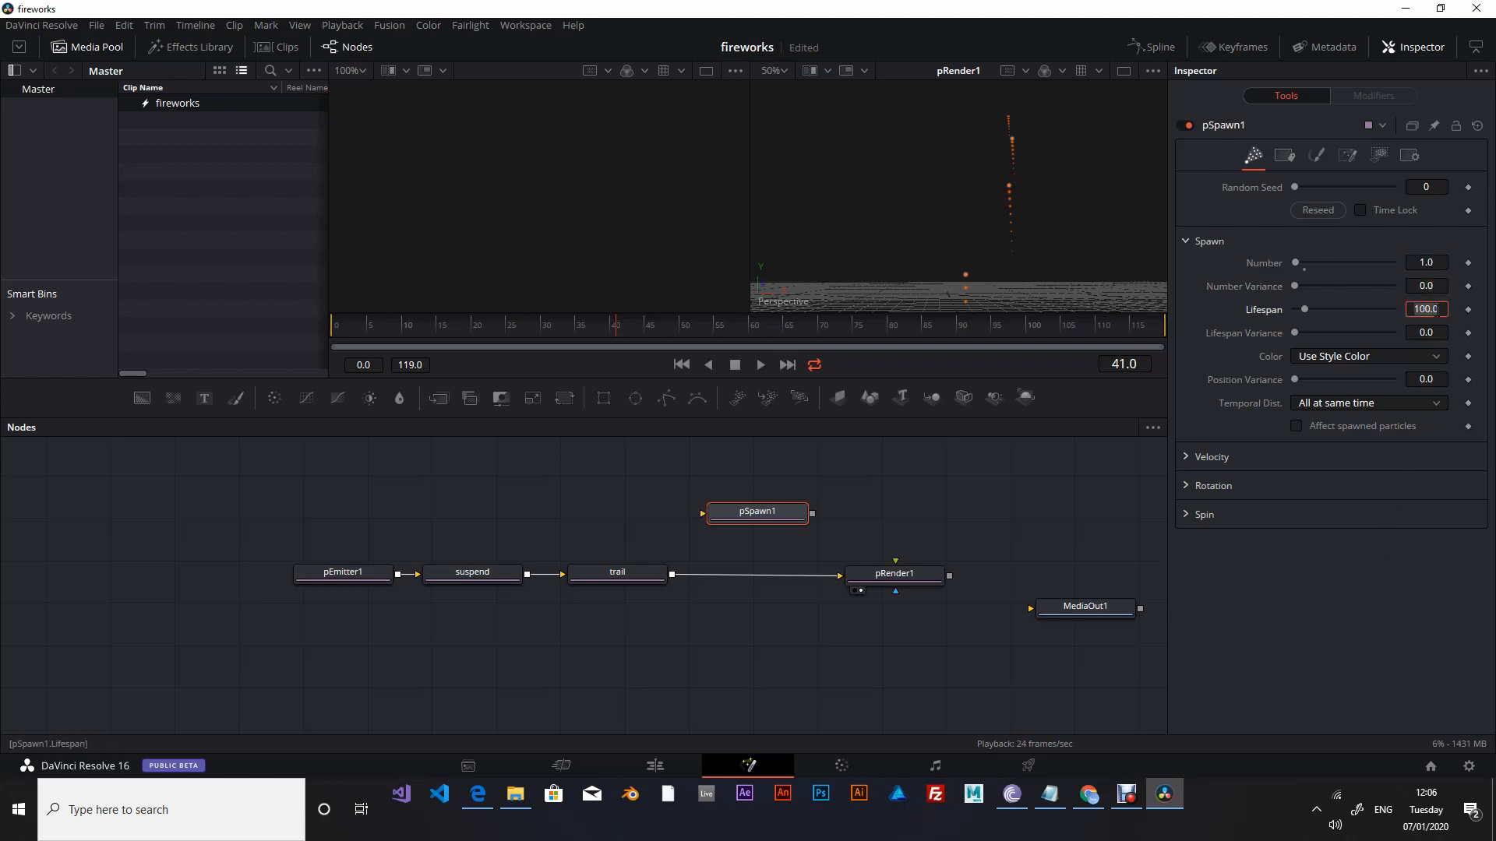
{"action": "type", "text": "30"}
{"action": "key", "text": "Return"}
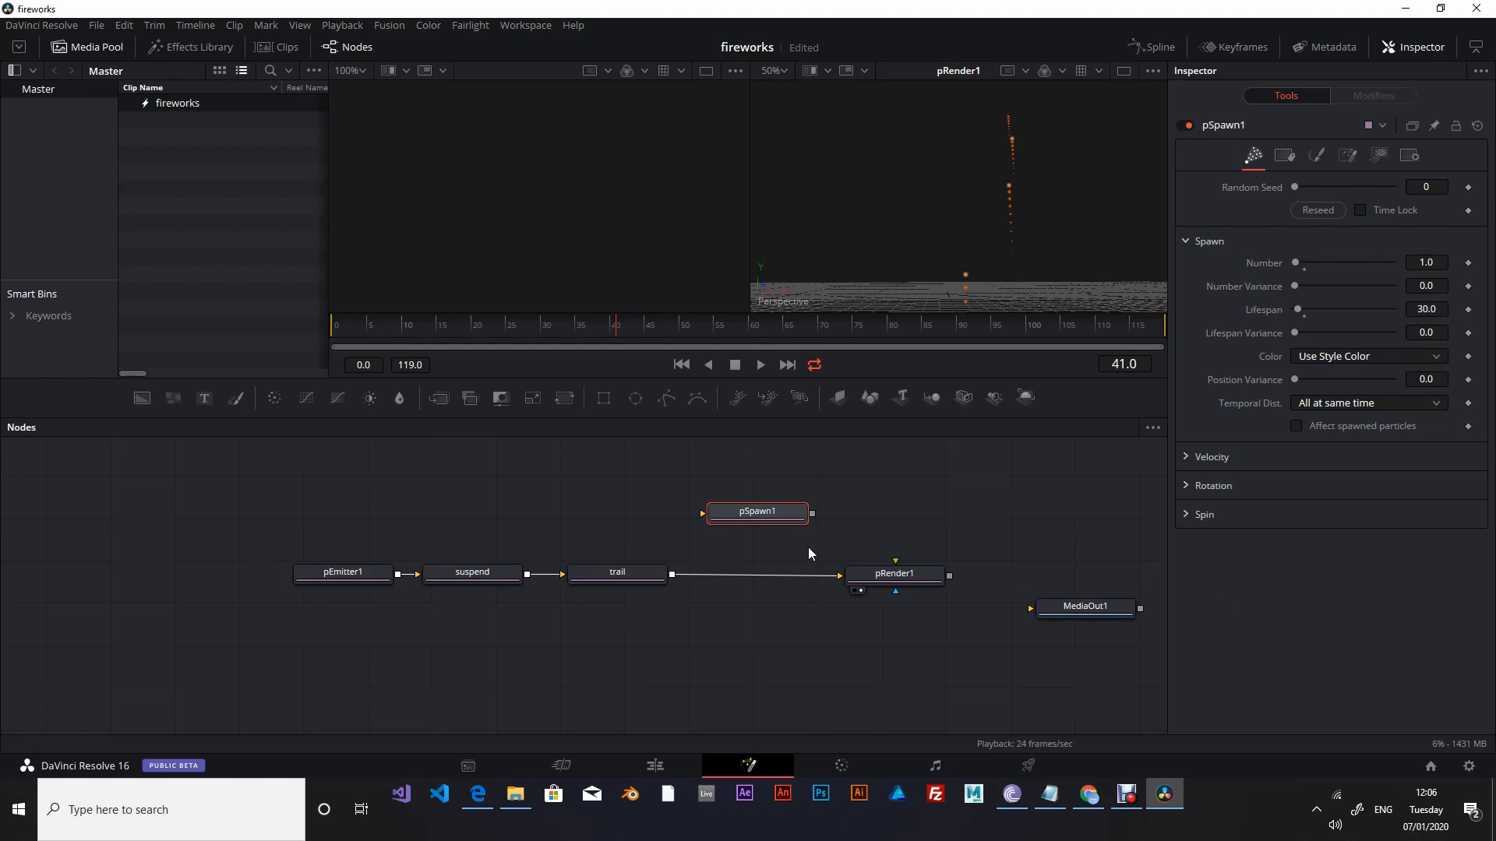
Insert the pSpawn1 node between trail and pRender1 under the name "explosion" and preview the animation.
{"action": "left_click_drag", "start_coordinate": [760, 516], "coordinate": [755, 578]}
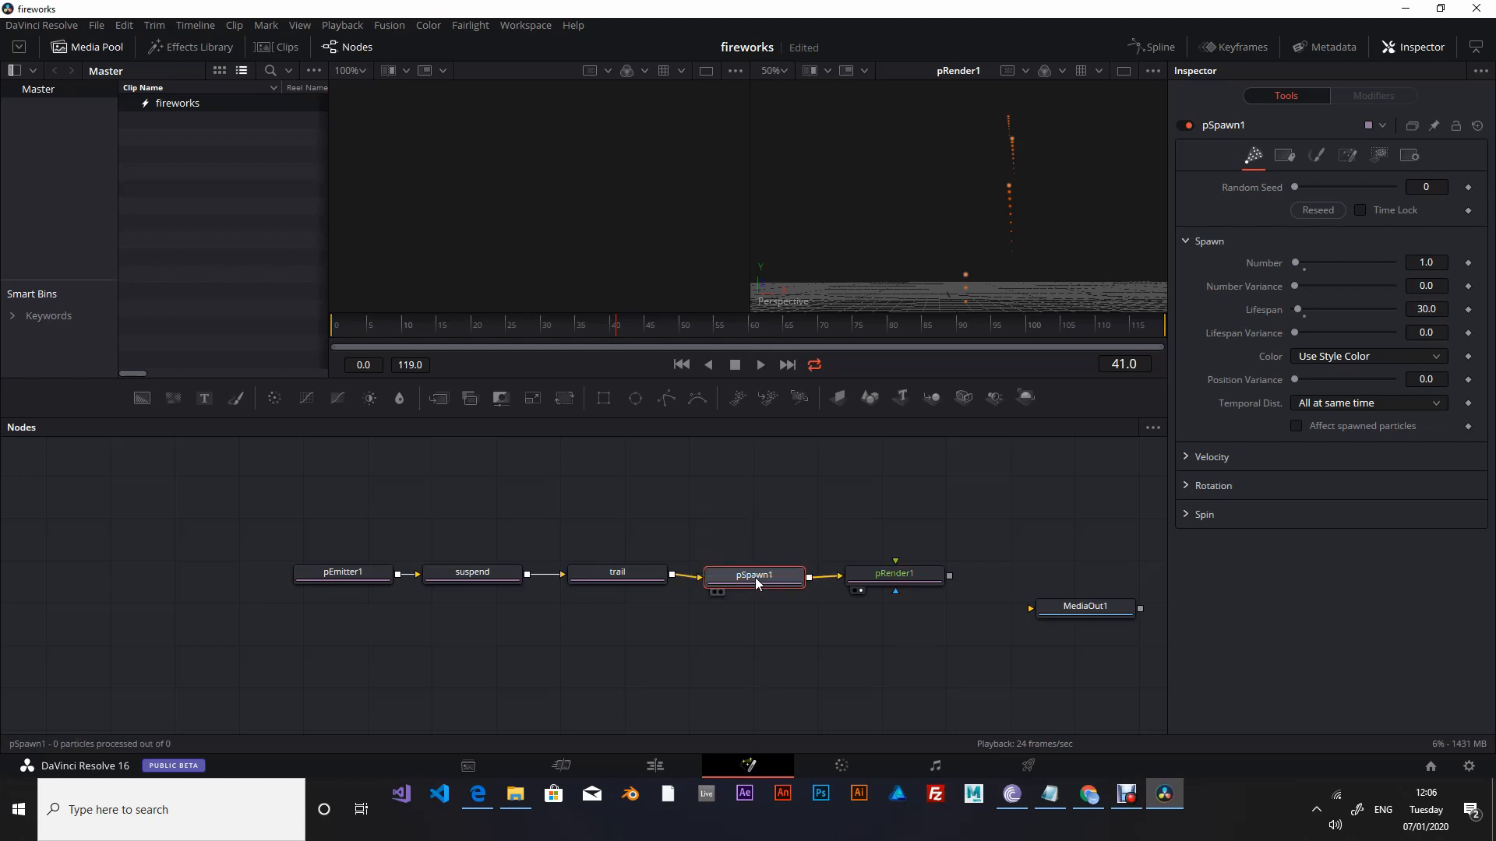
{"action": "key", "text": "F2"}
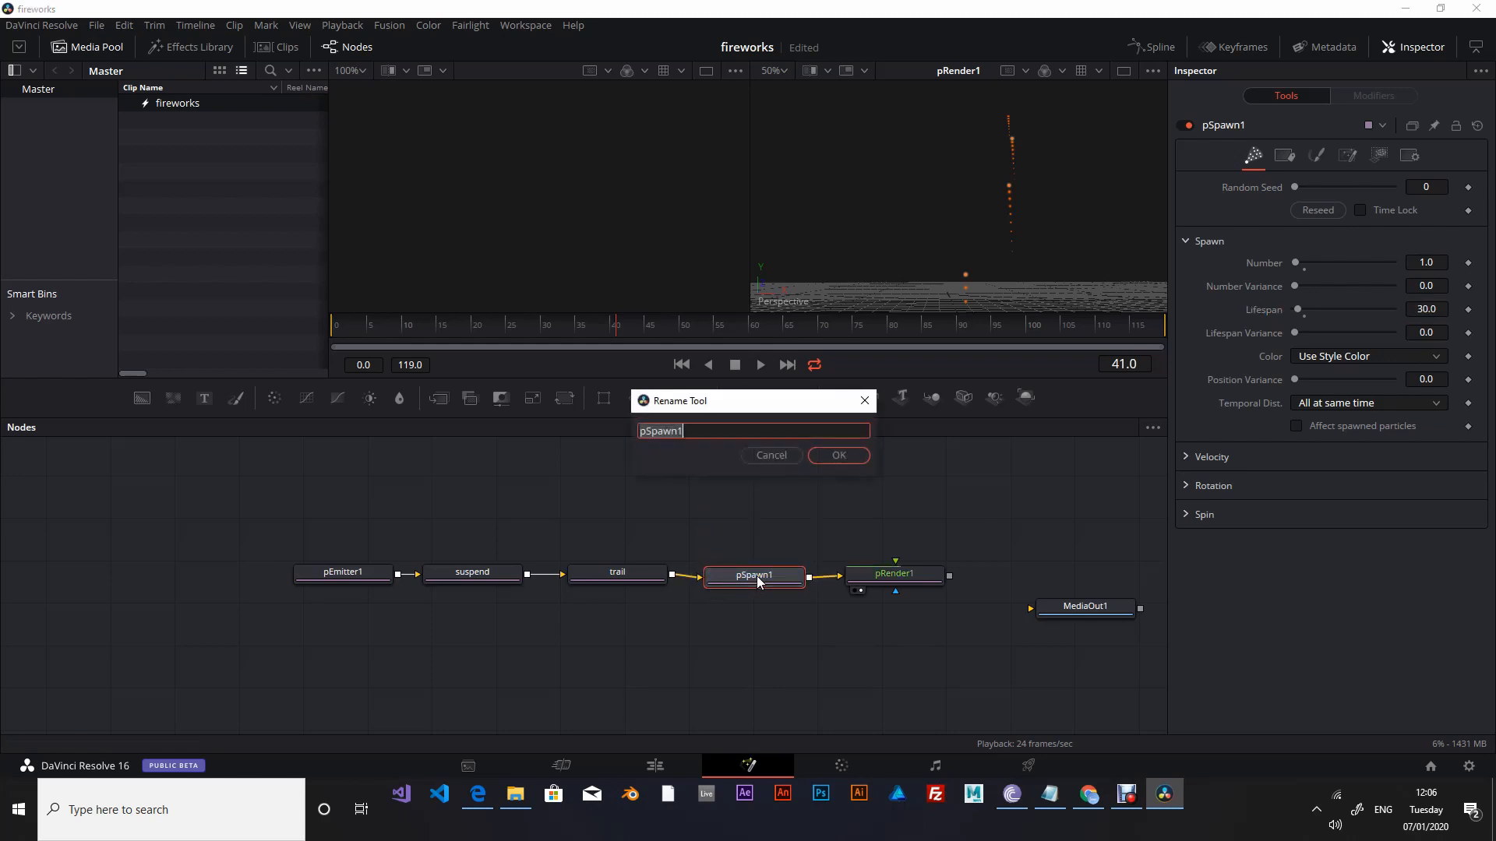
{"action": "type", "text": "explosion"}
{"action": "key", "text": "Return"}
{"action": "left_click", "coordinate": [717, 499]}
{"action": "left_click", "coordinate": [739, 367]}
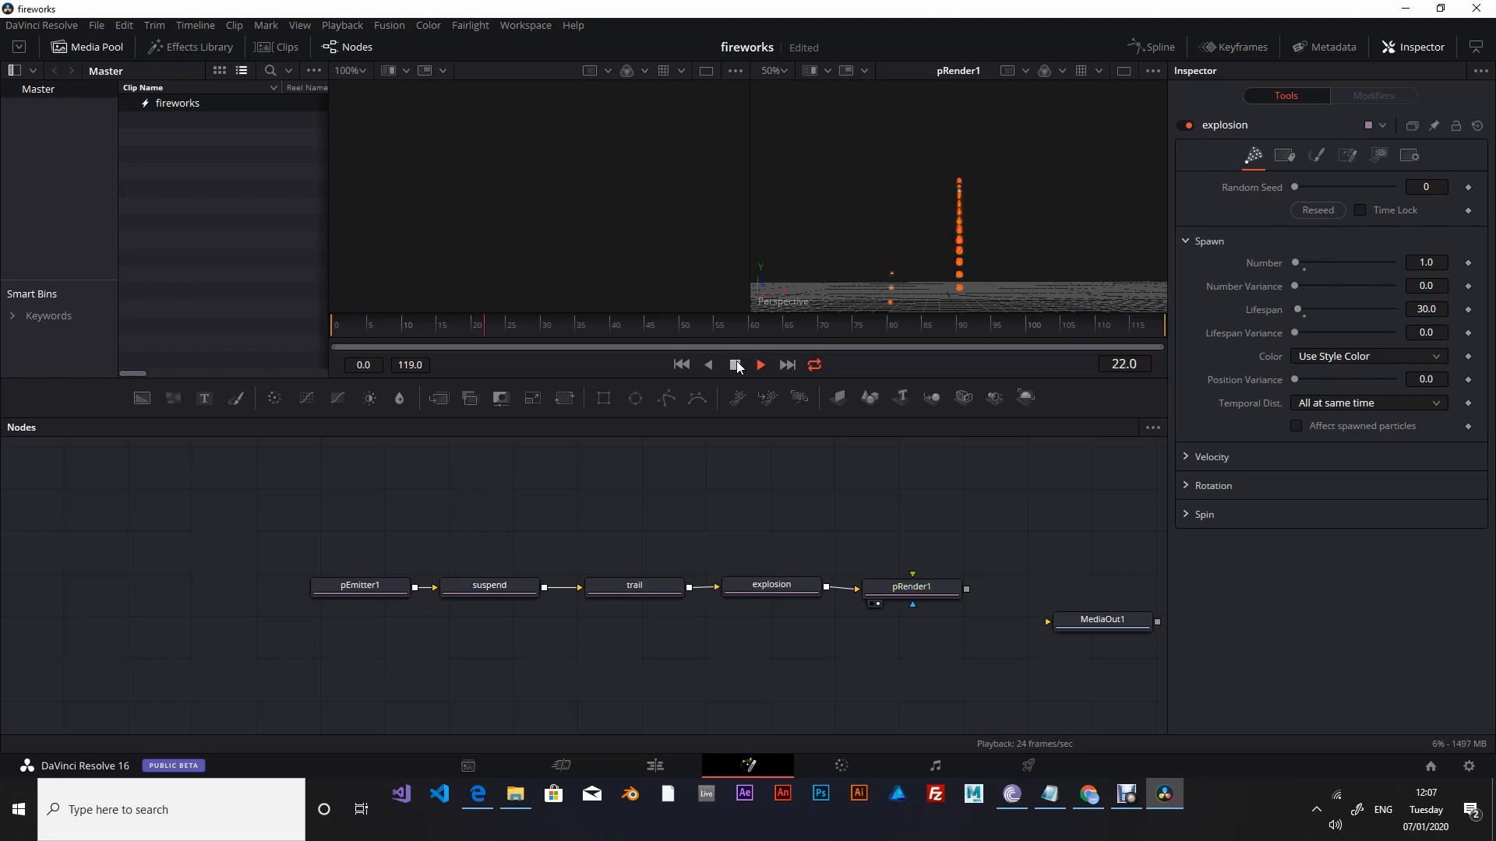
{"action": "left_click", "coordinate": [736, 367]}
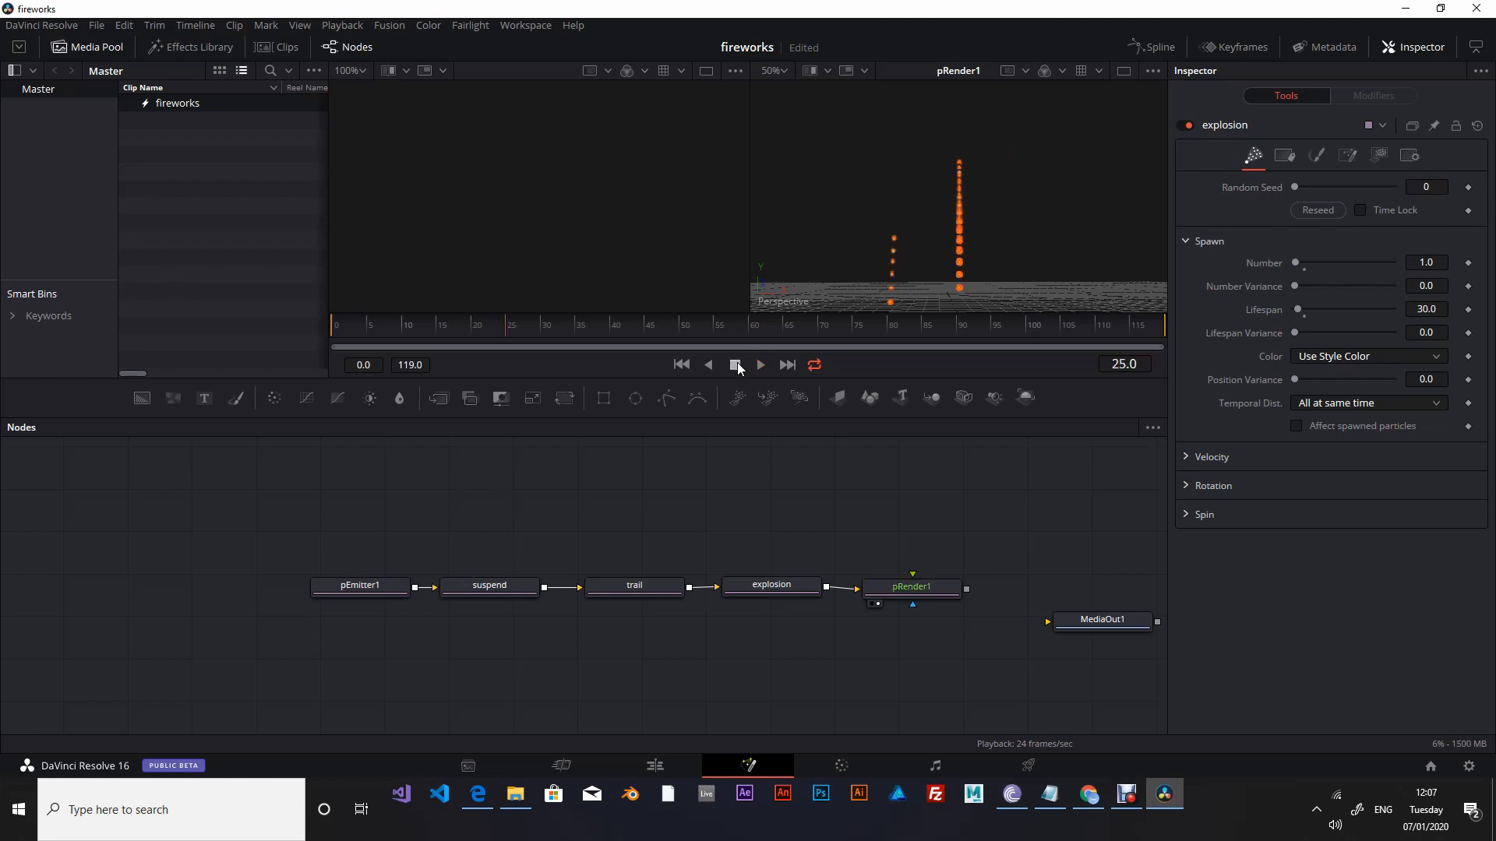
{"action": "left_click", "coordinate": [681, 365]}
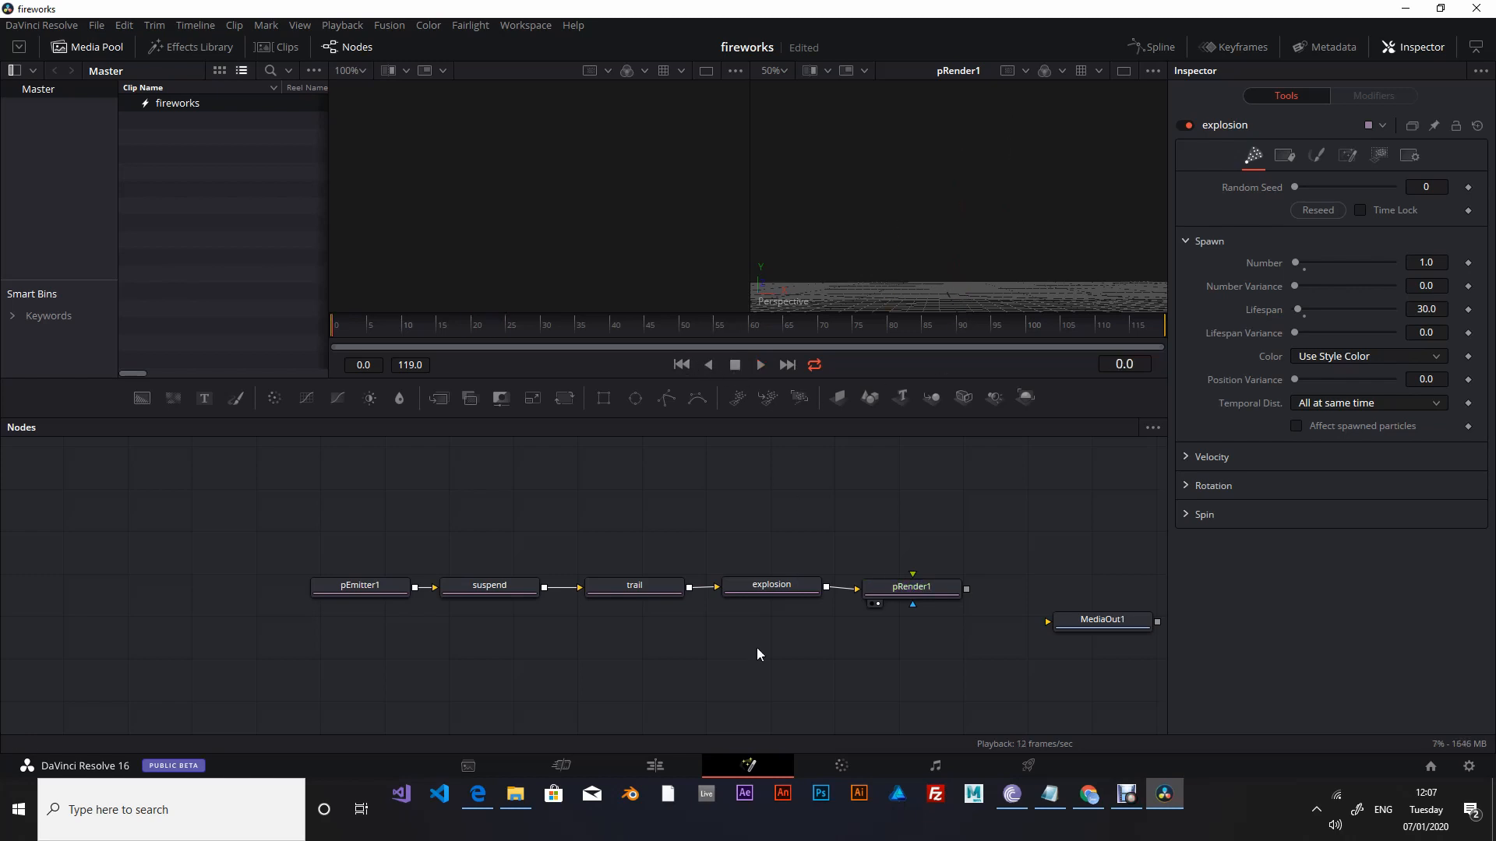
Set the explosion node's Set Mode to "Don't affect specified sets" with Set 1 unchecked, and play the animation.
{"action": "left_click", "coordinate": [789, 586]}
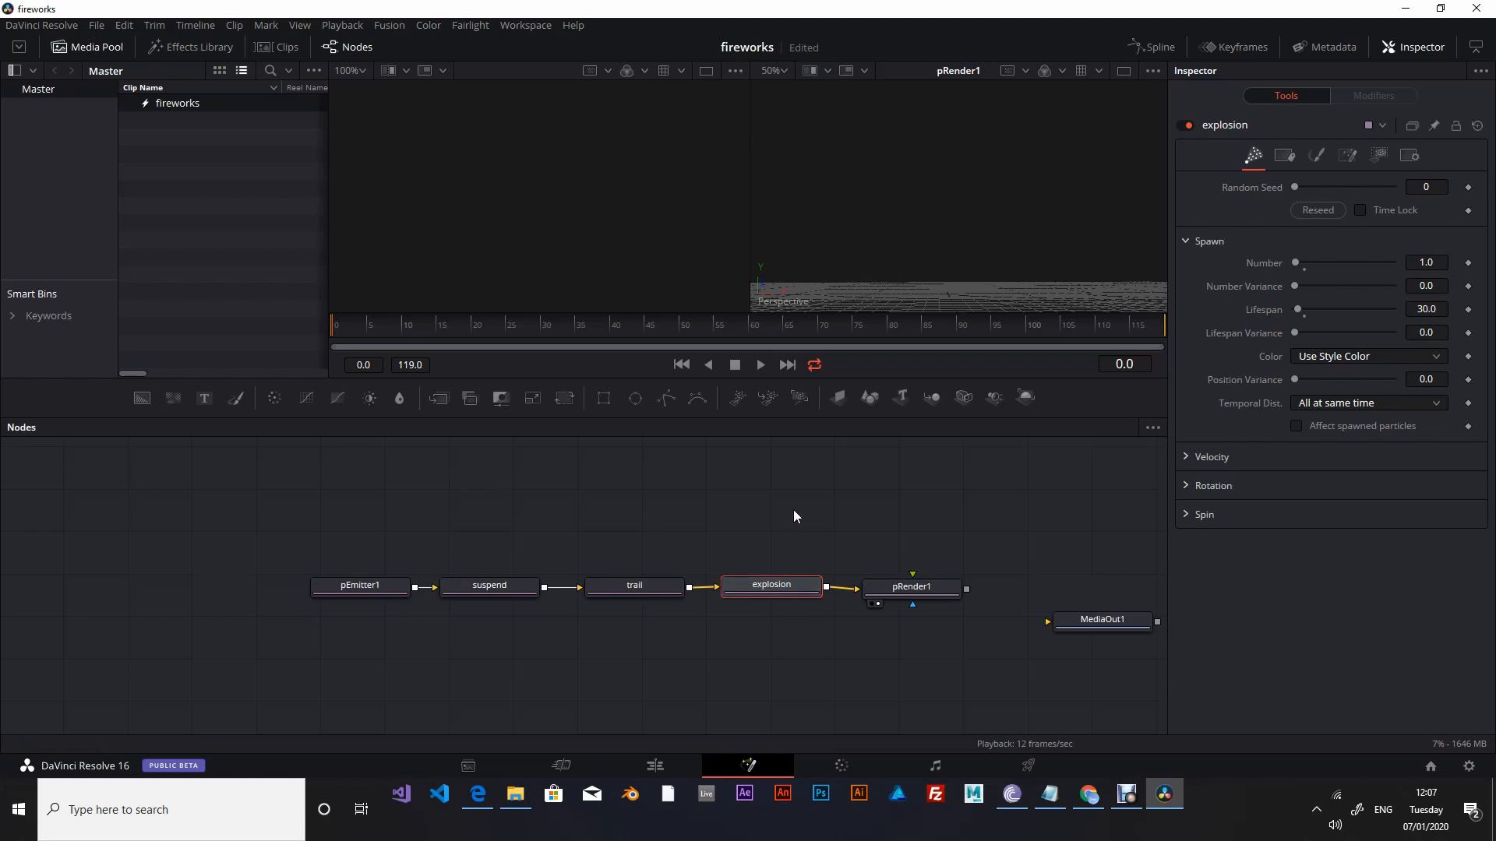
{"action": "left_click", "coordinate": [1351, 156]}
{"action": "left_click", "coordinate": [1404, 313]}
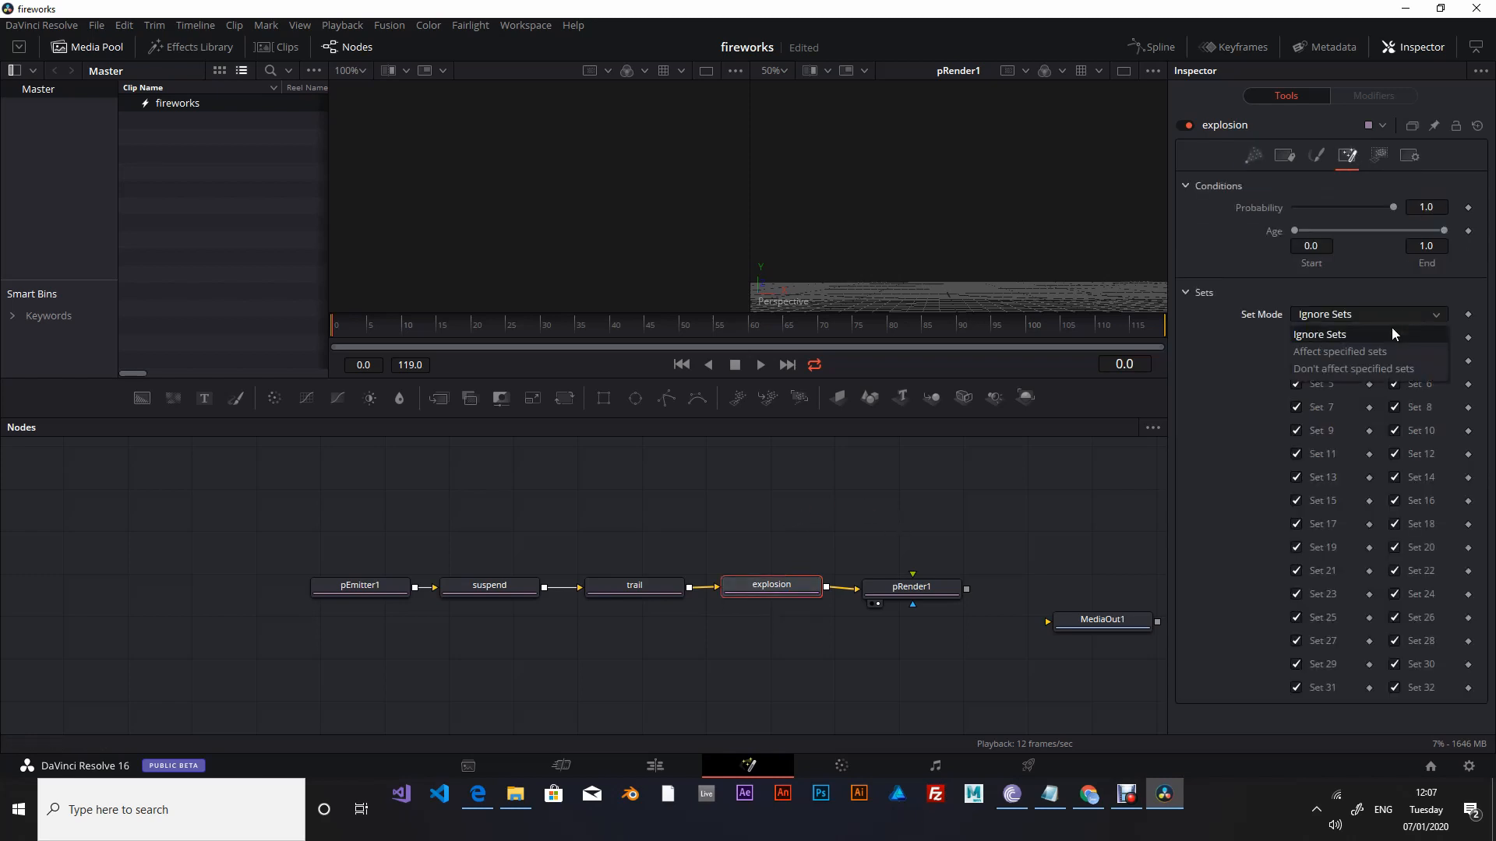
{"action": "left_click", "coordinate": [1368, 369]}
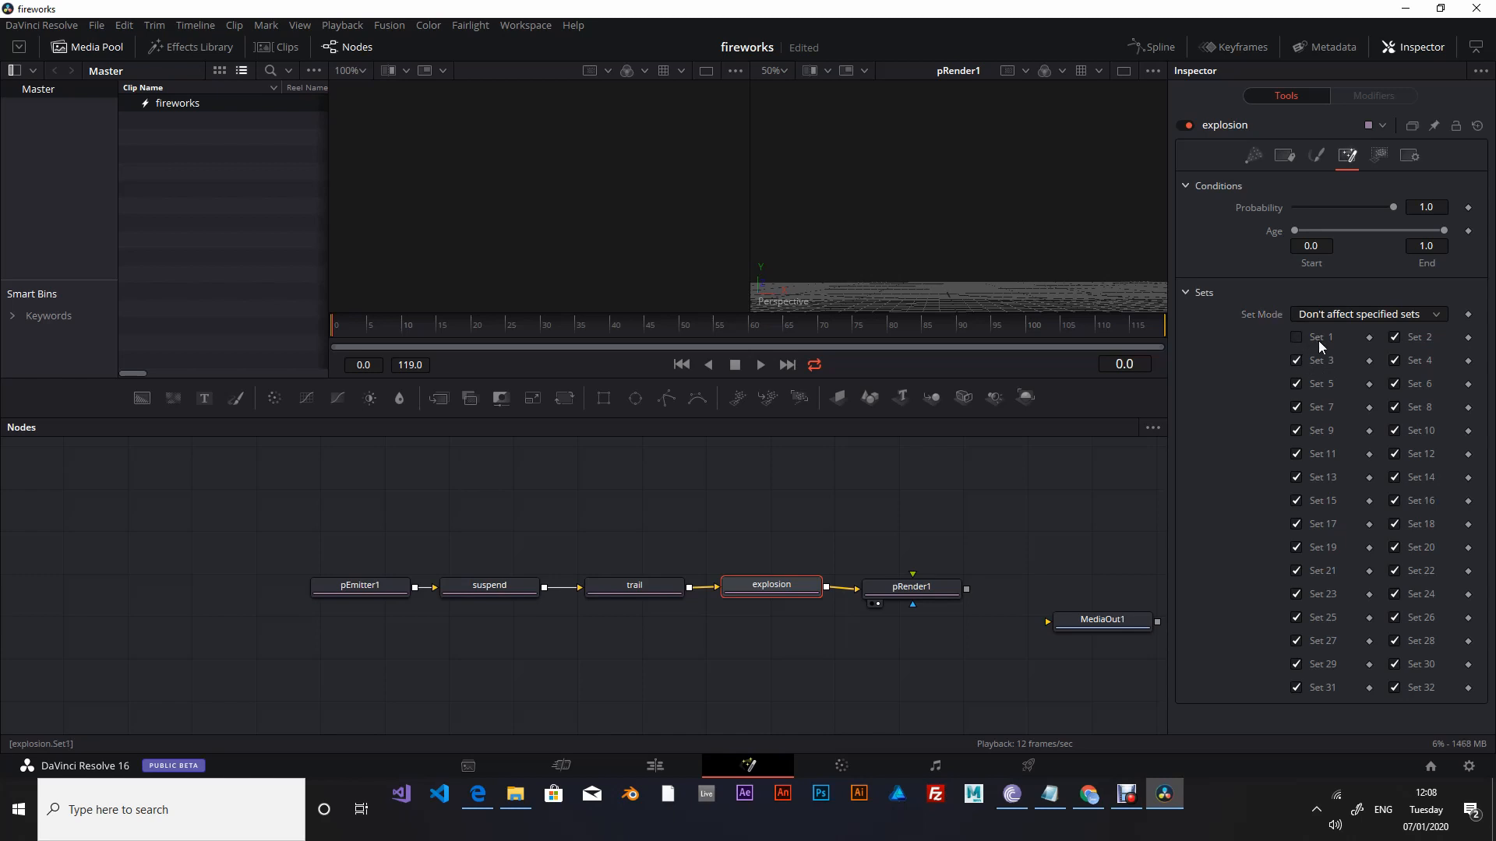
{"action": "left_click", "coordinate": [760, 364]}
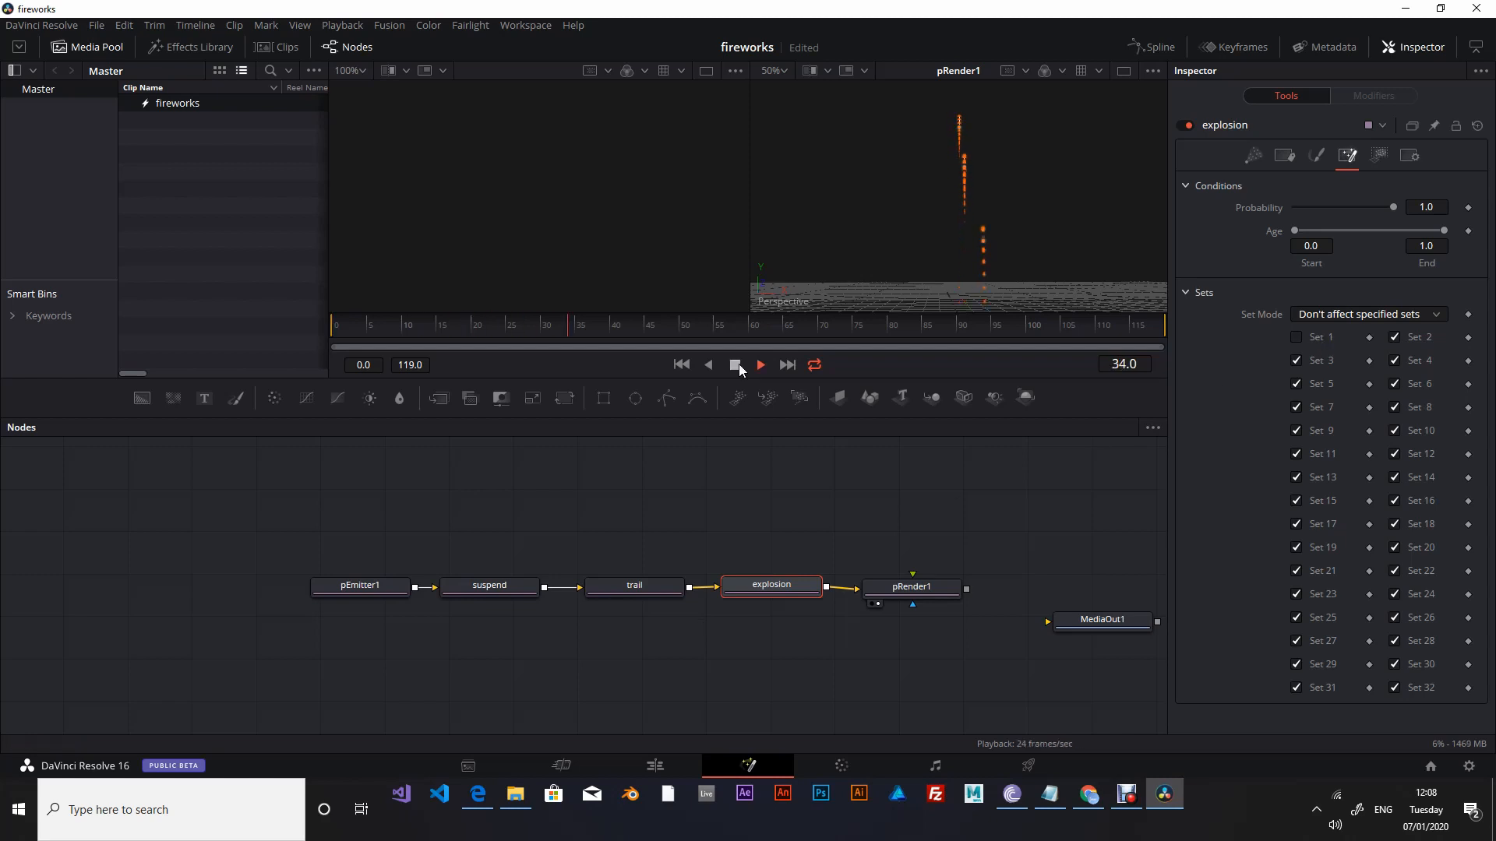
{"action": "left_click", "coordinate": [739, 365]}
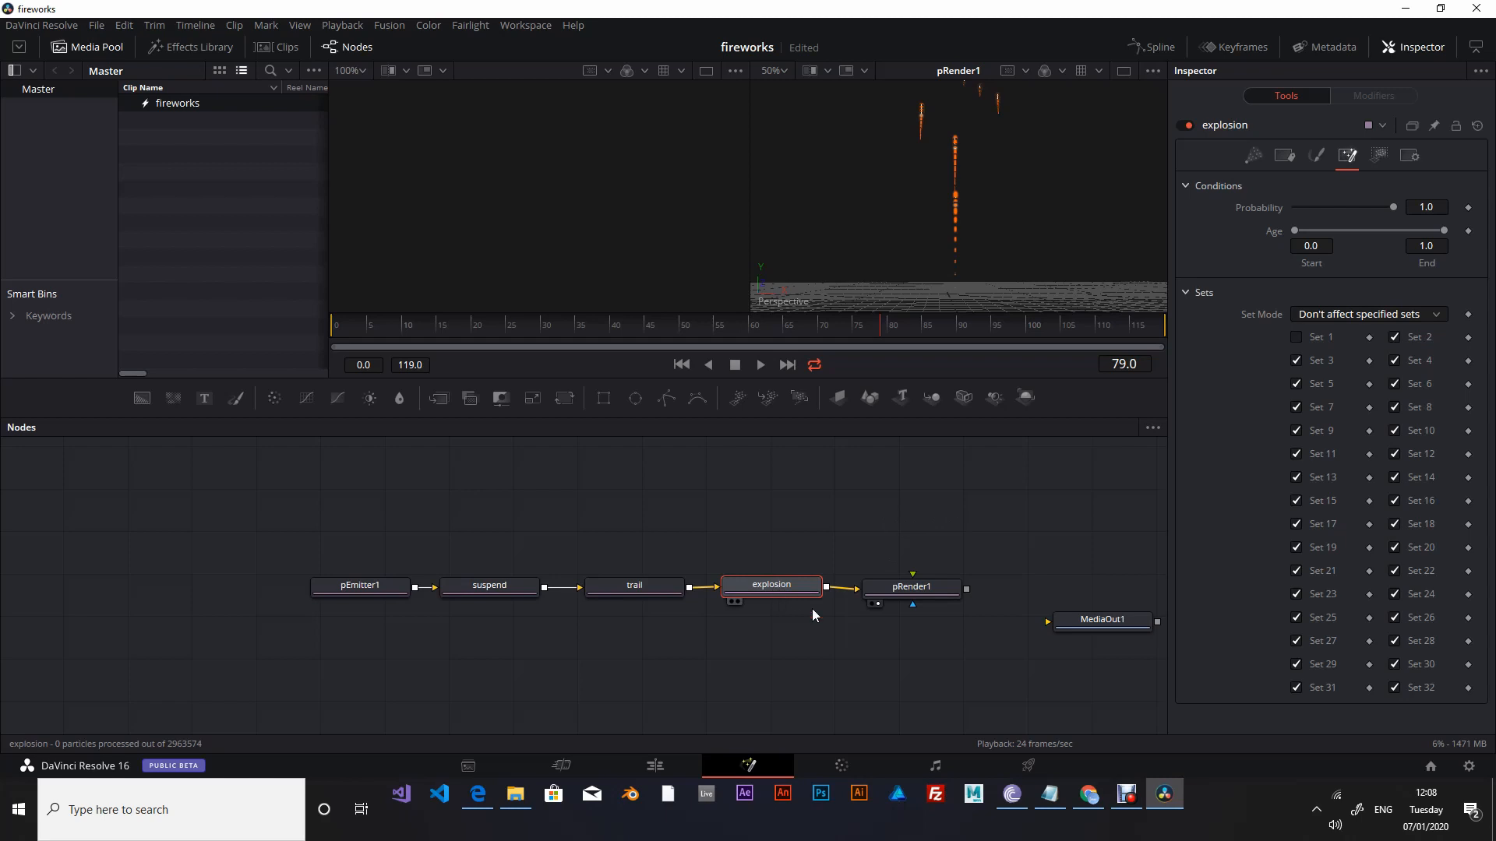
Set the velocity of the particles spawned by the explosion node to 1.0.
{"action": "left_click", "coordinate": [1253, 156]}
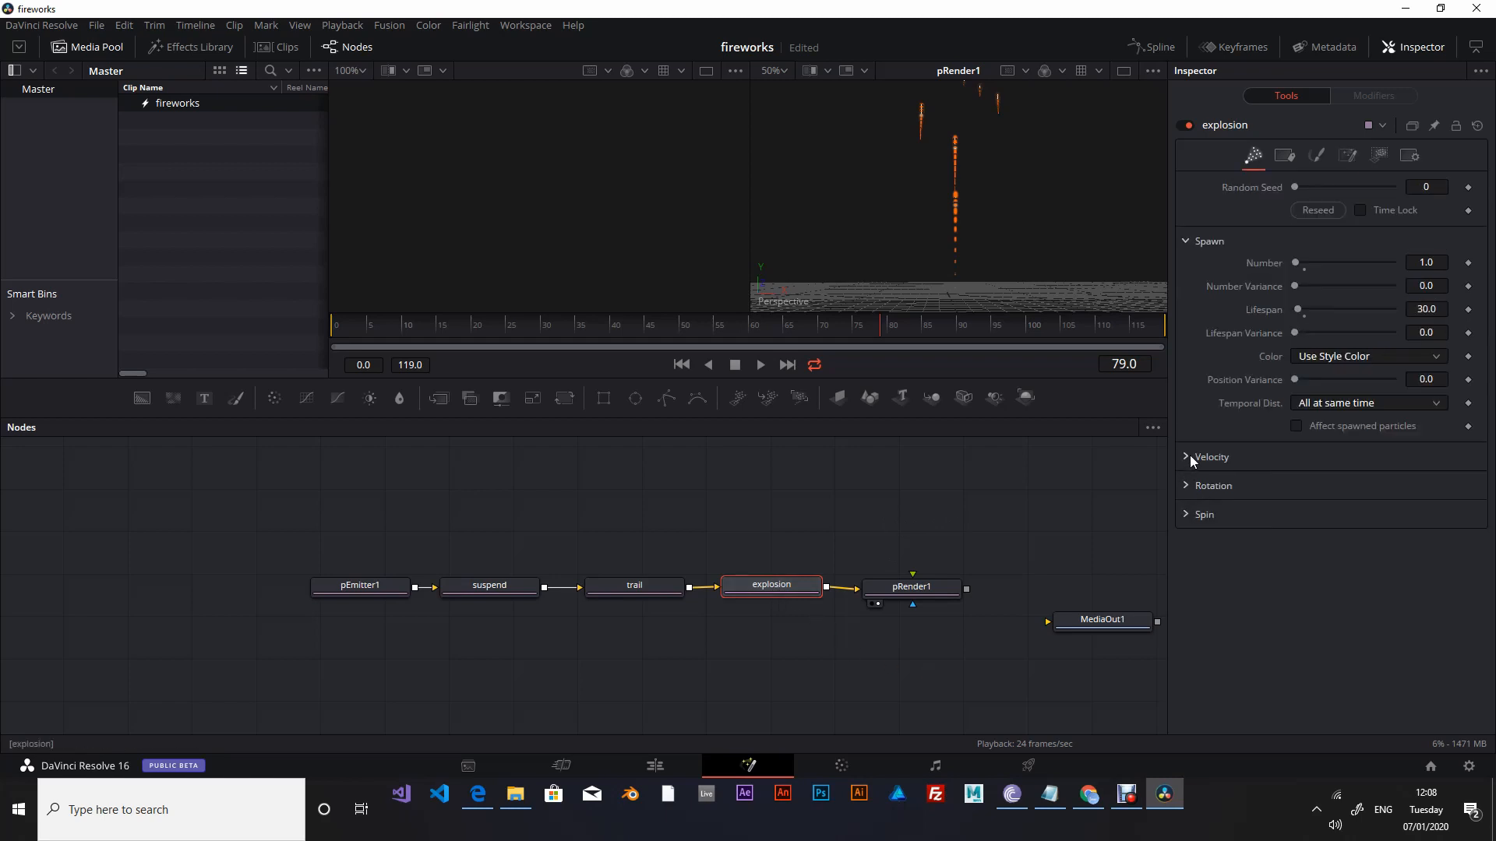
{"action": "left_click", "coordinate": [1185, 457]}
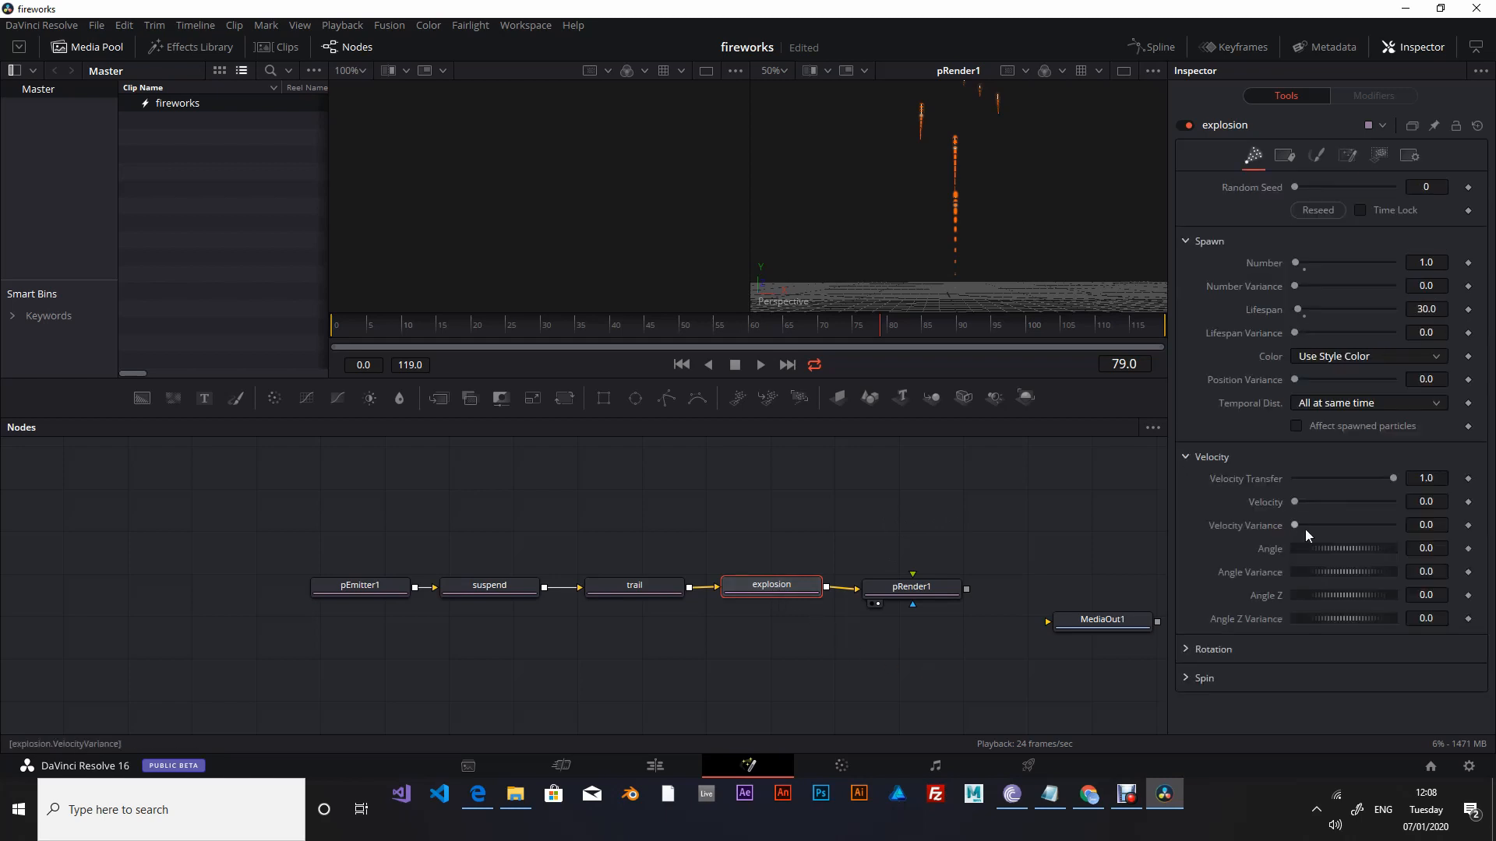
{"action": "left_click_drag", "start_coordinate": [1295, 502], "coordinate": [1393, 503]}
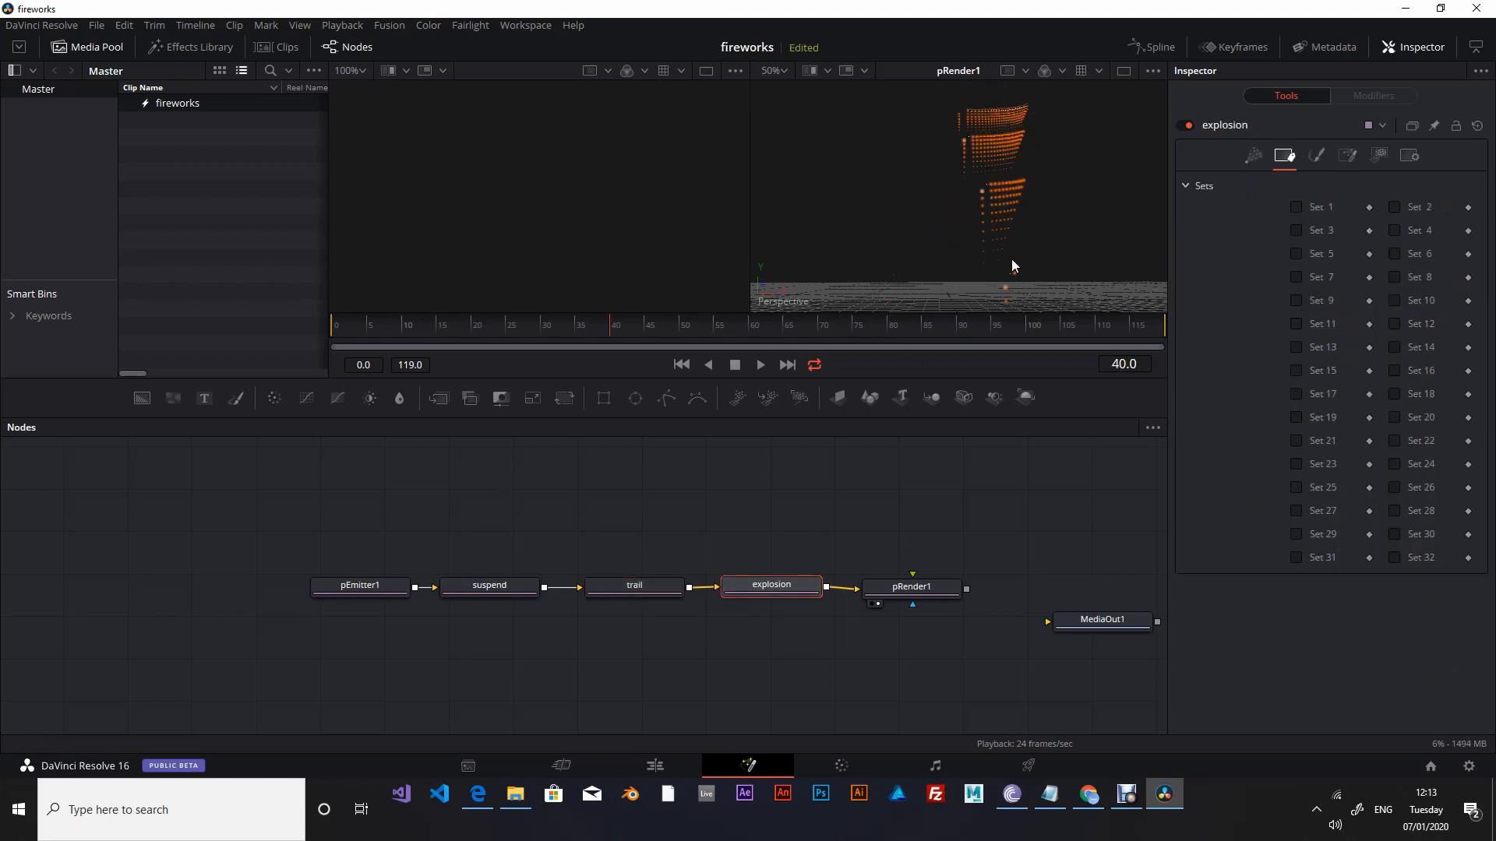
Set the trail node's Set Mode to "Don't affect specified sets" with Set 1 unchecked.
{"action": "left_click", "coordinate": [643, 591]}
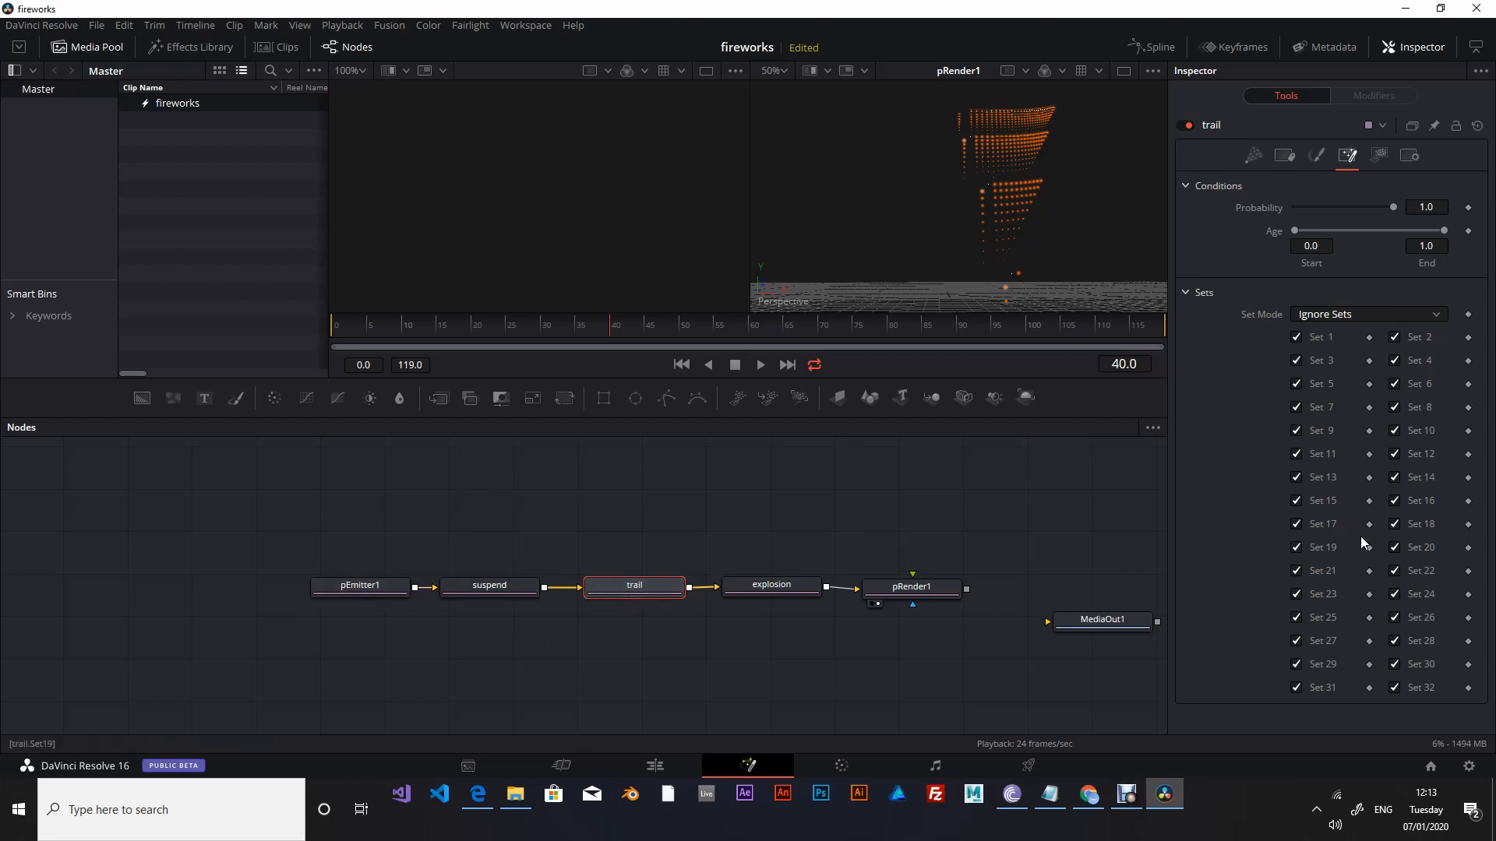
{"action": "left_click", "coordinate": [1386, 315]}
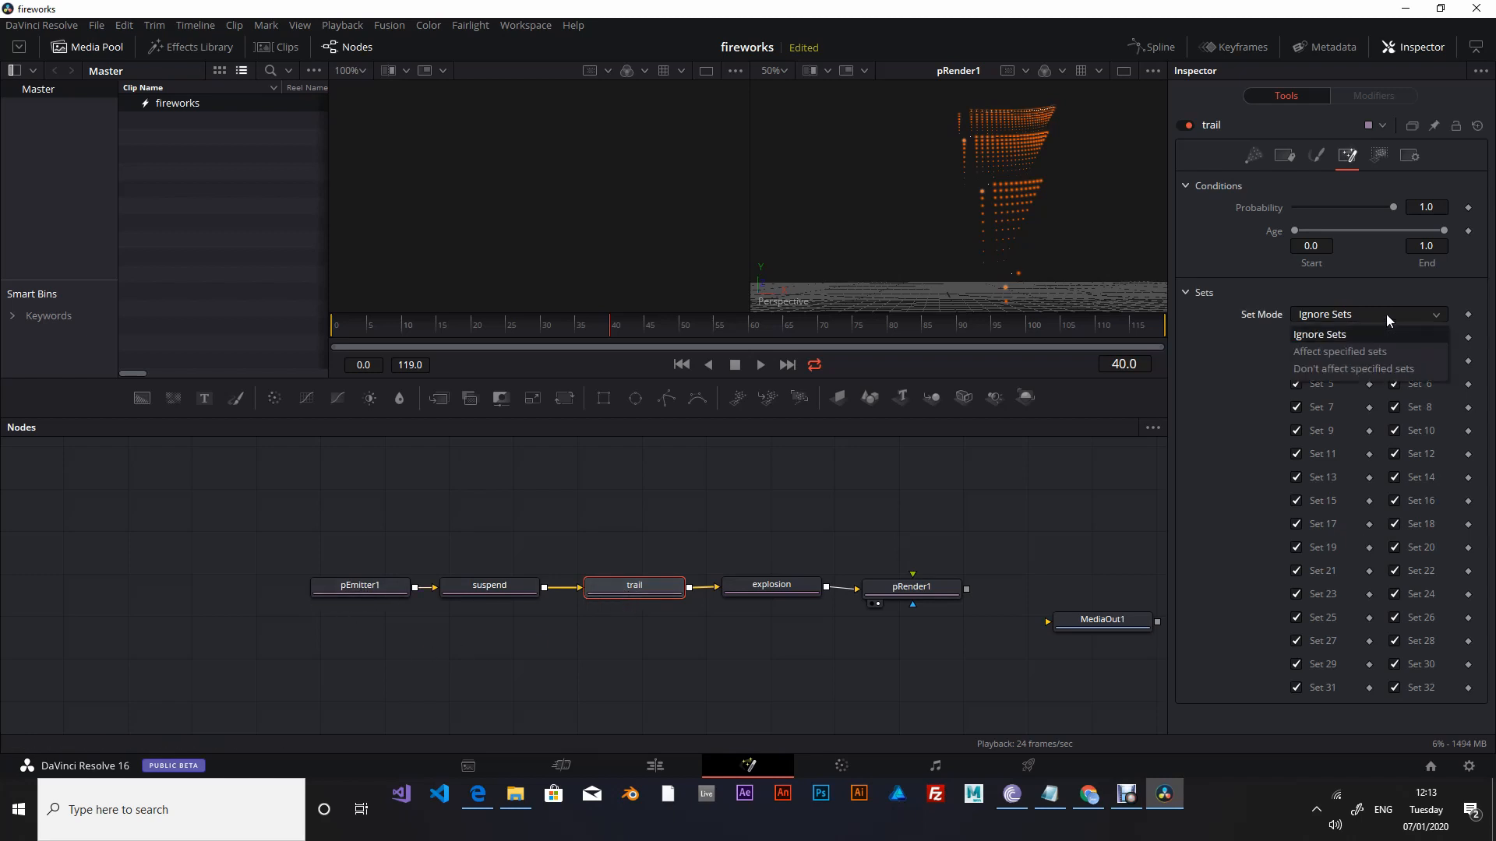
{"action": "left_click", "coordinate": [1343, 371]}
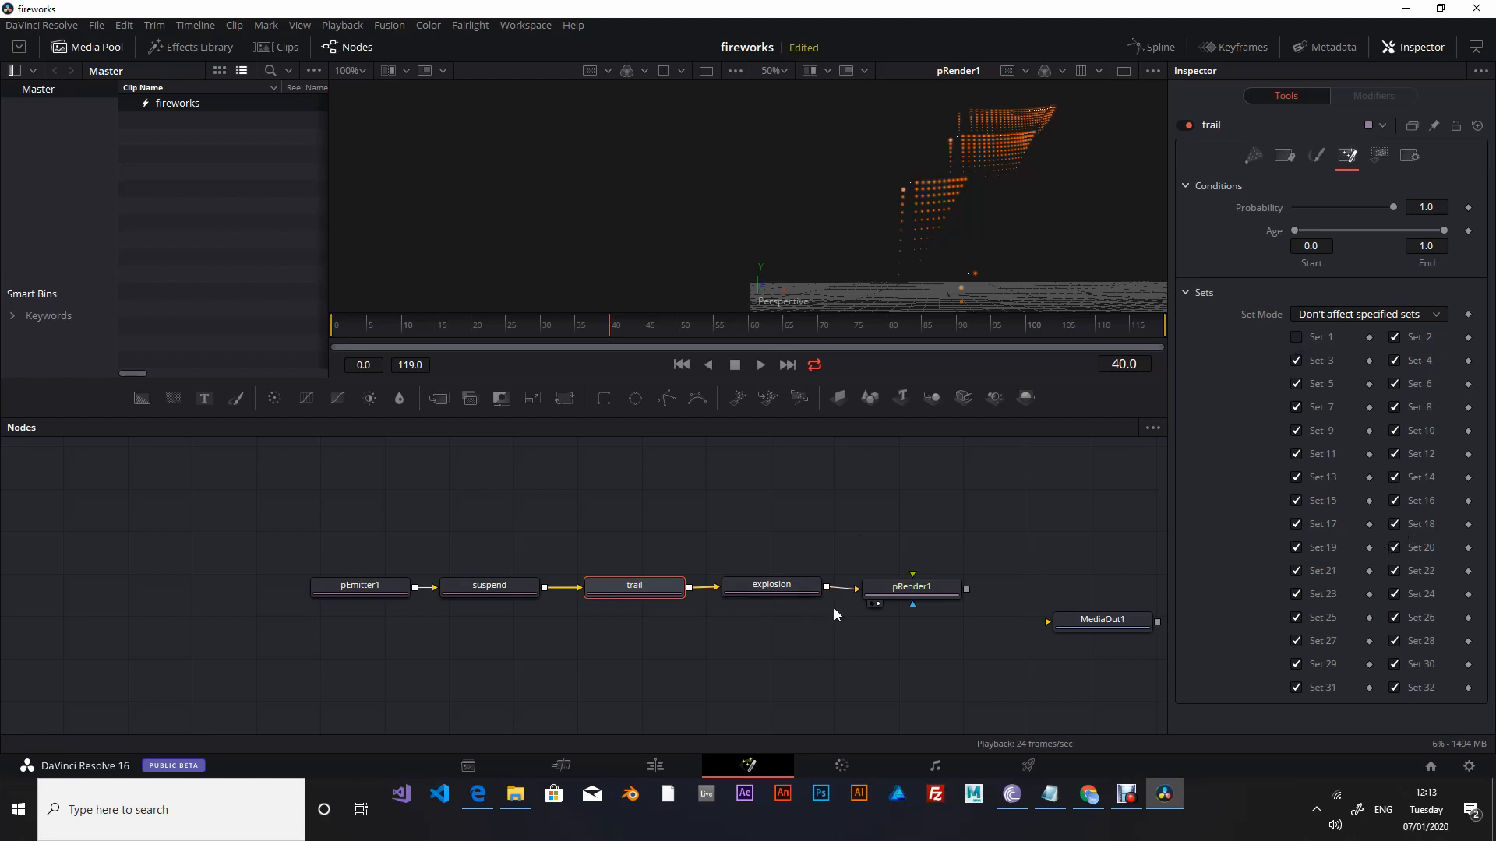
Assign the particles spawned by the explosion node to Set 3.
{"action": "left_click", "coordinate": [793, 584]}
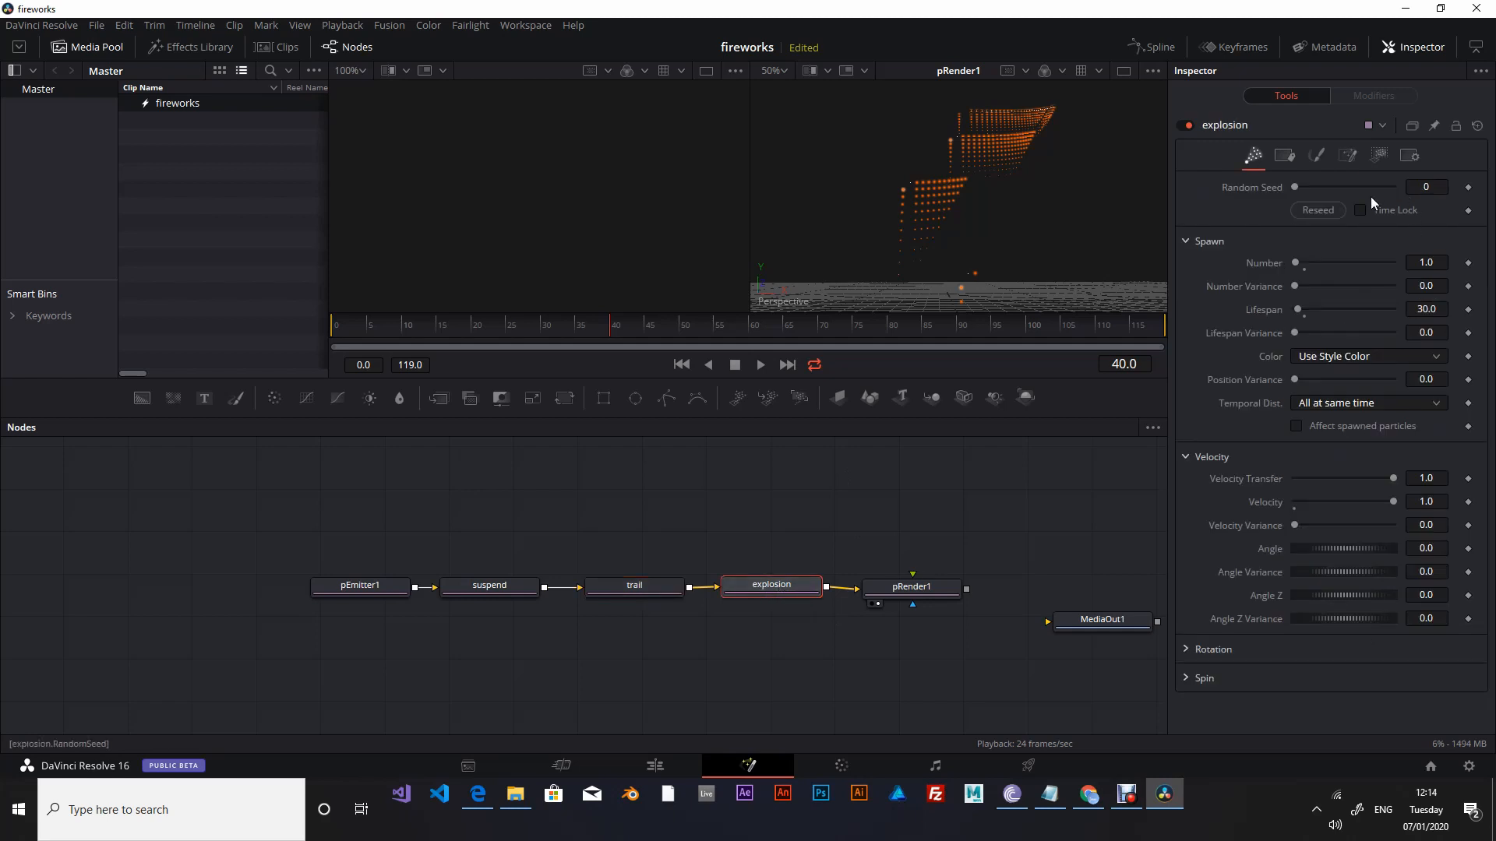
{"action": "left_click", "coordinate": [1284, 156]}
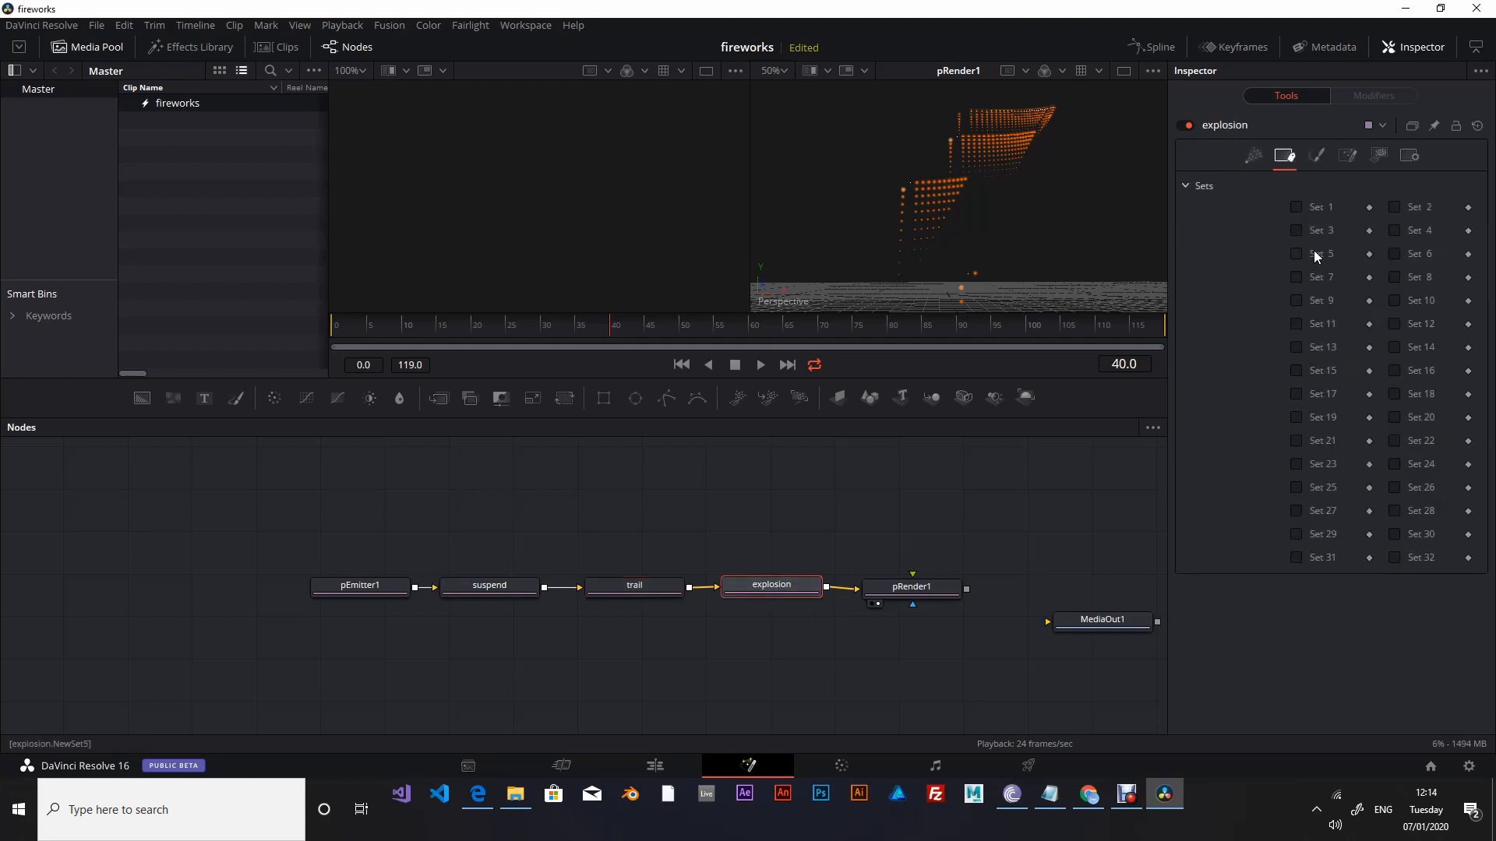
{"action": "left_click", "coordinate": [1297, 231]}
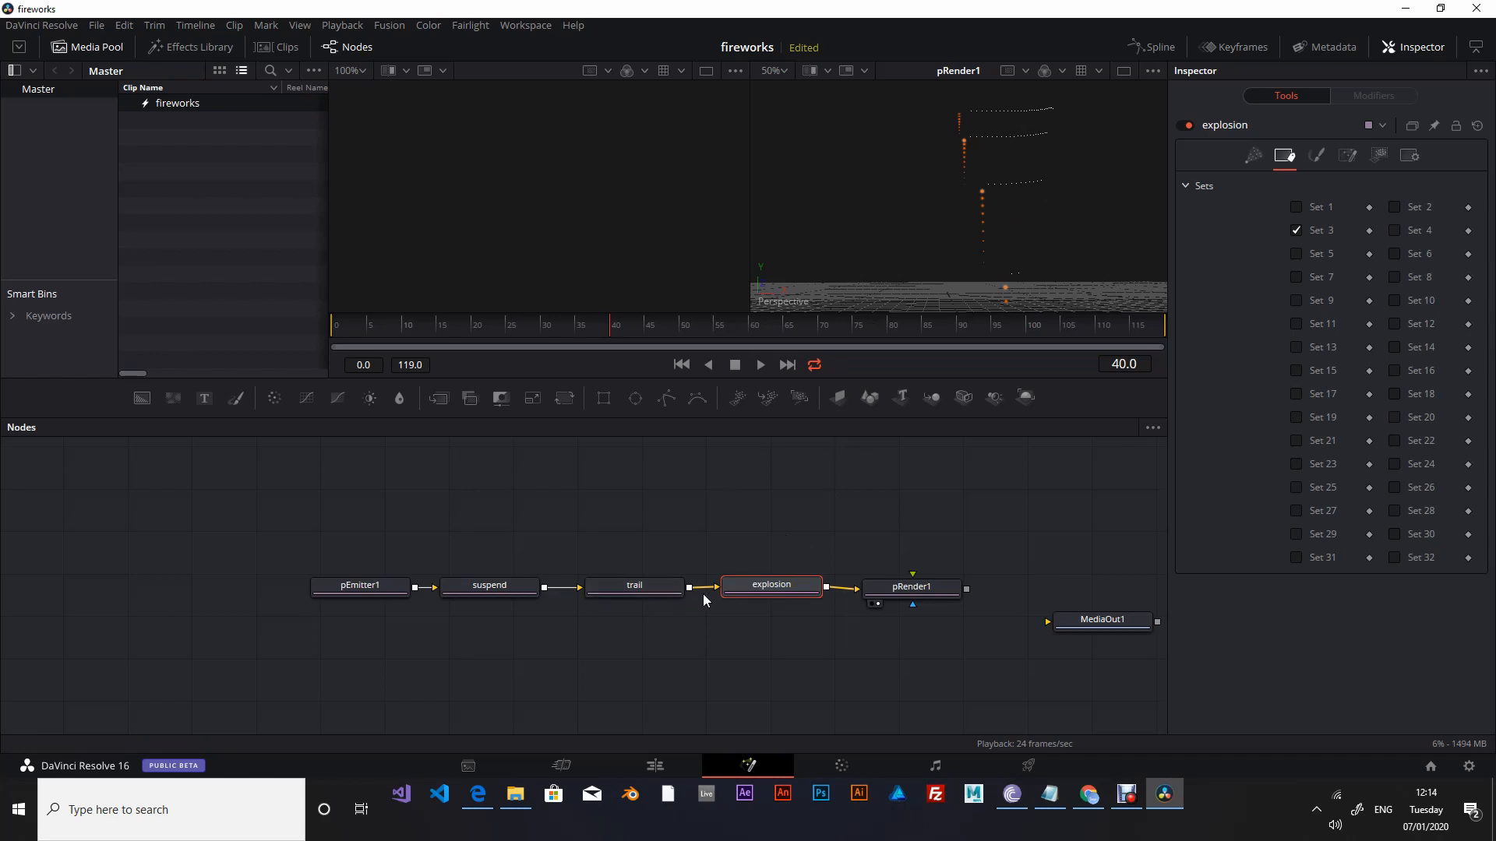
Set the explosion node's angle variance to 360 and velocity transfer to 0.0 while playing the animation from the start.
{"action": "left_click", "coordinate": [1253, 155]}
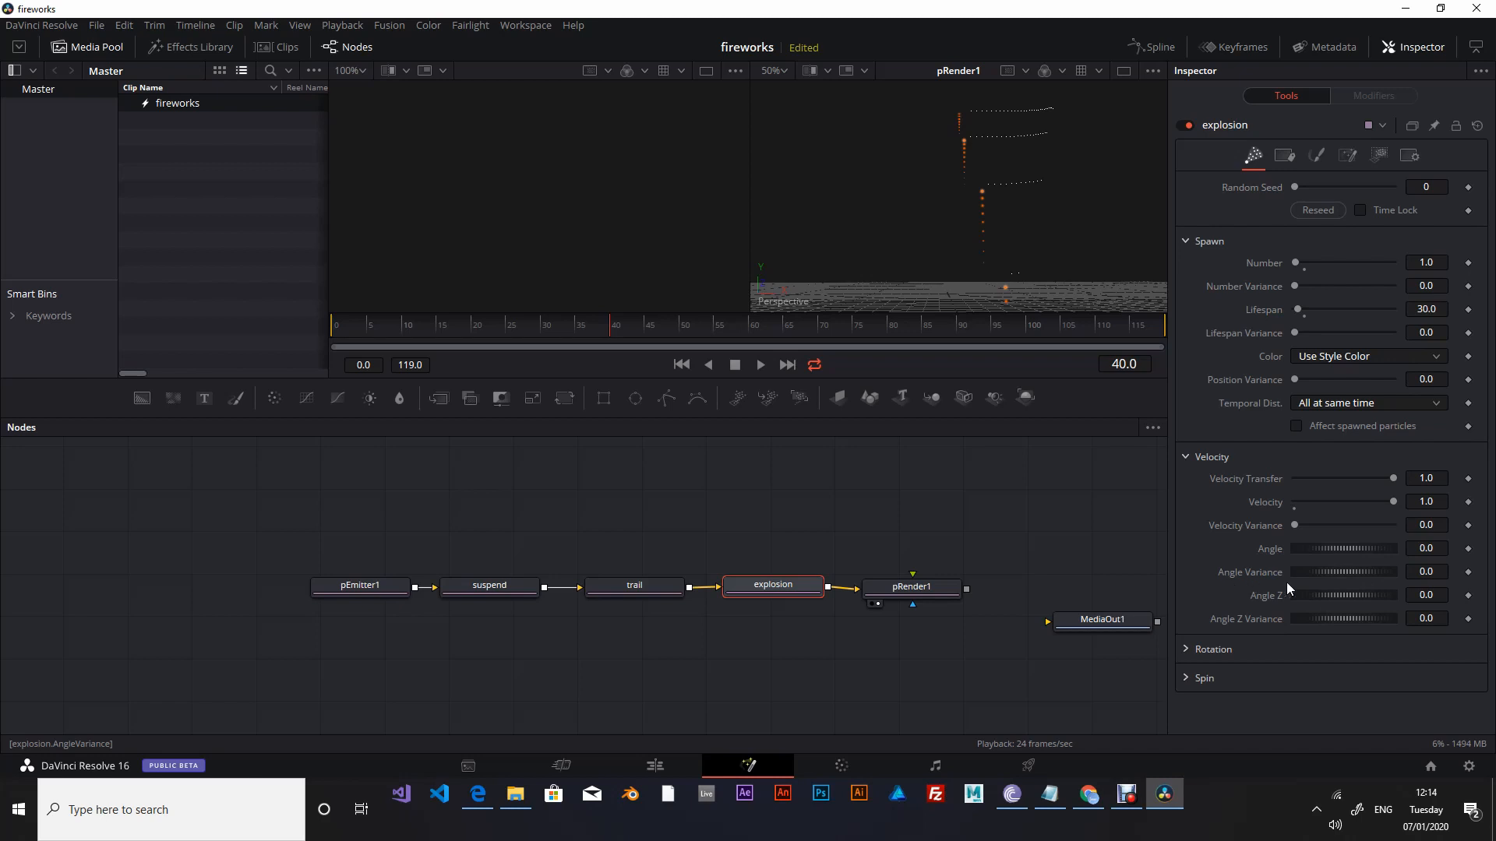
{"action": "left_click", "coordinate": [1426, 573]}
{"action": "type", "text": "360"}
{"action": "key", "text": "Tab"}
{"action": "left_click", "coordinate": [702, 367]}
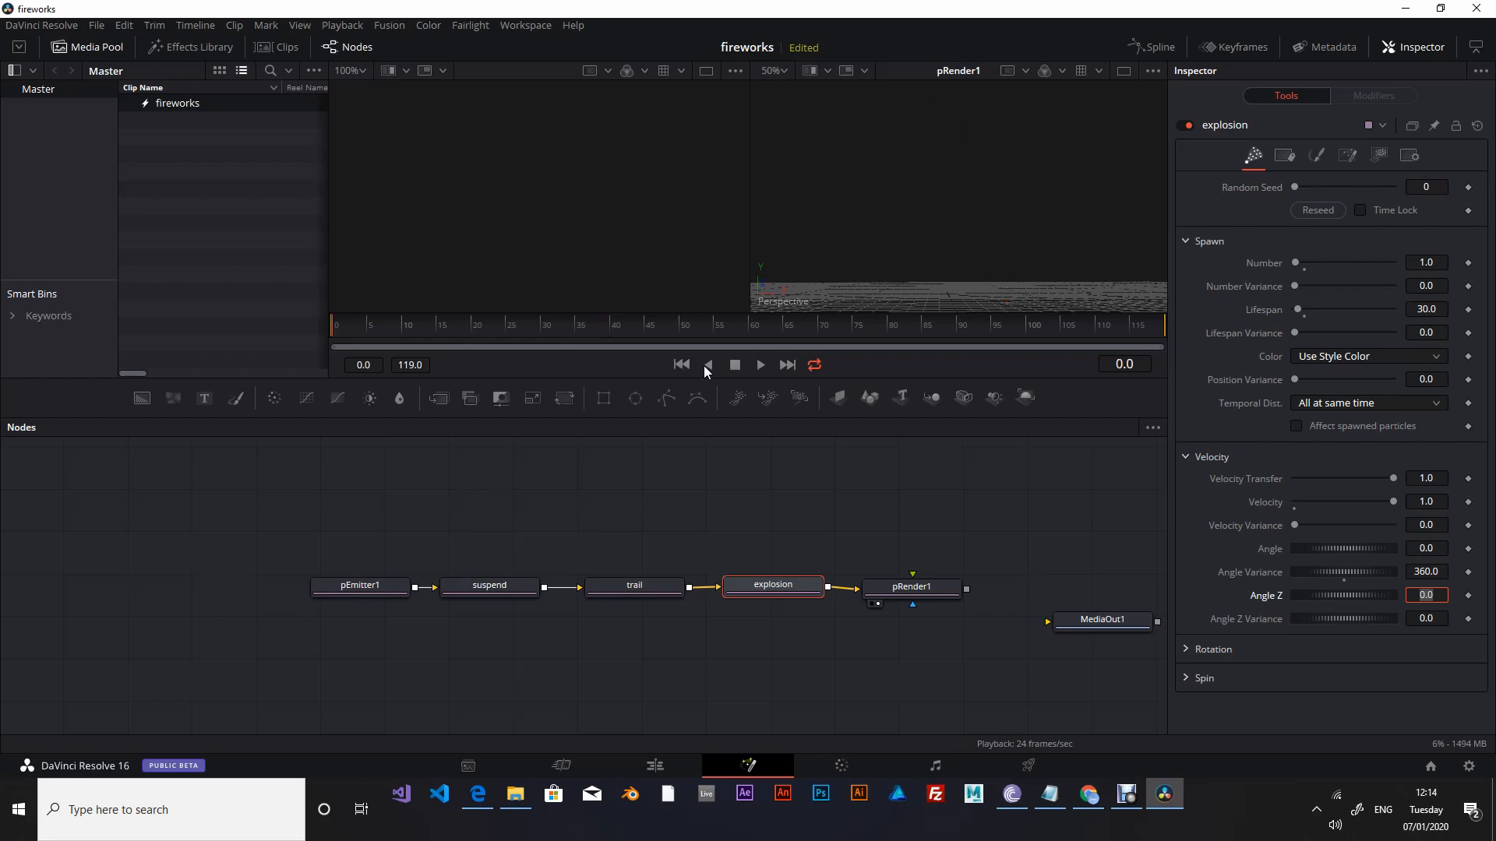
{"action": "left_click", "coordinate": [761, 365]}
{"action": "left_click_drag", "start_coordinate": [1393, 478], "coordinate": [1290, 488]}
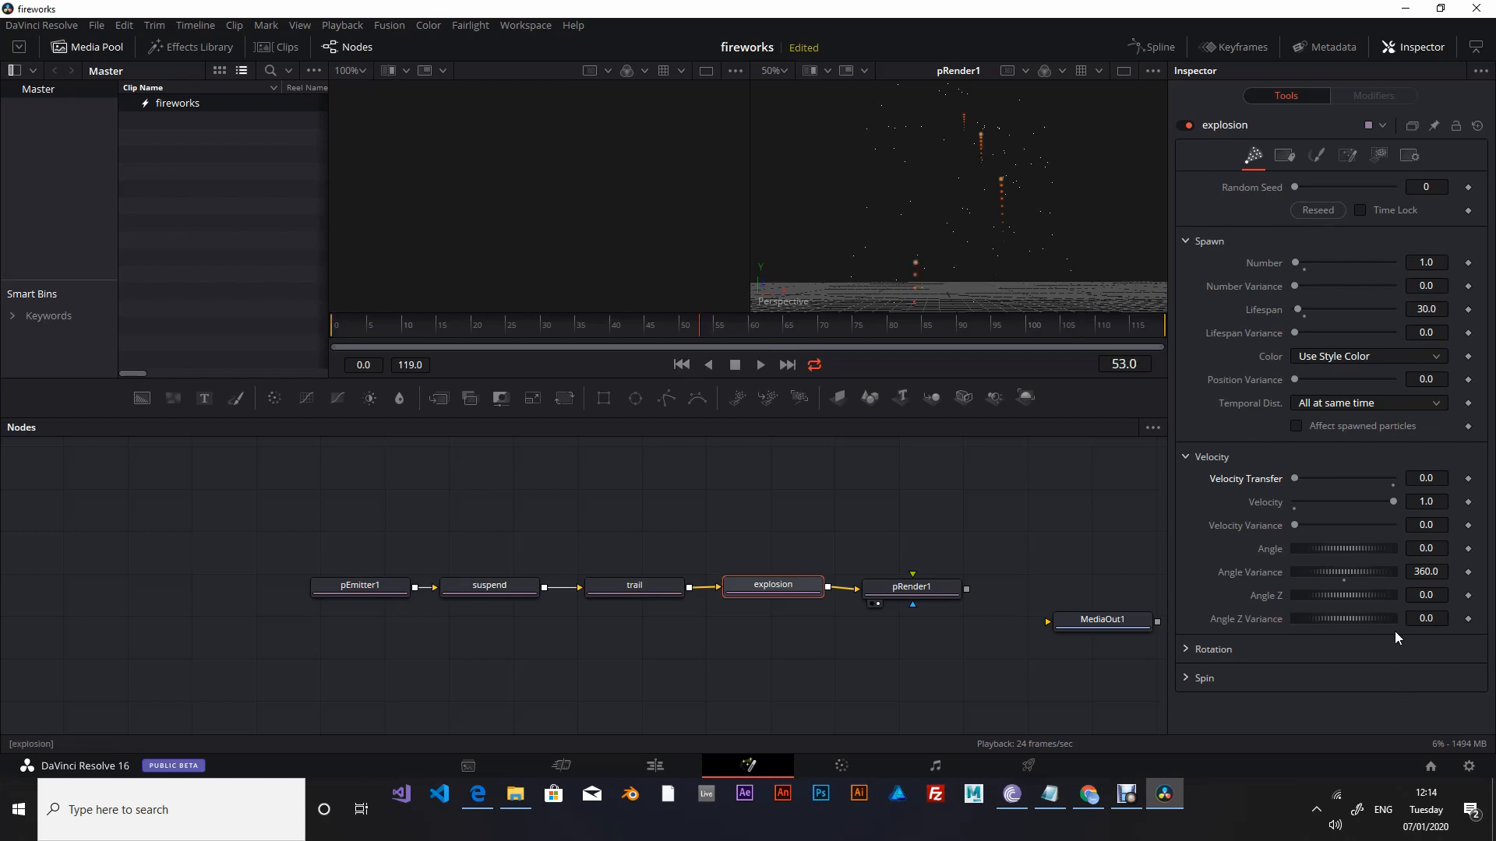
{"action": "left_click", "coordinate": [736, 365]}
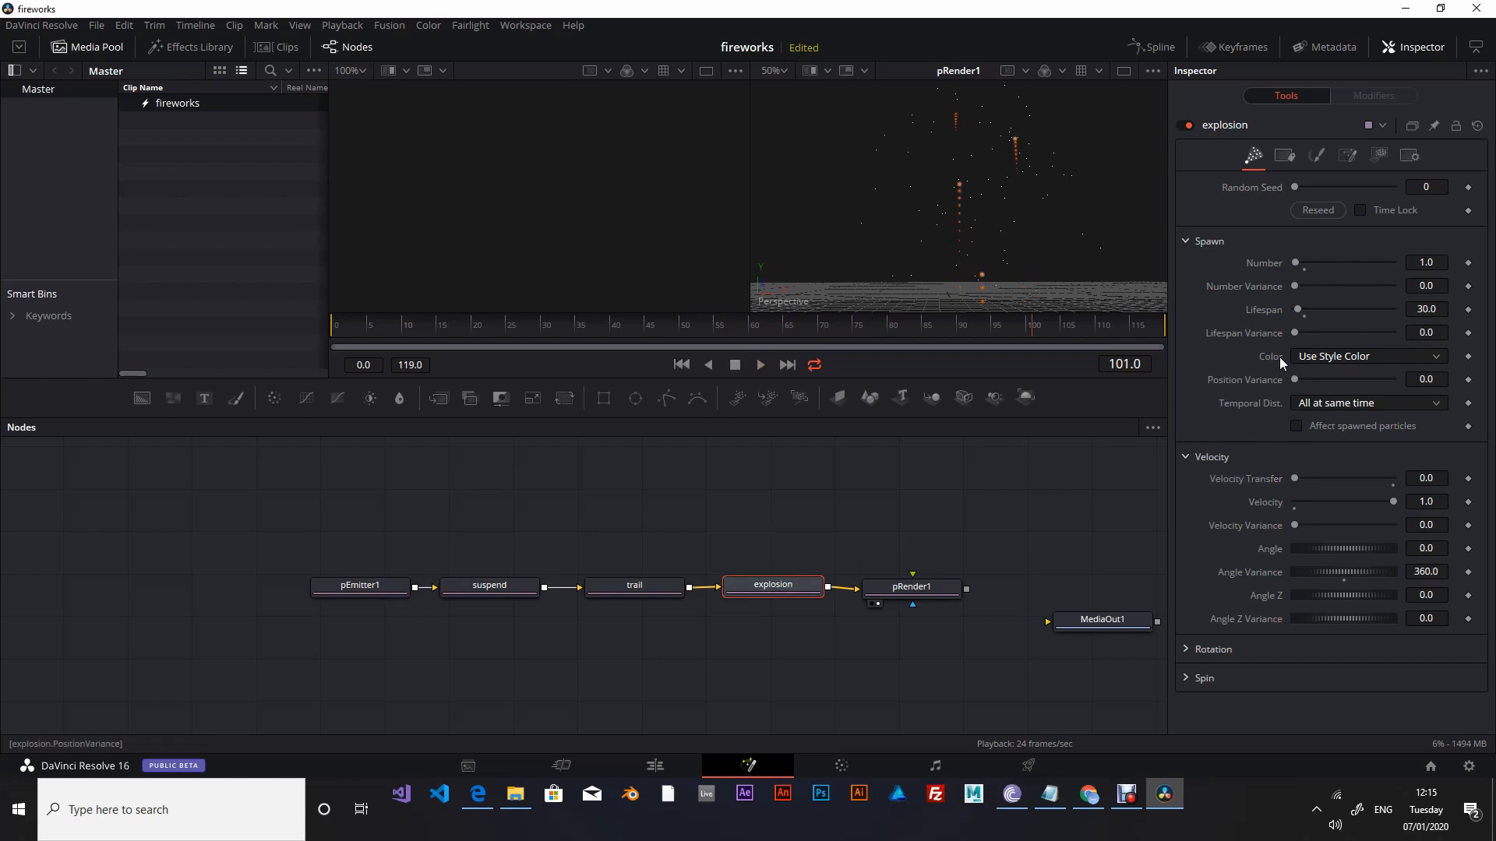
Set the explosion node's age condition to start at 1.0, and play the animation from the first frame.
{"action": "left_click", "coordinate": [1349, 155]}
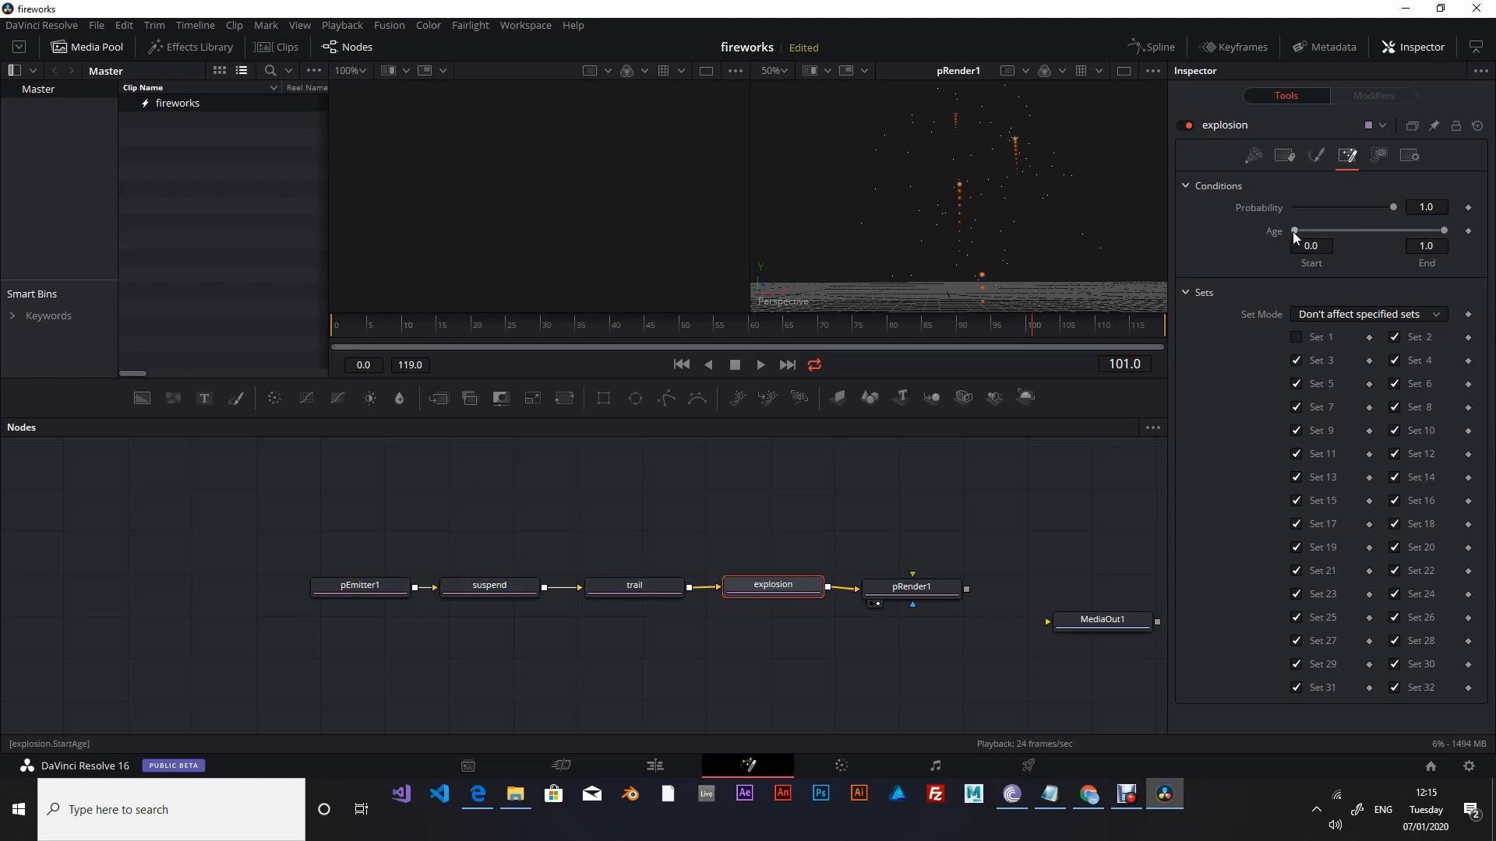
{"action": "left_click_drag", "start_coordinate": [1306, 234], "coordinate": [1441, 249]}
{"action": "left_click", "coordinate": [681, 364]}
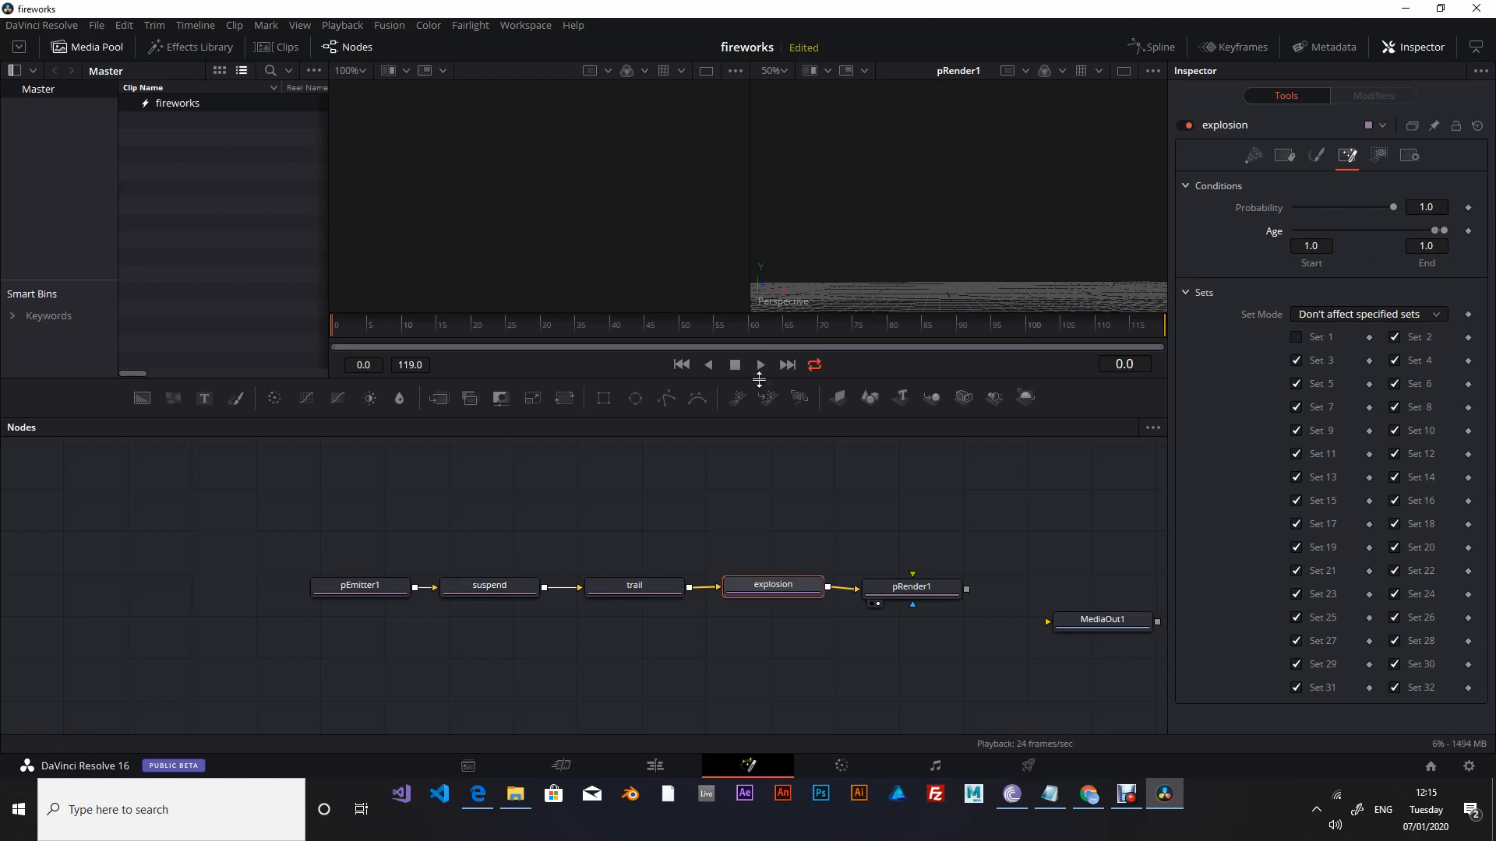
{"action": "left_click", "coordinate": [760, 365]}
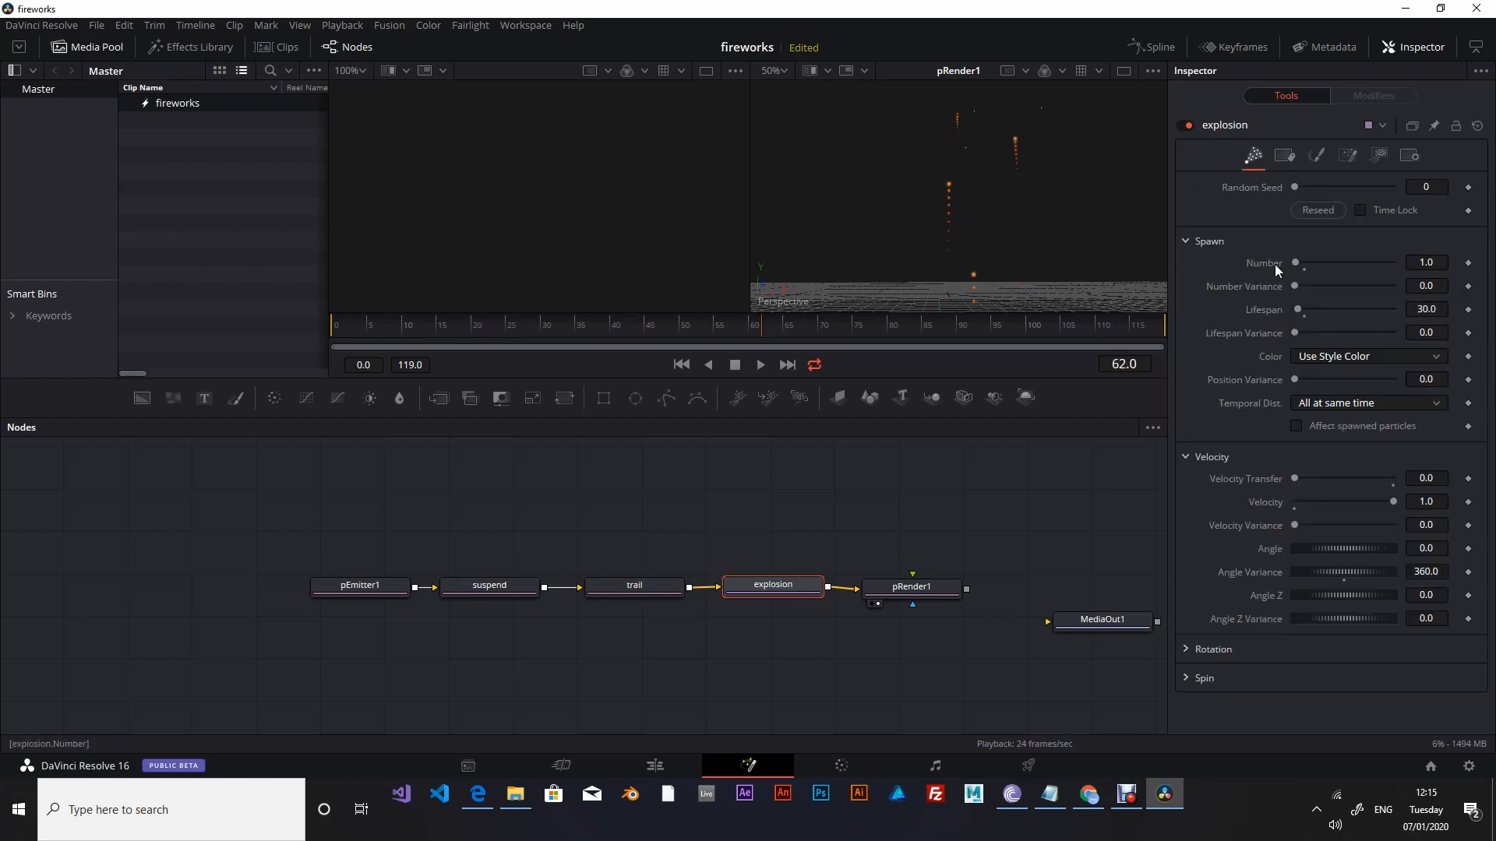
Set the explosion node's spawn number to 100 and play the animation from the first frame.
{"action": "left_click", "coordinate": [1434, 263]}
{"action": "type", "text": "100"}
{"action": "key", "text": "Tab"}
{"action": "left_click", "coordinate": [682, 365]}
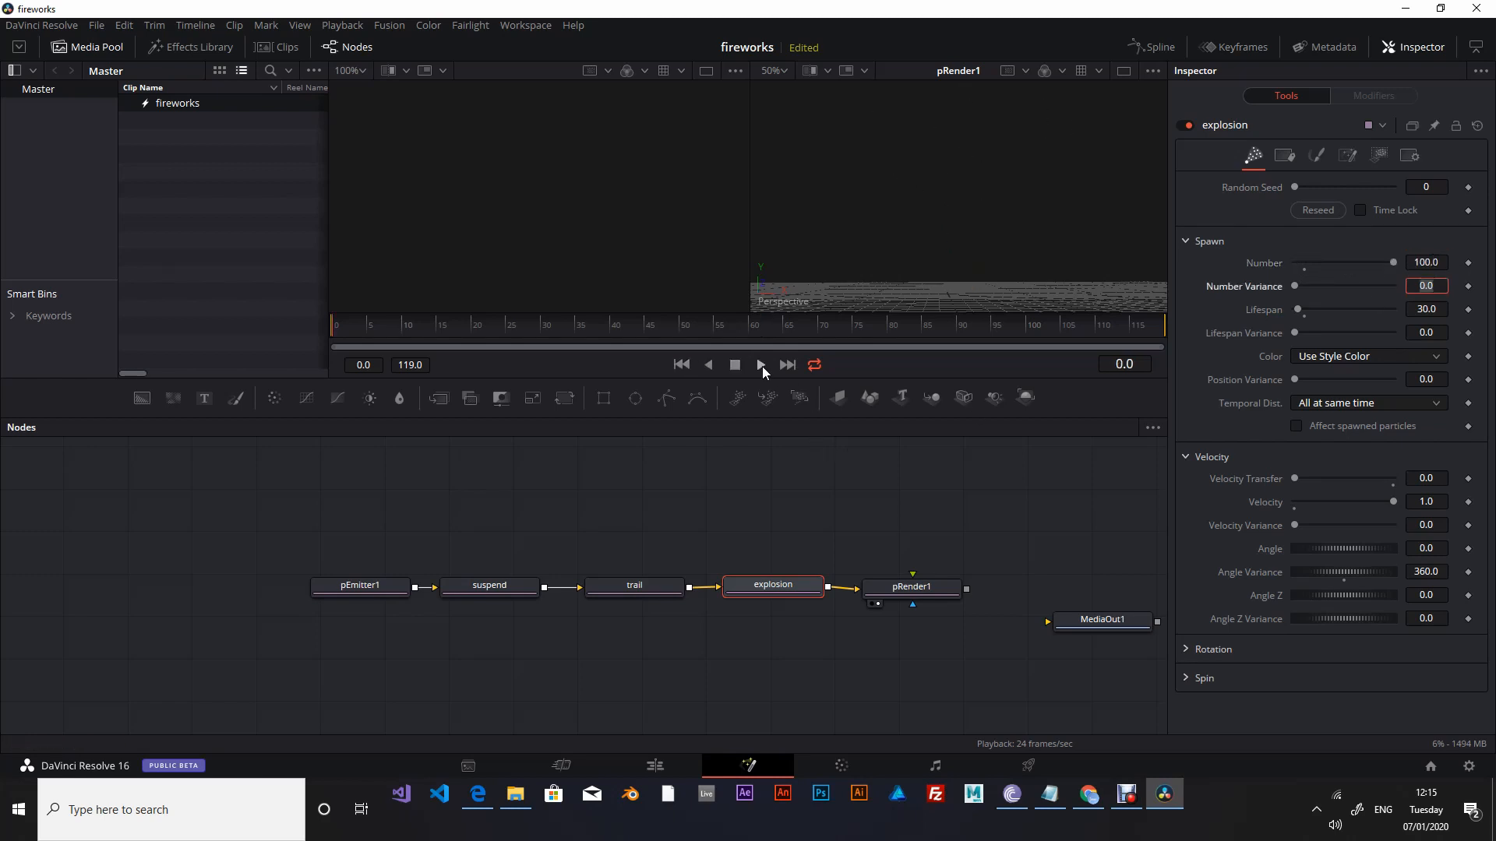
{"action": "left_click", "coordinate": [762, 366]}
Set the explosion node's velocity variance to 0.5 and go to frame 46 to view the burst.
{"action": "left_click", "coordinate": [681, 364]}
{"action": "left_click", "coordinate": [759, 365]}
{"action": "left_click_drag", "start_coordinate": [1296, 526], "coordinate": [1338, 521]}
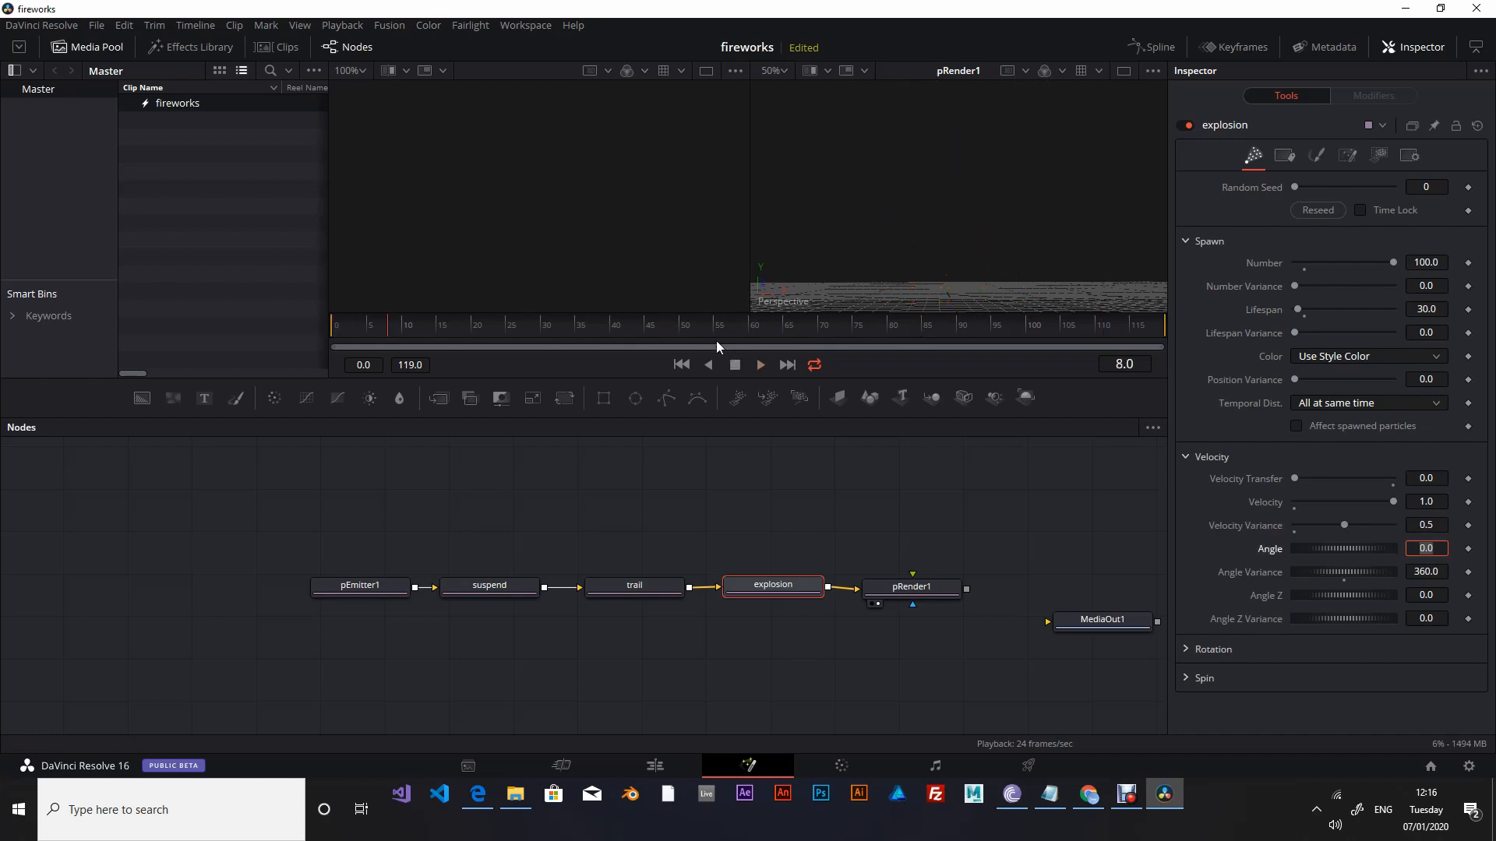
{"action": "left_click", "coordinate": [656, 326]}
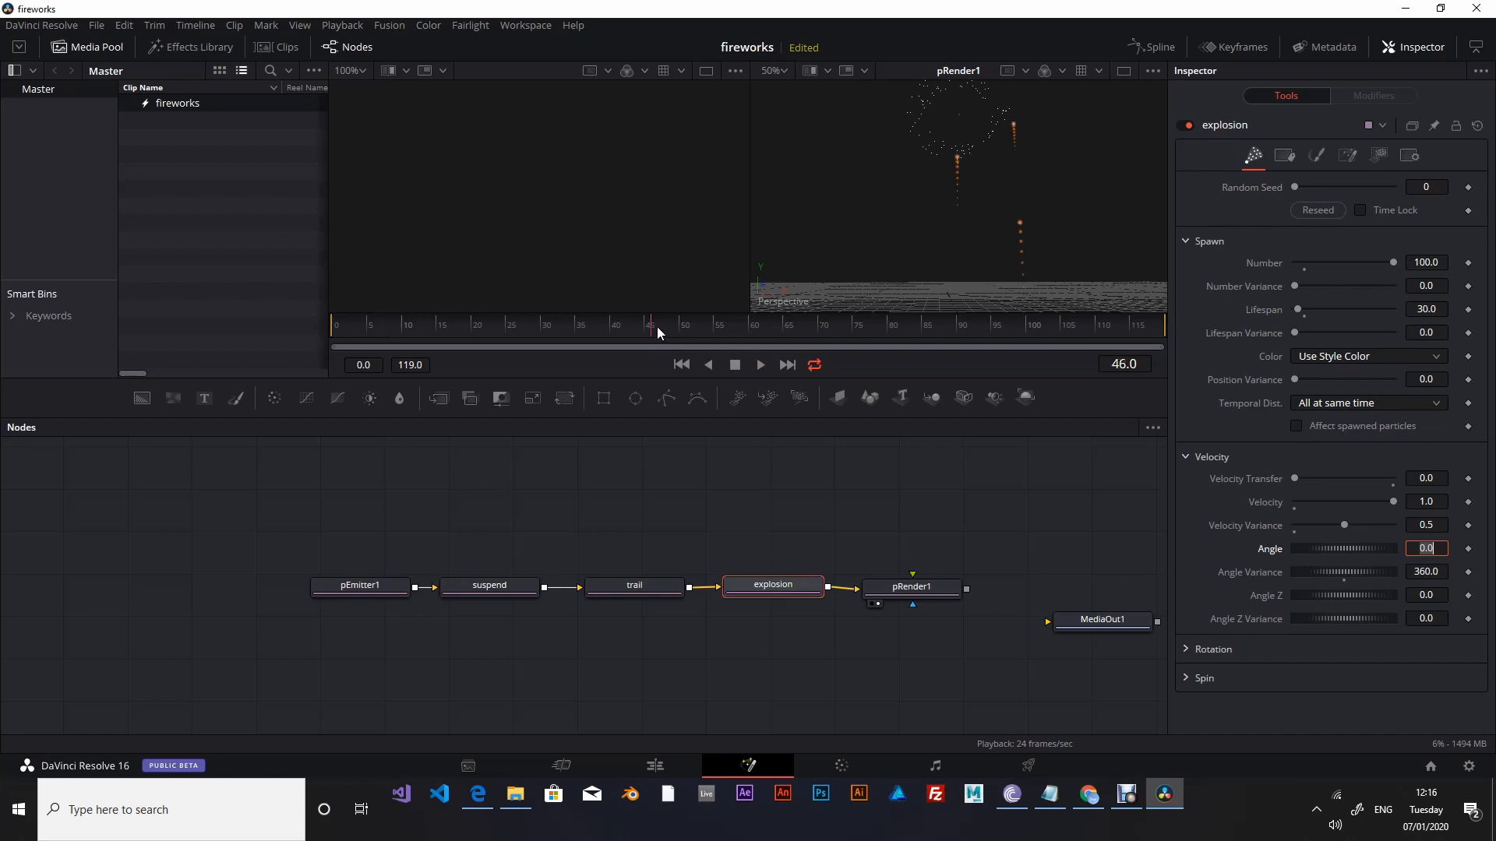
Change the particle style of the explosion node to Blob.
{"action": "left_click", "coordinate": [1318, 156]}
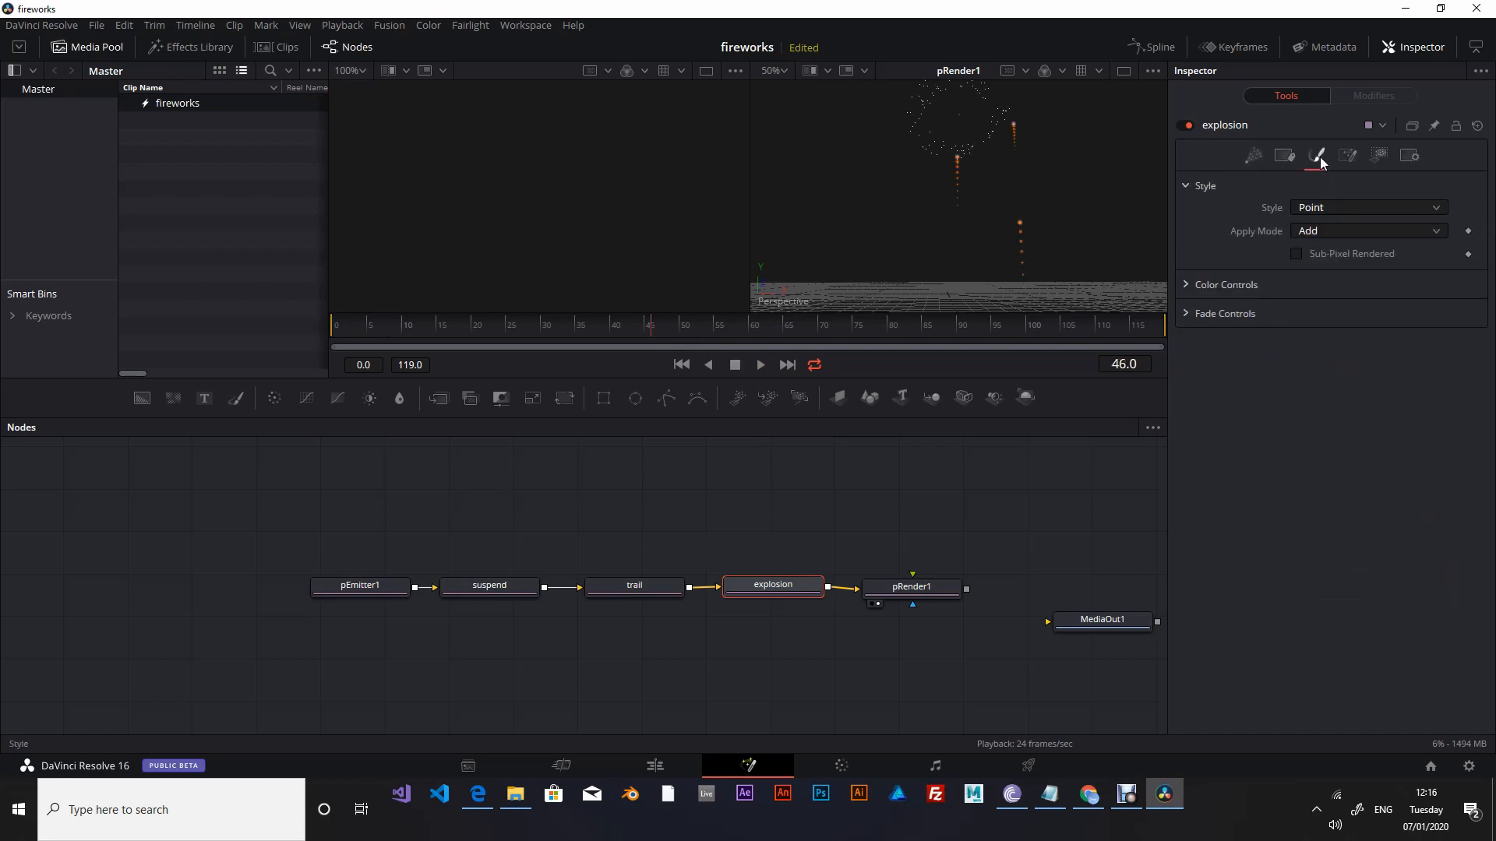
{"action": "left_click", "coordinate": [1352, 209]}
{"action": "left_click", "coordinate": [1331, 265]}
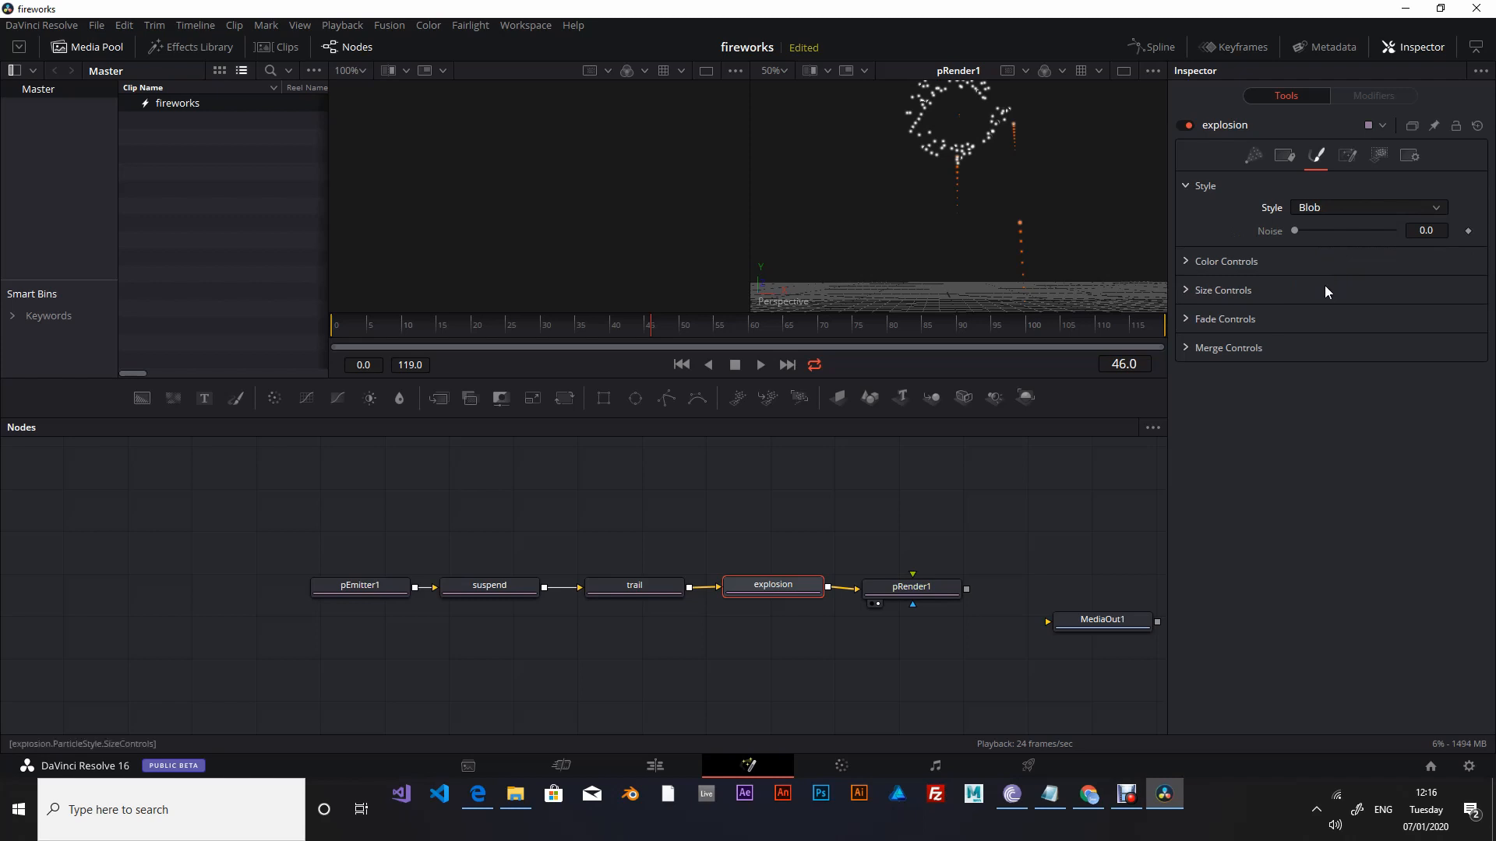
Set the start colour of the explosion node's Color Over Life gradient to bright blue with hue 0.544, saturation 1.0 and value 1.0.
{"action": "left_click", "coordinate": [1189, 263]}
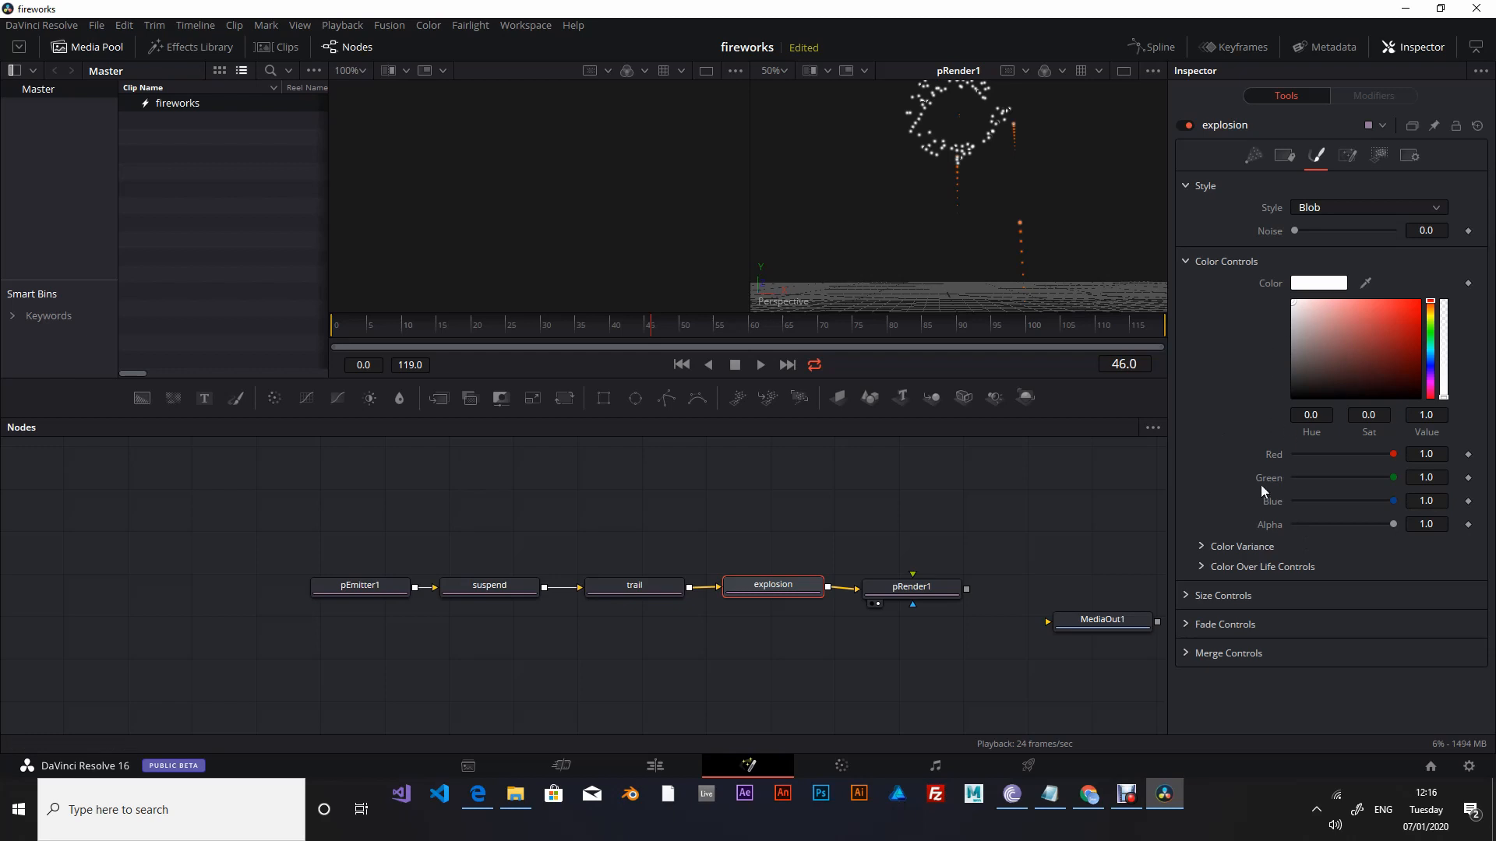
{"action": "left_click", "coordinate": [1200, 567]}
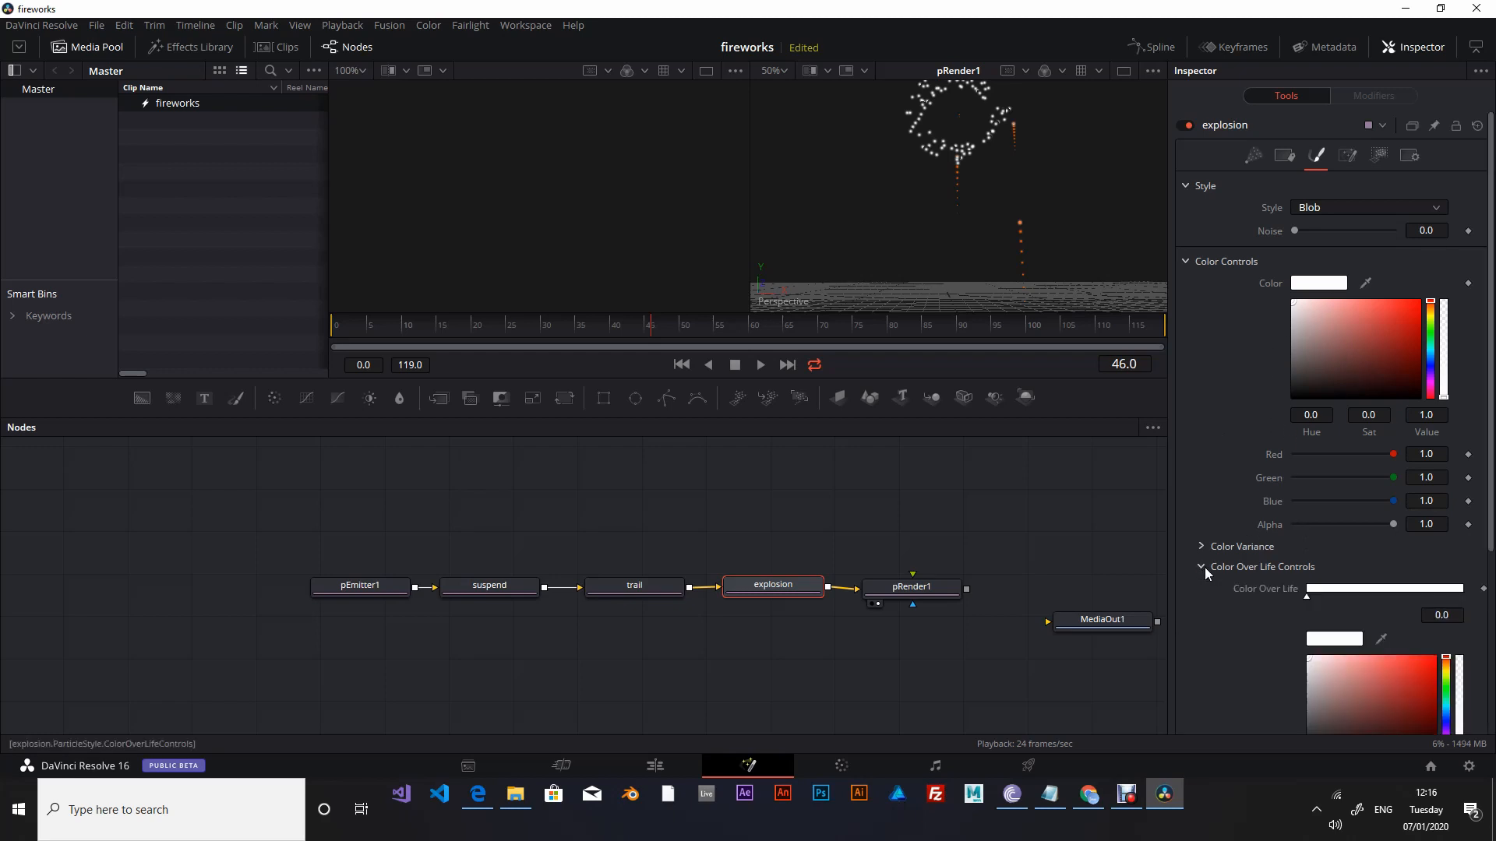
{"action": "scroll", "coordinate": [1282, 620], "scroll_direction": "down", "scroll_amount": 3}
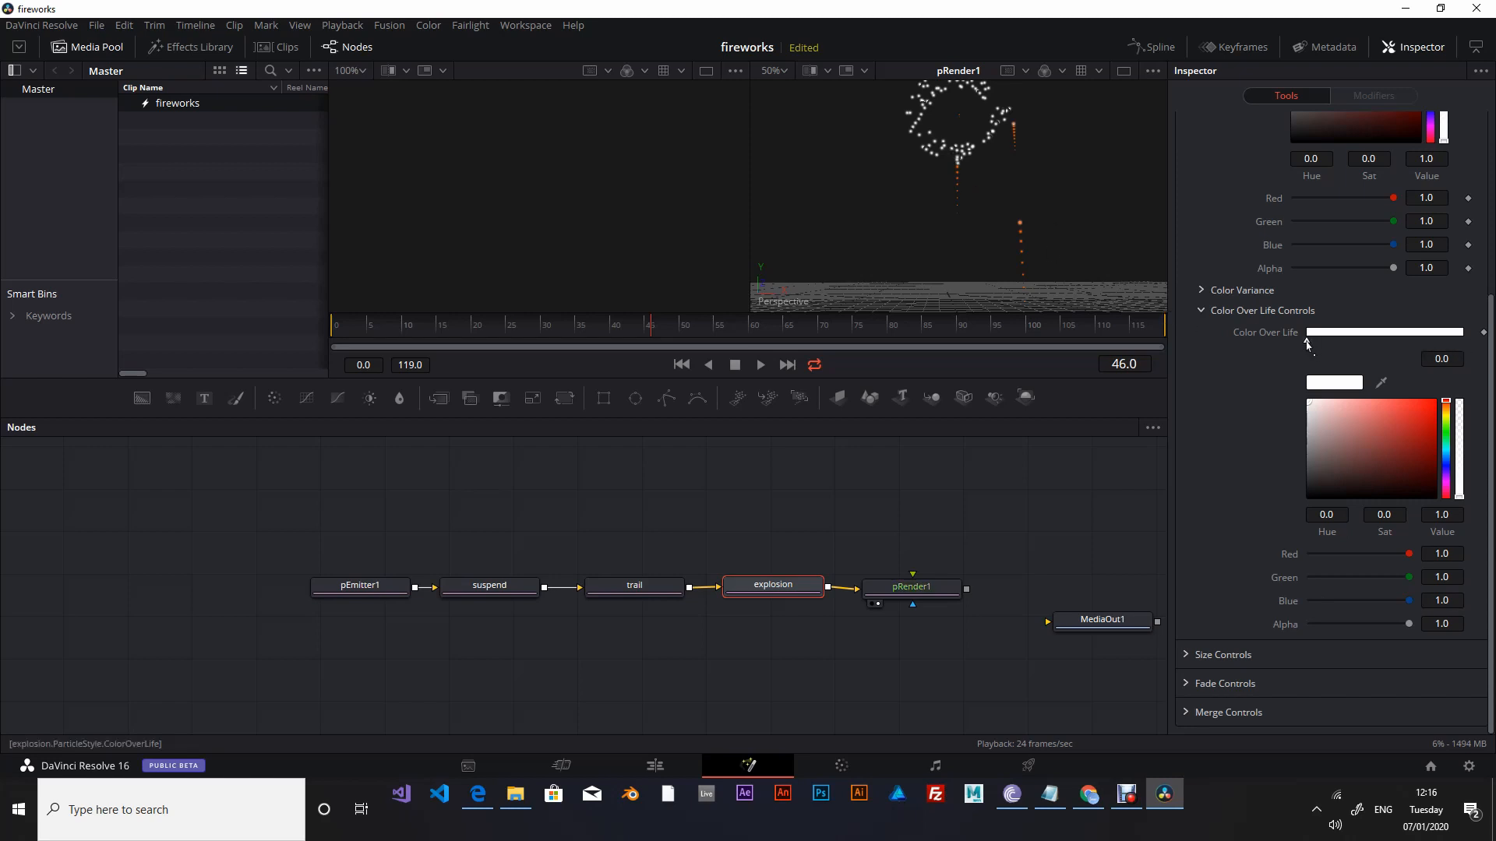
{"action": "left_click", "coordinate": [1446, 445]}
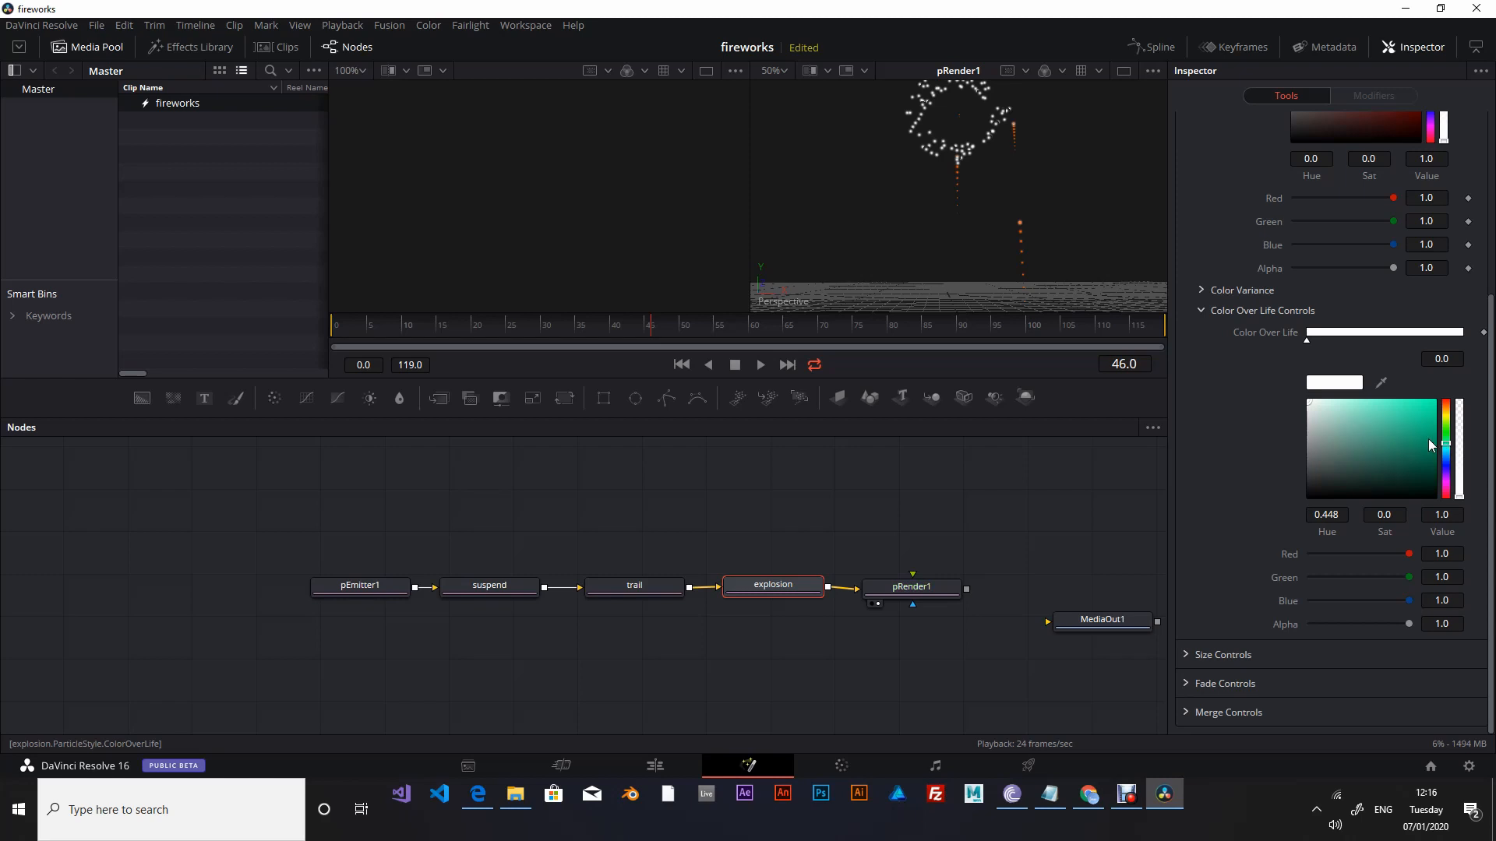
{"action": "left_click_drag", "start_coordinate": [1446, 446], "coordinate": [1448, 460]}
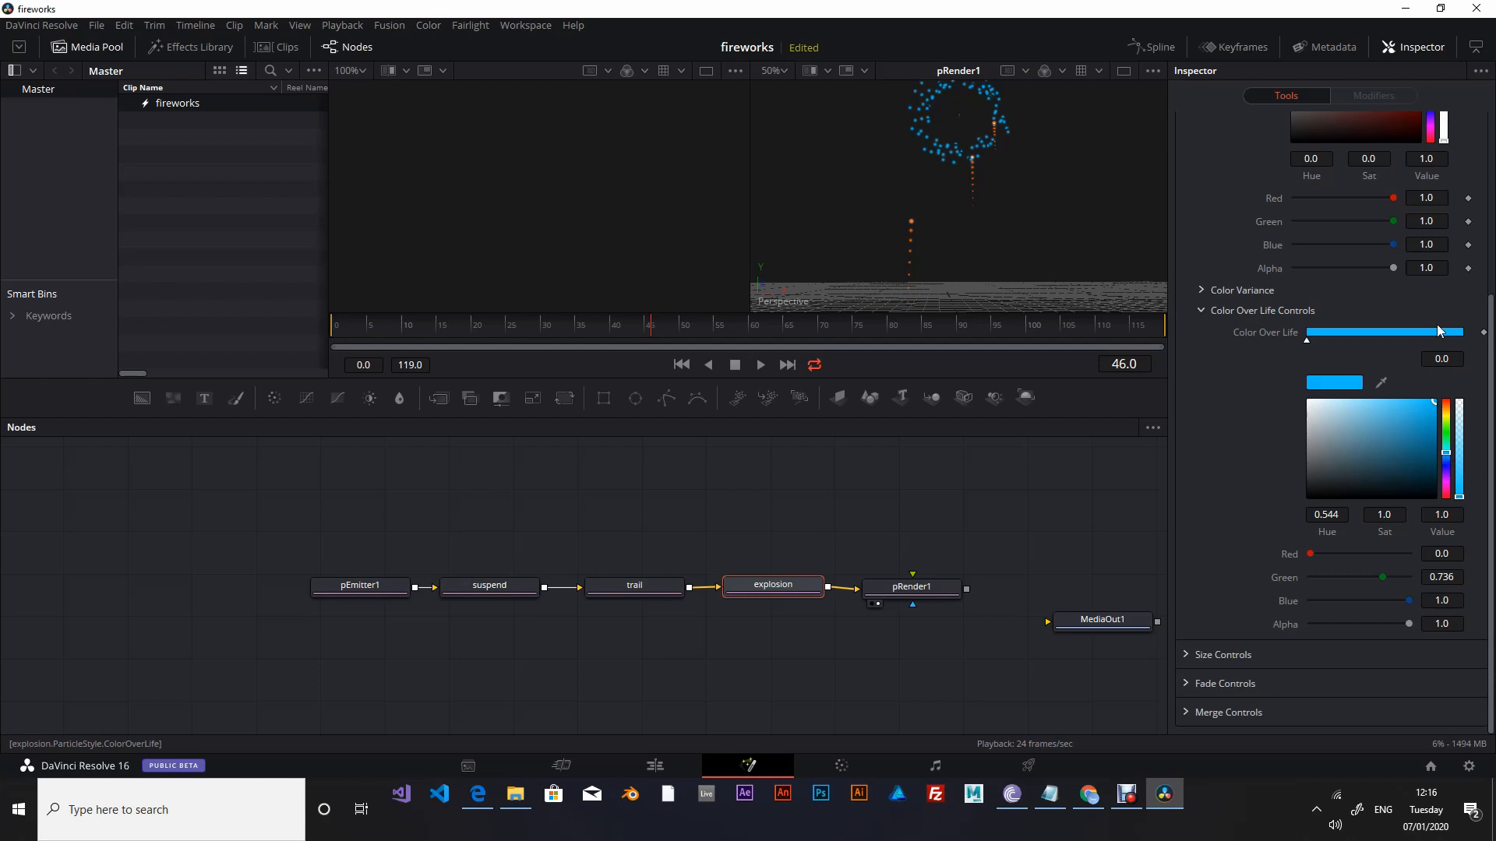
Add a pink stop with hue 0.888 at the end of the Color Over Life gradient, and play the animation from the first frame.
{"action": "left_click", "coordinate": [1463, 342]}
{"action": "left_click_drag", "start_coordinate": [1446, 454], "coordinate": [1451, 493]}
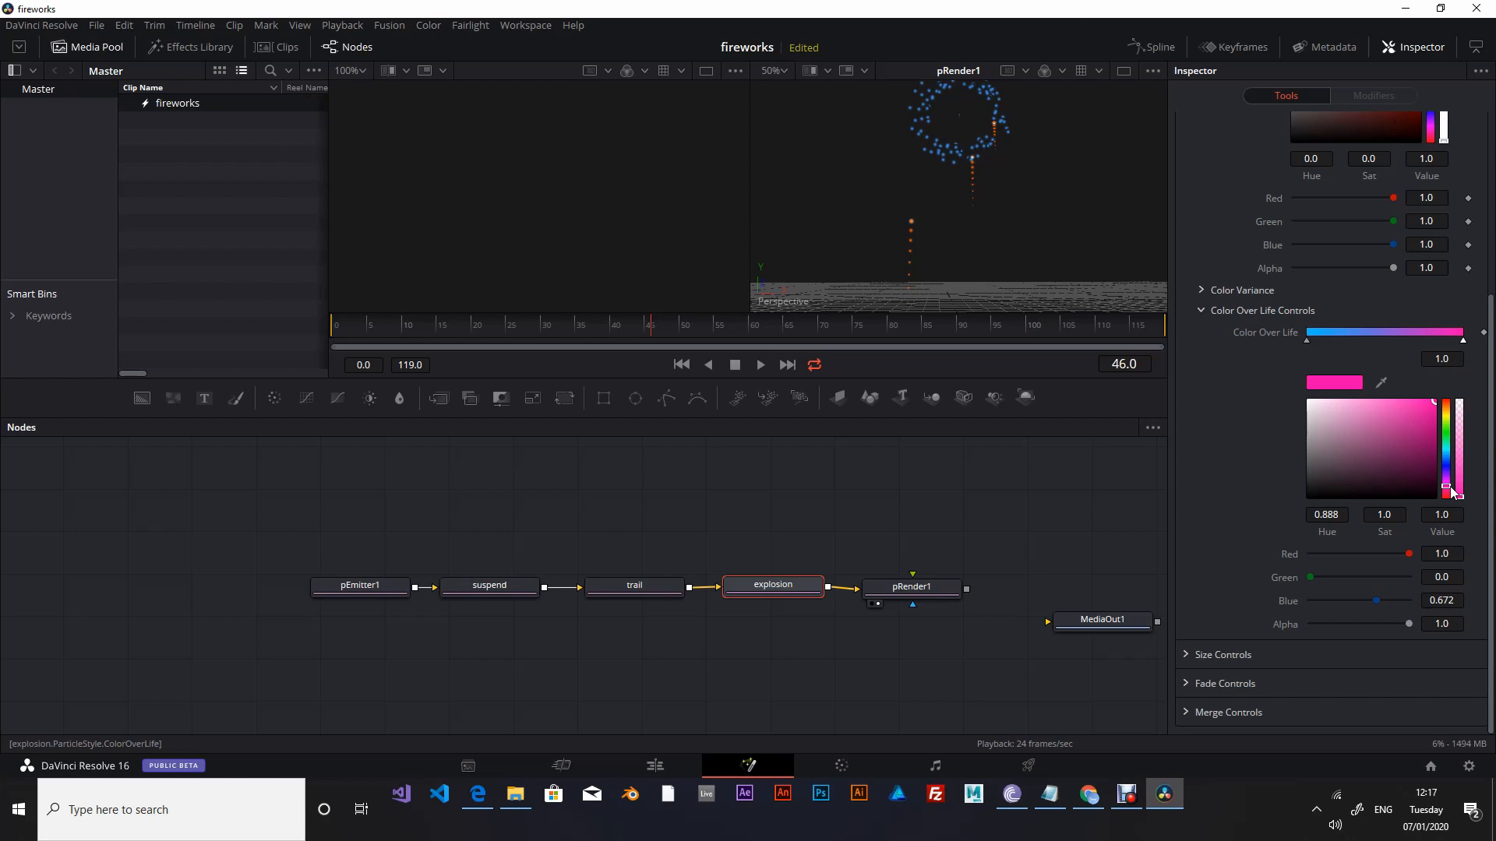
{"action": "left_click", "coordinate": [681, 365]}
{"action": "left_click", "coordinate": [761, 365]}
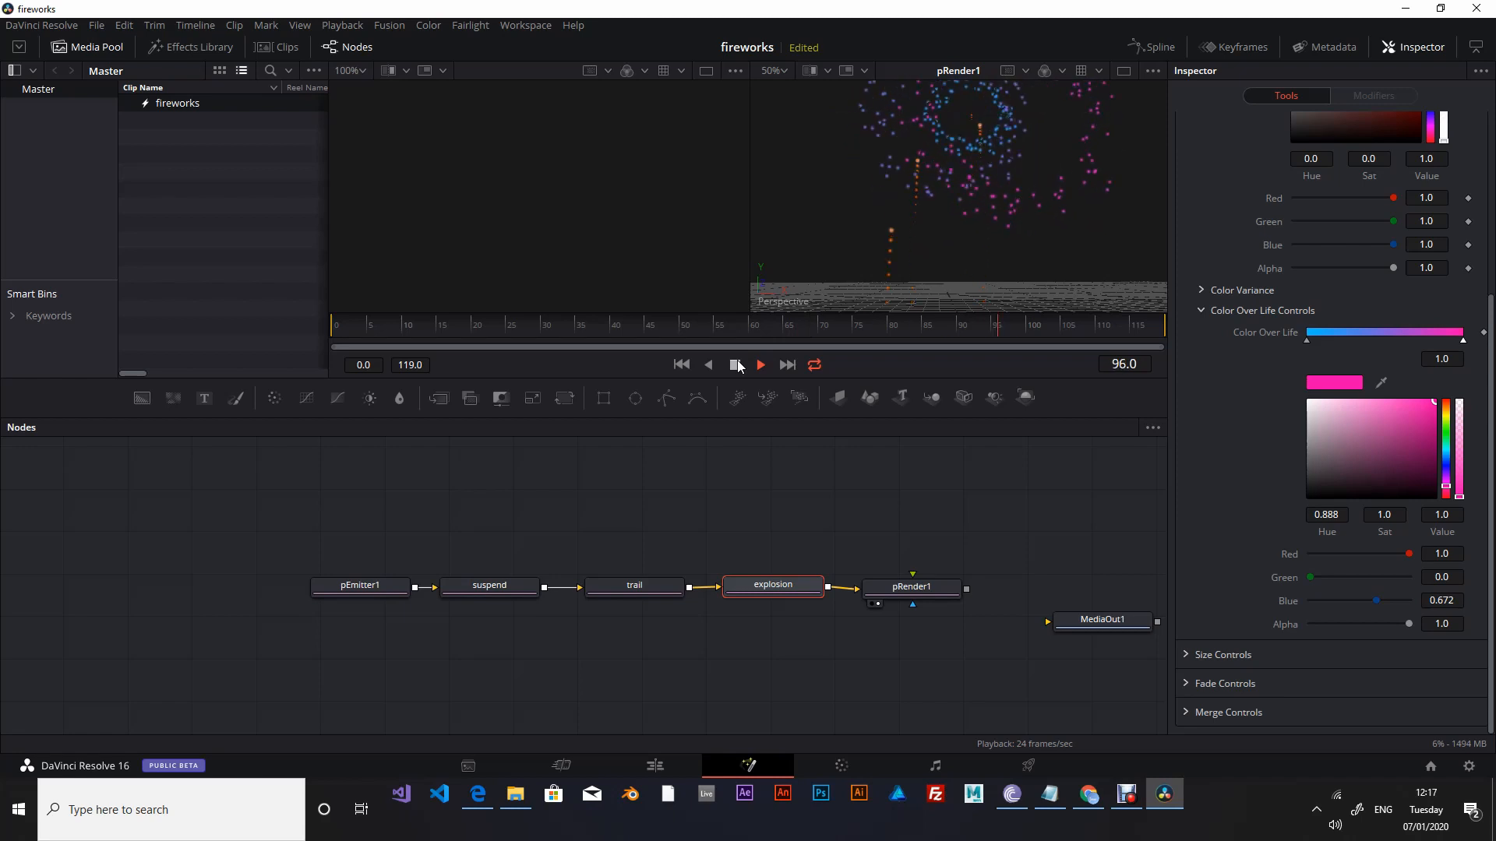
{"action": "left_click", "coordinate": [736, 365]}
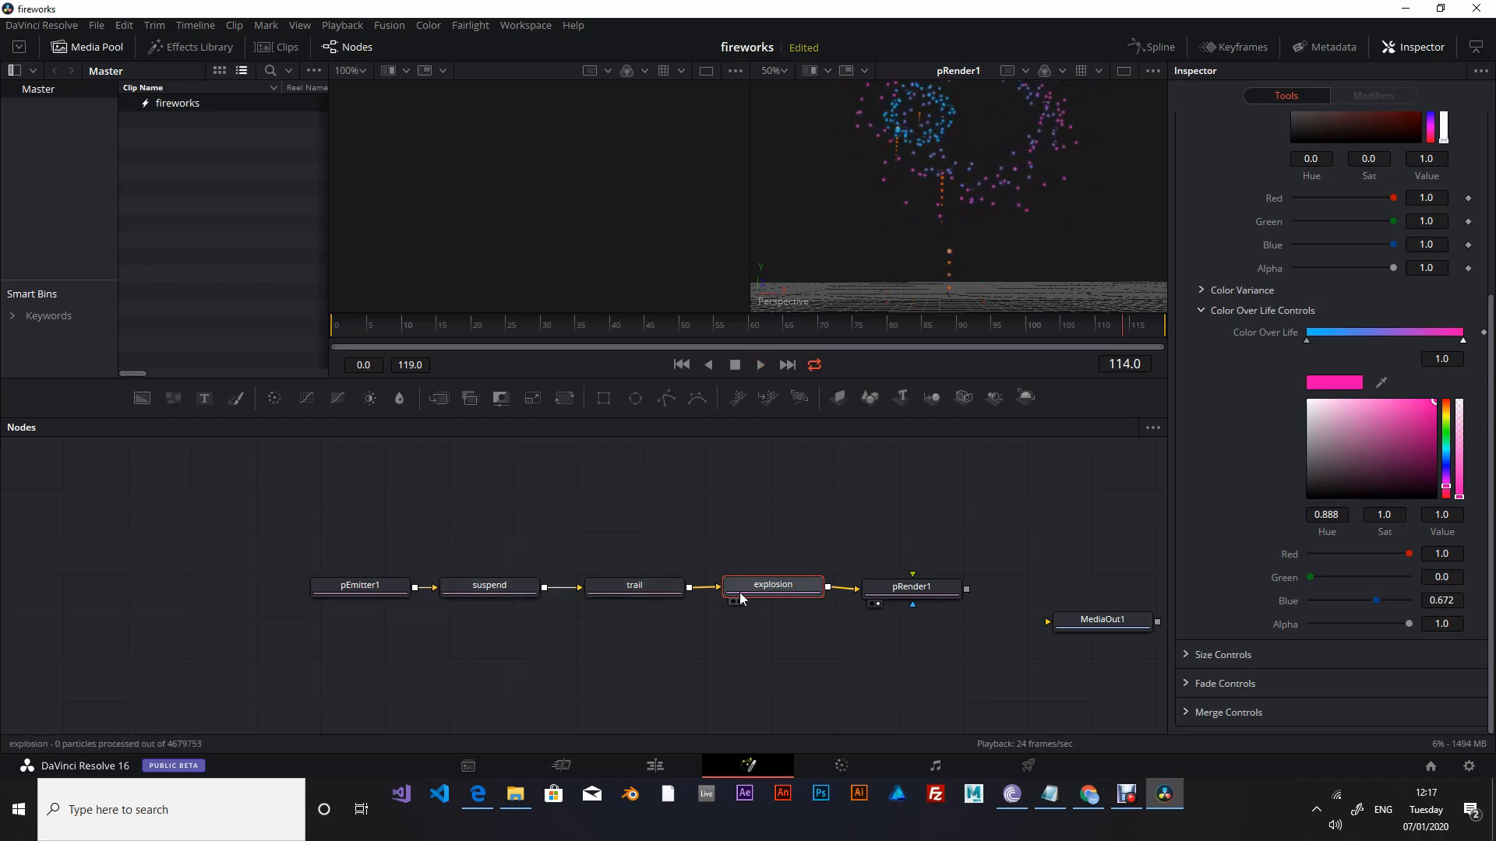
Set the explosion node's spawn velocity to 0.8.
{"action": "scroll", "coordinate": [1199, 244], "scroll_direction": "up", "scroll_amount": 3}
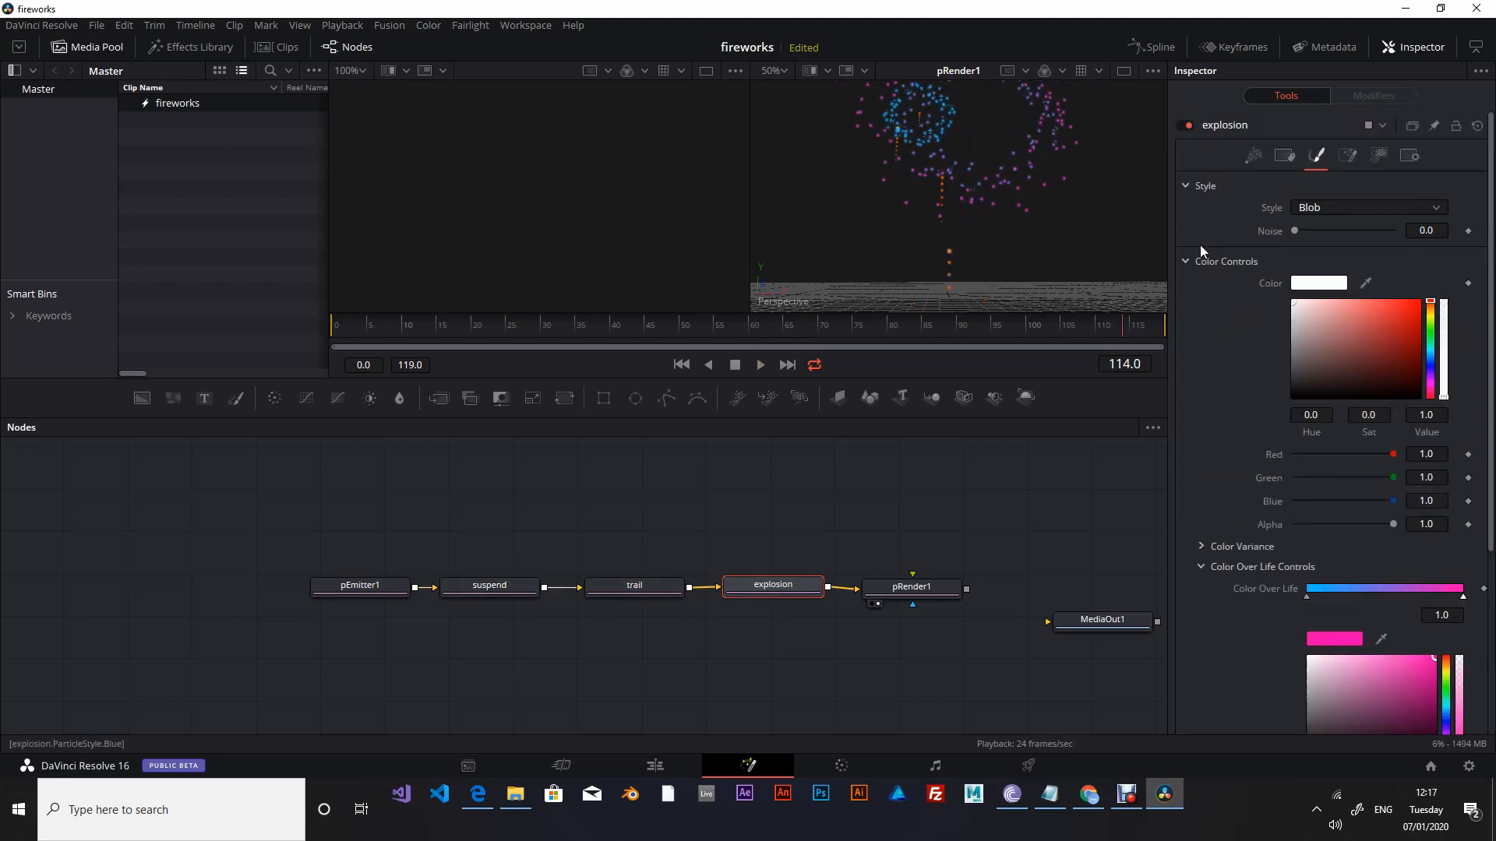
{"action": "left_click", "coordinate": [1253, 155]}
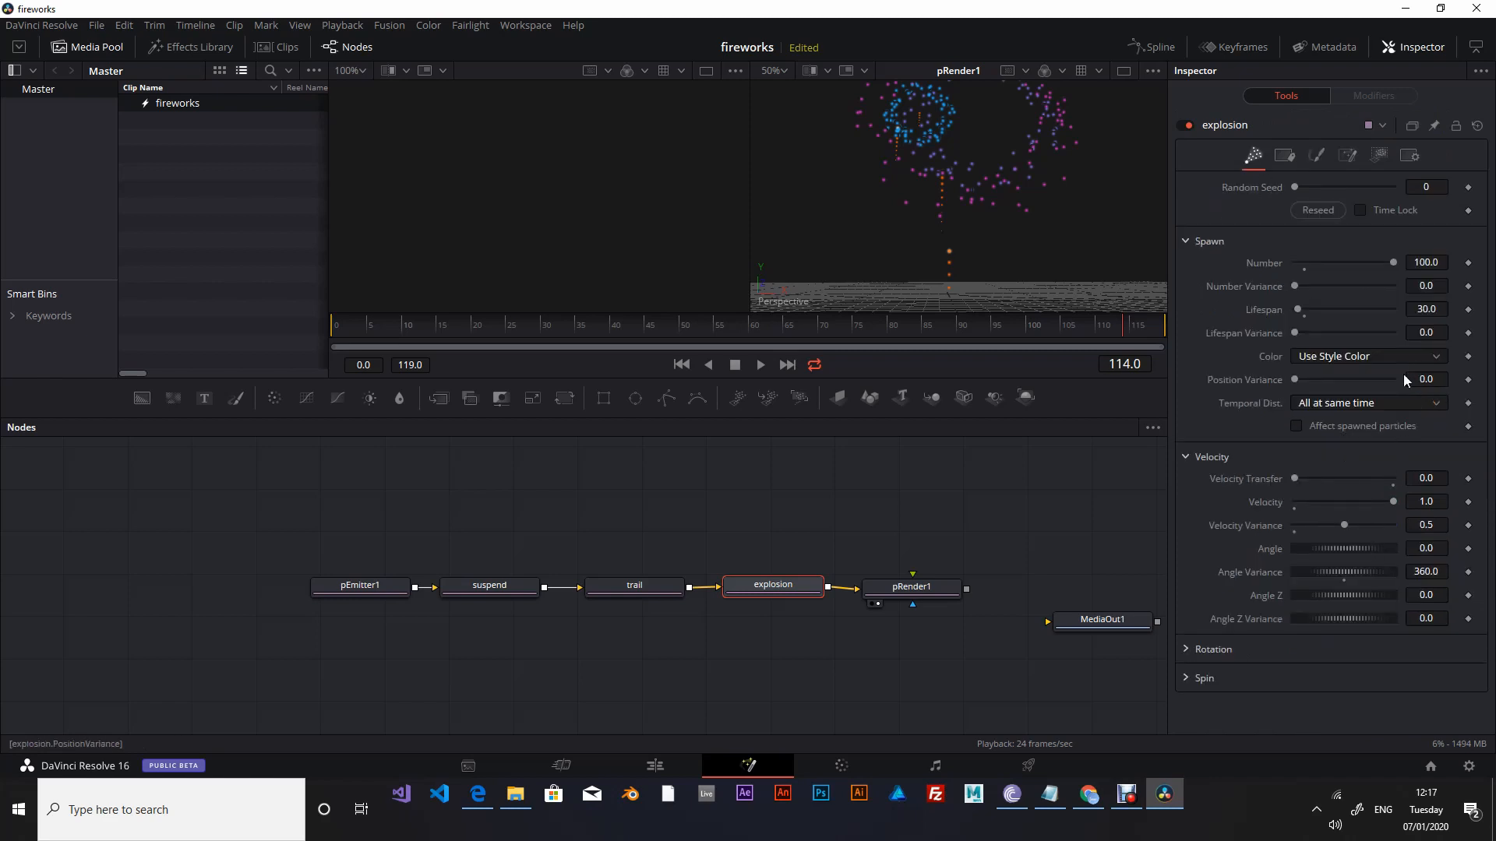
{"action": "mouse_move", "coordinate": [1387, 500]}
{"action": "left_mouse_down"}
{"action": "mouse_move", "coordinate": [1354, 507]}
{"action": "mouse_move", "coordinate": [1366, 498]}
{"action": "left_mouse_up"}
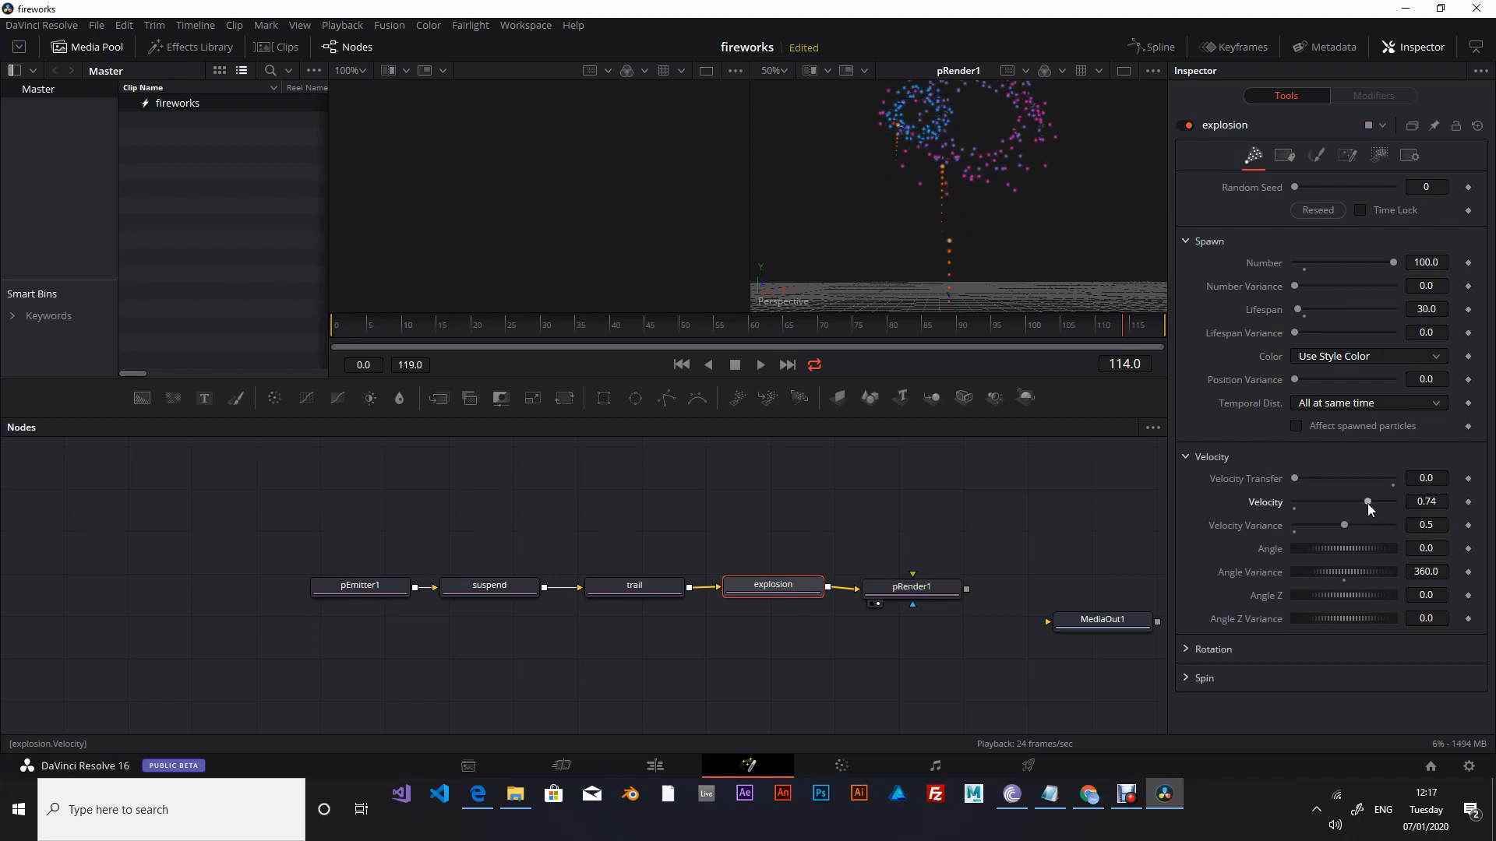
{"action": "left_click", "coordinate": [1432, 502]}
{"action": "type", "text": "0."}
{"action": "key", "text": "Tab"}
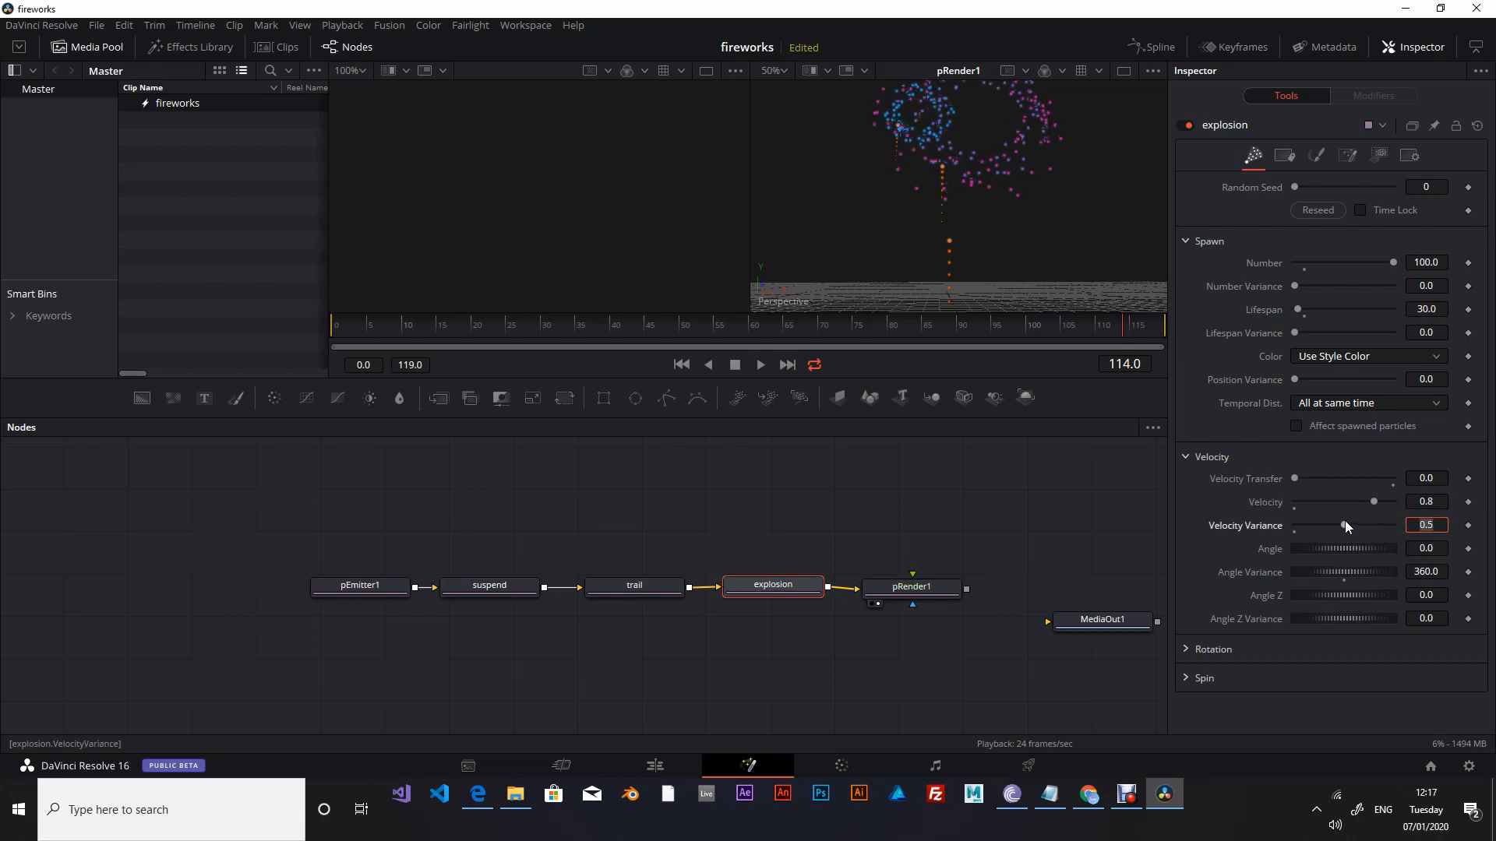
Try a velocity variance of 0.3 on the explosion node and play the animation from the first frame.
{"action": "left_click_drag", "start_coordinate": [1345, 520], "coordinate": [1335, 521]}
{"action": "left_click", "coordinate": [1432, 524]}
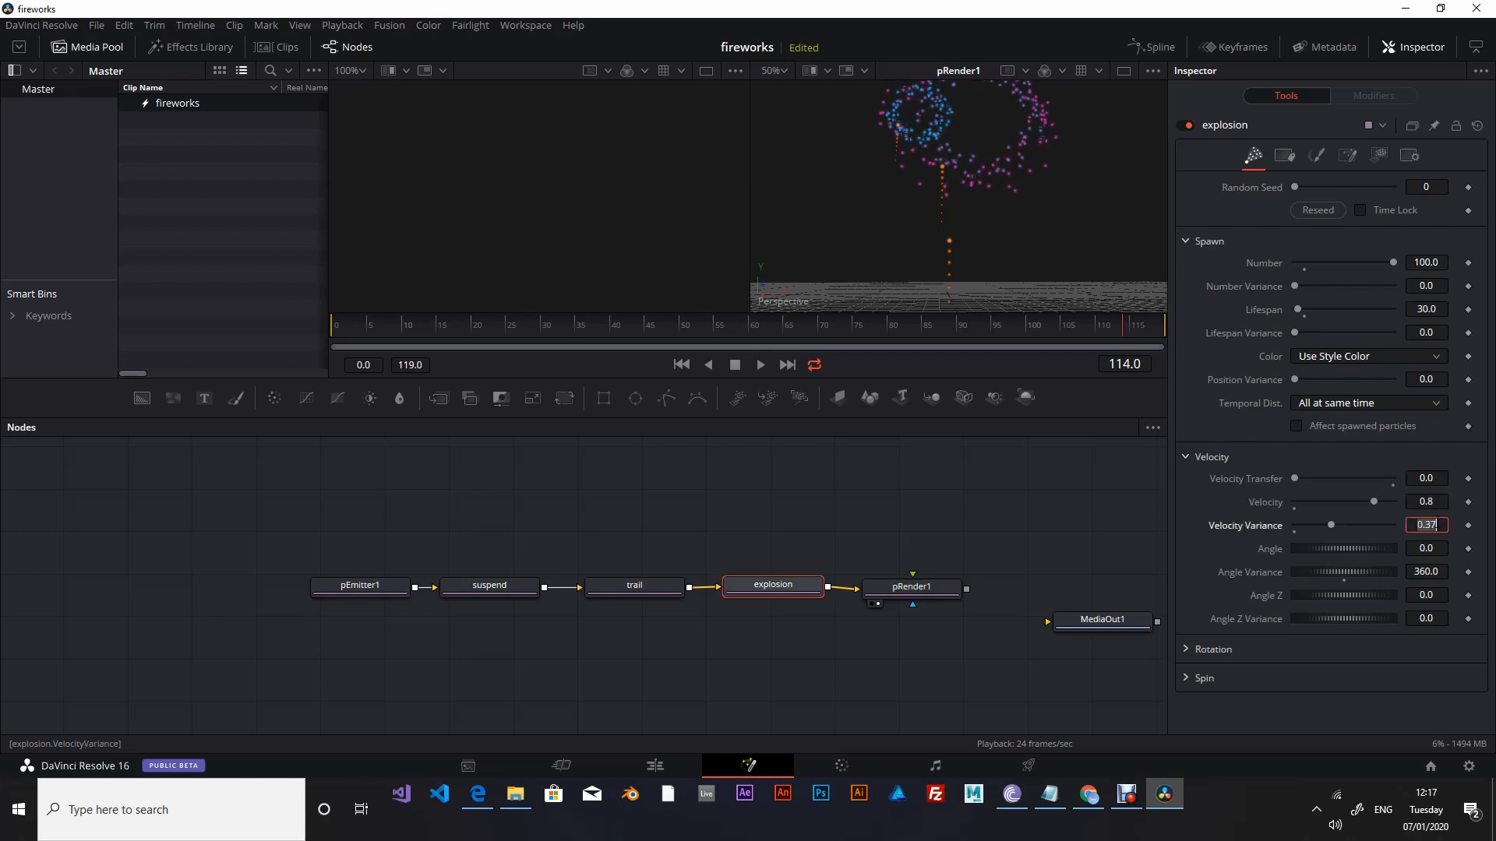
{"action": "type", "text": "0.3"}
{"action": "key", "text": "Tab"}
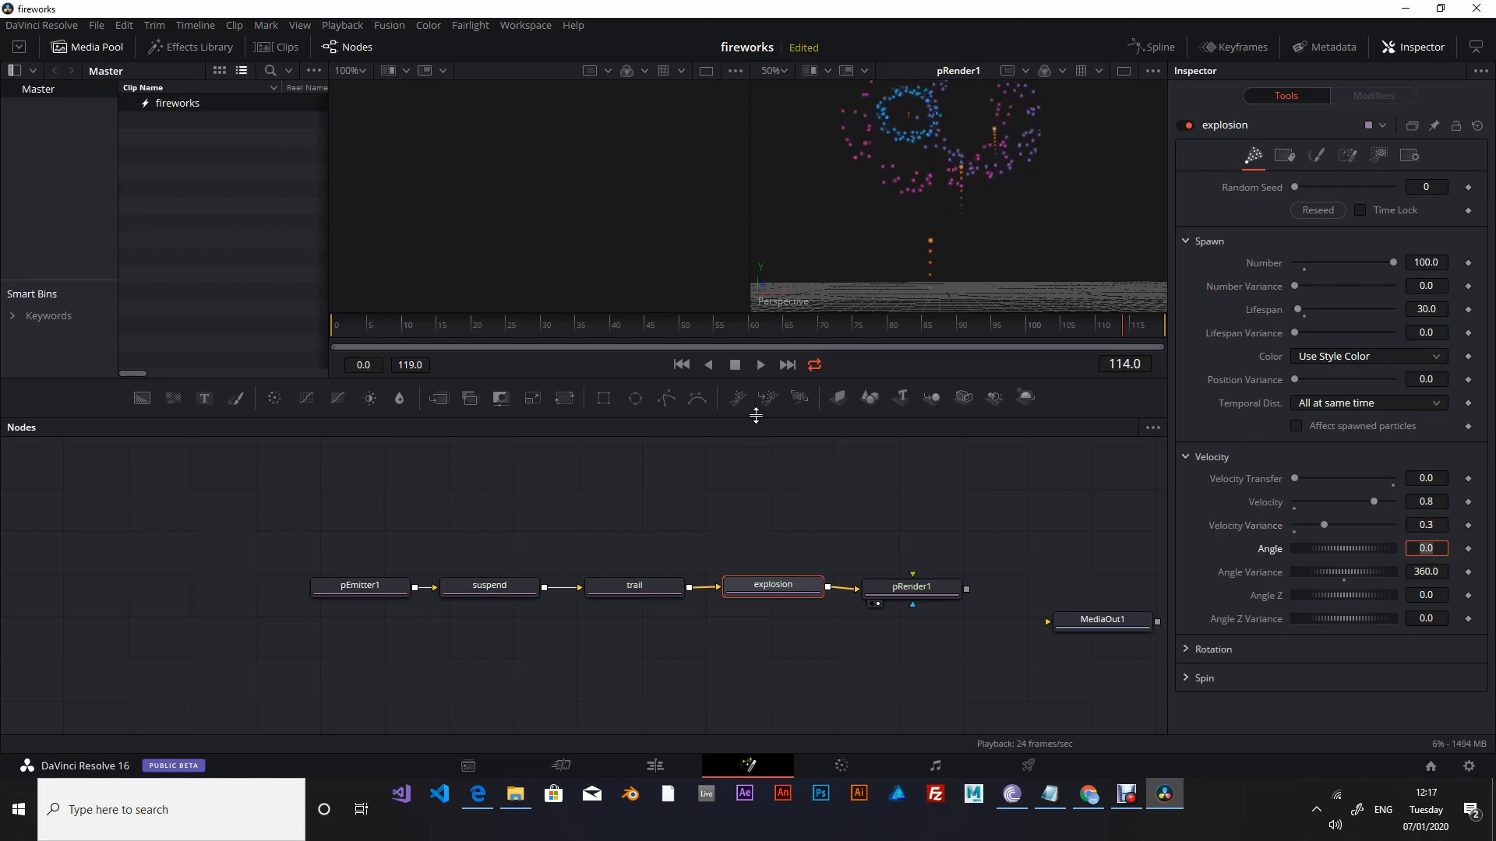
{"action": "left_click", "coordinate": [682, 364]}
{"action": "left_click", "coordinate": [762, 366]}
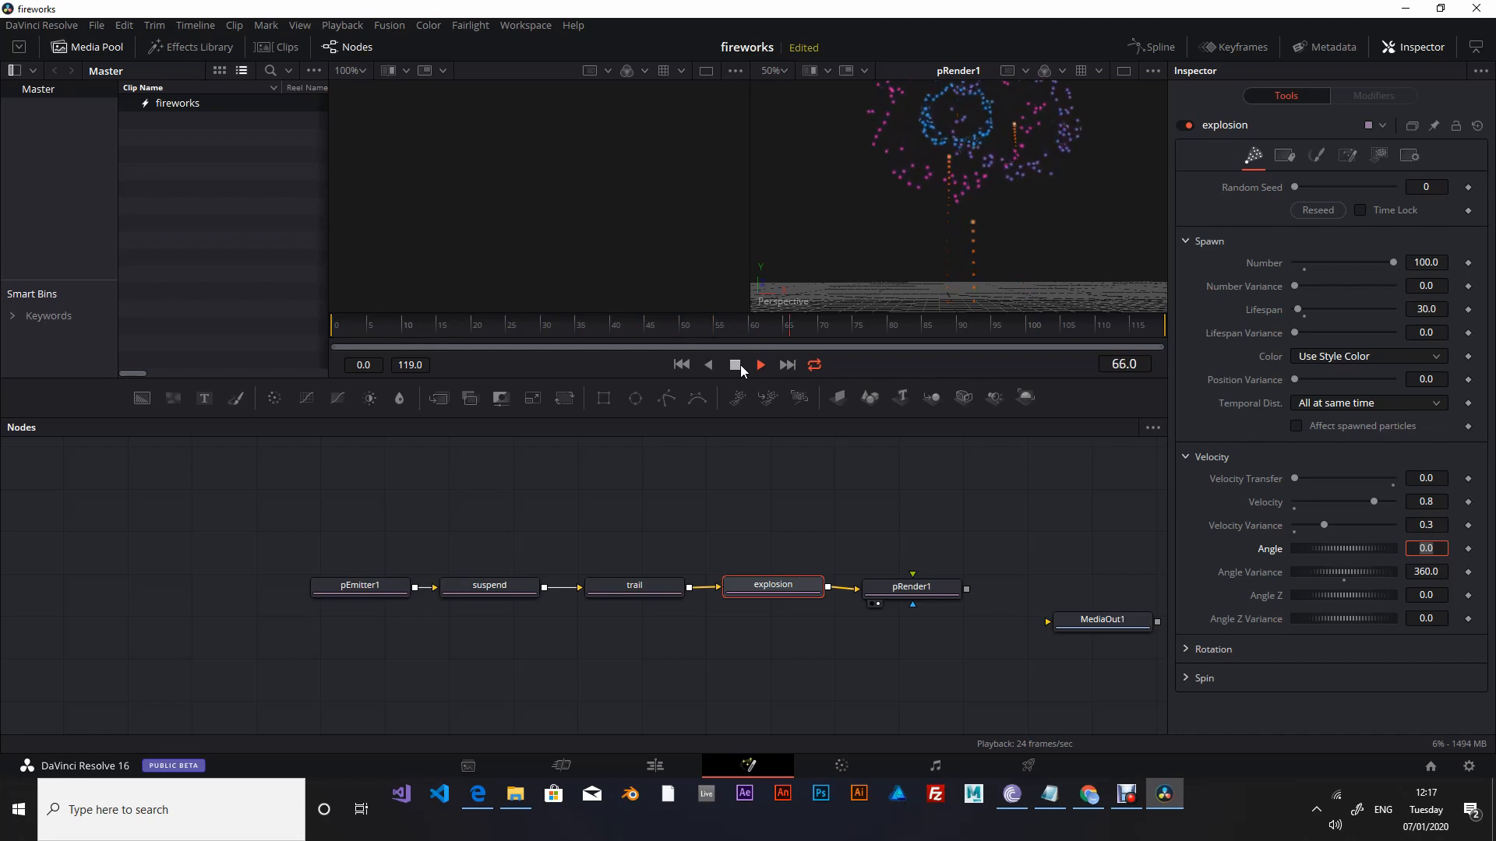
{"action": "left_click", "coordinate": [740, 365]}
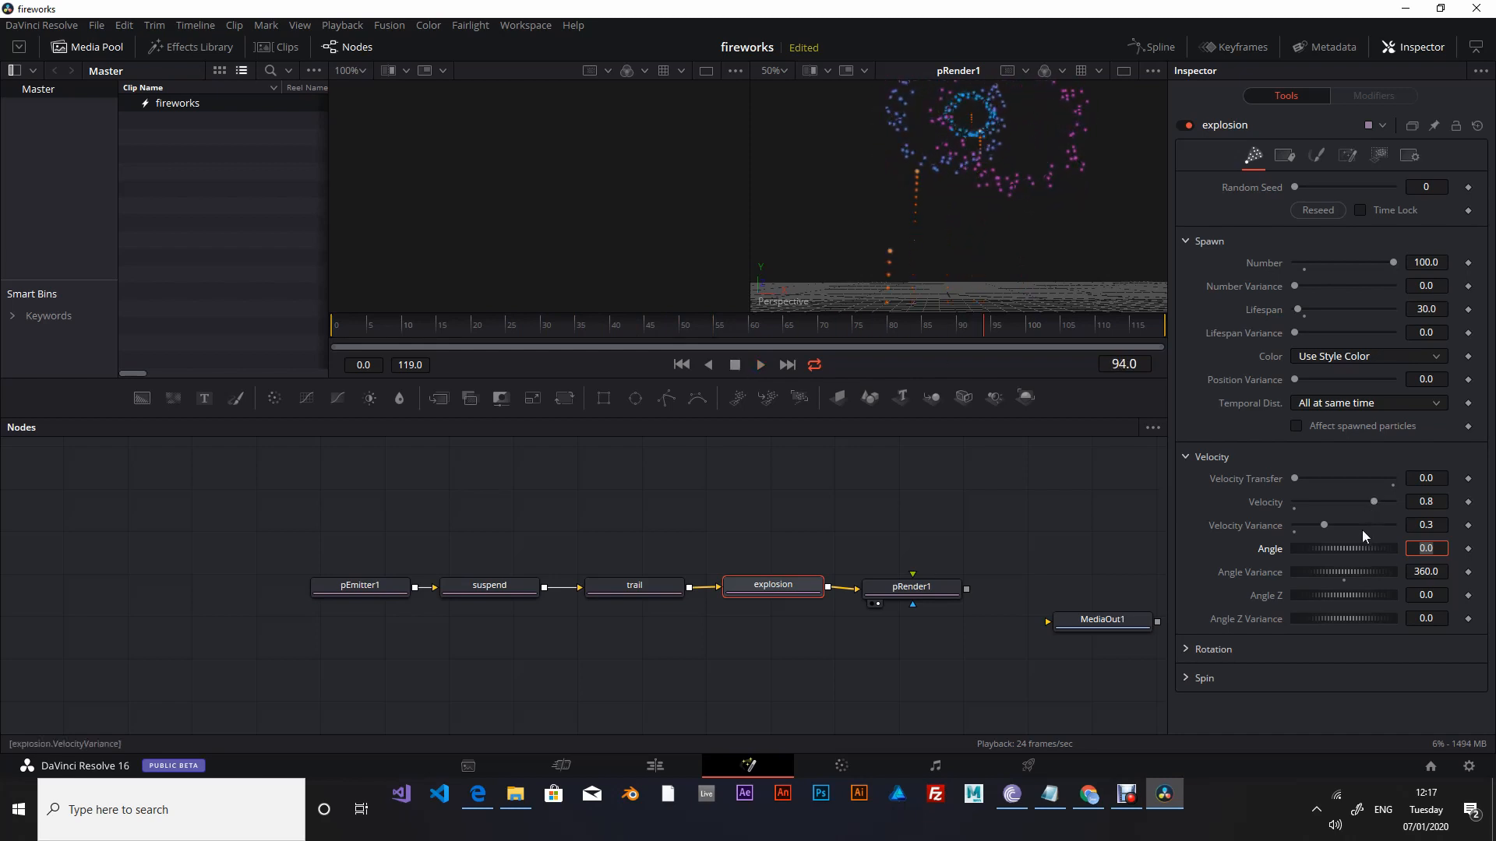
Set the explosion node's velocity variance back to 0.5 and replay the animation from the first frame.
{"action": "left_click", "coordinate": [1438, 525]}
{"action": "type", "text": "0"}
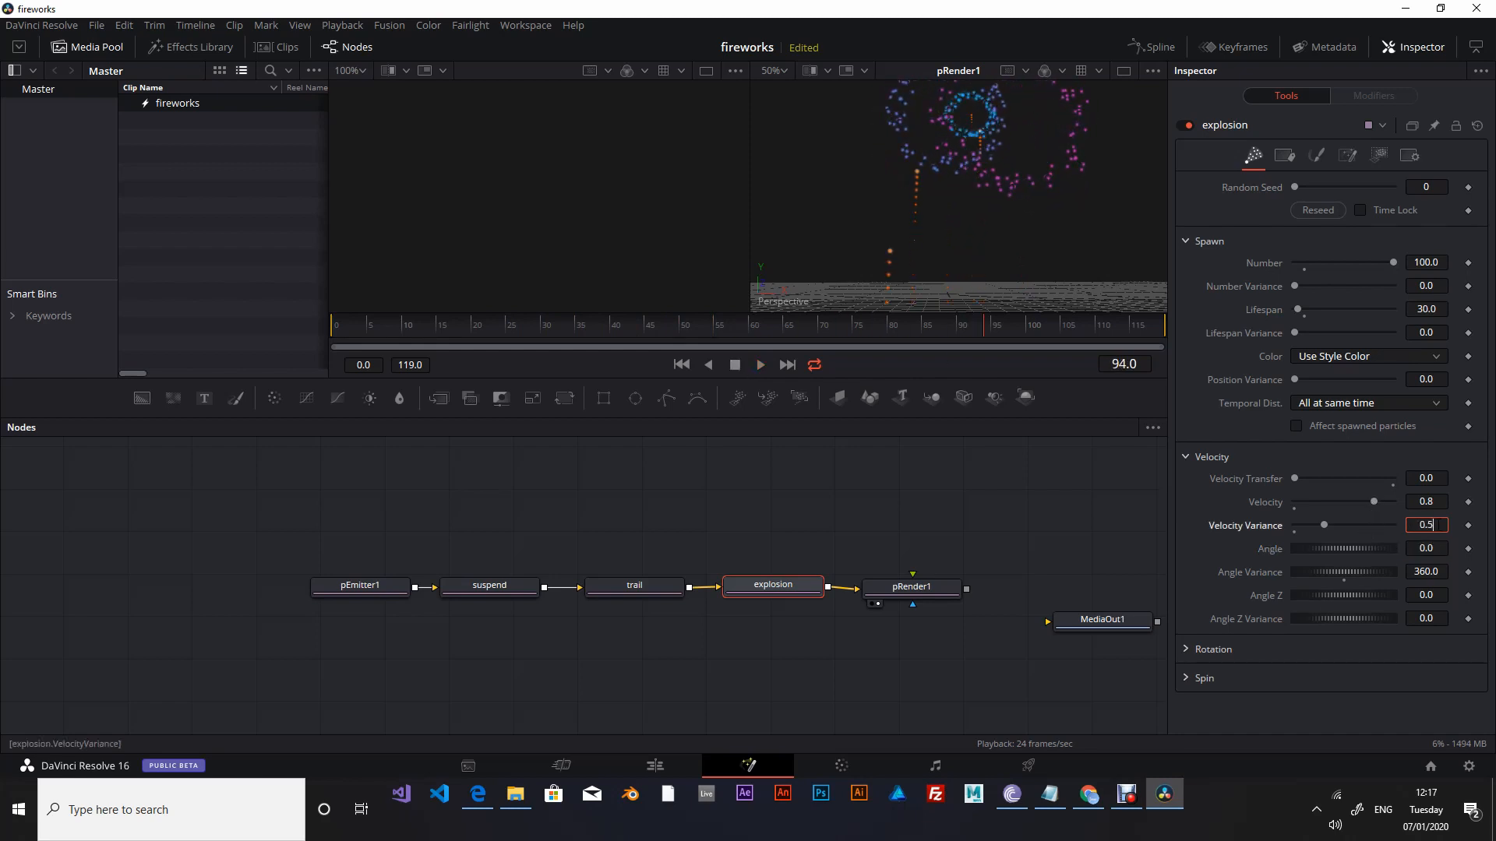
{"action": "type", "text": ".5"}
{"action": "key", "text": "Tab"}
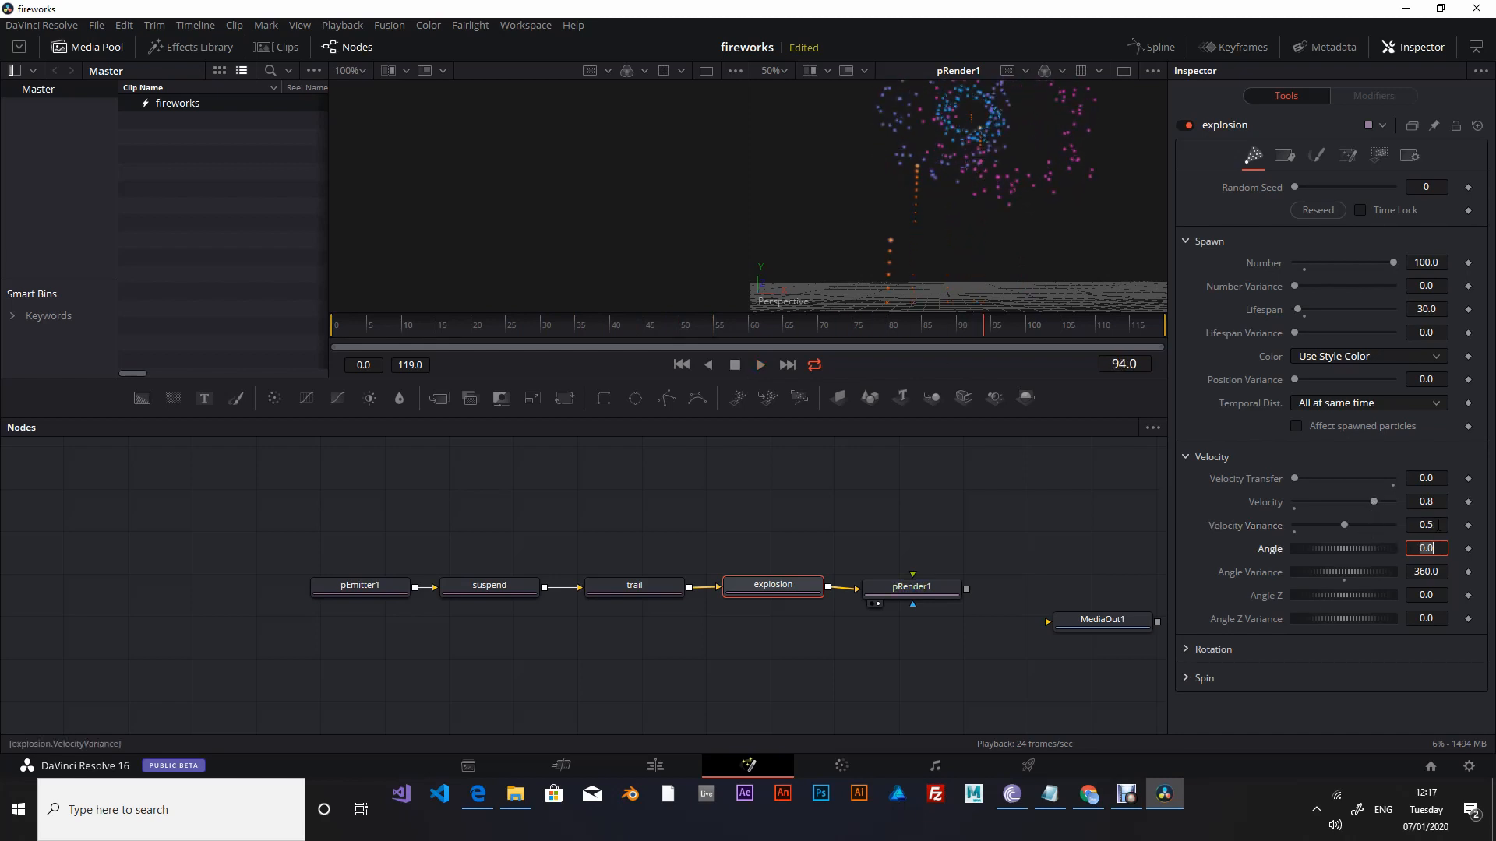
{"action": "left_click", "coordinate": [681, 364]}
{"action": "left_click", "coordinate": [761, 365]}
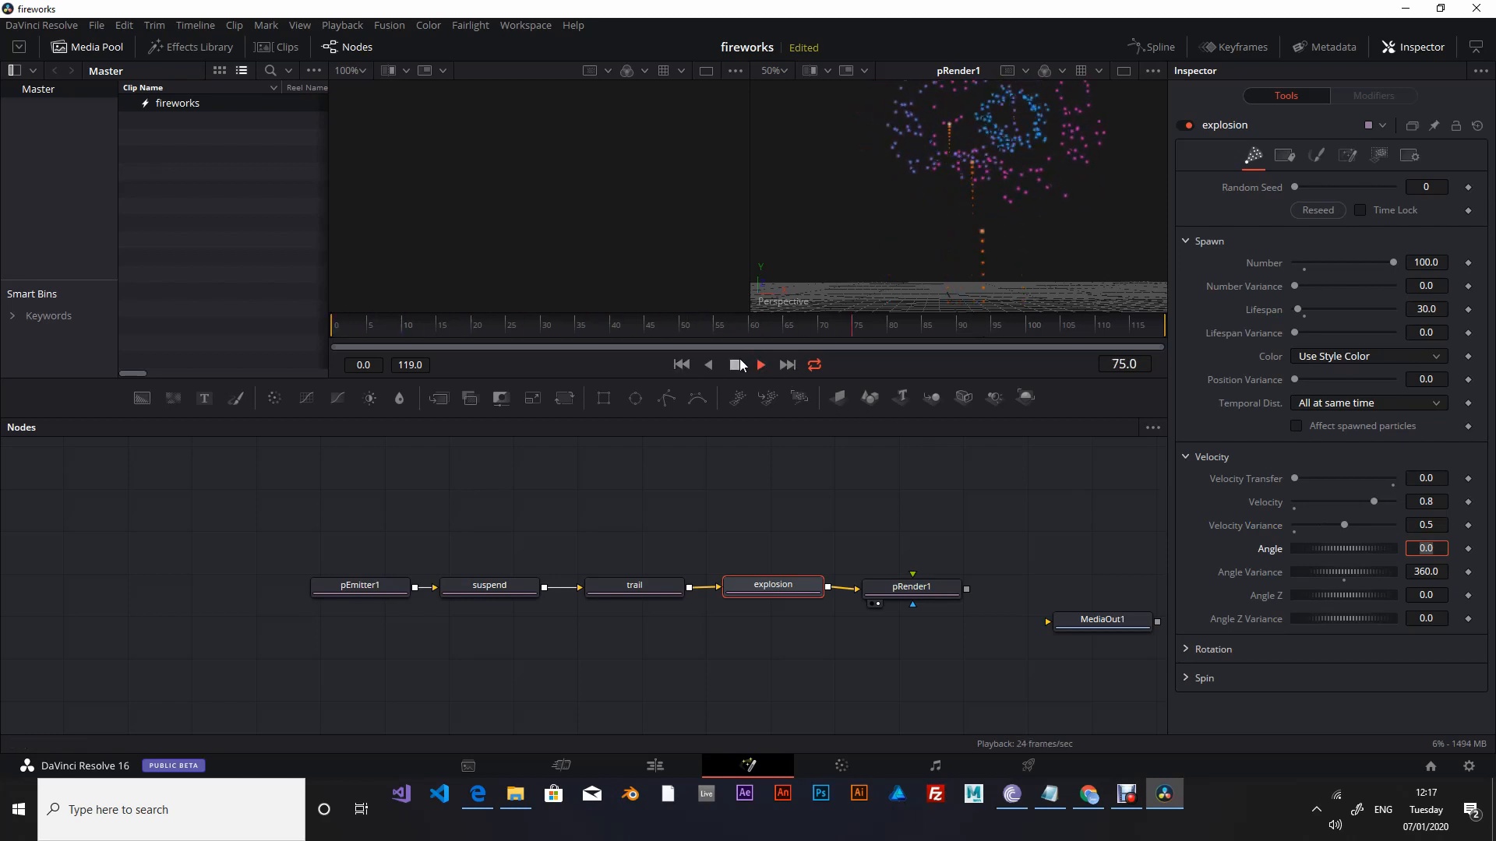
{"action": "left_click", "coordinate": [736, 365]}
Go to frame 47 and move the pEmitter1, suspend, trail and explosion nodes away from pRender1 to open a gap in the chain.
{"action": "left_click", "coordinate": [677, 328]}
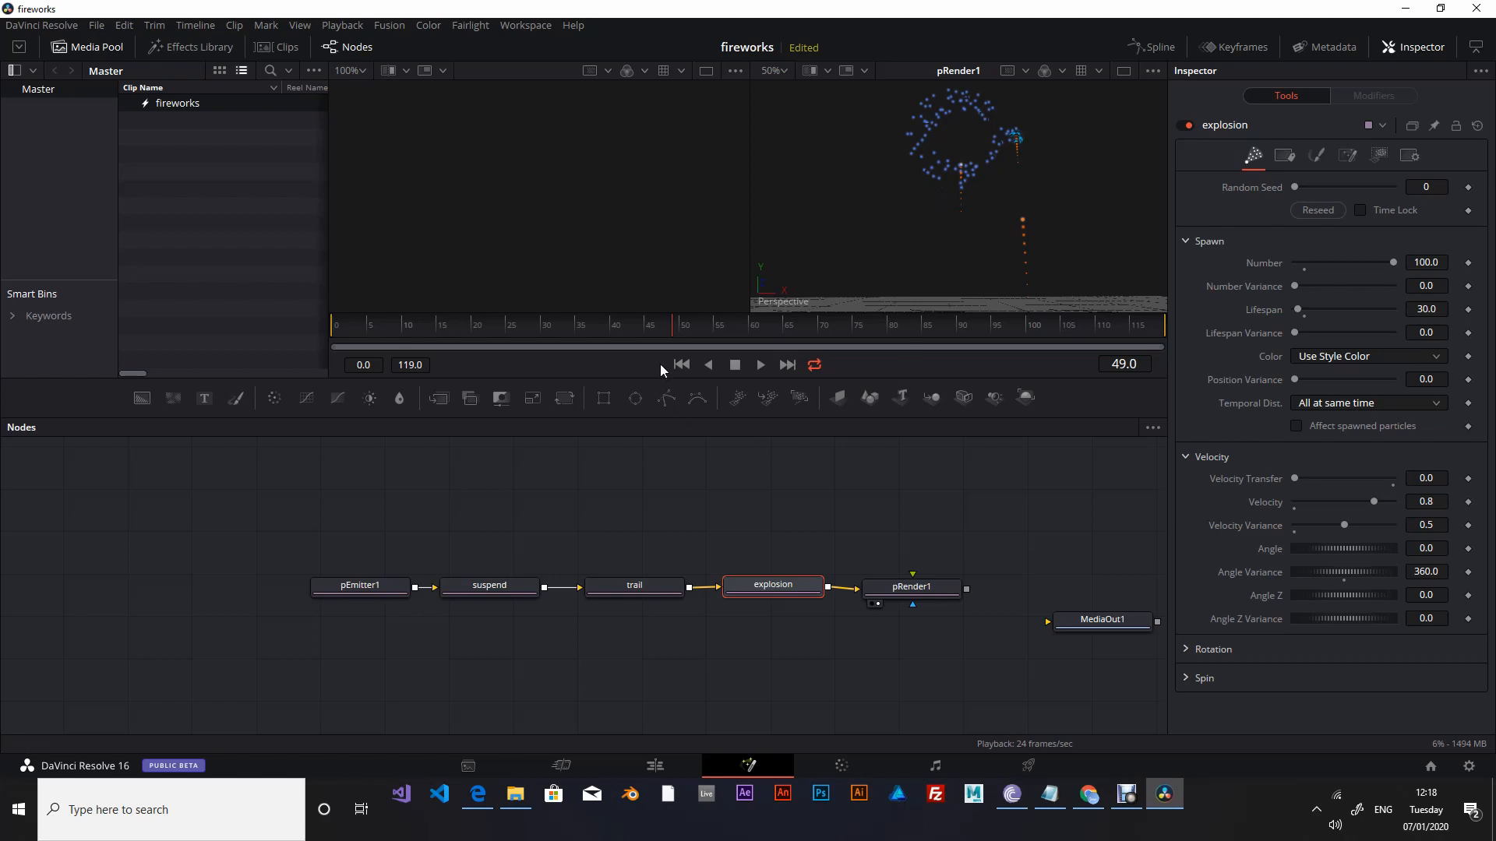
{"action": "mouse_move", "coordinate": [656, 328]}
{"action": "left_mouse_down"}
{"action": "mouse_move", "coordinate": [678, 322]}
{"action": "mouse_move", "coordinate": [661, 320]}
{"action": "left_mouse_up"}
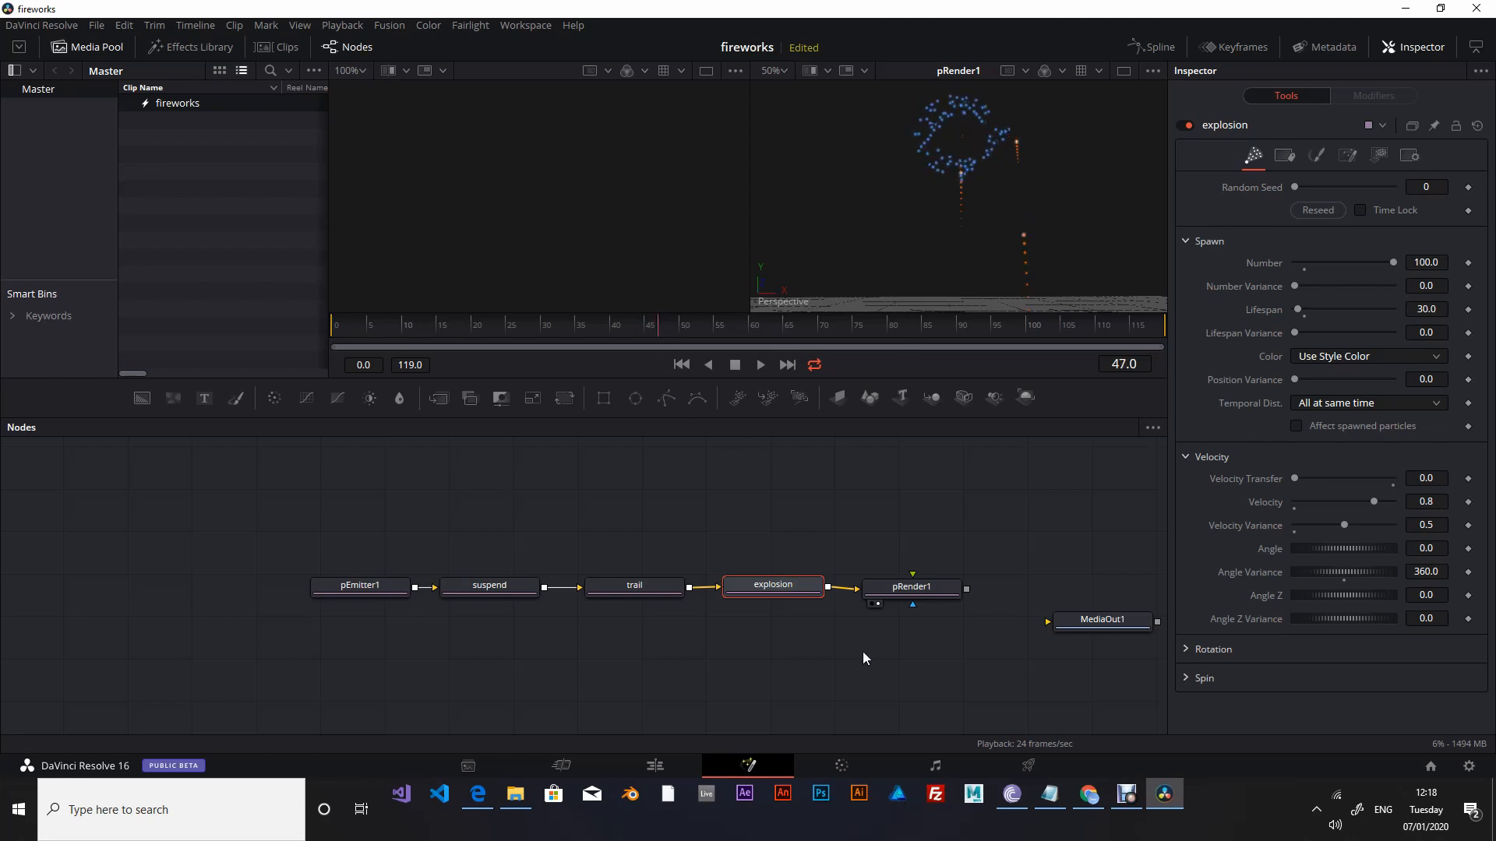
{"action": "left_click_drag", "start_coordinate": [857, 649], "coordinate": [387, 554]}
{"action": "left_click_drag", "start_coordinate": [782, 592], "coordinate": [621, 594]}
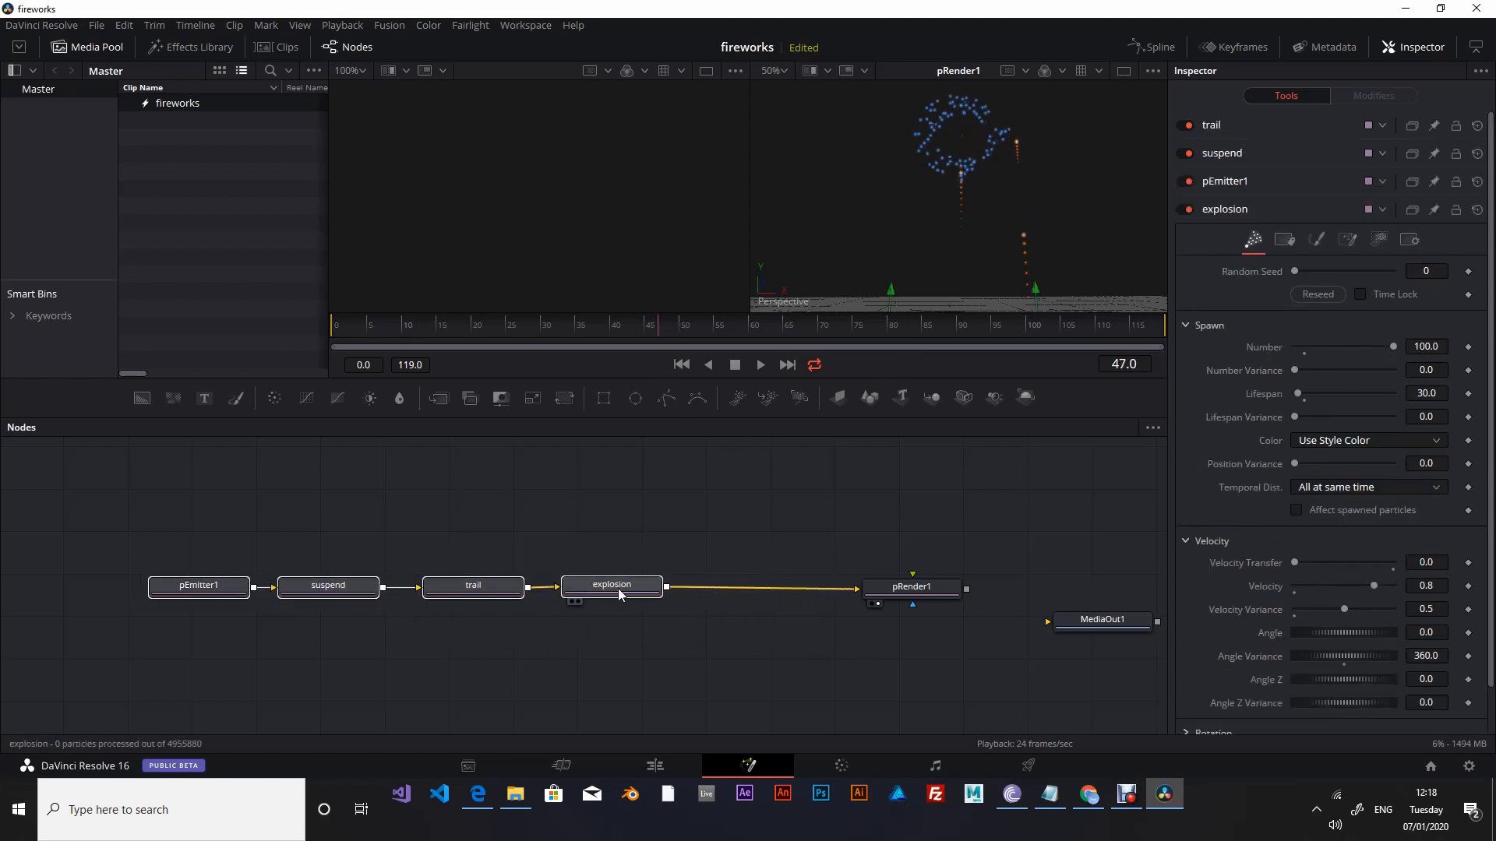
{"action": "left_click", "coordinate": [634, 602]}
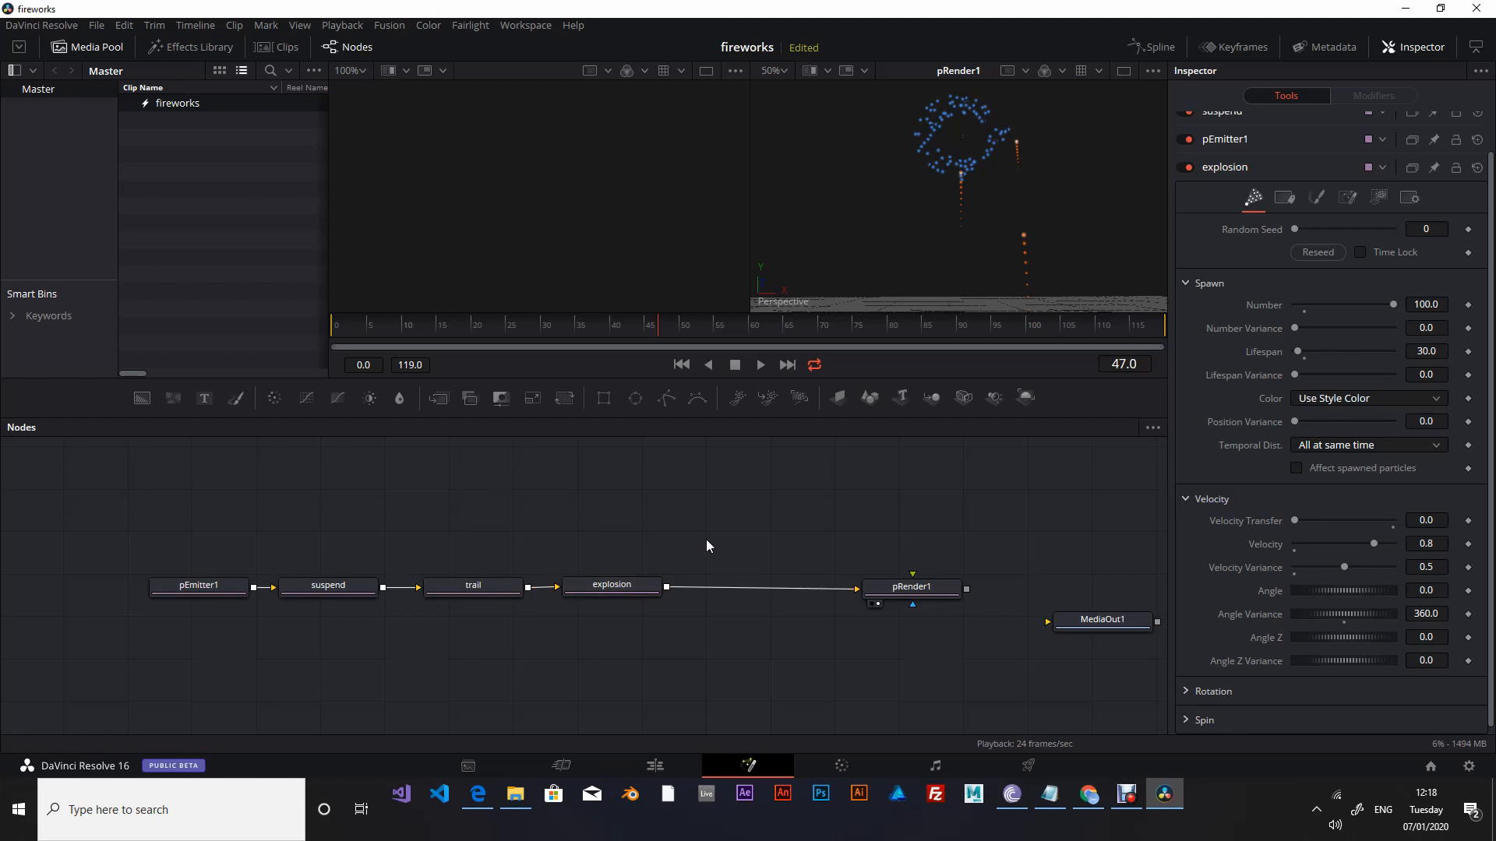
Add a pSpawn node and place it unconnected above the gap between the explosion and pRender1 nodes.
{"action": "key", "text": "shift+space"}
{"action": "type", "text": "pSpawn"}
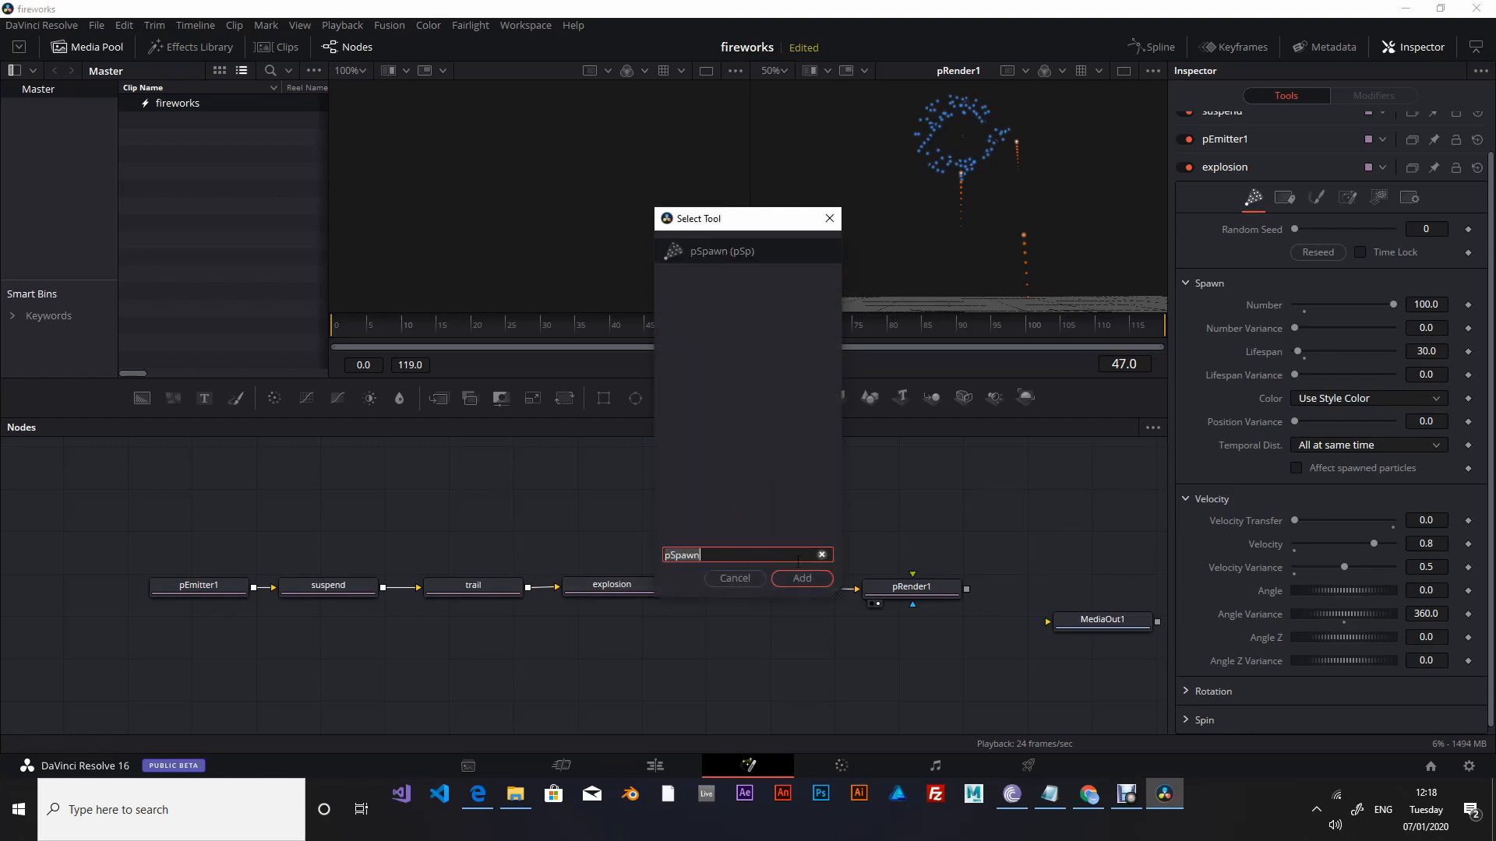
{"action": "key", "text": "Return"}
{"action": "left_click_drag", "start_coordinate": [684, 551], "coordinate": [765, 515]}
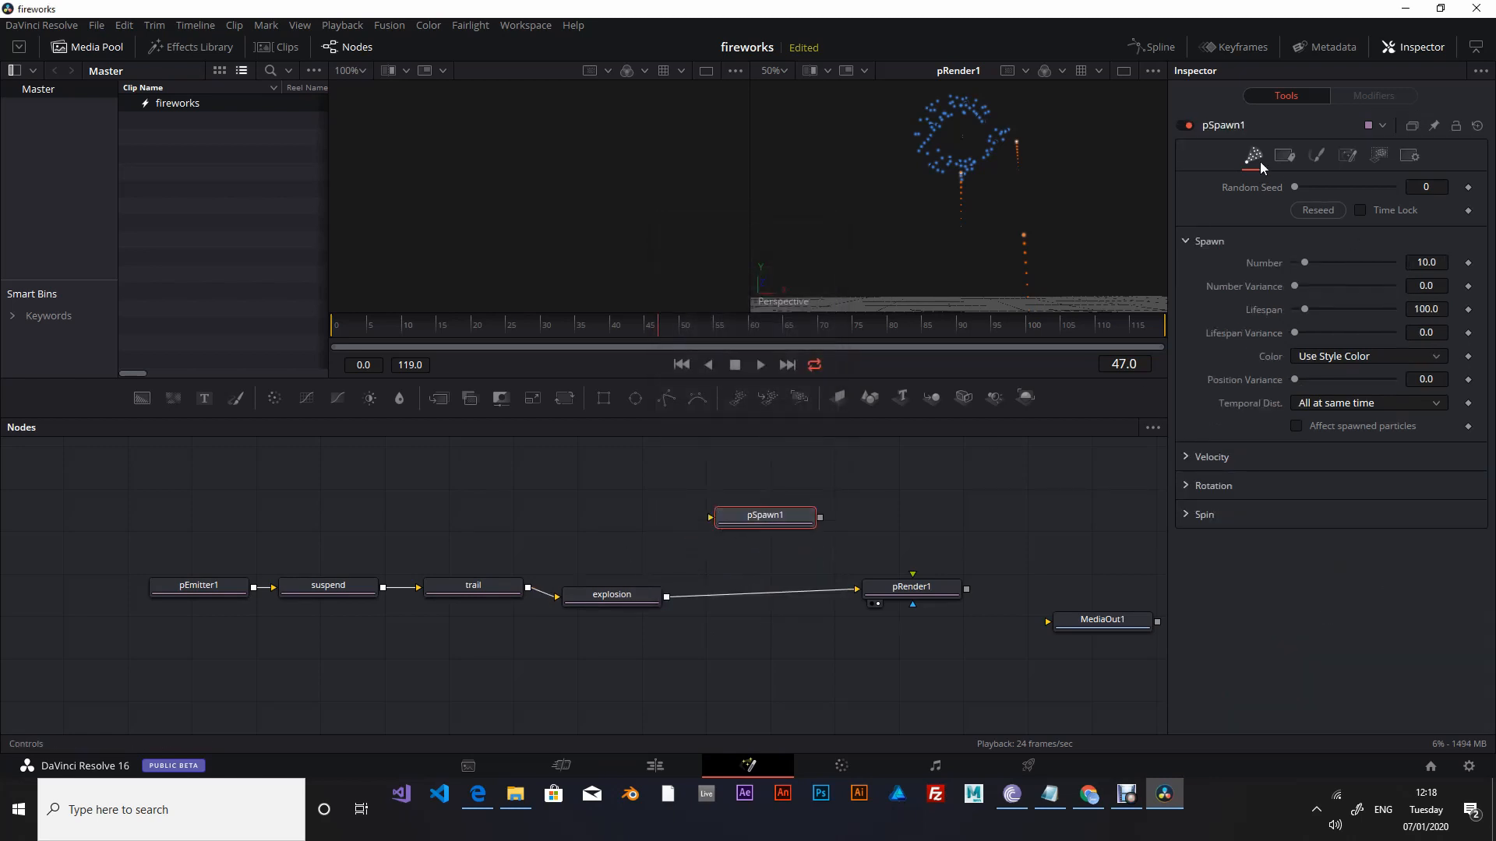
Set the new pSpawn node's spawn number to 0.1 and its lifespan to 30.
{"action": "double_click", "coordinate": [1428, 262]}
{"action": "type", "text": "."}
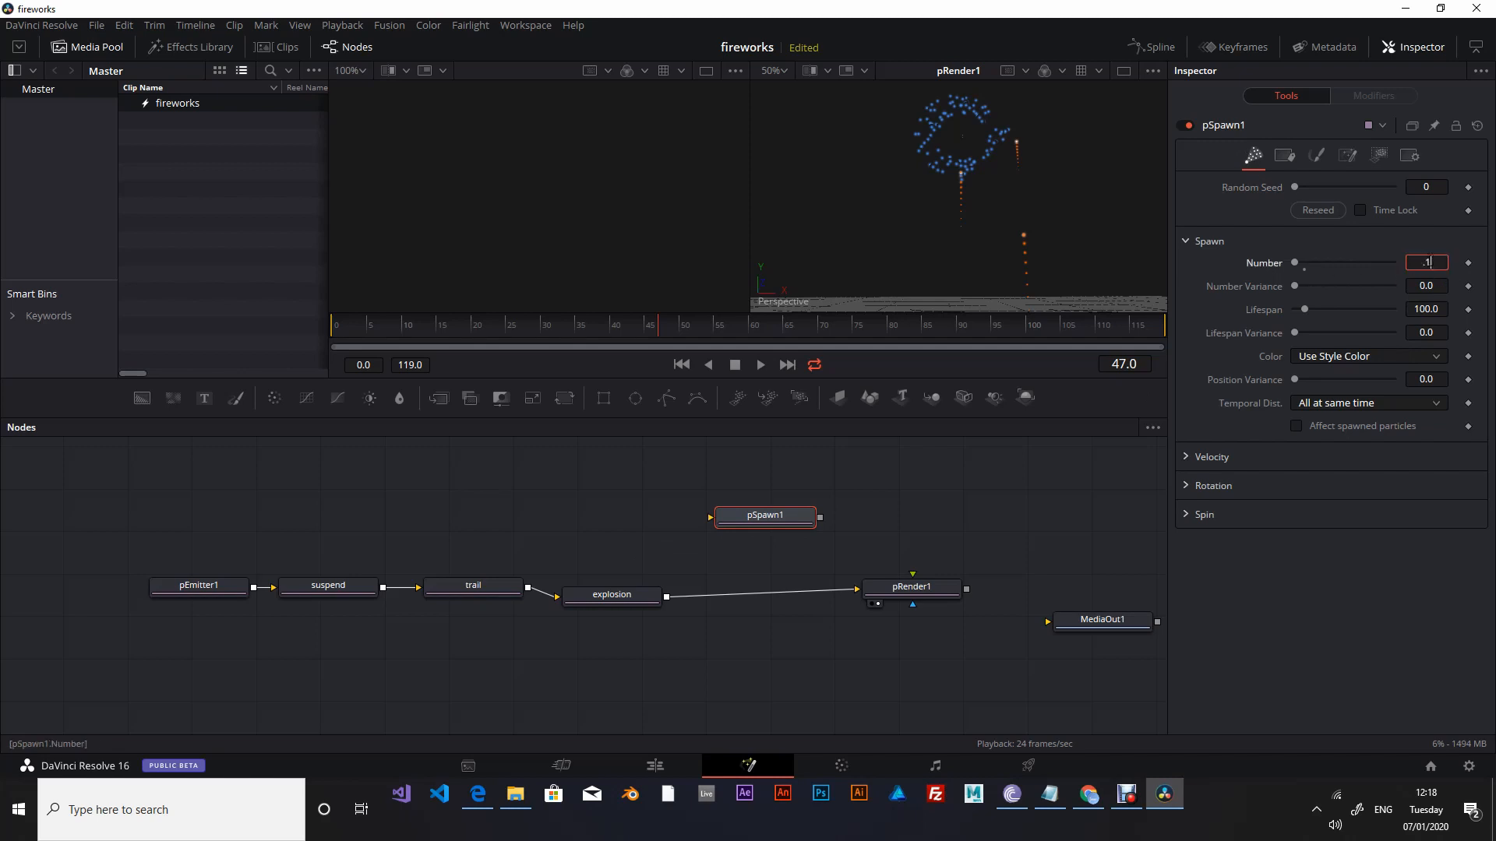
{"action": "type", "text": "1"}
{"action": "key", "text": "Tab"}
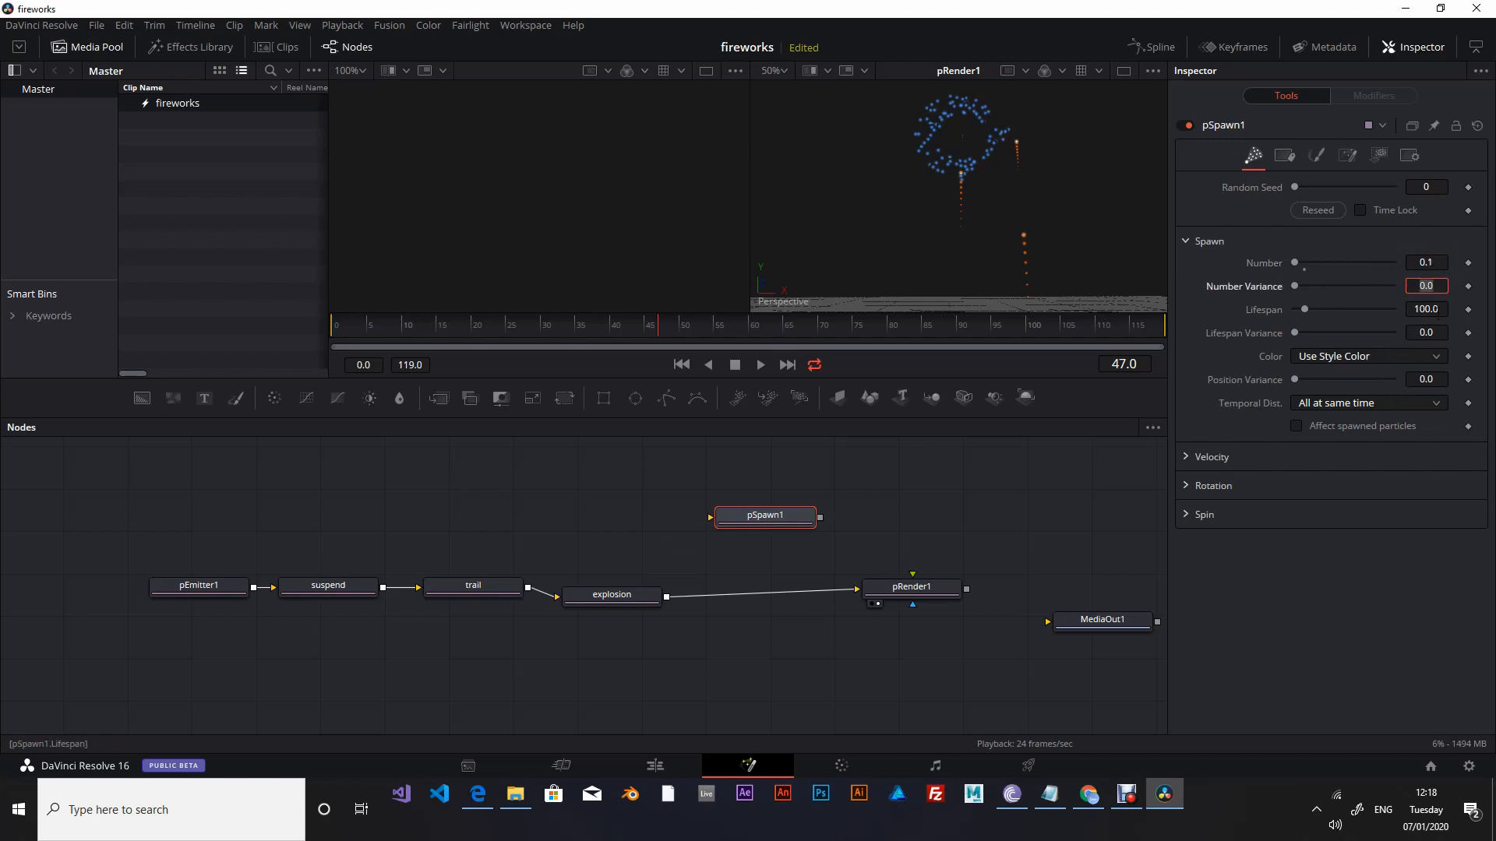
{"action": "key", "text": "Tab"}
{"action": "type", "text": "30"}
{"action": "key", "text": "Tab"}
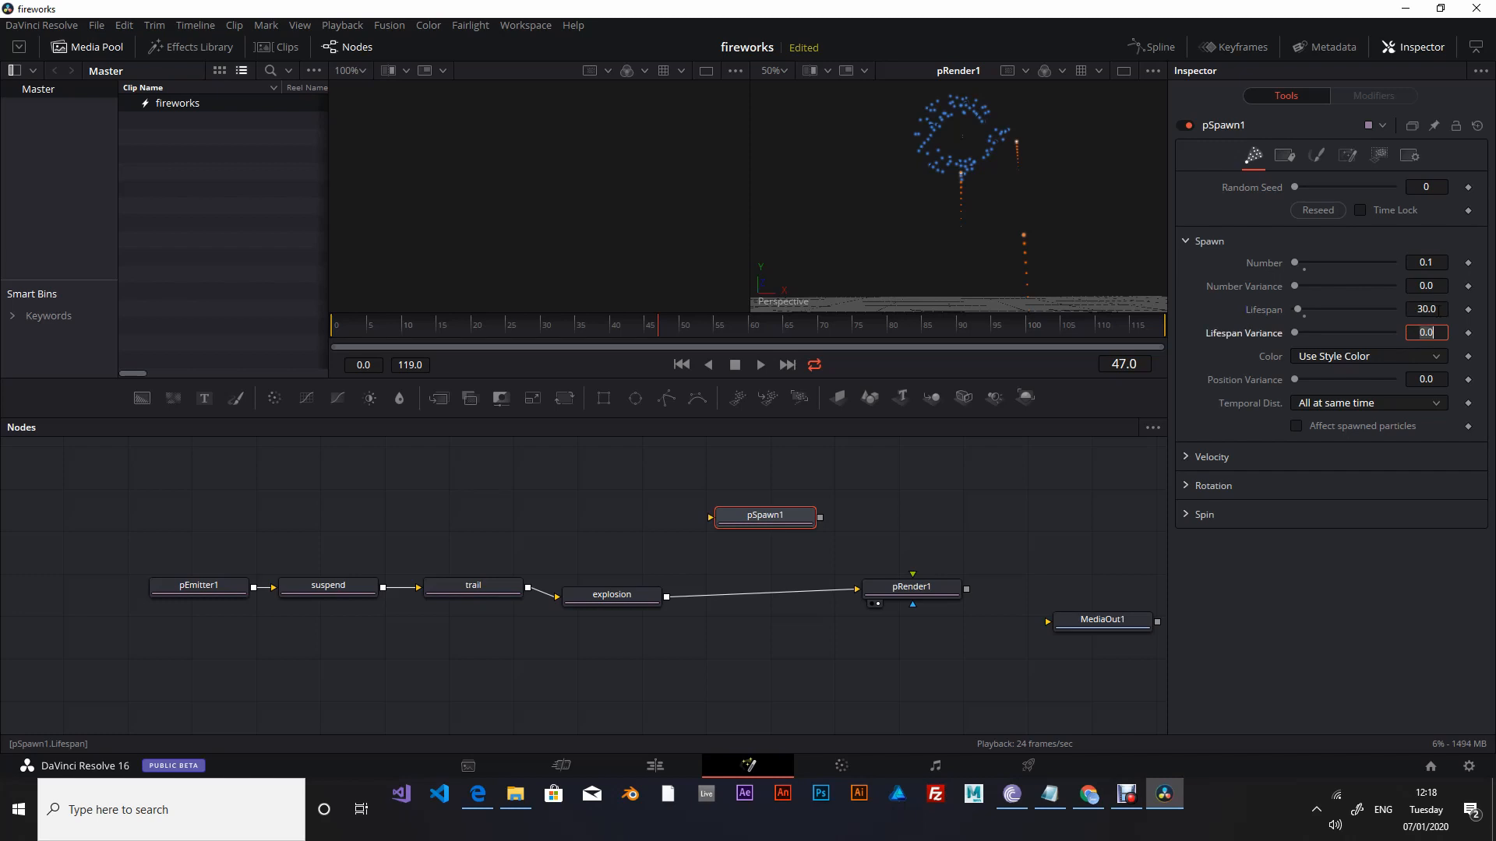
Insert the new pSpawn node between explosion and pRender1, and check which particle set the explosion node is assigned to.
{"action": "left_click_drag", "start_coordinate": [779, 520], "coordinate": [767, 592]}
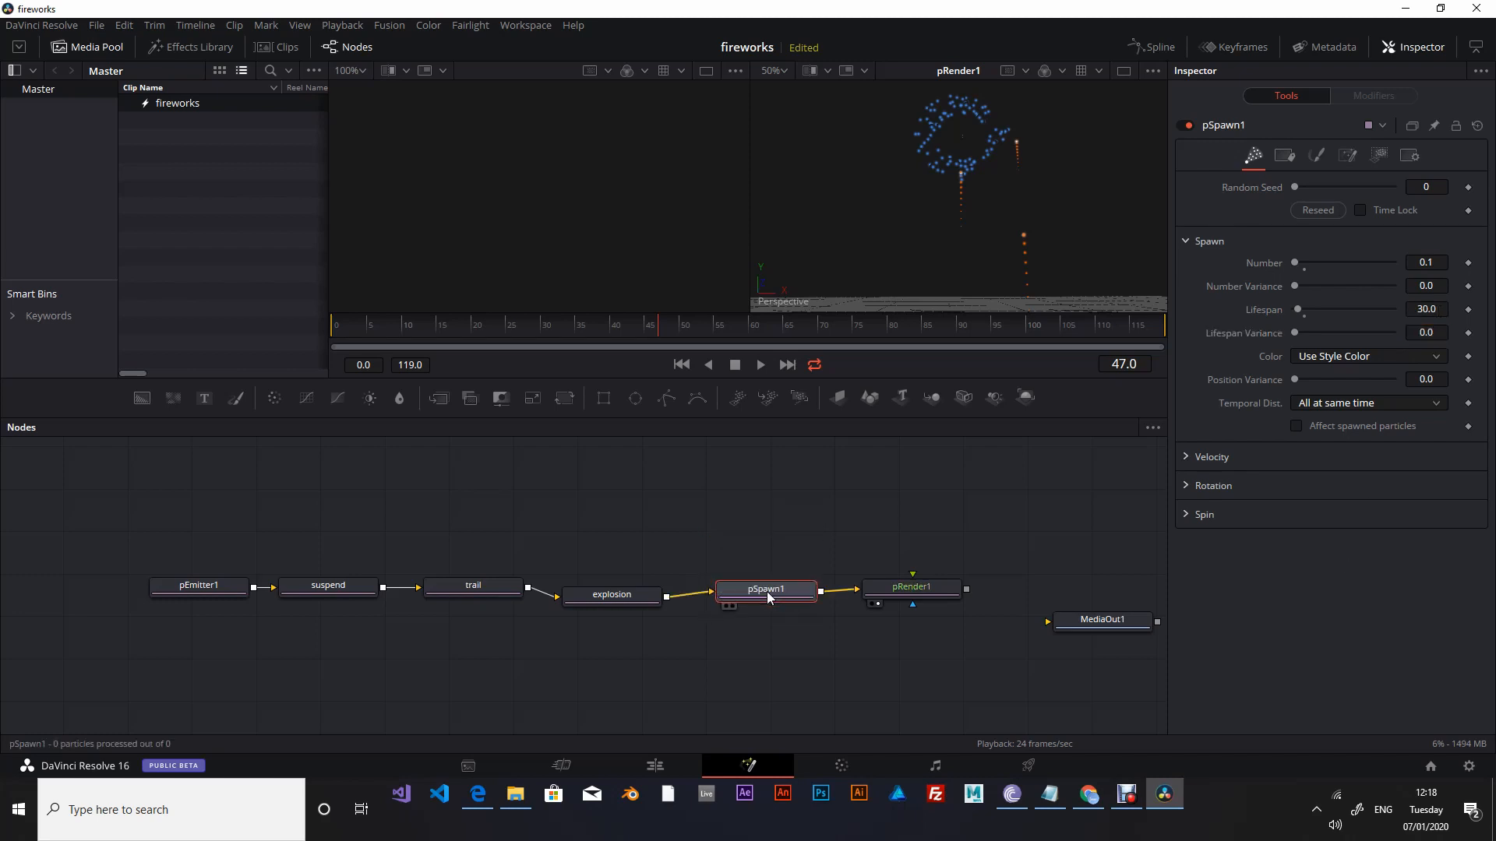
{"action": "left_click", "coordinate": [620, 598]}
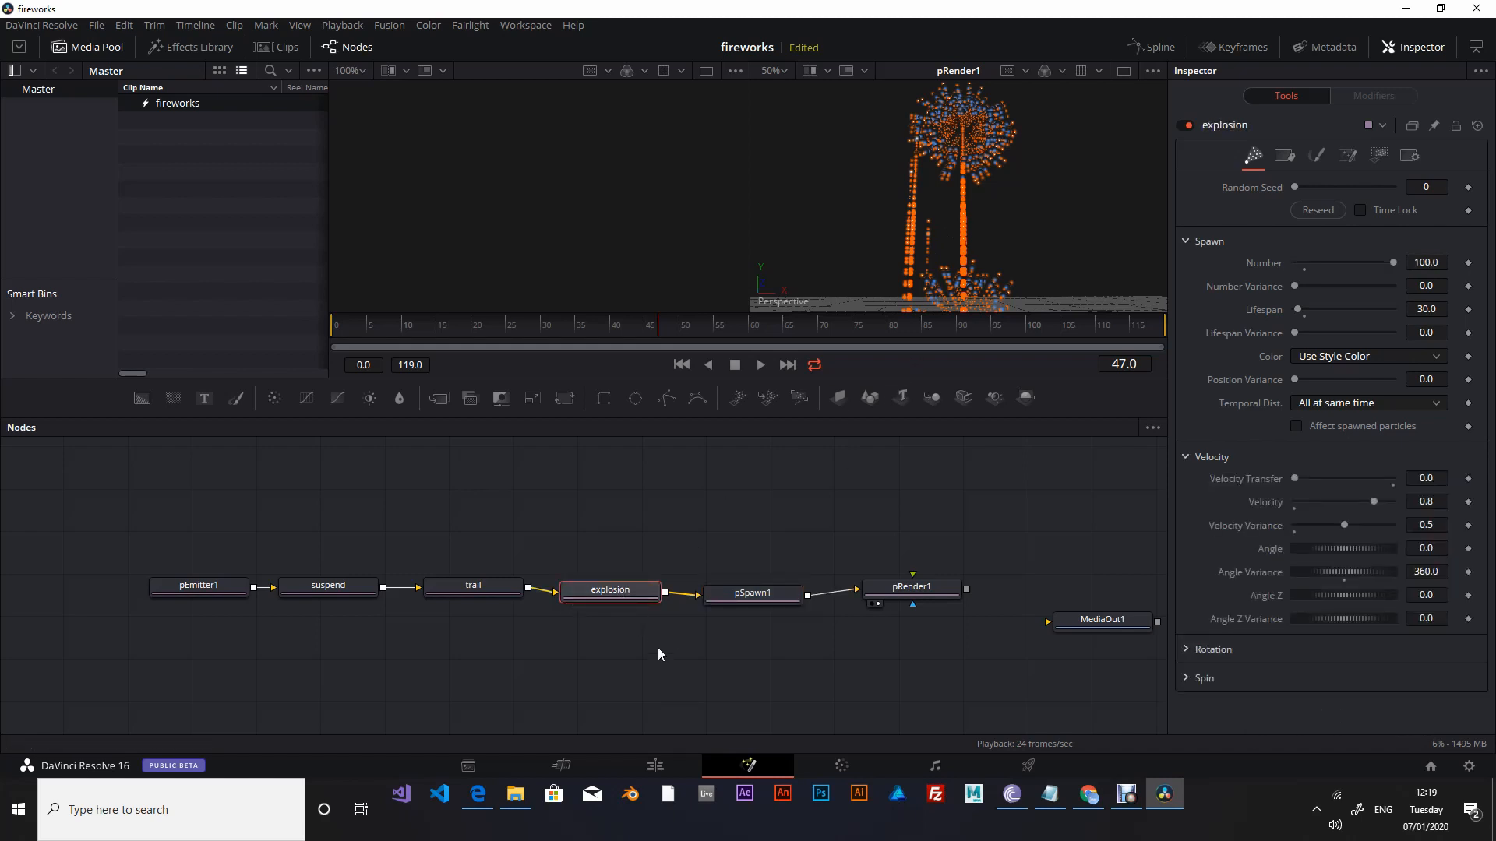
{"action": "left_click", "coordinate": [1286, 158]}
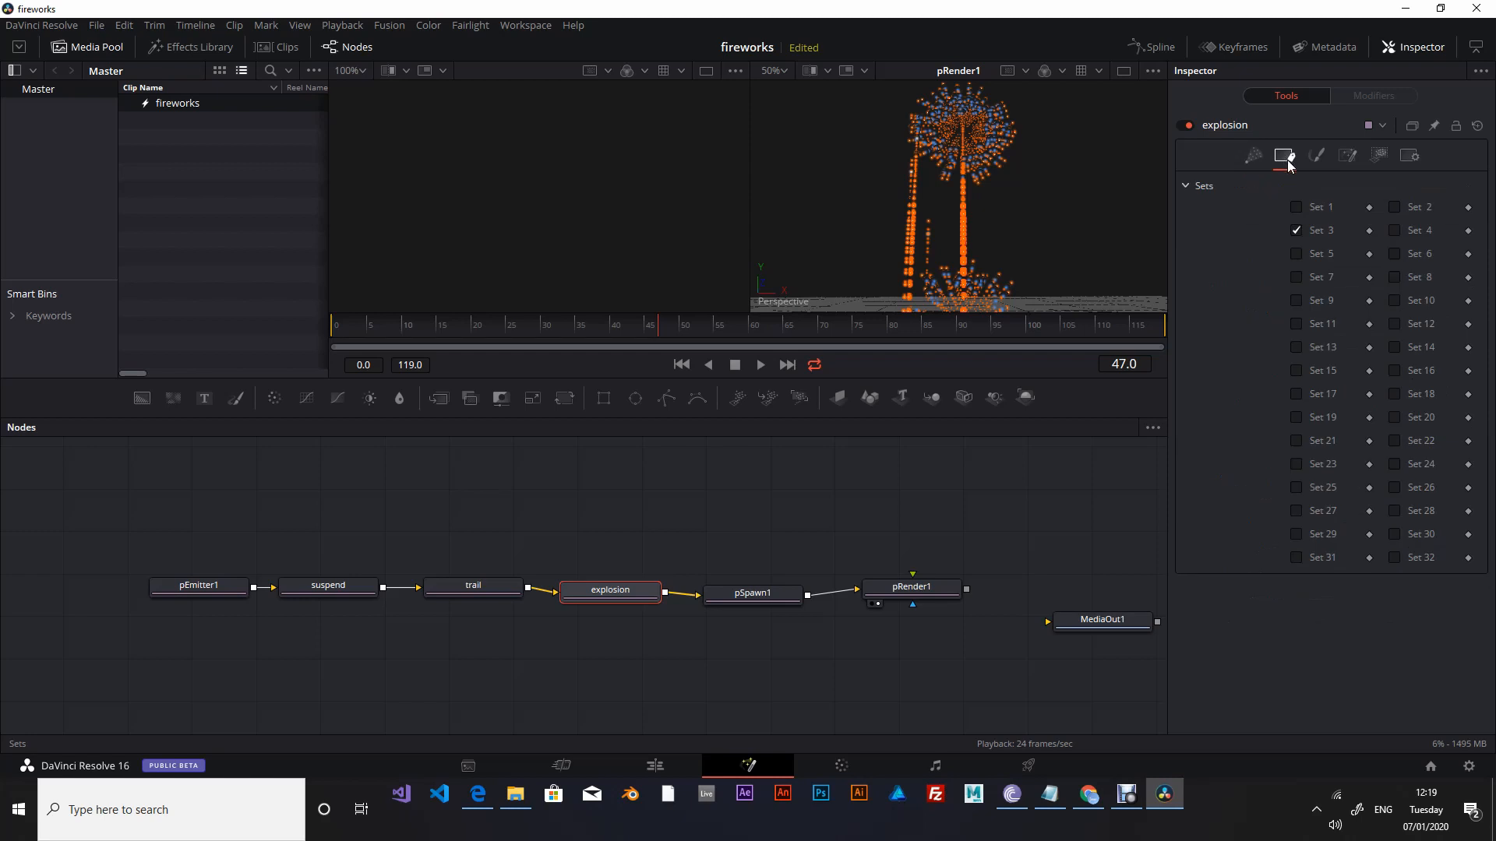
Set the pSpawn1 node's condition set mode to Don't affect specified sets and exclude Set 3 from the specified sets.
{"action": "left_click", "coordinate": [761, 597]}
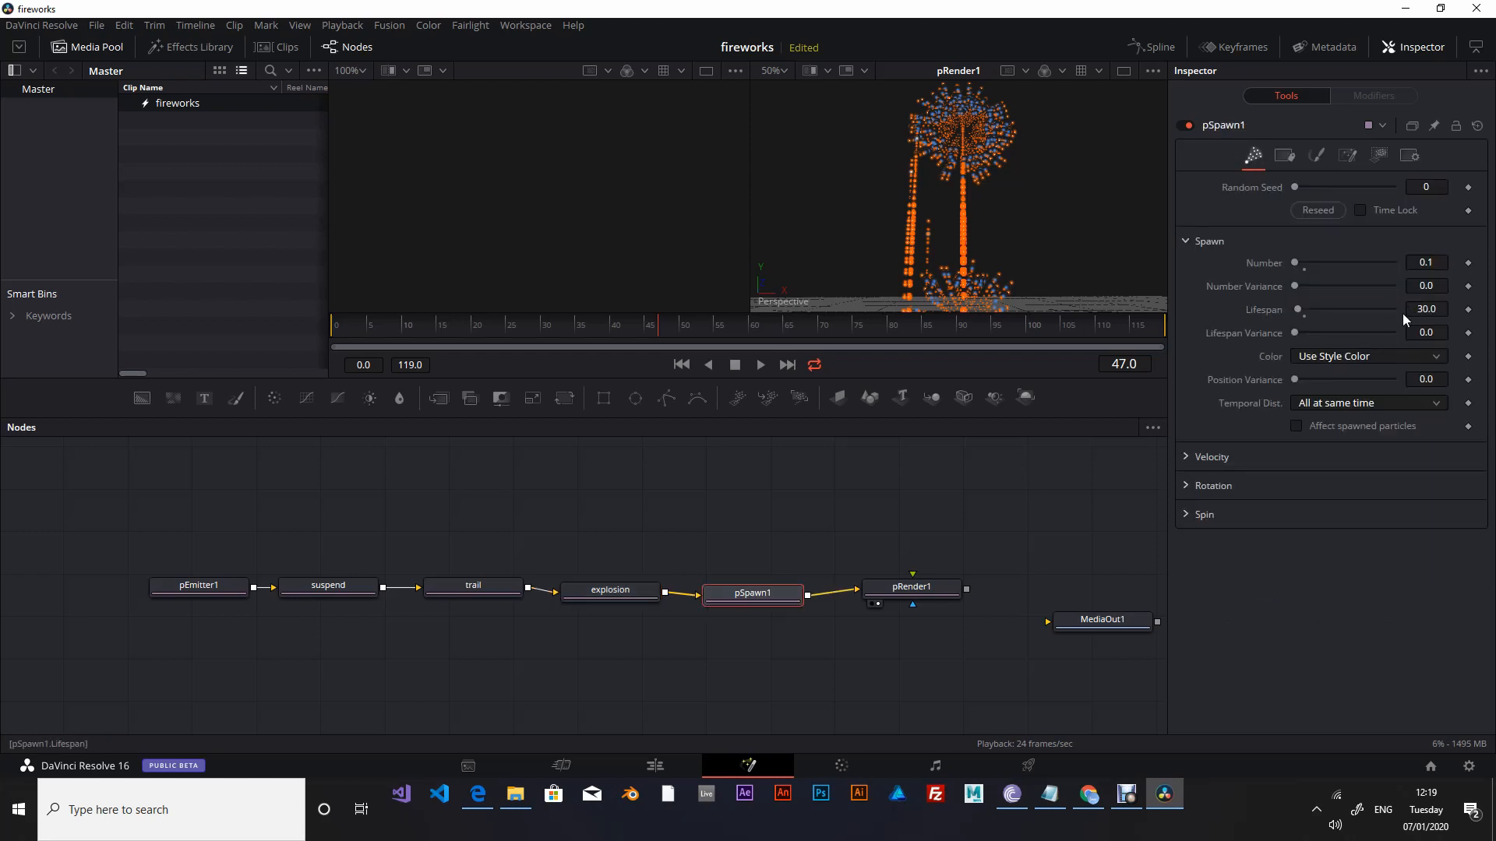
{"action": "left_click", "coordinate": [1351, 156]}
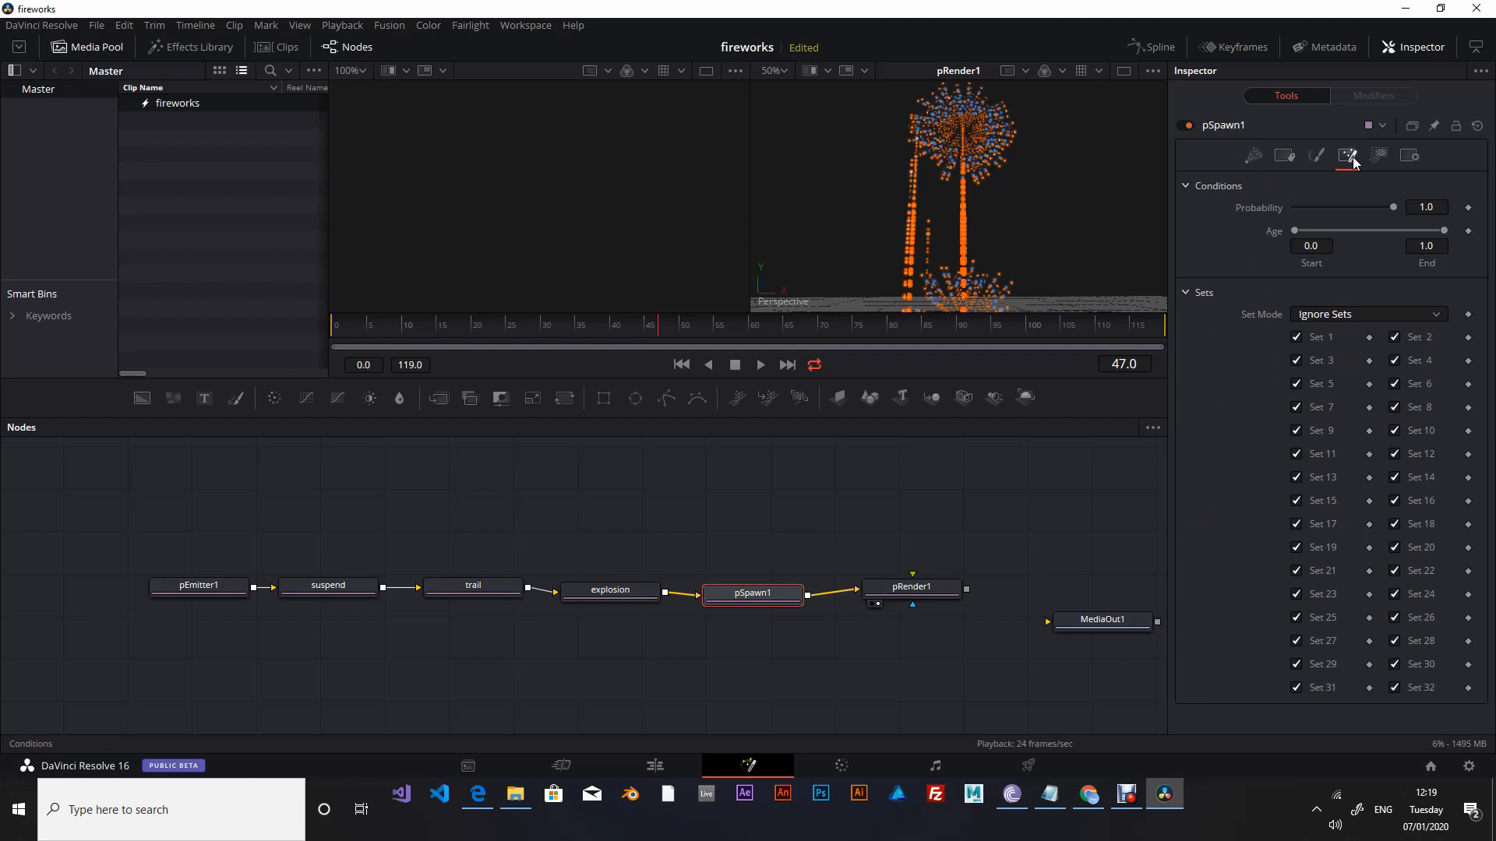
{"action": "left_click", "coordinate": [1355, 312]}
{"action": "left_click", "coordinate": [1341, 368]}
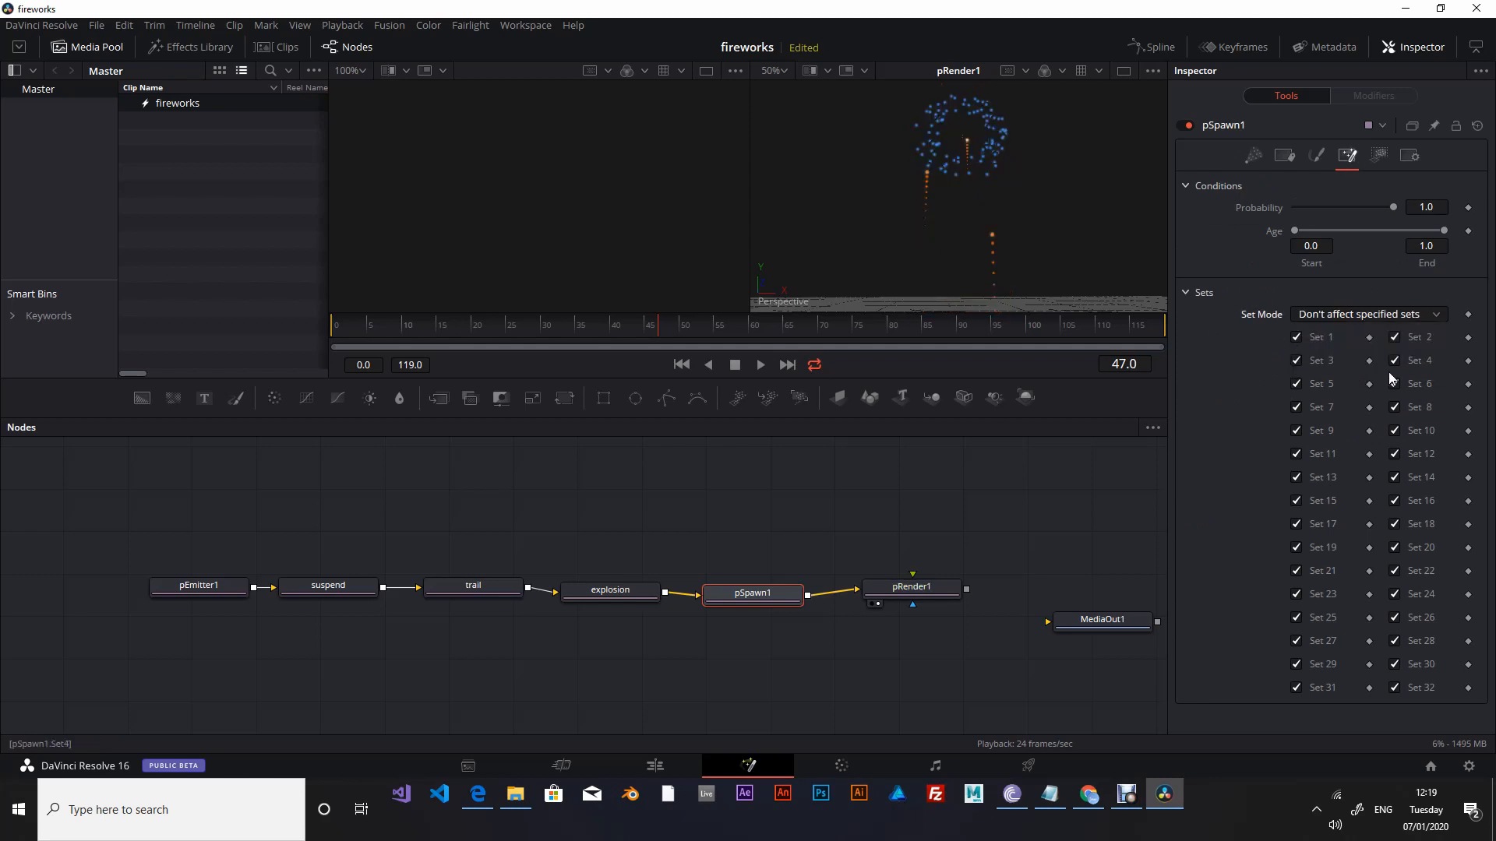
{"action": "left_click", "coordinate": [1297, 360]}
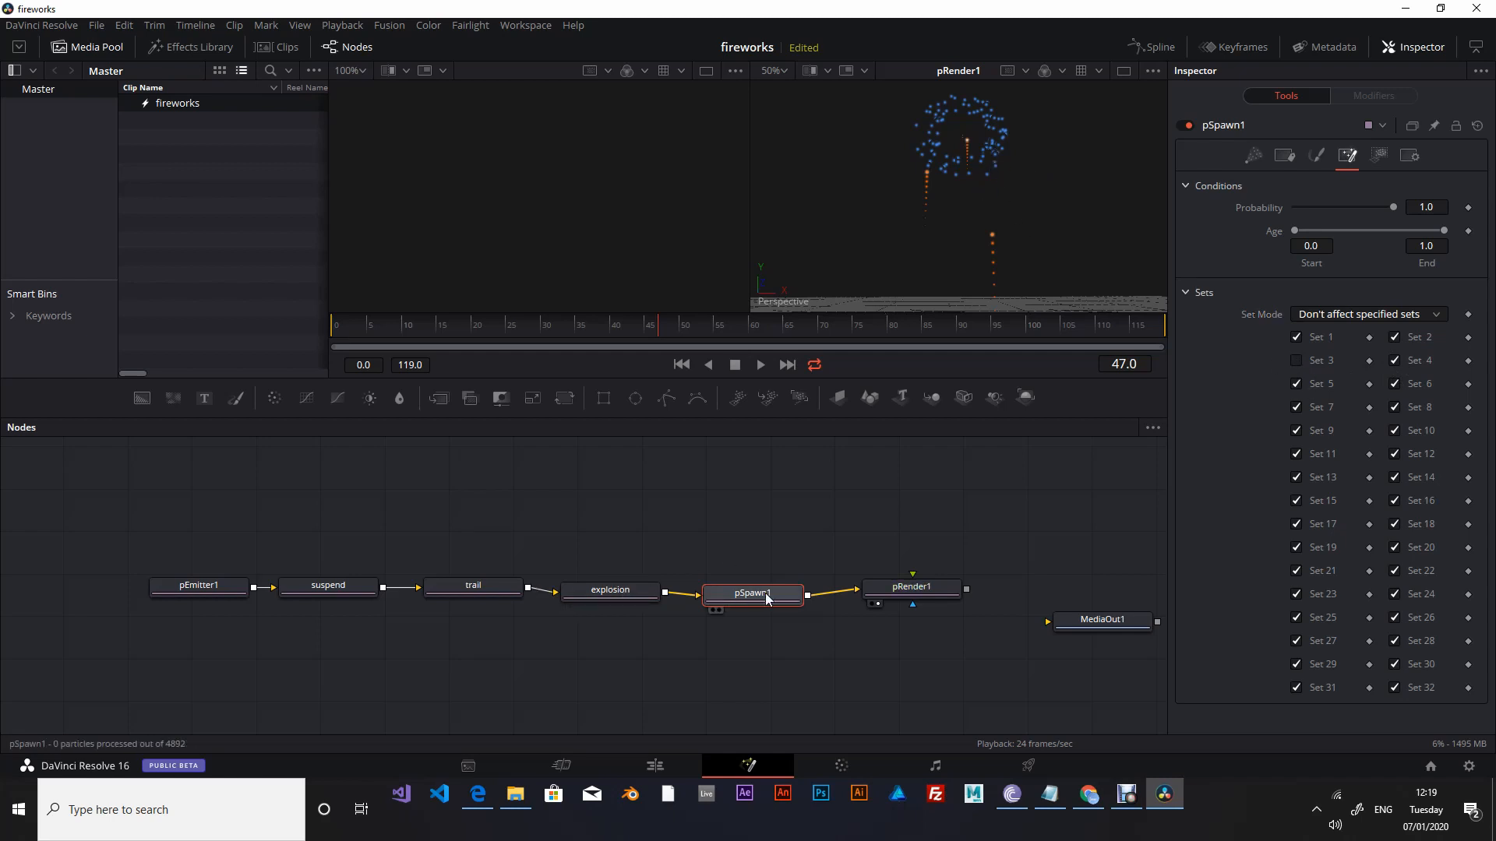
Play the animation to preview the burst trails, and check which sets the trail node's conditions affect.
{"action": "left_click_drag", "start_coordinate": [765, 595], "coordinate": [765, 594]}
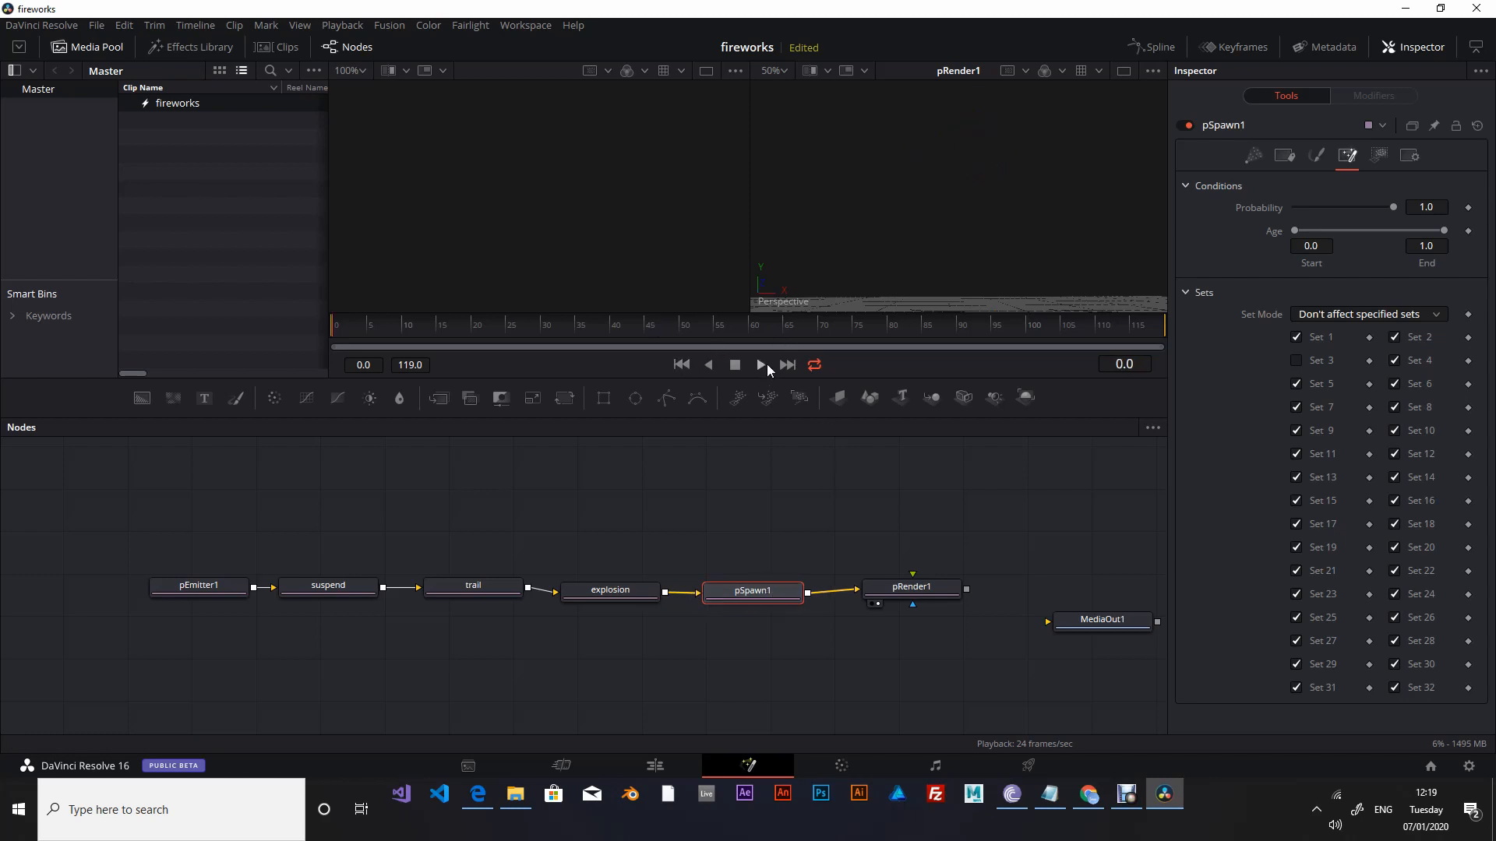
{"action": "left_click", "coordinate": [759, 364]}
{"action": "left_click", "coordinate": [734, 369]}
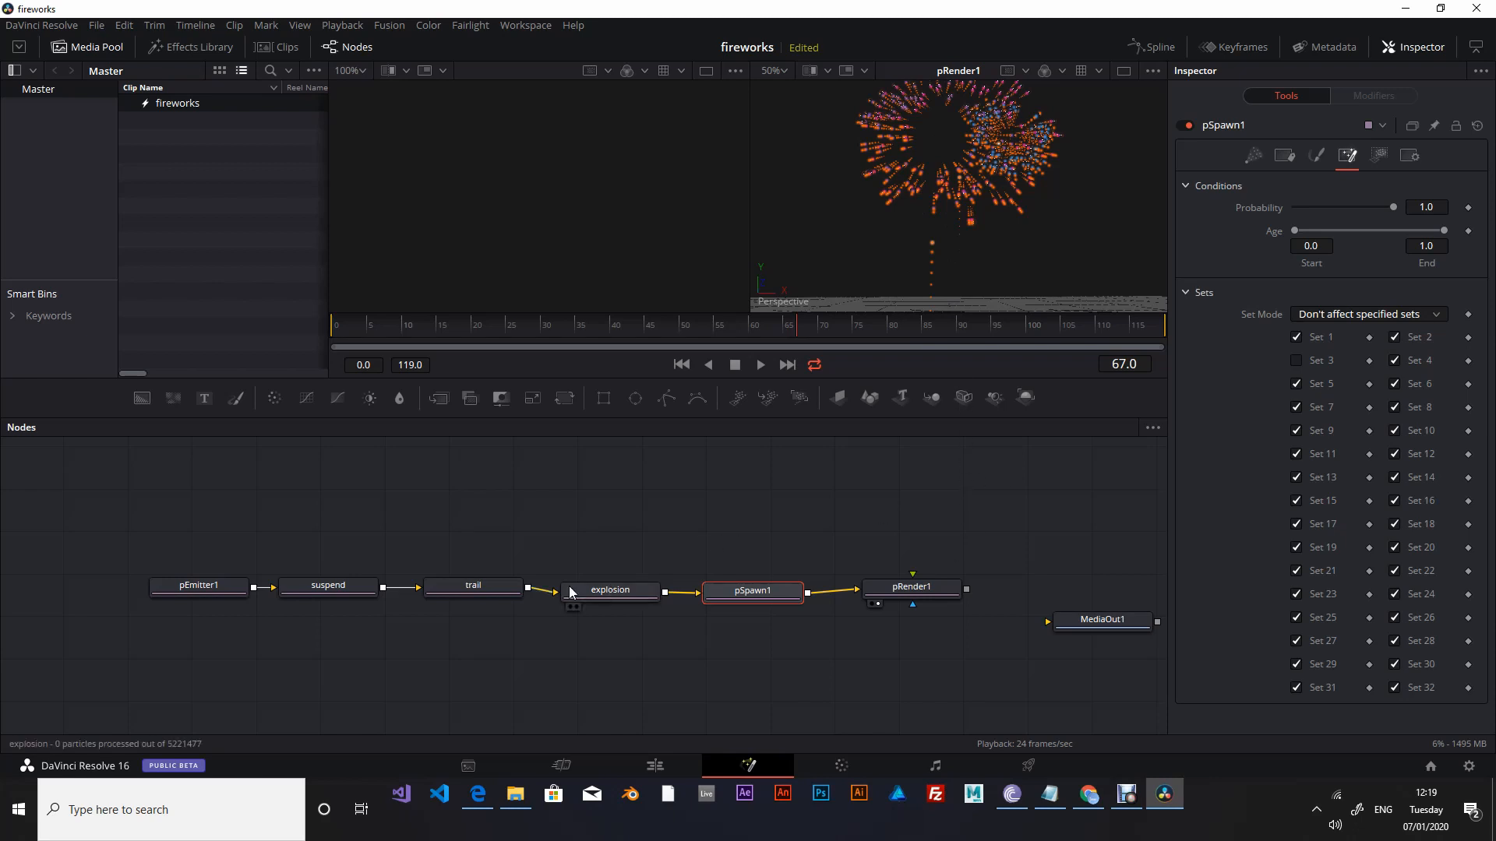
{"action": "left_click", "coordinate": [474, 584]}
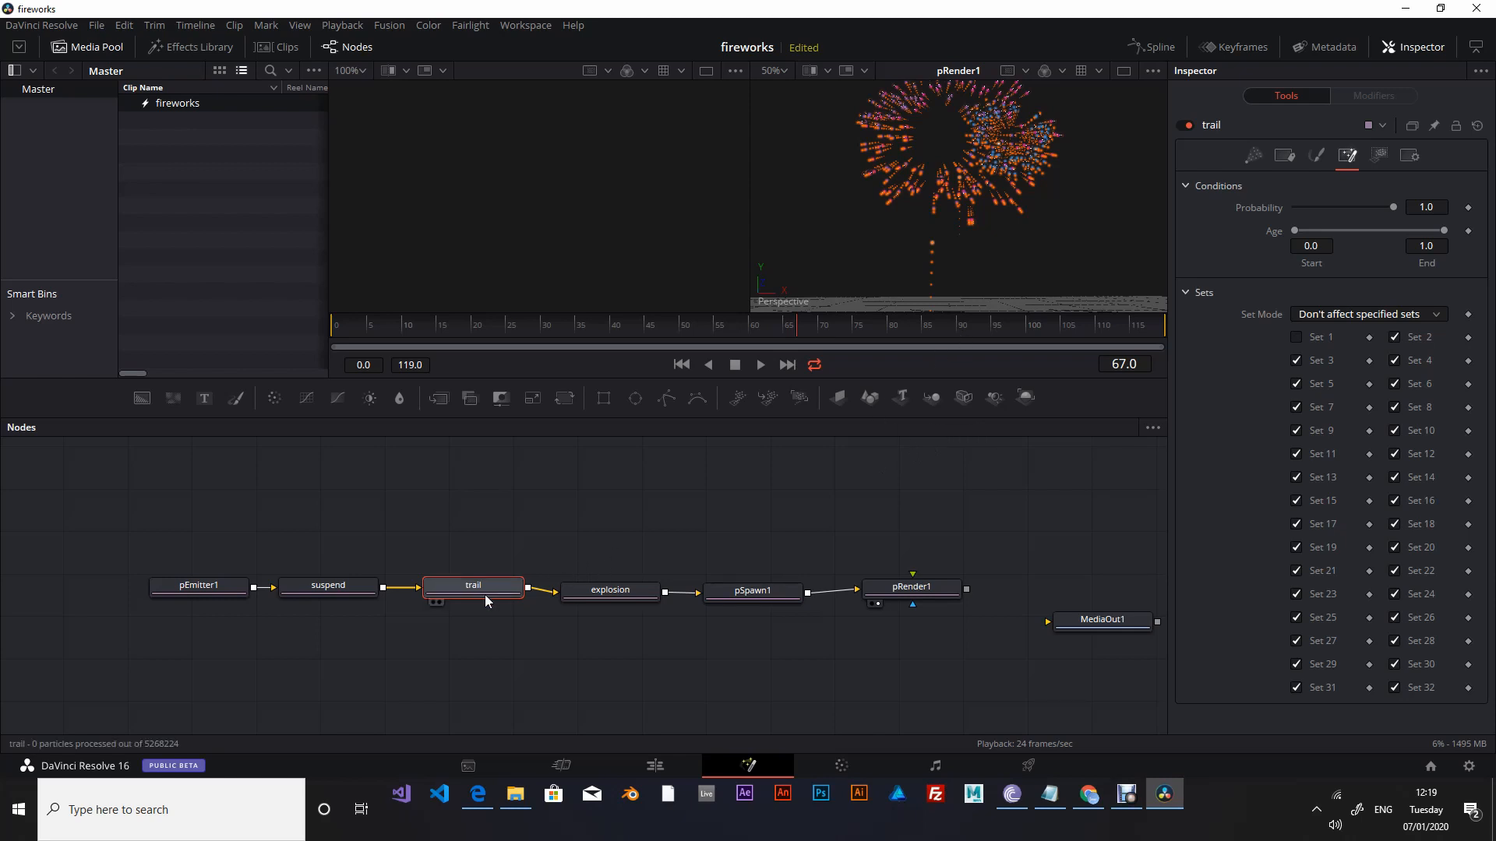
{"action": "left_click_drag", "start_coordinate": [483, 593], "coordinate": [483, 596]}
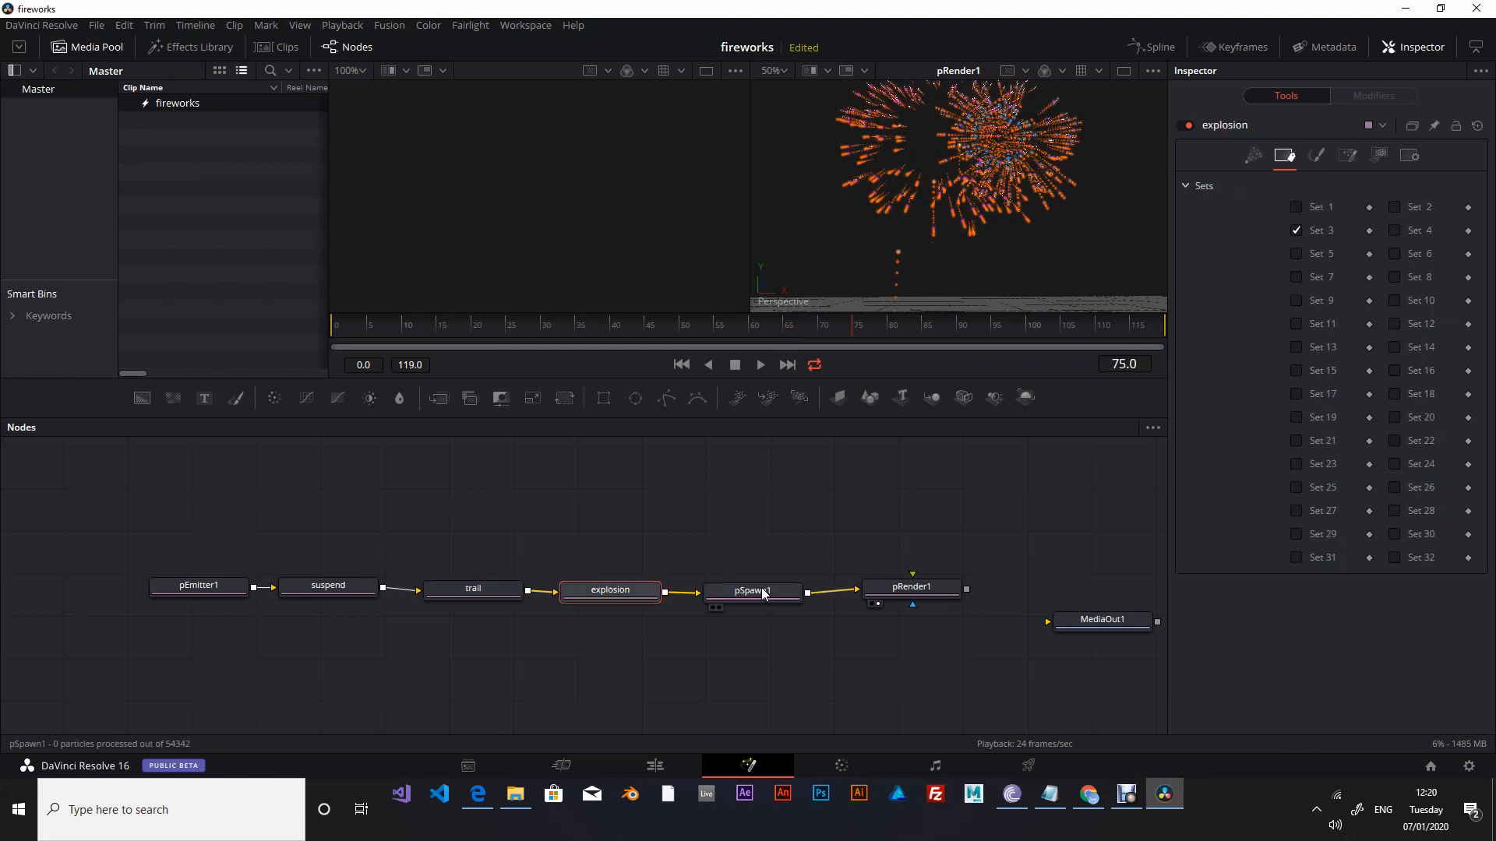
Rename the pSpawn1 node as explosioTrail and assign its particles to Set 4.
{"action": "left_click", "coordinate": [763, 597]}
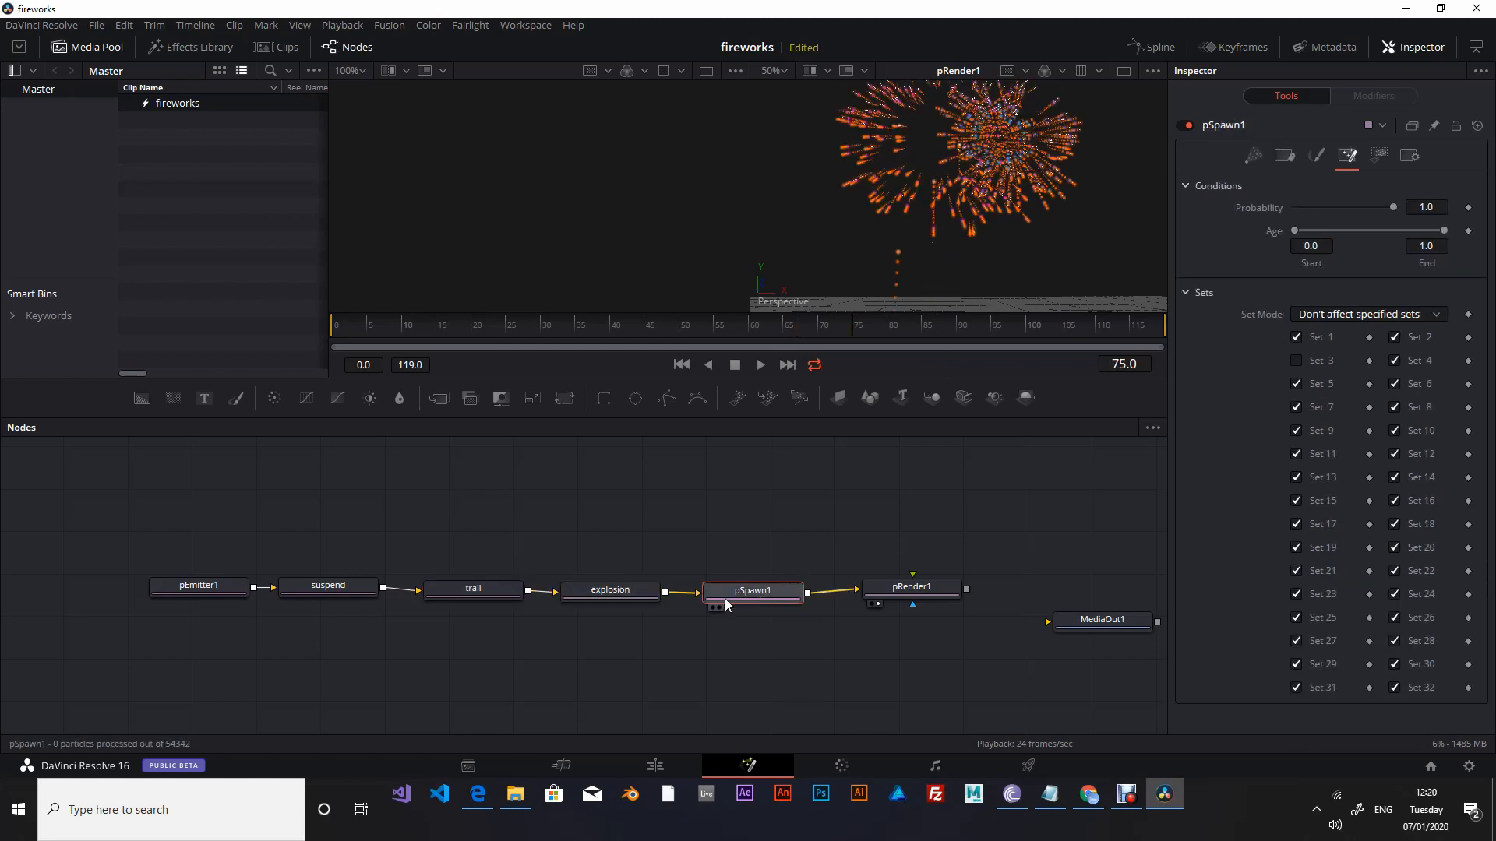
{"action": "key", "text": "F2"}
{"action": "type", "text": "explosion"}
{"action": "key", "text": "BackSpace"}
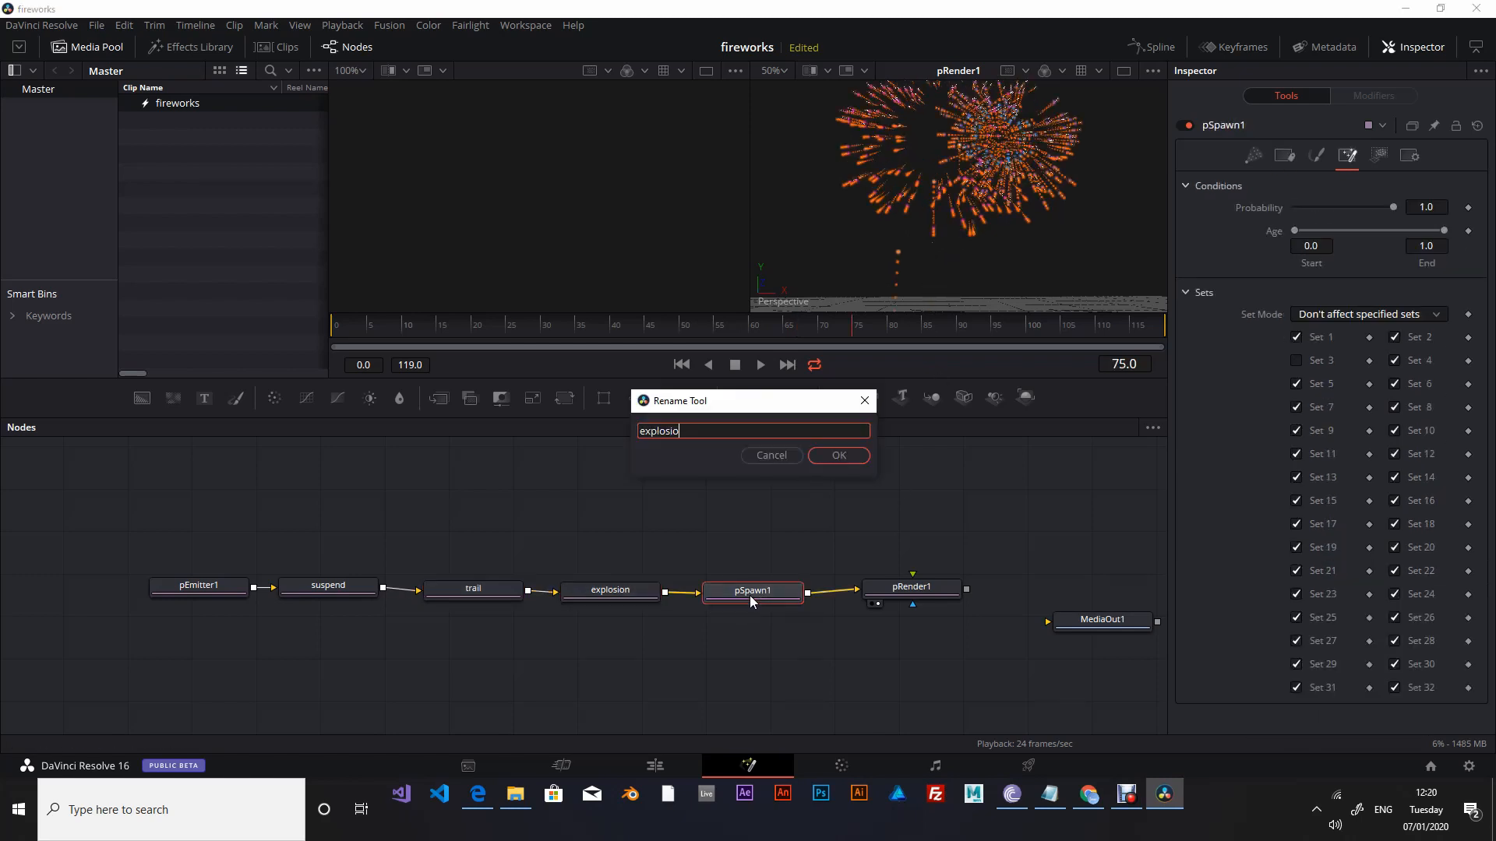
{"action": "type", "text": "Trail"}
{"action": "left_click", "coordinate": [838, 455]}
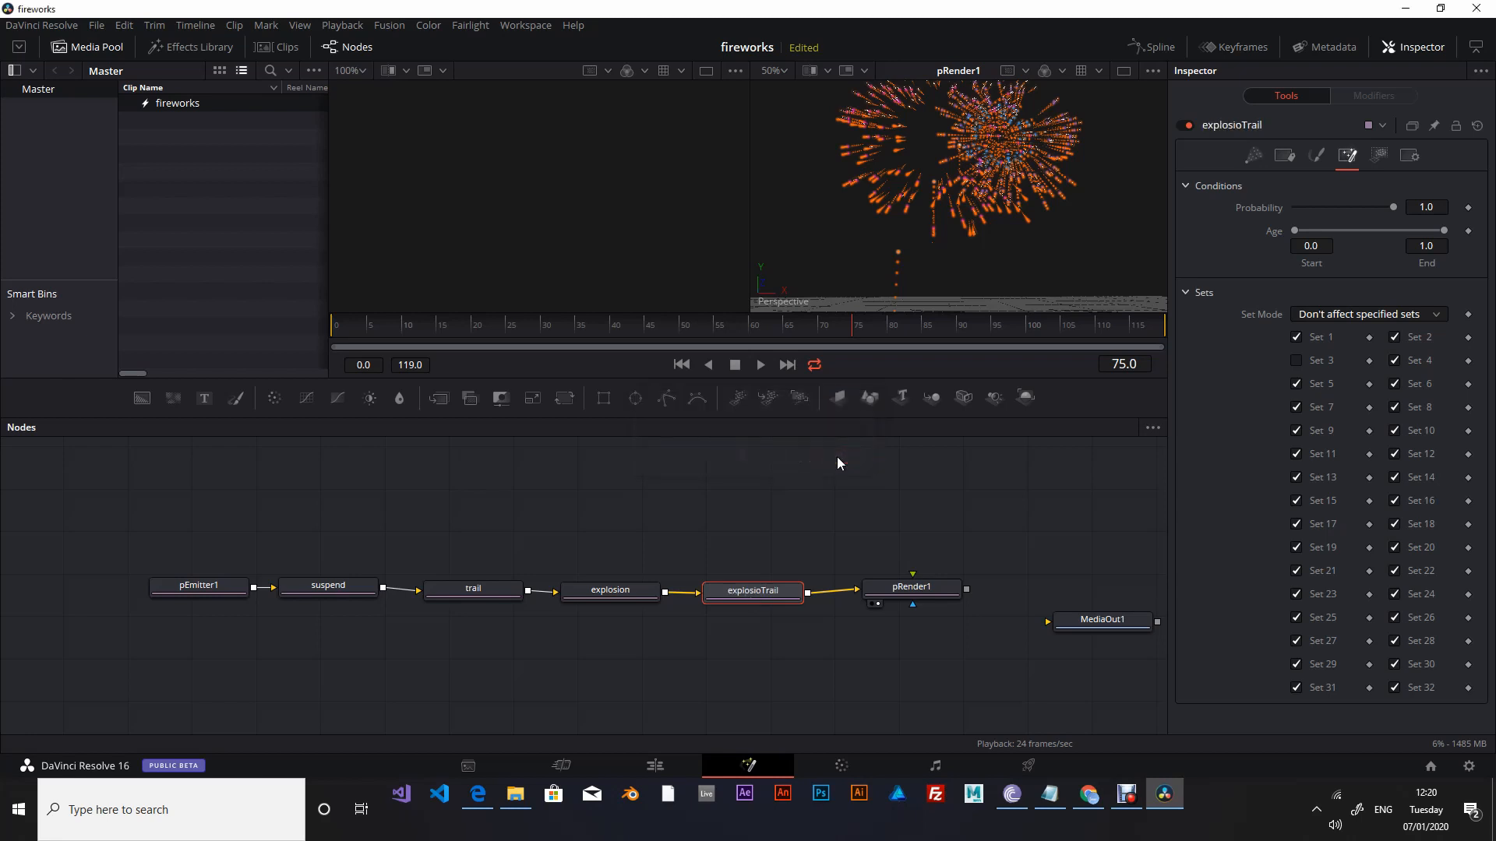
{"action": "left_click", "coordinate": [1281, 159]}
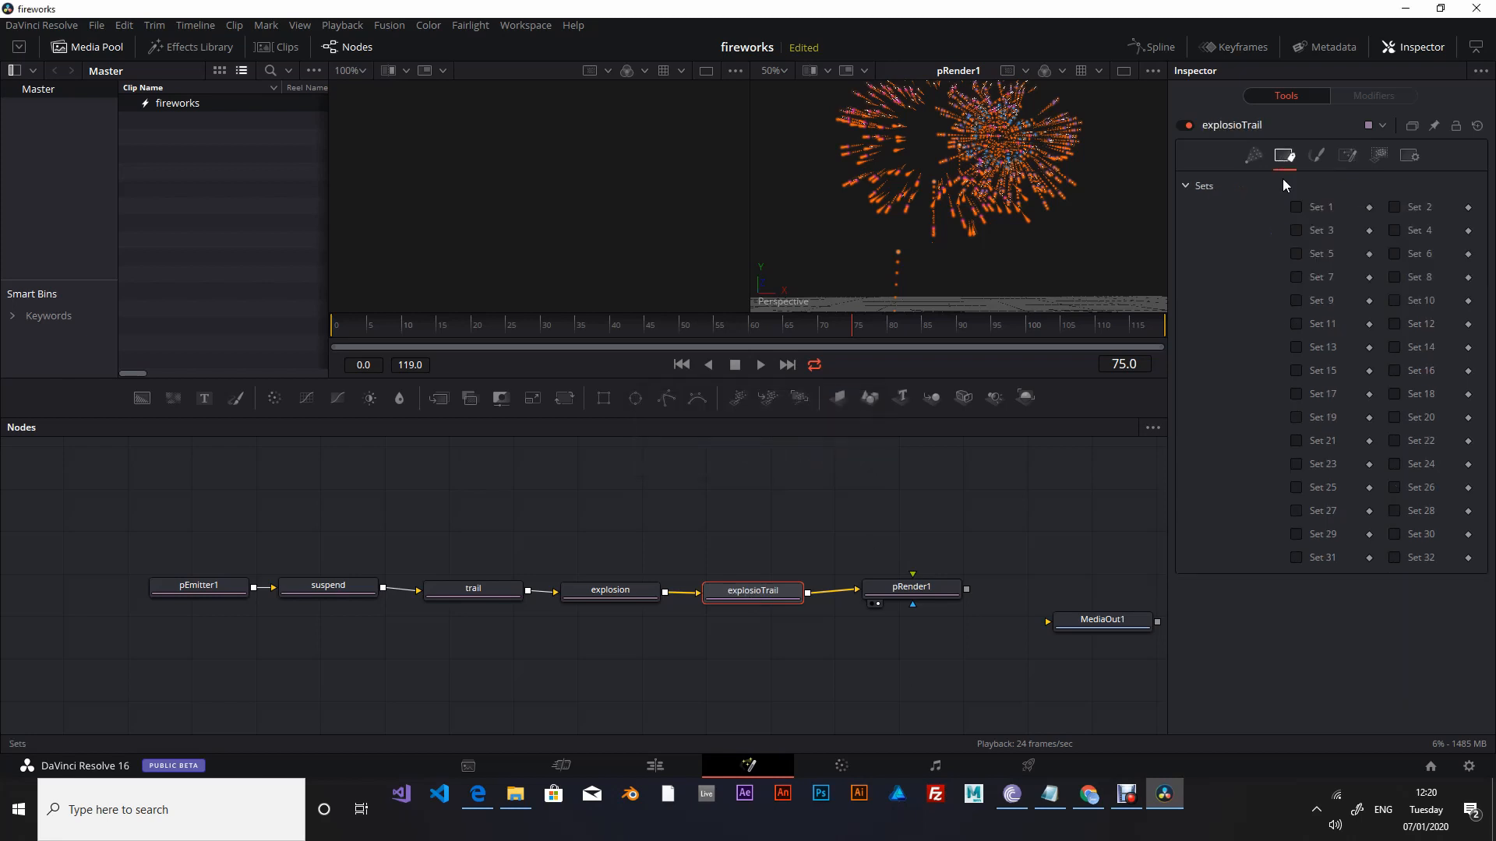
{"action": "left_click", "coordinate": [1394, 232]}
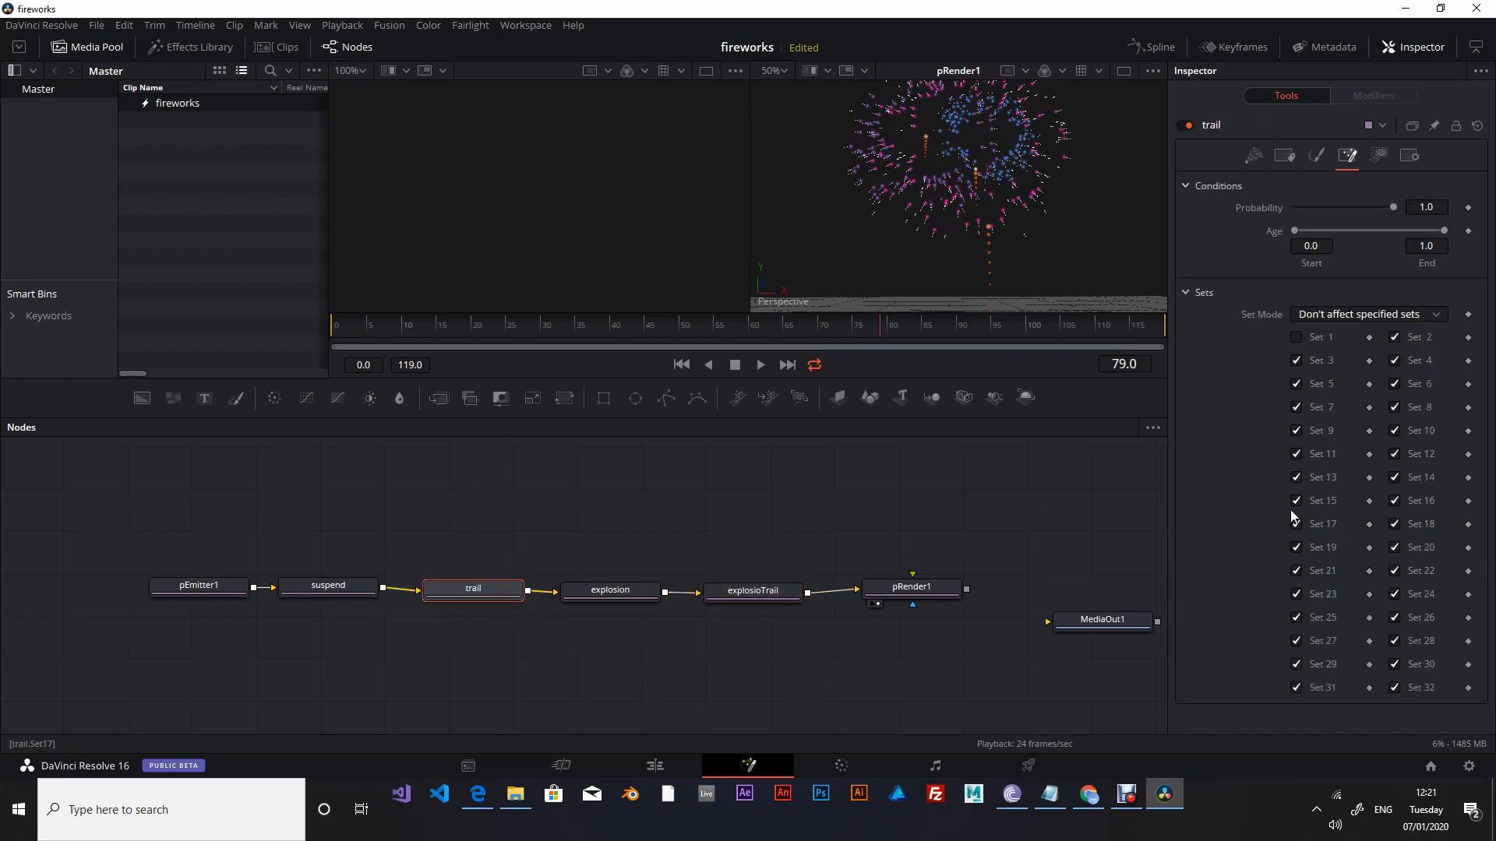
Review the set assignments and condition sets across the pEmitter1, trail, explosion and explosioTrail nodes.
{"action": "left_click", "coordinate": [186, 594]}
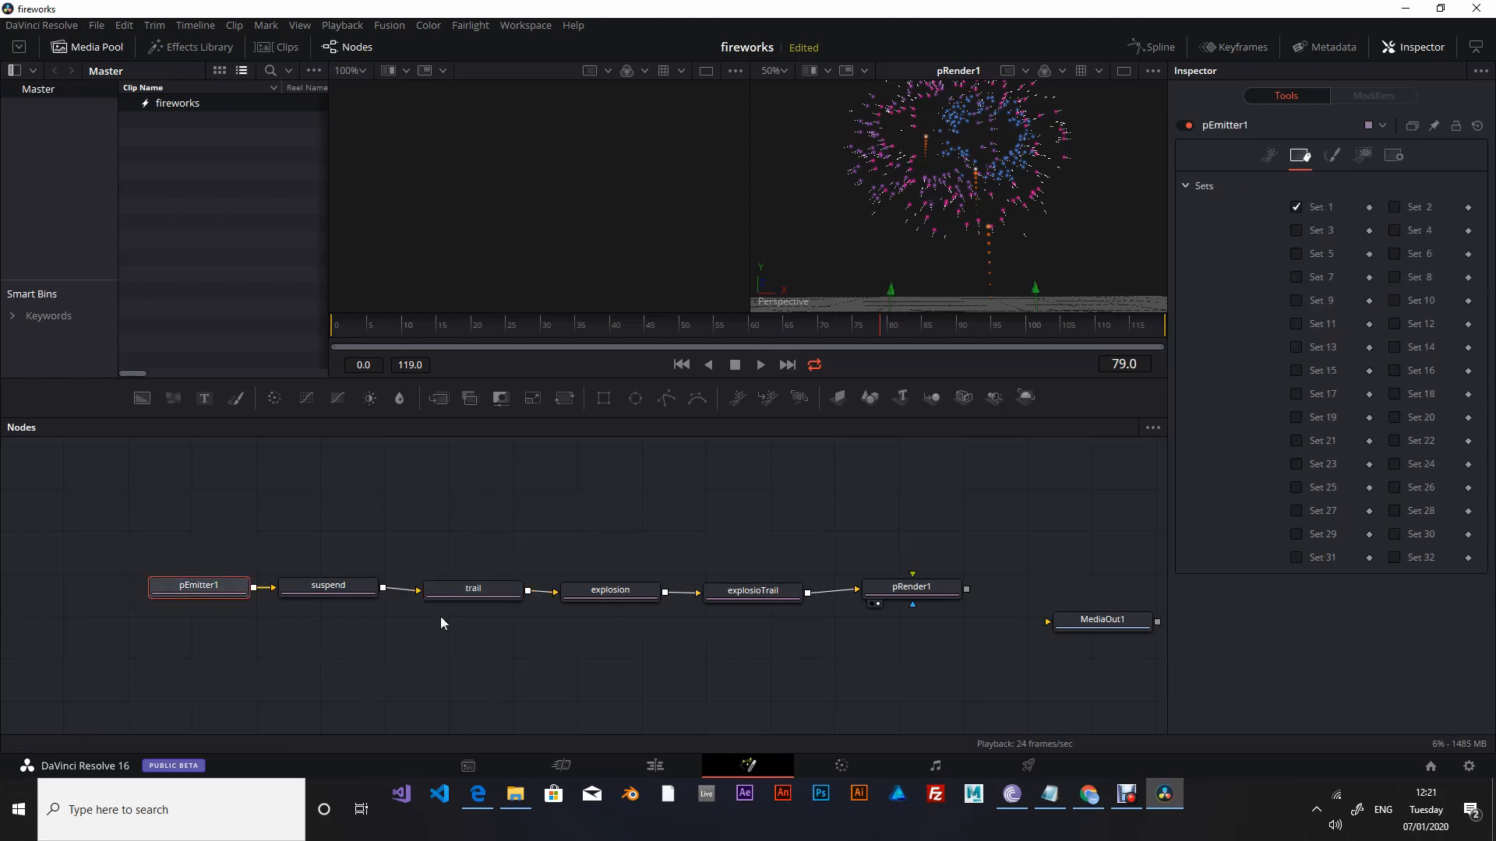
{"action": "left_click", "coordinate": [479, 590]}
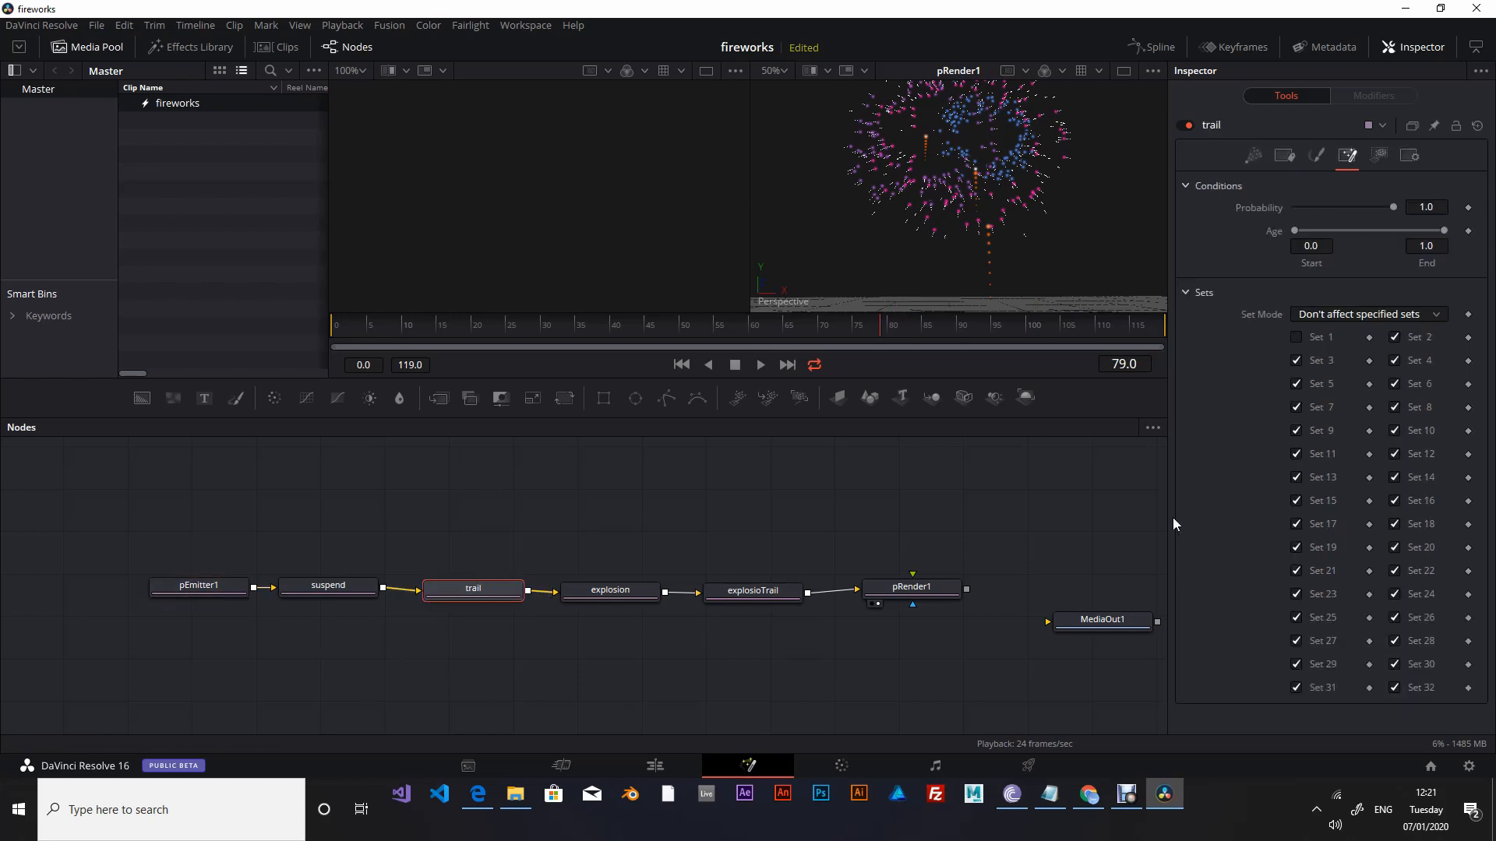
{"action": "left_click", "coordinate": [1282, 156]}
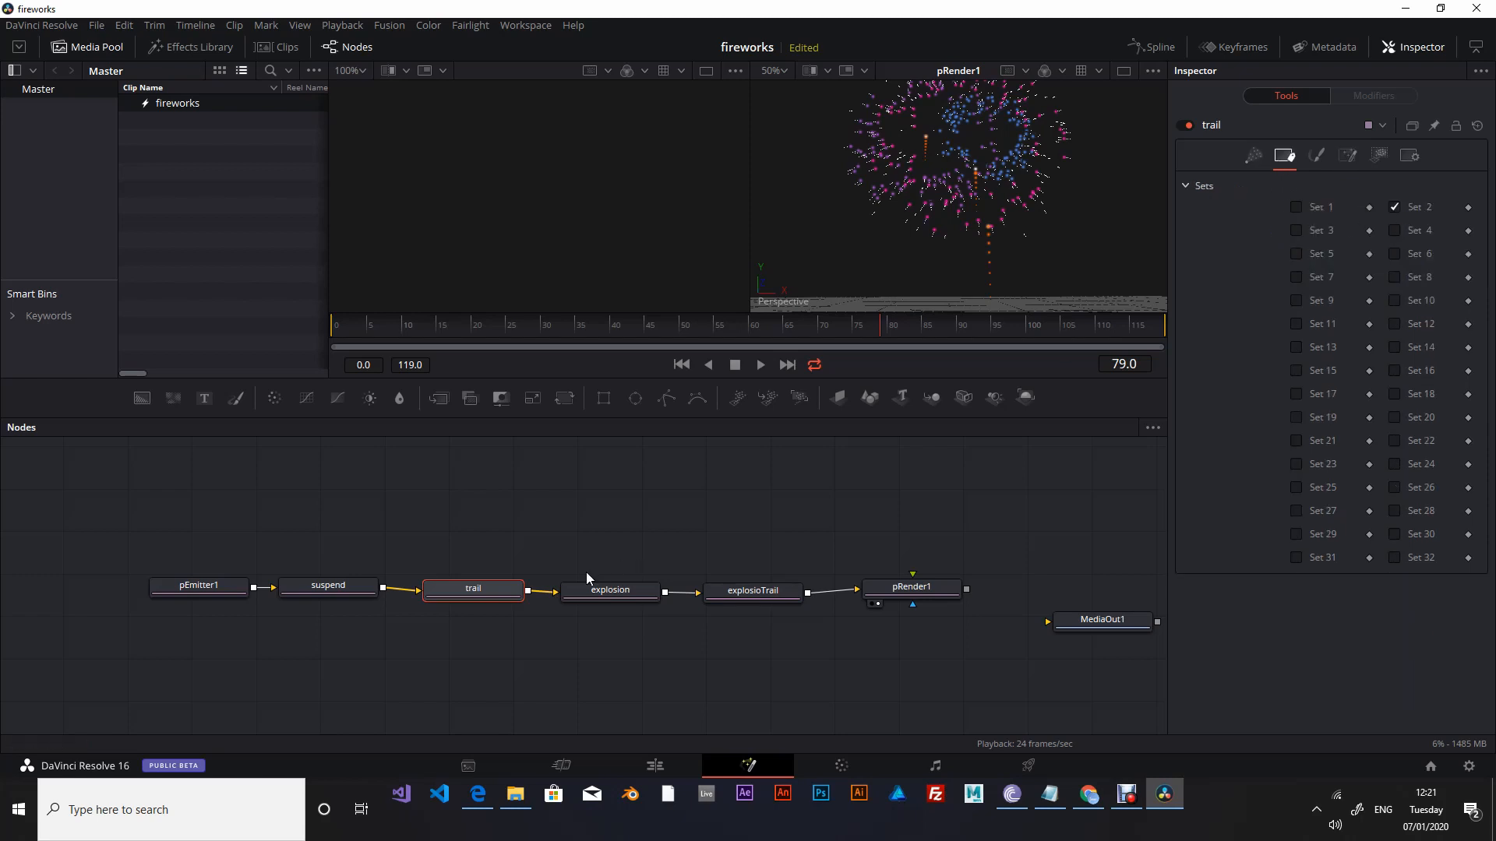
{"action": "left_click", "coordinate": [602, 592]}
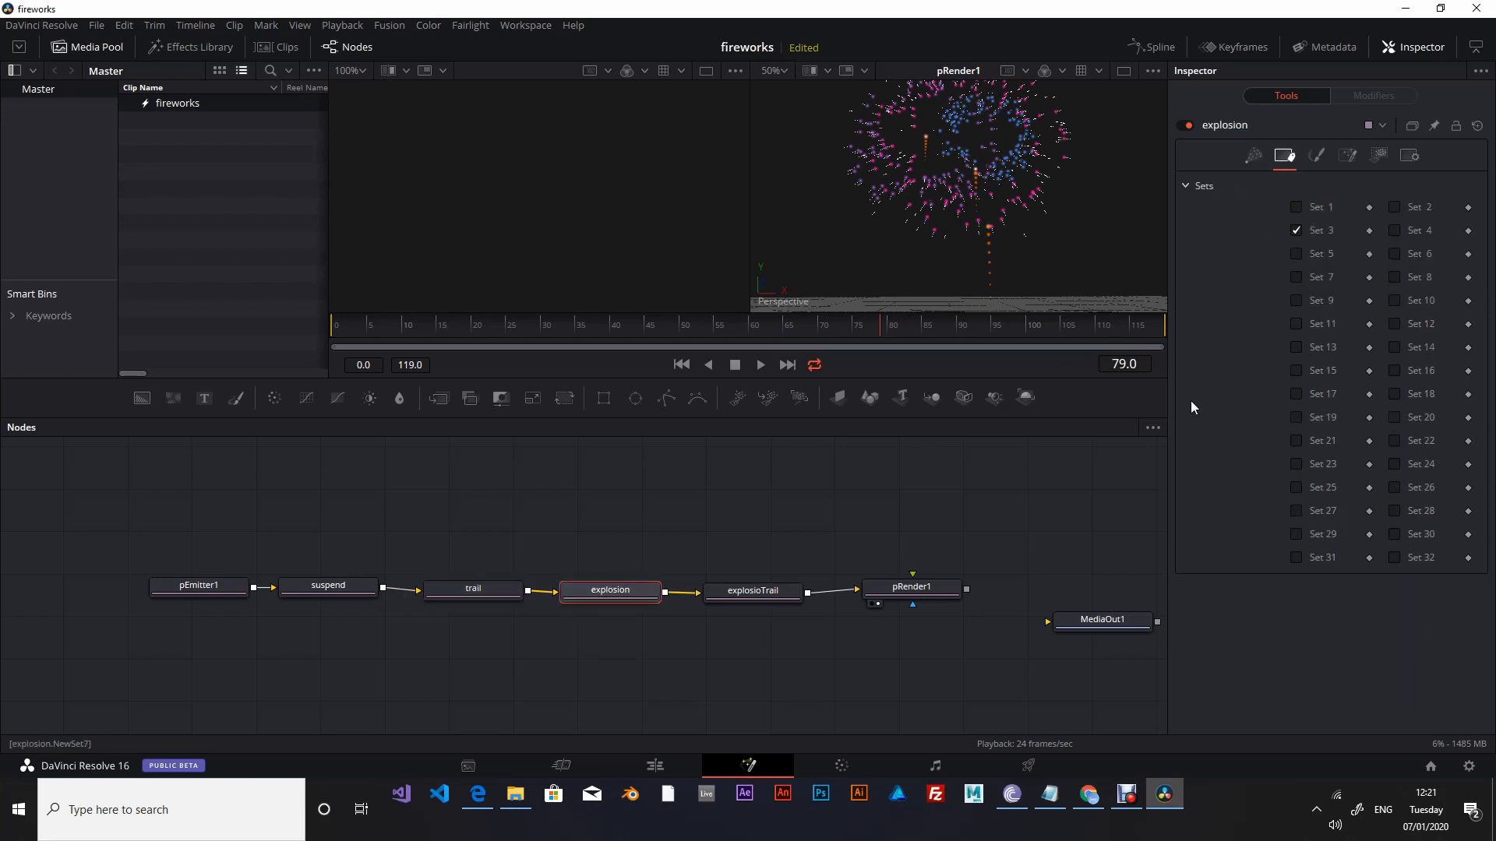
{"action": "left_click", "coordinate": [756, 594]}
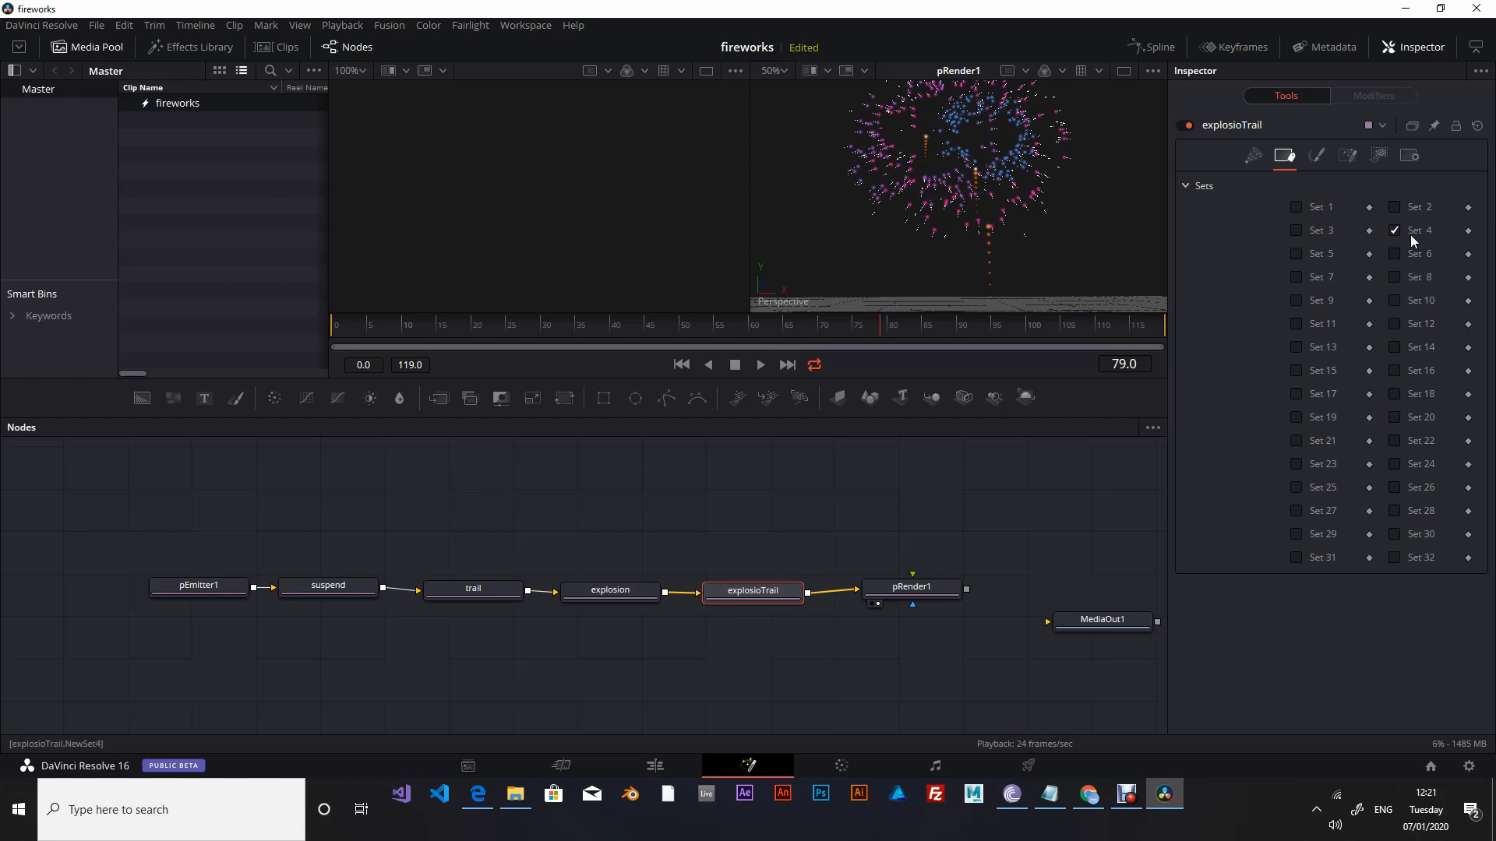
{"action": "left_click", "coordinate": [461, 592]}
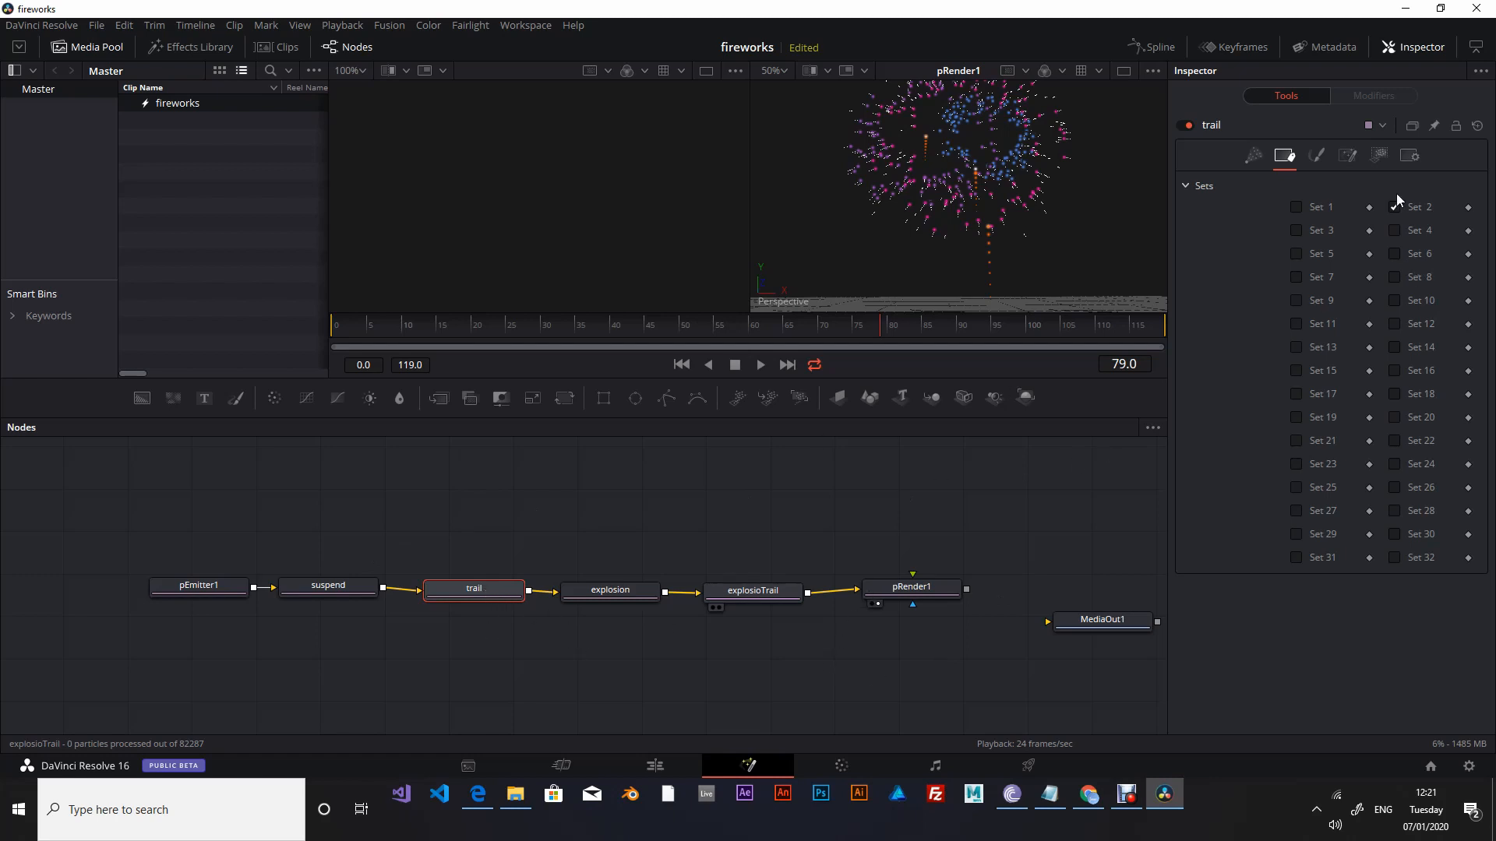
{"action": "left_click", "coordinate": [1348, 155]}
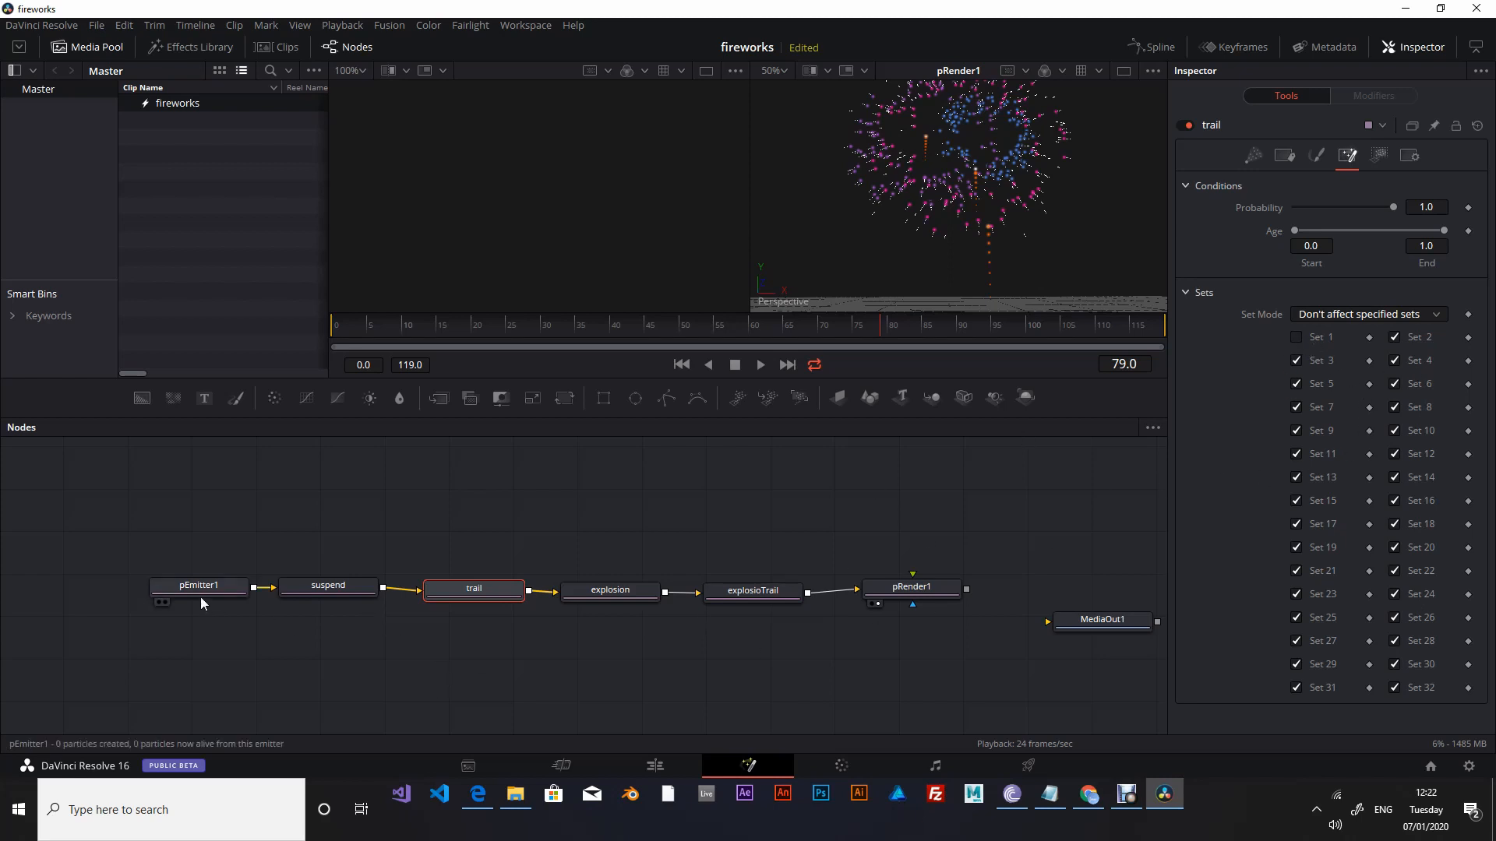
{"action": "left_click", "coordinate": [614, 593]}
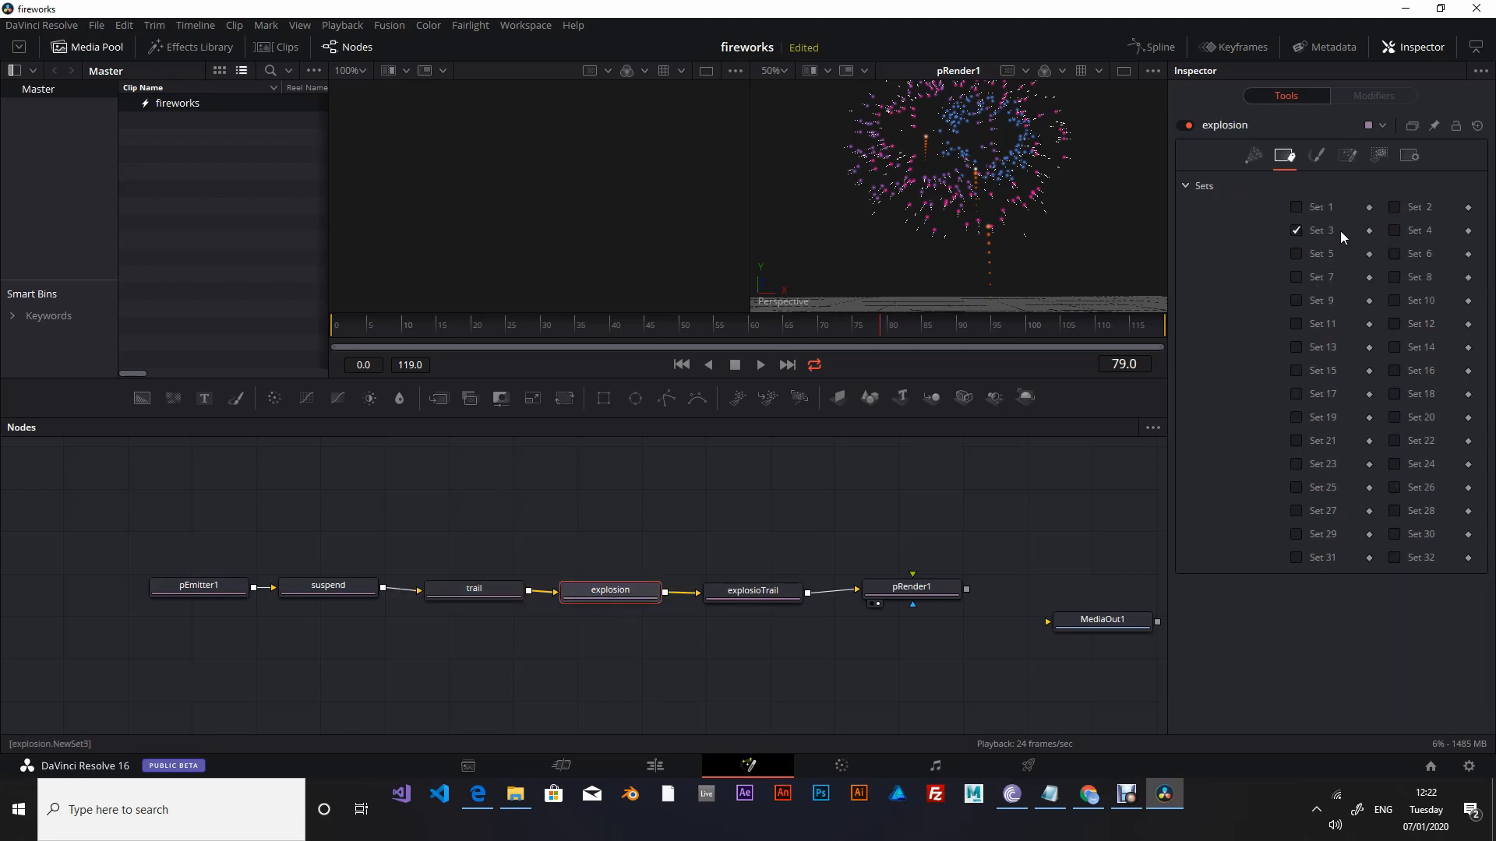
{"action": "left_click", "coordinate": [1346, 158]}
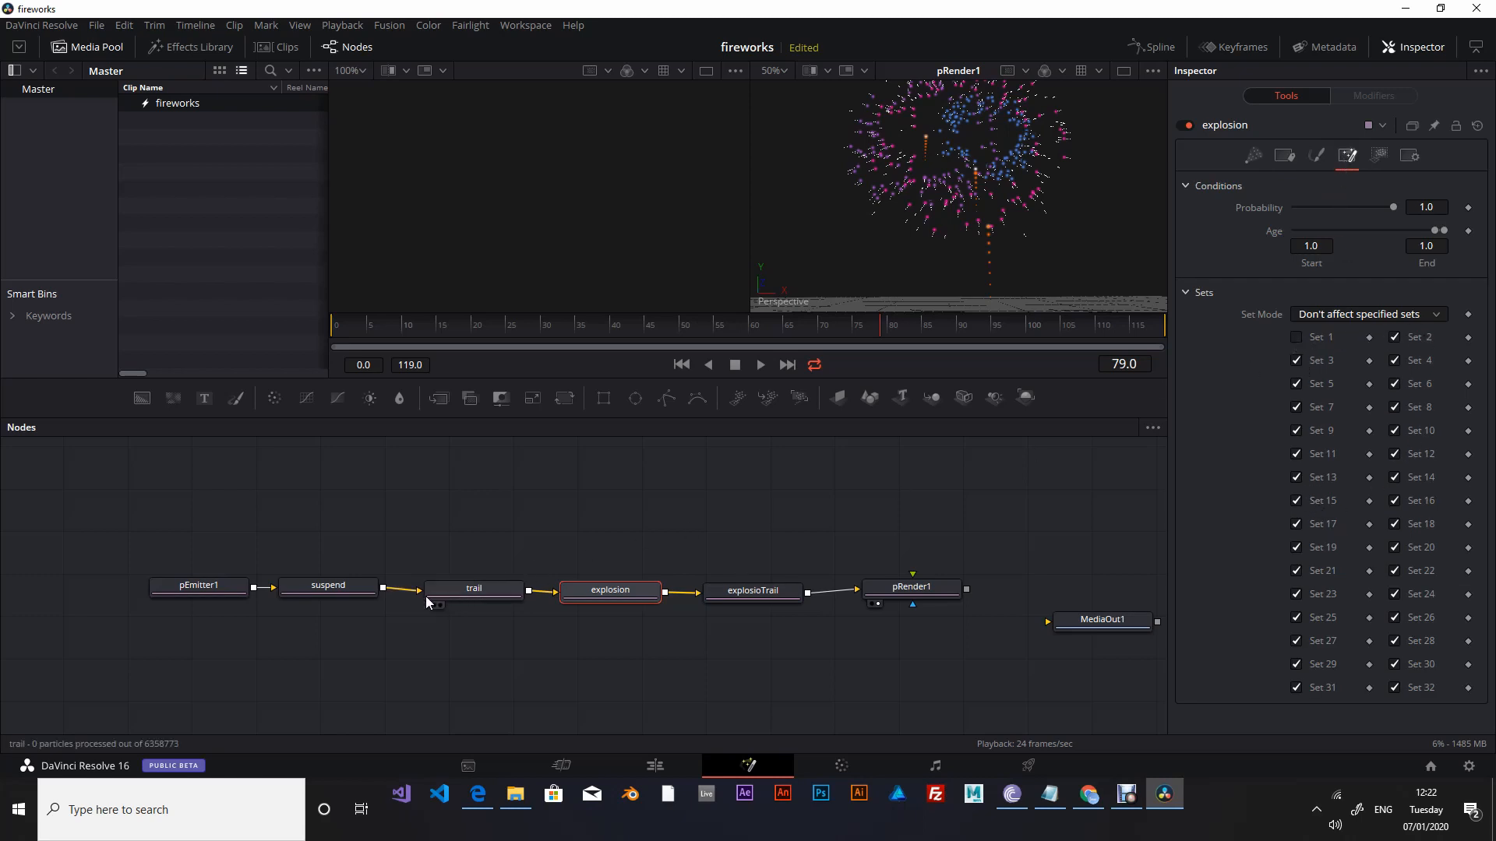
{"action": "left_click", "coordinate": [760, 590]}
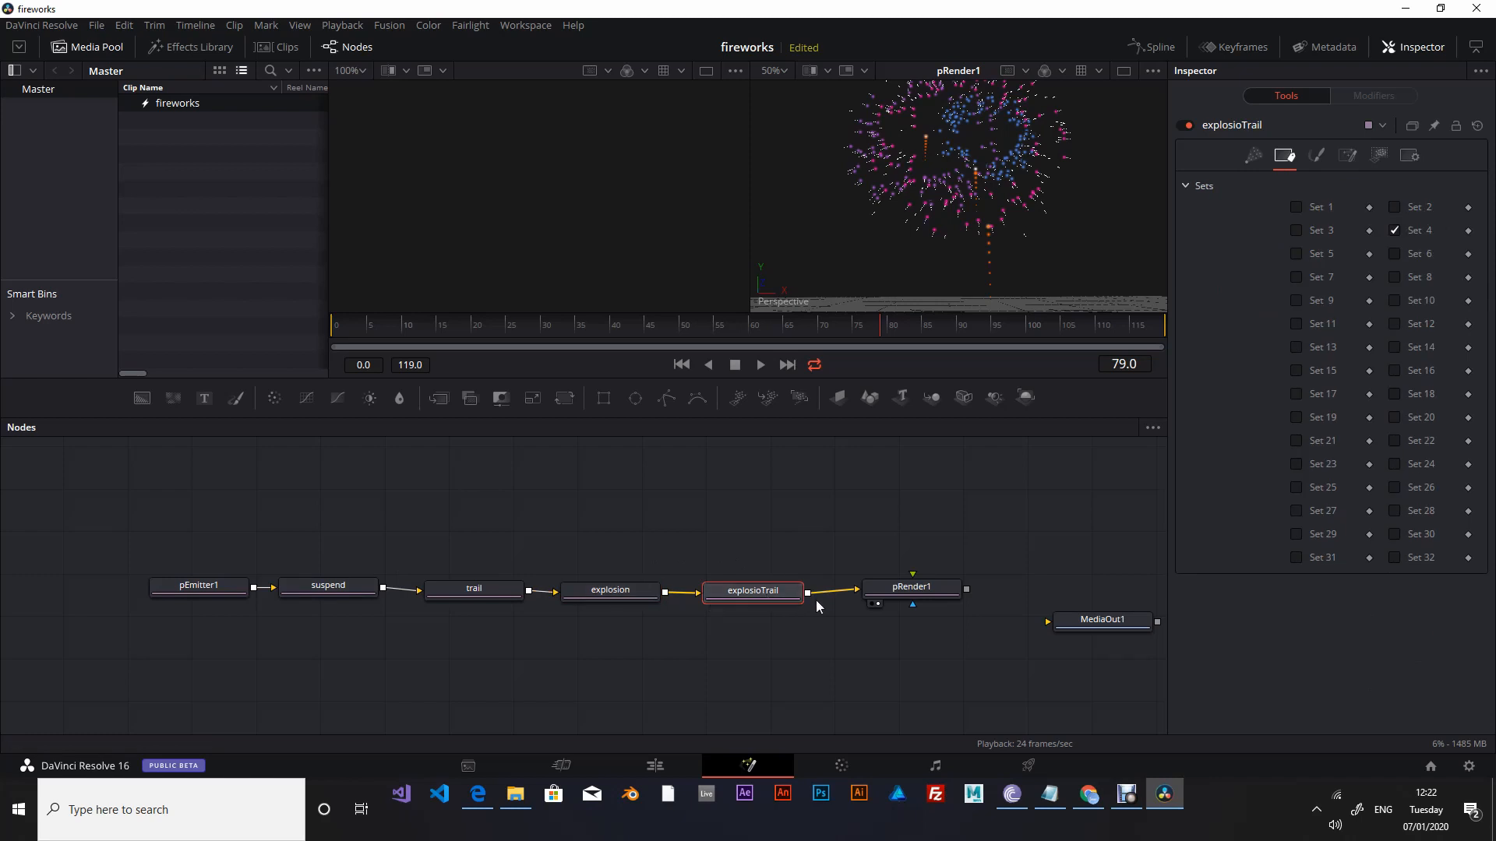
{"action": "left_click", "coordinate": [1345, 157]}
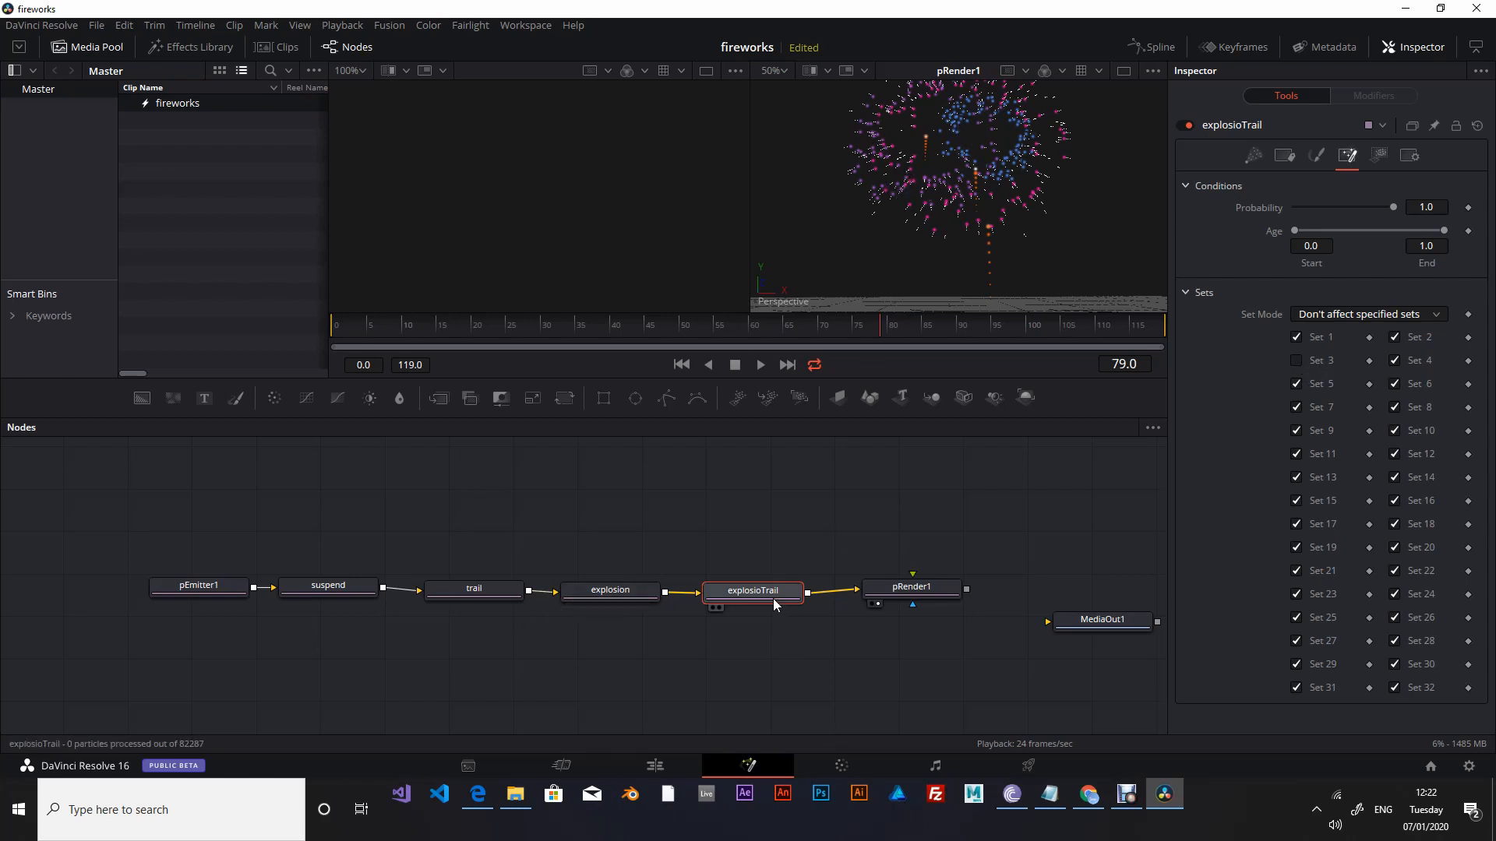
Set the explosioTrail node's particle style to Line, with size 0.1 and size to velocity 0.317.
{"action": "left_click", "coordinate": [1316, 159]}
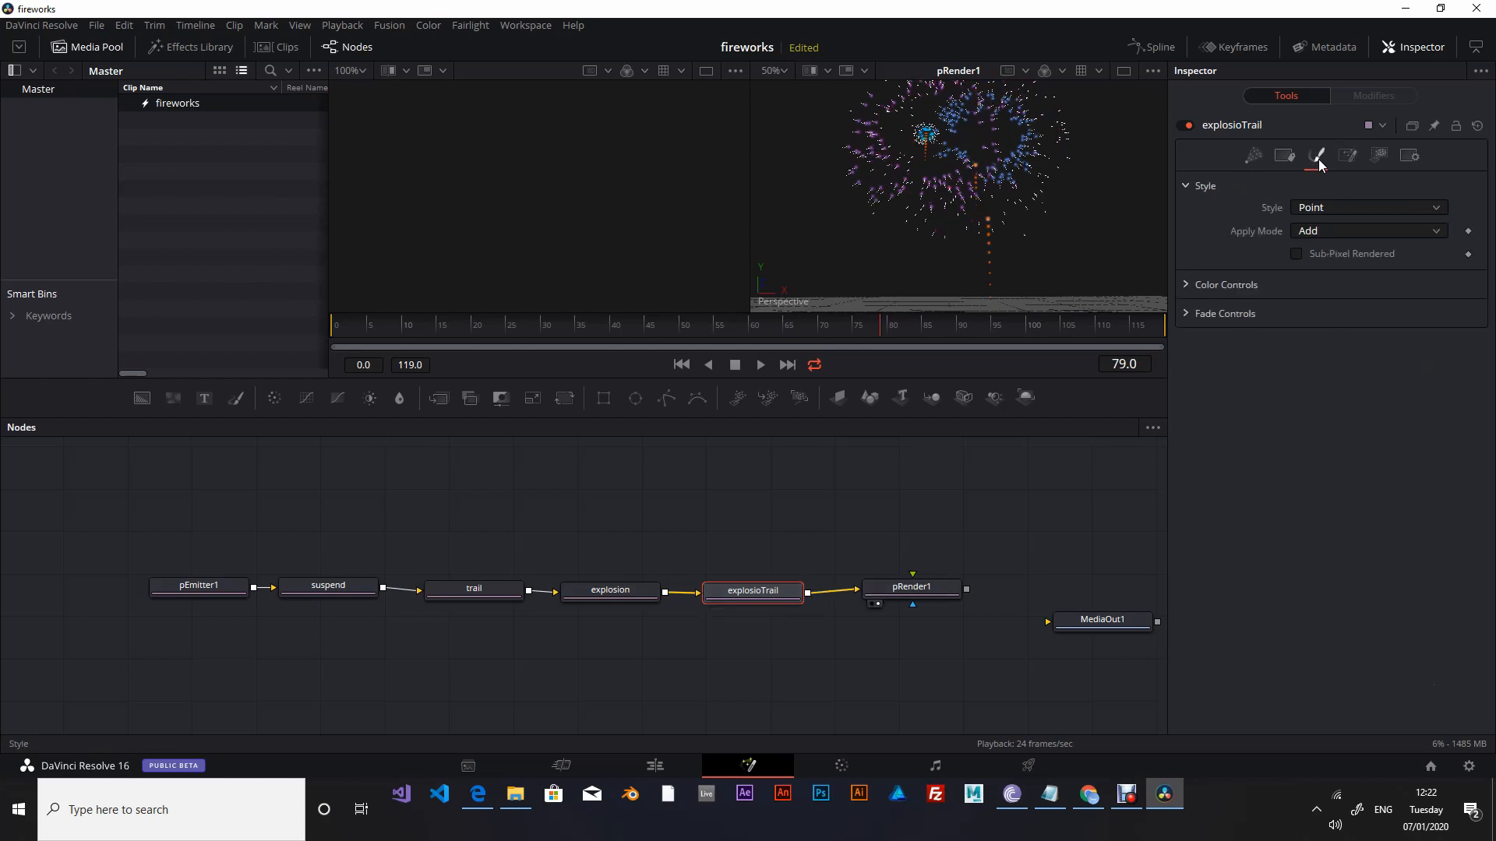
{"action": "left_click", "coordinate": [1338, 208]}
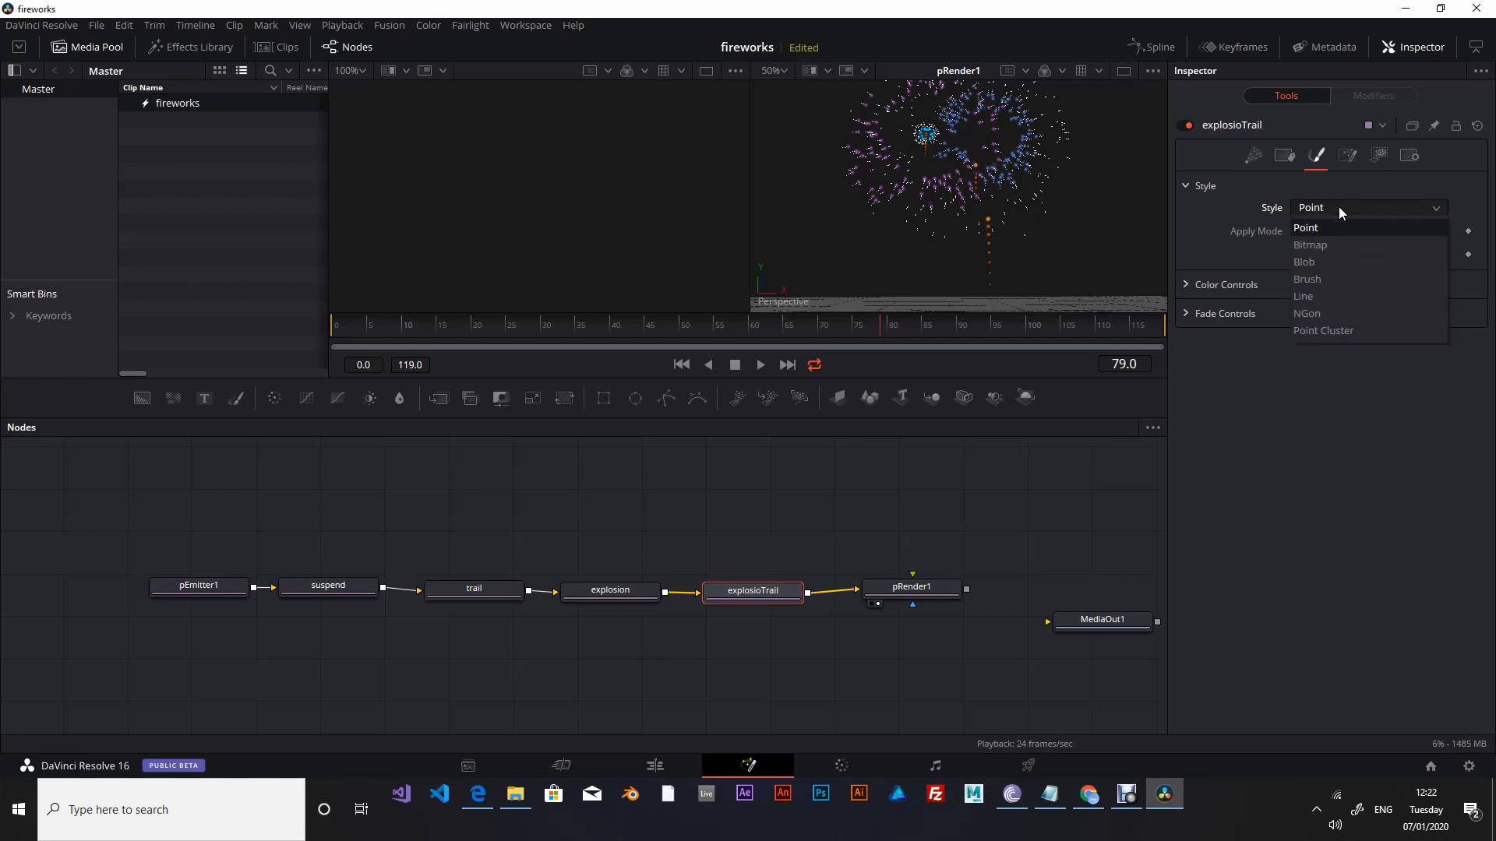
{"action": "left_click", "coordinate": [1322, 299]}
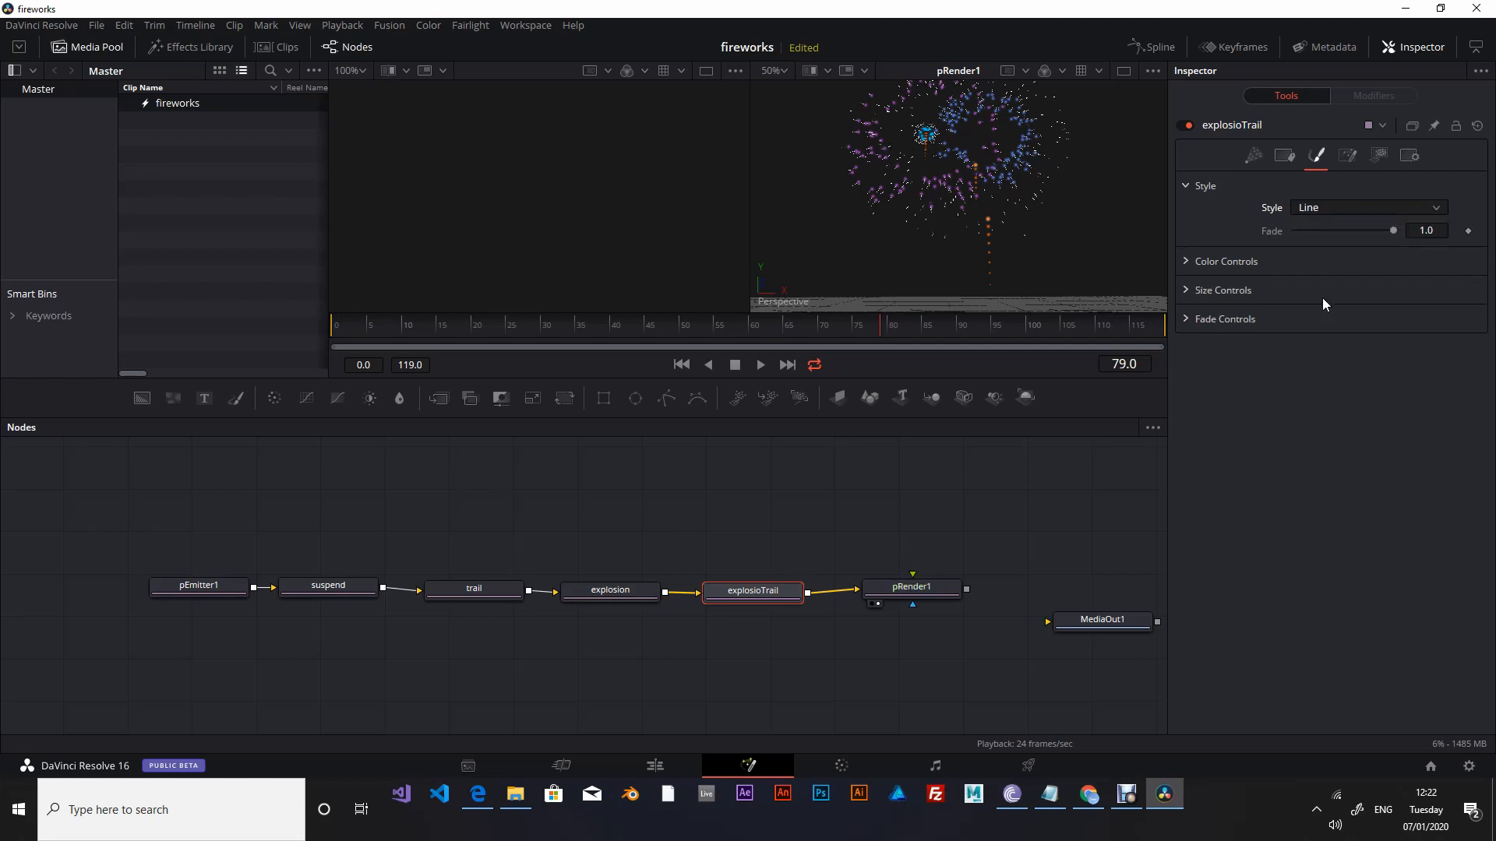
{"action": "left_click", "coordinate": [1188, 289]}
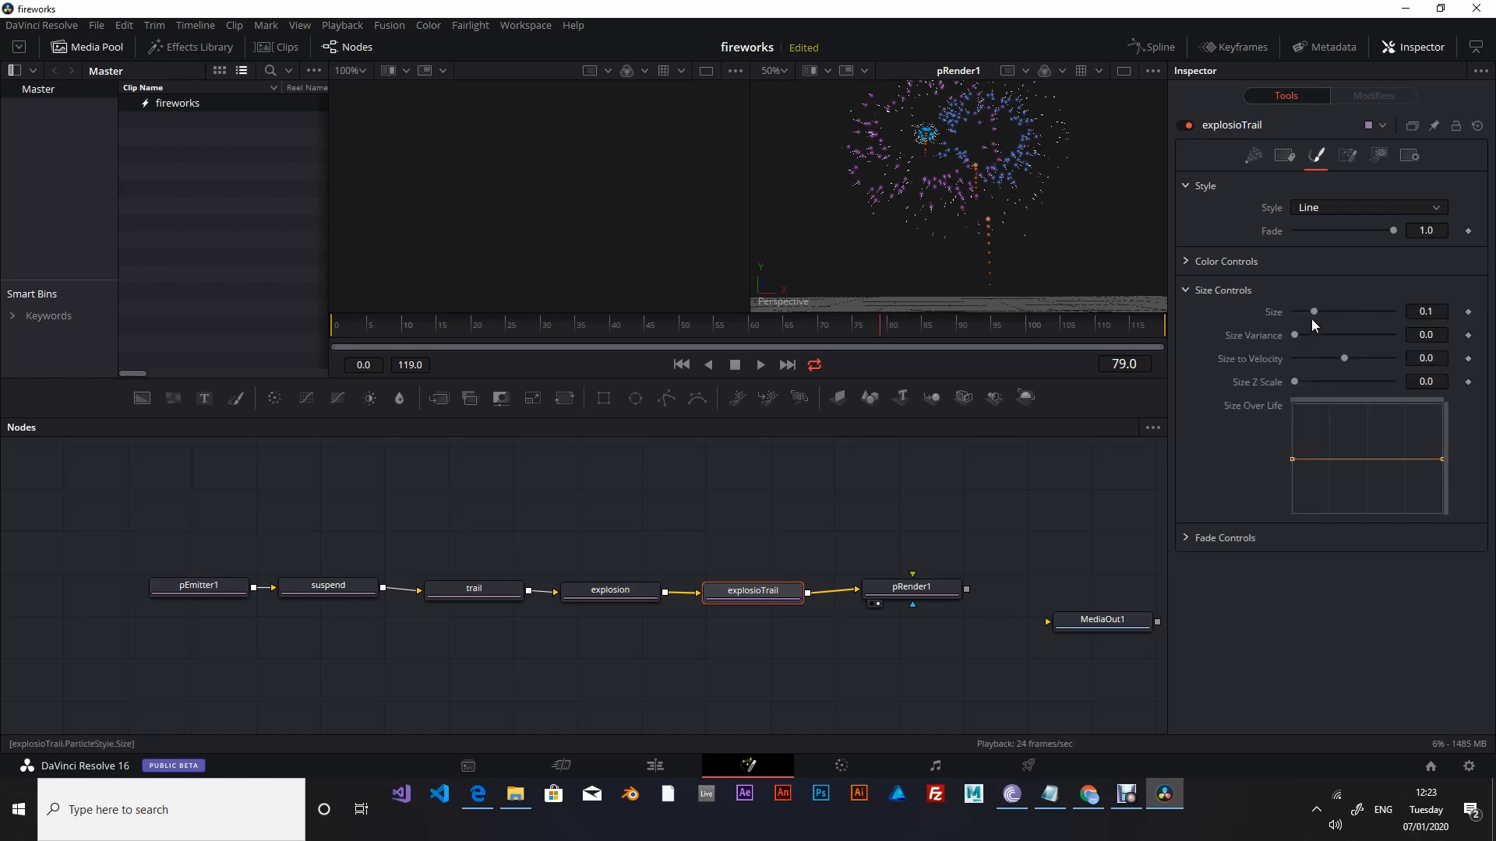
{"action": "left_click_drag", "start_coordinate": [1314, 312], "coordinate": [1321, 312]}
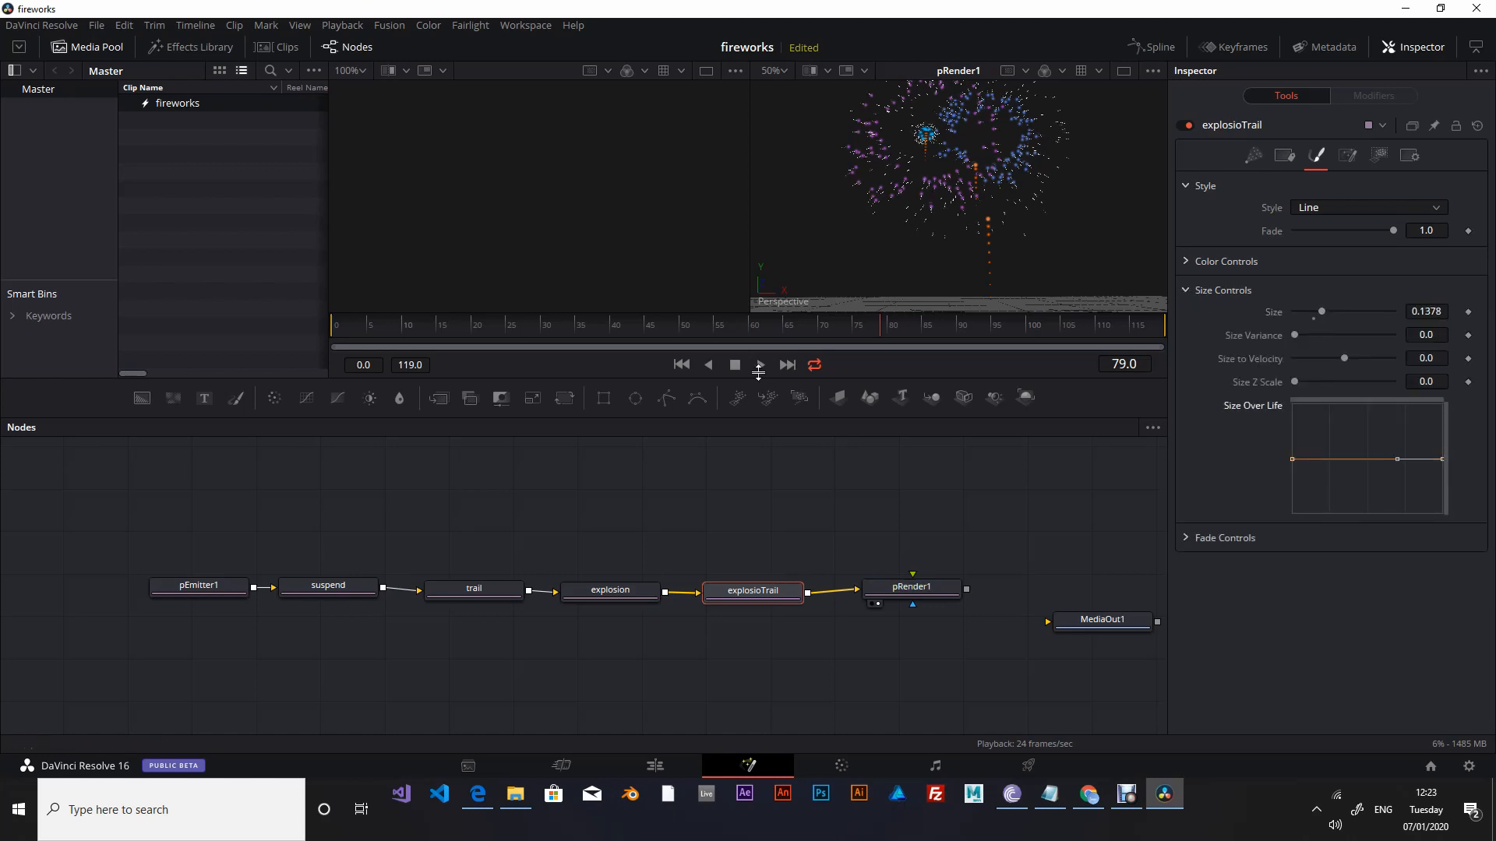
{"action": "left_click", "coordinate": [681, 365]}
{"action": "left_click", "coordinate": [759, 364]}
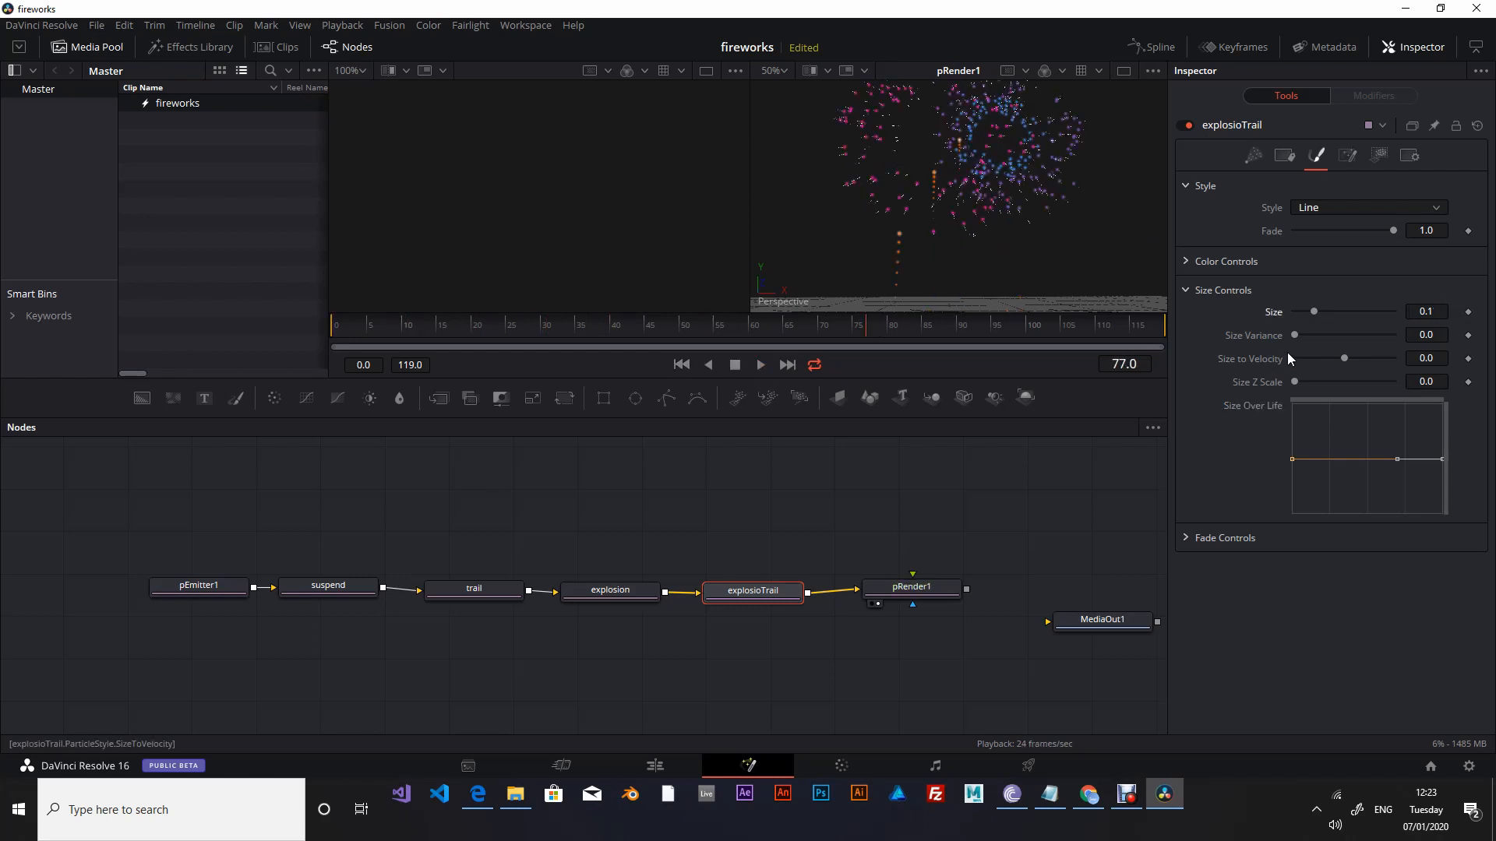
{"action": "left_click_drag", "start_coordinate": [1349, 357], "coordinate": [1380, 359]}
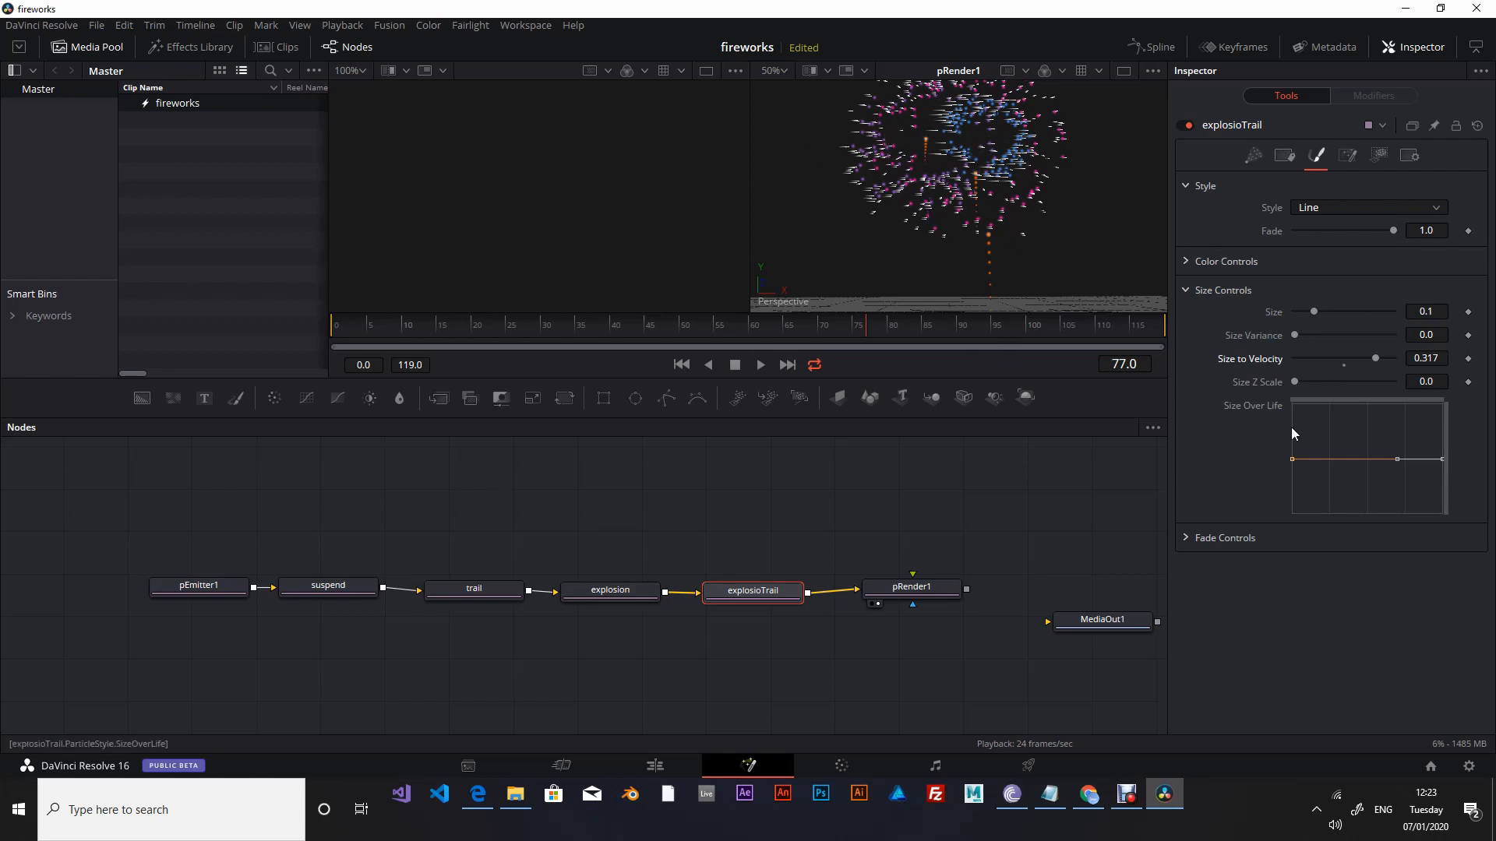
Turn off Always Face Camera for the explosioTrail particles and set their rotation mode to Rotation relative to motion.
{"action": "left_click", "coordinate": [1251, 165]}
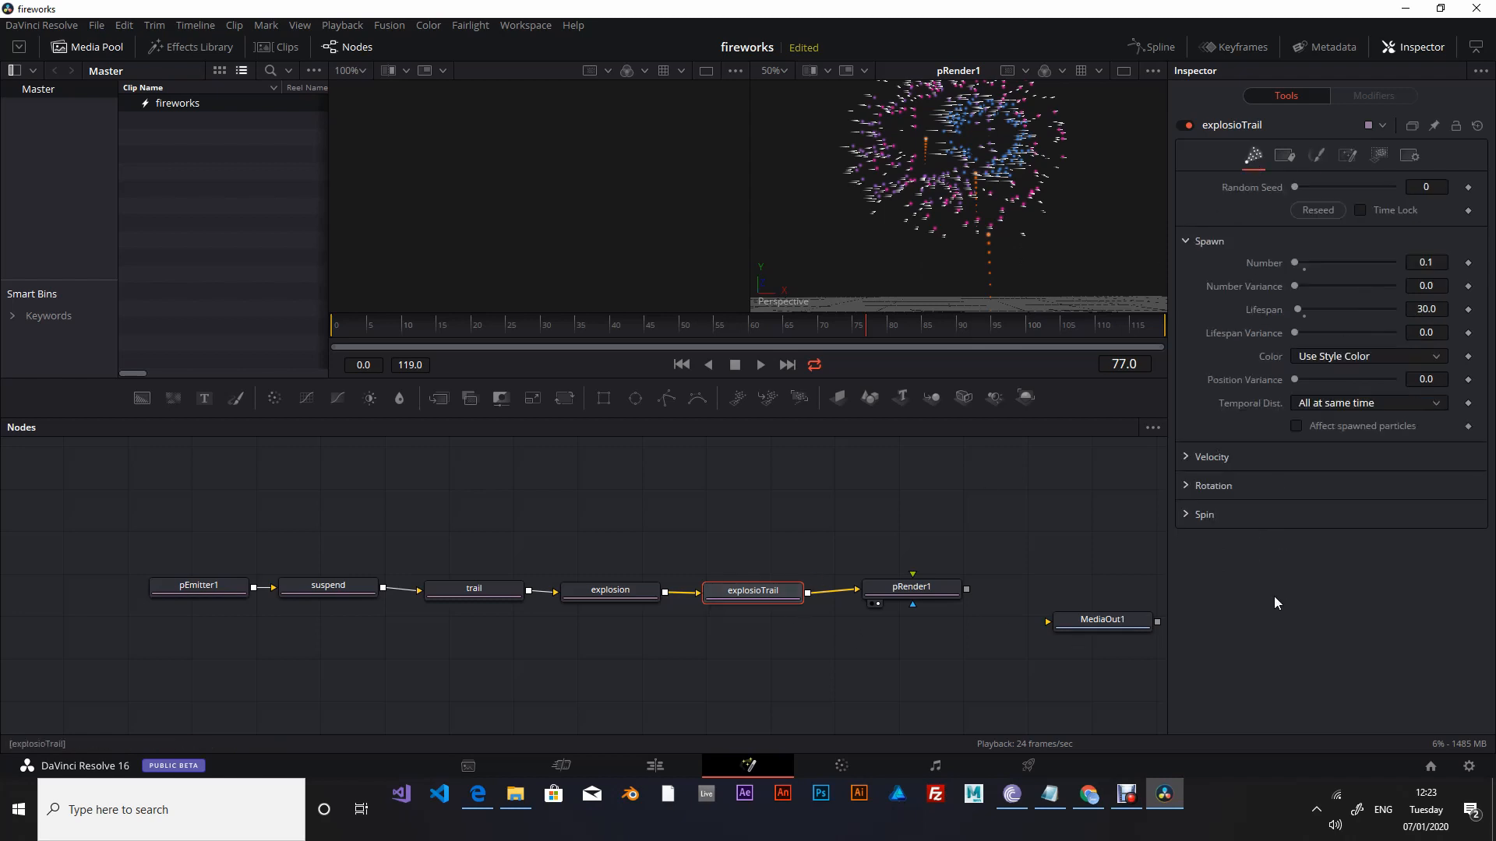
{"action": "left_click", "coordinate": [1185, 484]}
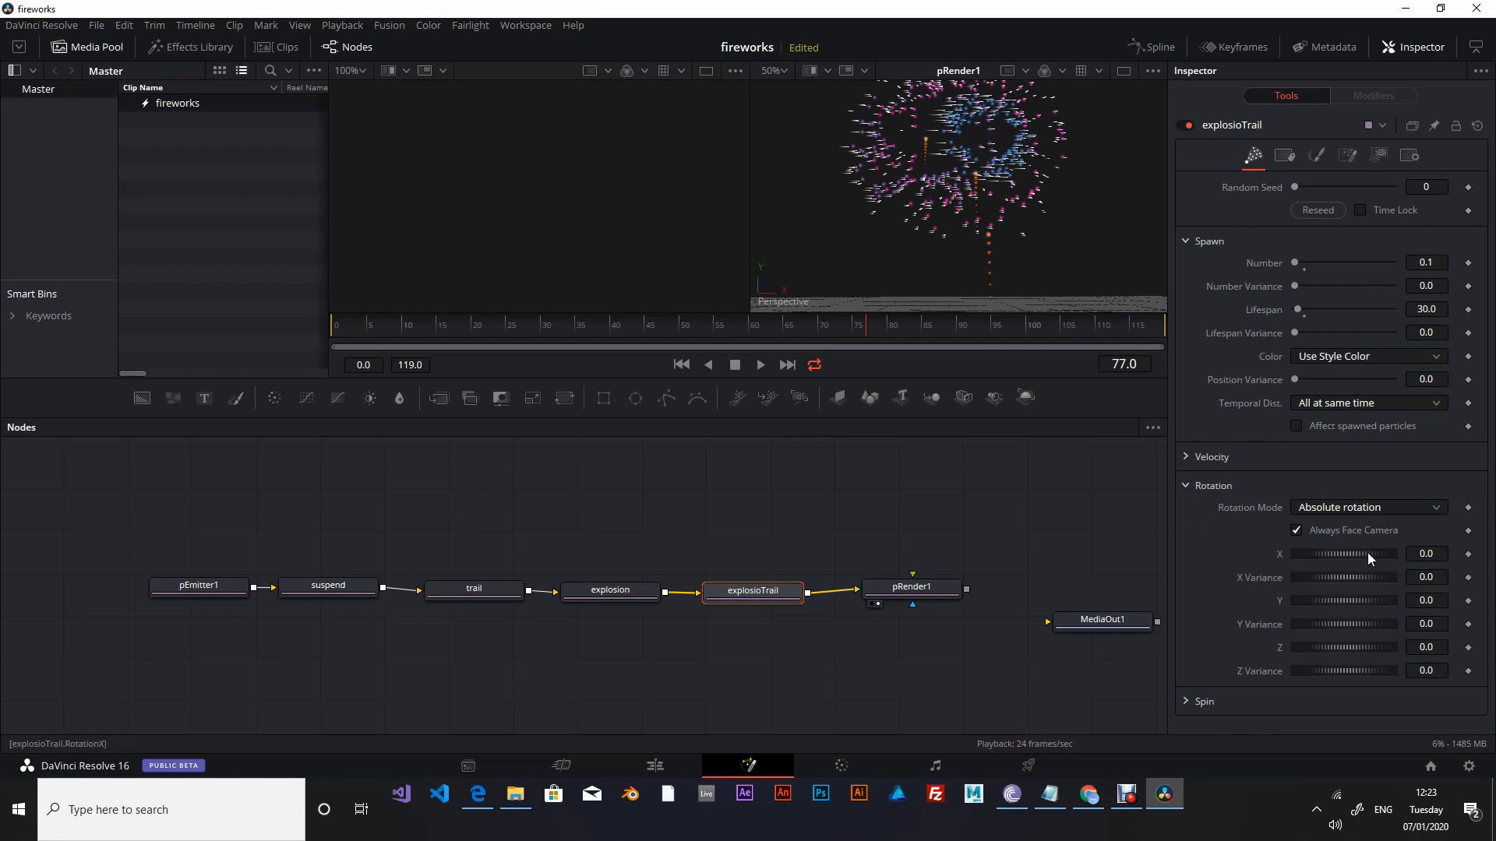
{"action": "left_click", "coordinate": [1327, 537]}
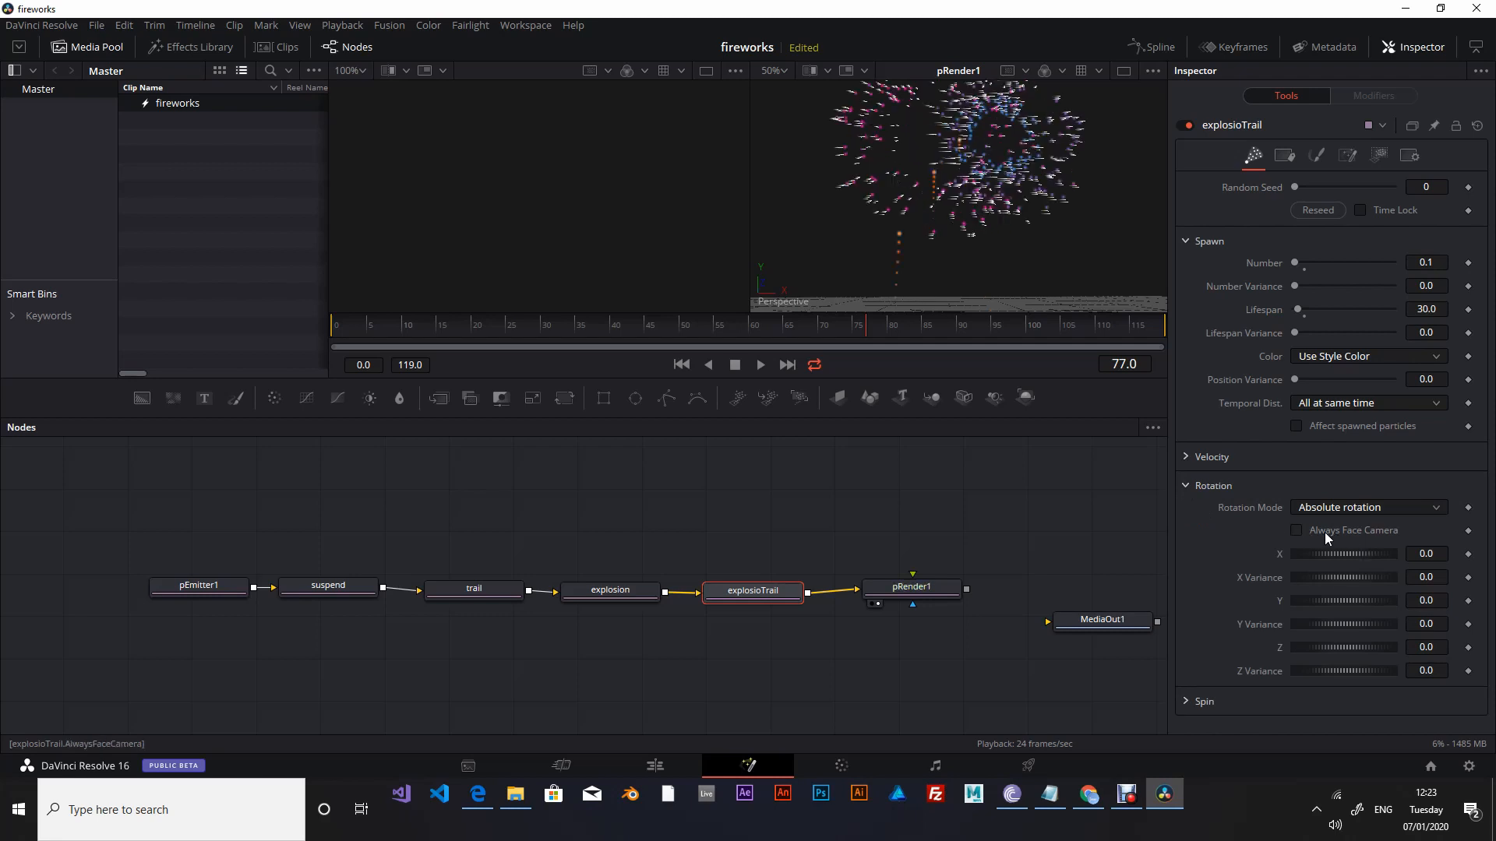
{"action": "left_click", "coordinate": [1394, 508]}
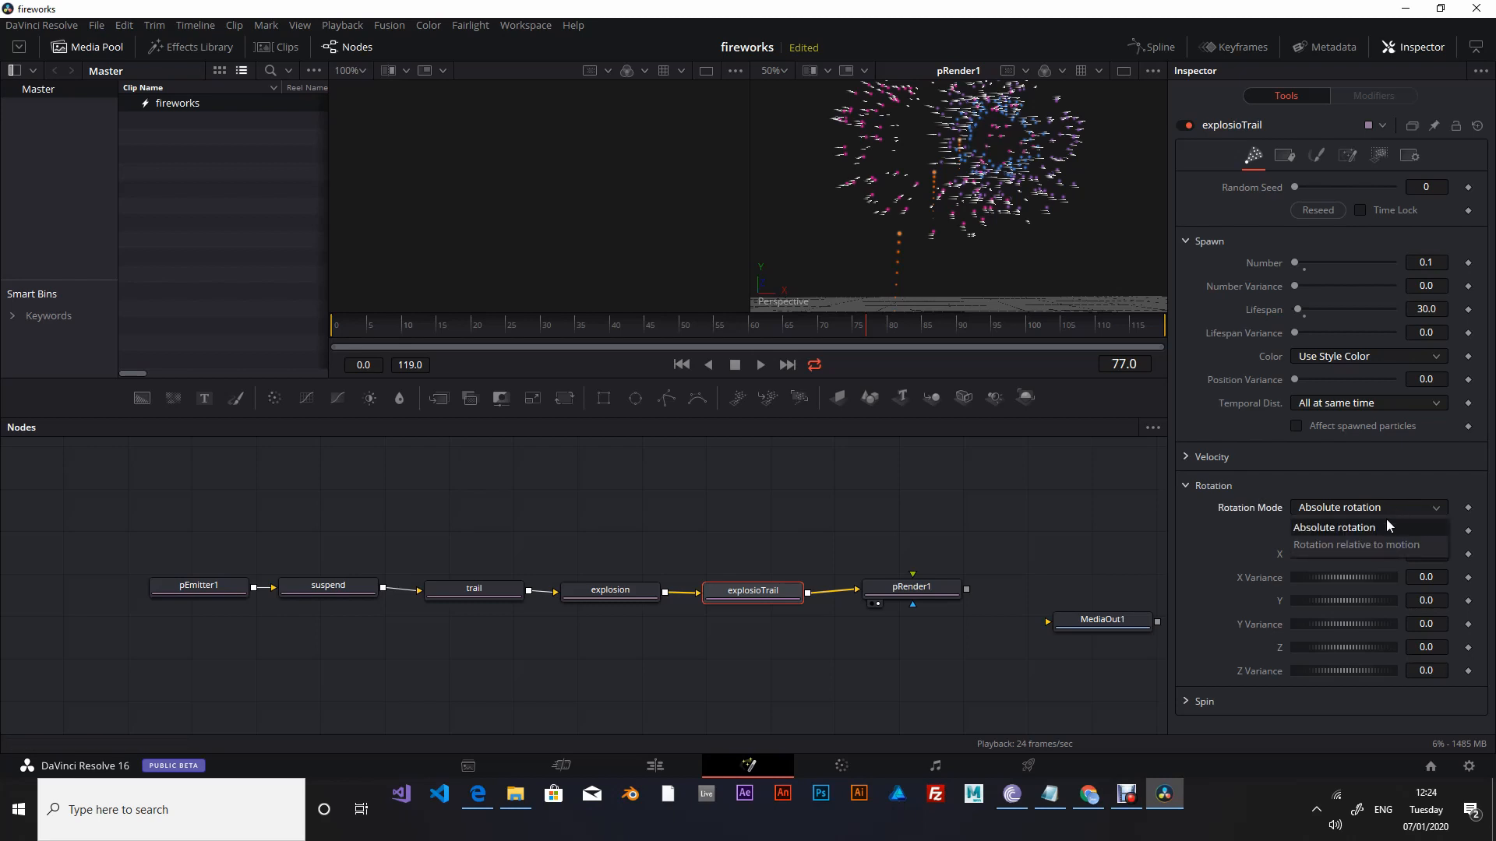
{"action": "left_click", "coordinate": [1356, 545]}
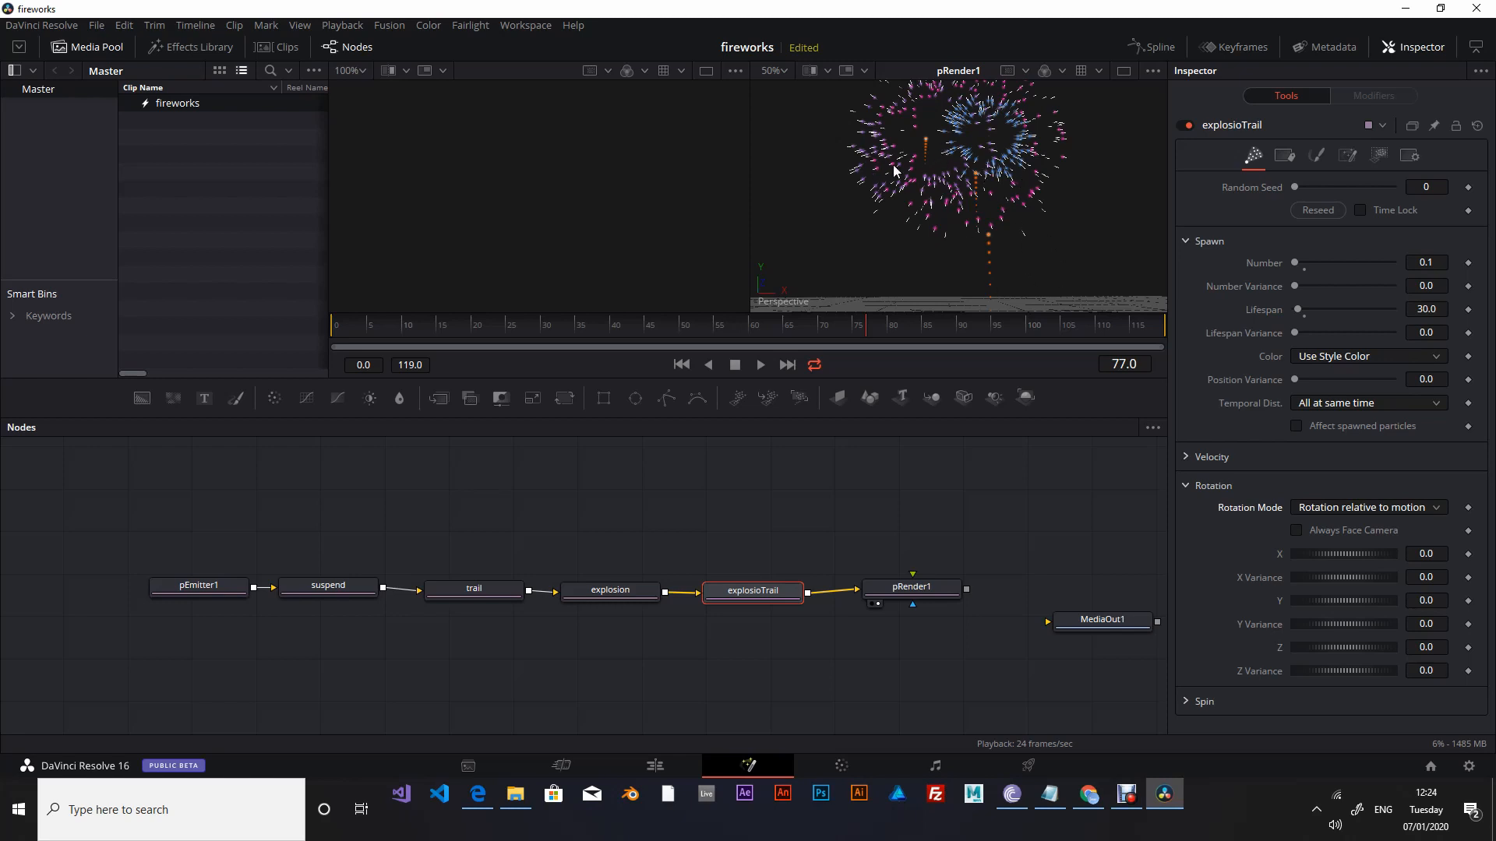
Play the animation from the first frame to check the line trails on the bursts, stopping at frame 76.
{"action": "left_click", "coordinate": [686, 364]}
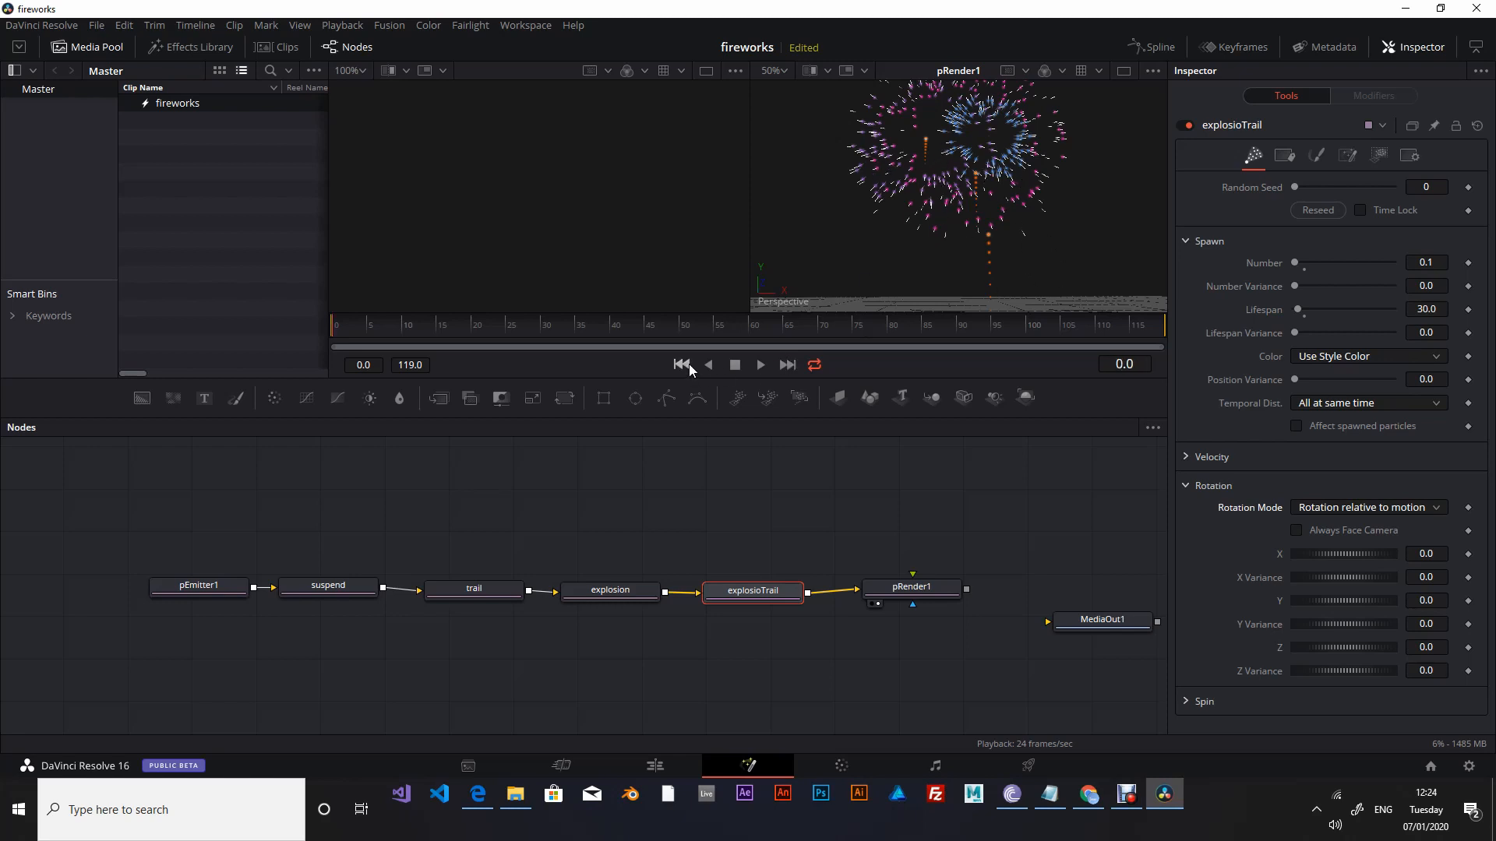
{"action": "left_click", "coordinate": [758, 365]}
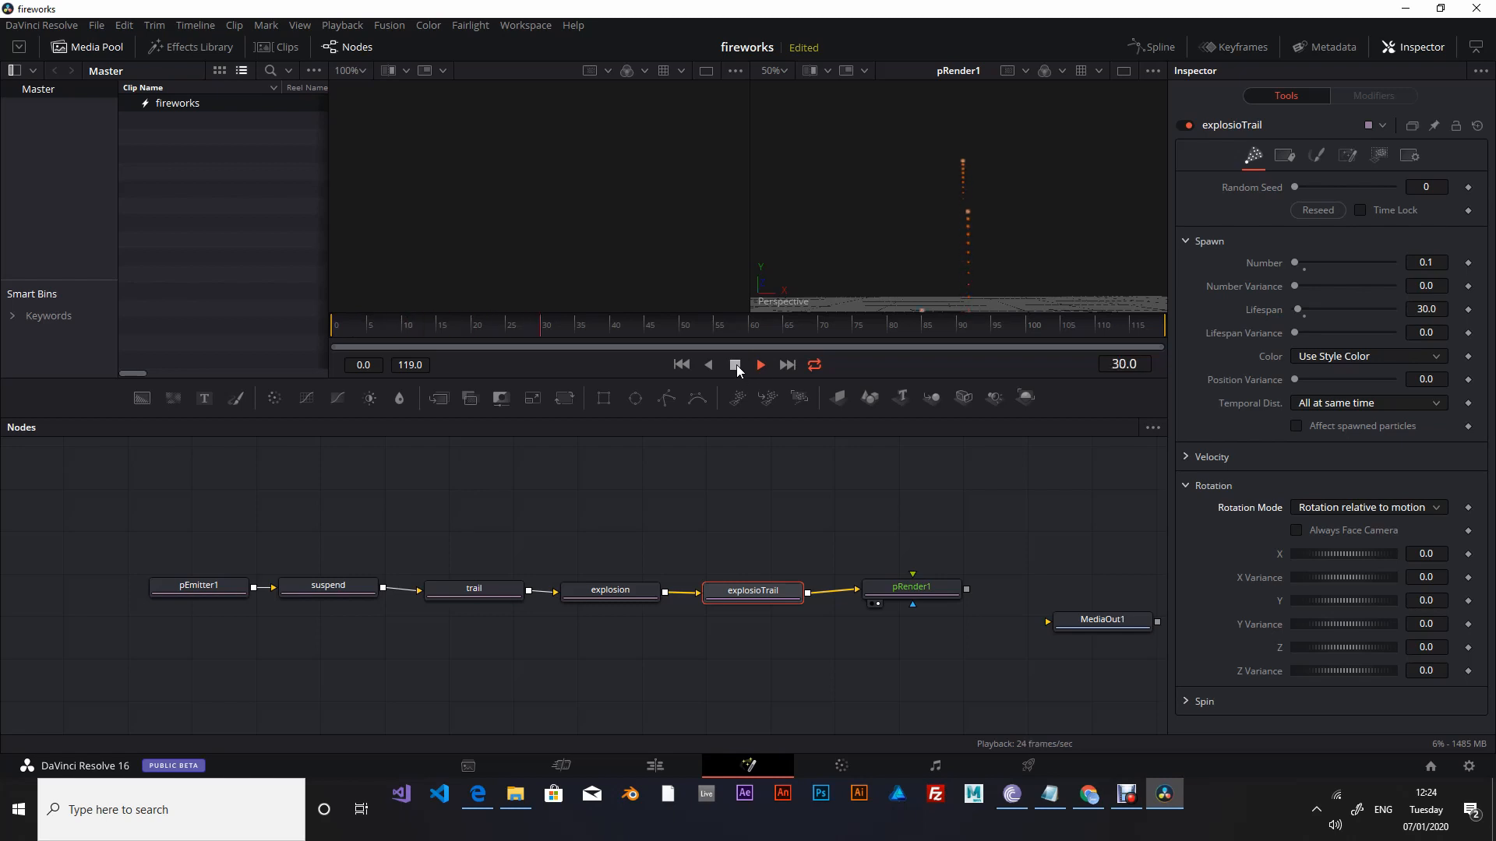
{"action": "left_click", "coordinate": [735, 365]}
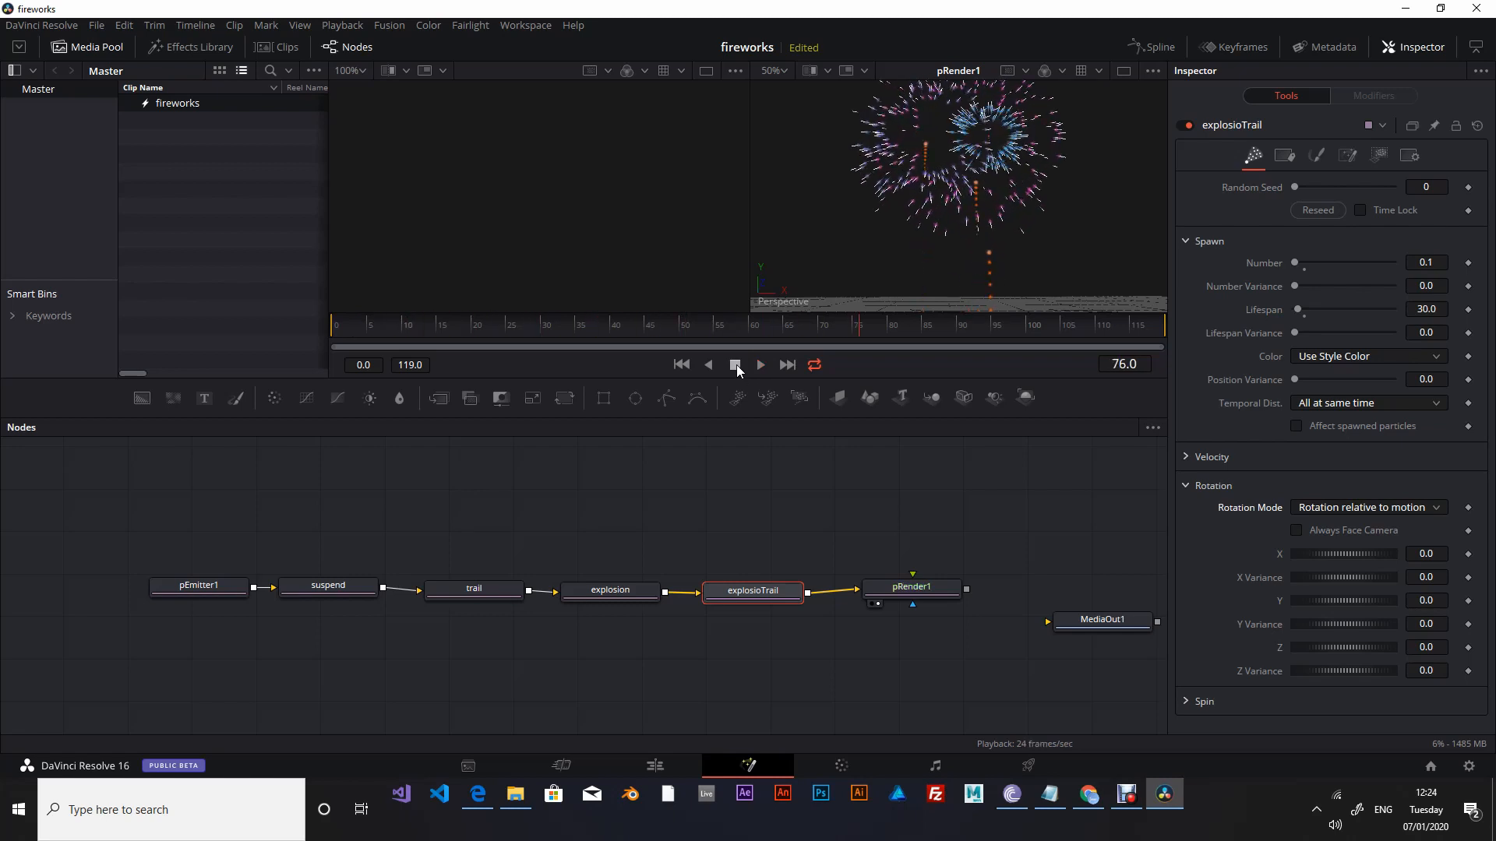
Set explosioTrail's size to 0.0945 and size to velocity to 0.421, taper its Size Over Life down to zero, and preview the animation.
{"action": "left_click", "coordinate": [1315, 155]}
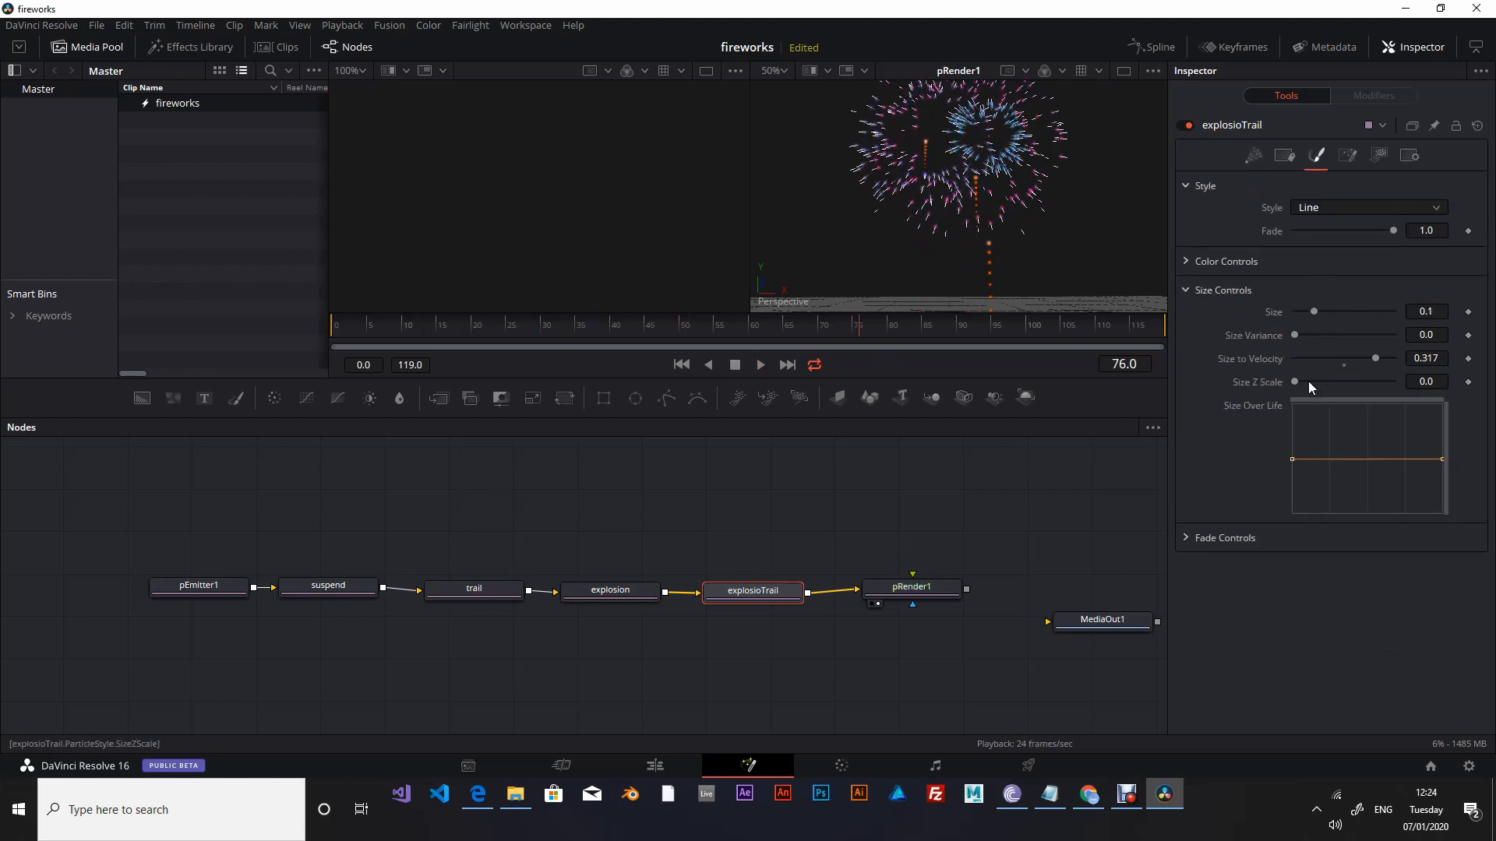
{"action": "mouse_move", "coordinate": [1319, 315]}
{"action": "left_mouse_down"}
{"action": "mouse_move", "coordinate": [1377, 315]}
{"action": "mouse_move", "coordinate": [1315, 320]}
{"action": "left_mouse_up"}
{"action": "left_click_drag", "start_coordinate": [1377, 357], "coordinate": [1391, 357]}
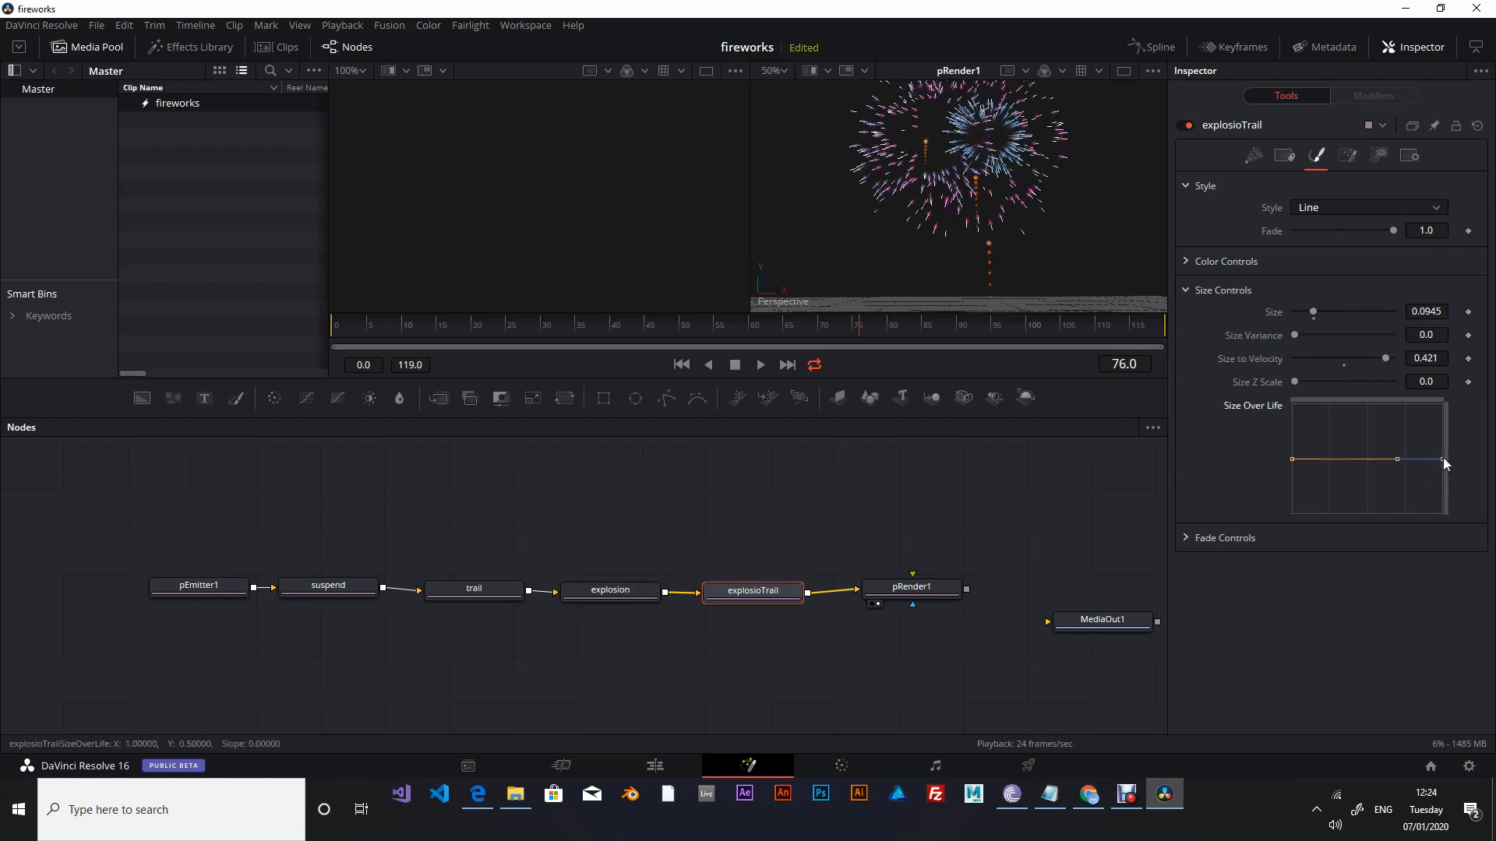
{"action": "left_click_drag", "start_coordinate": [1443, 460], "coordinate": [1443, 511]}
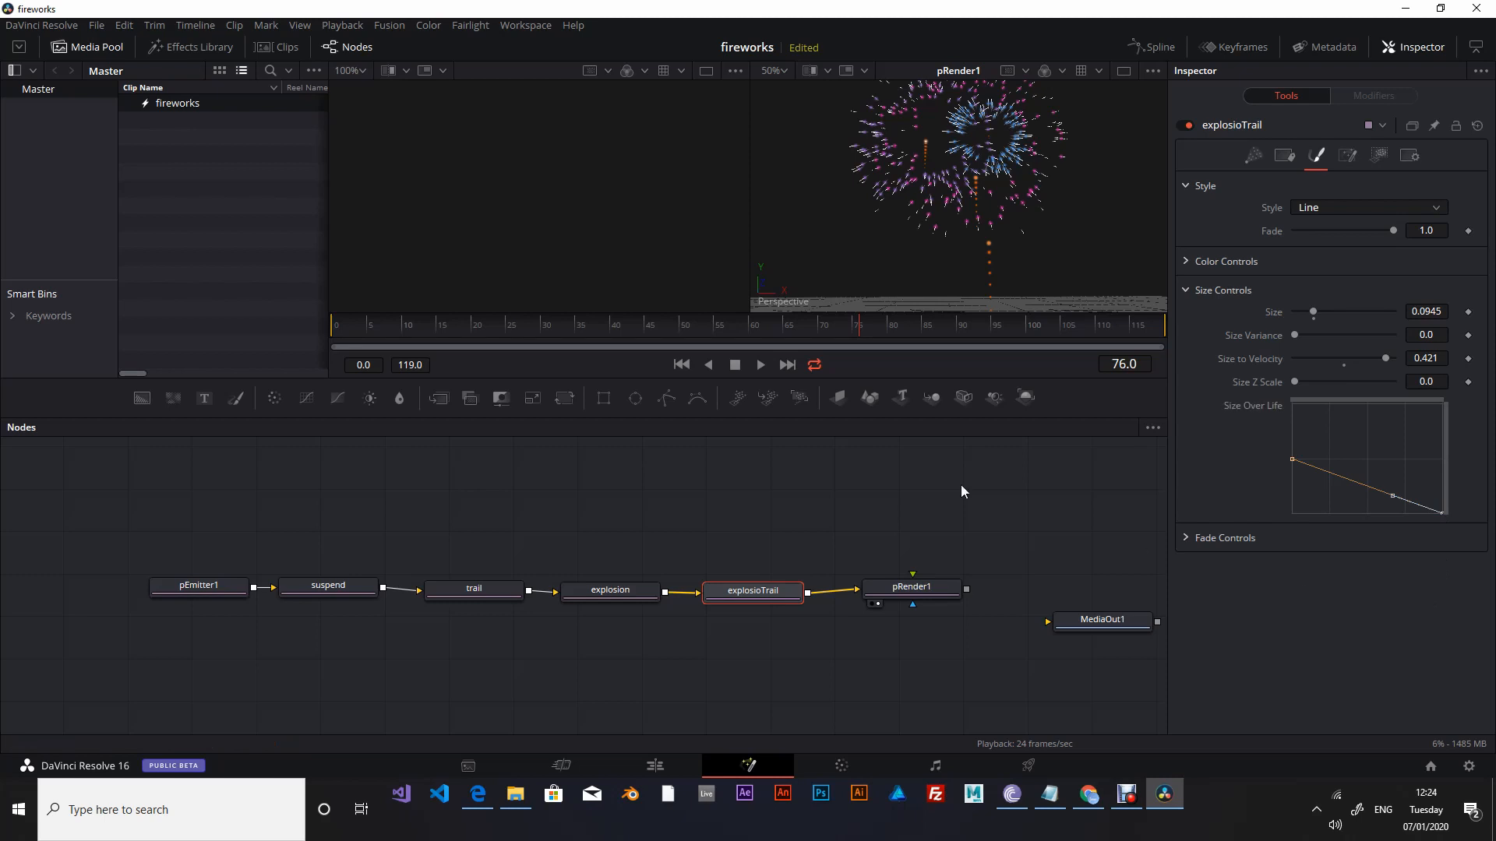
{"action": "left_click", "coordinate": [761, 365]}
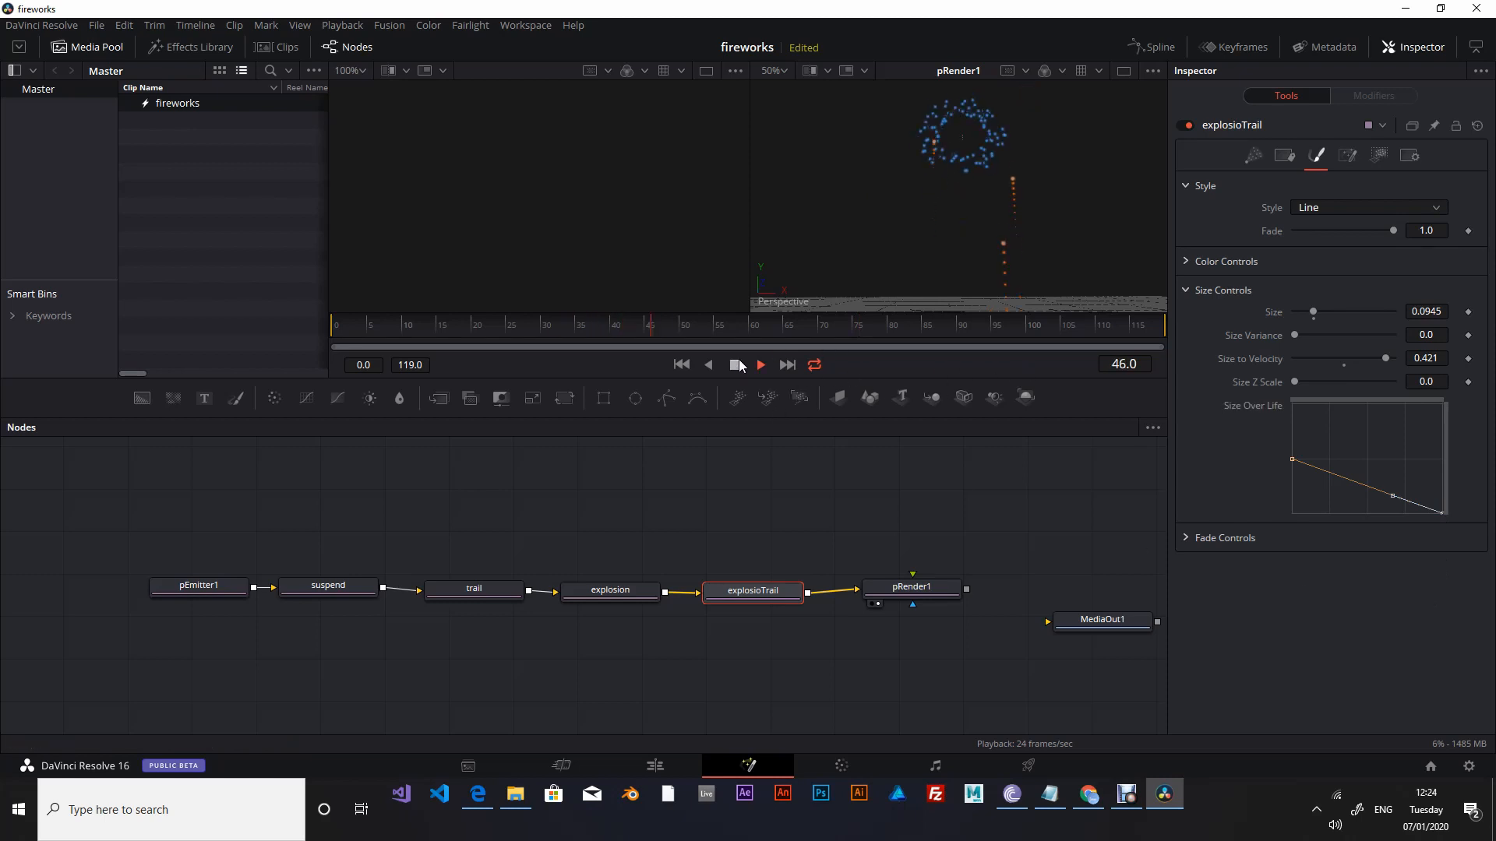
{"action": "left_click", "coordinate": [735, 365]}
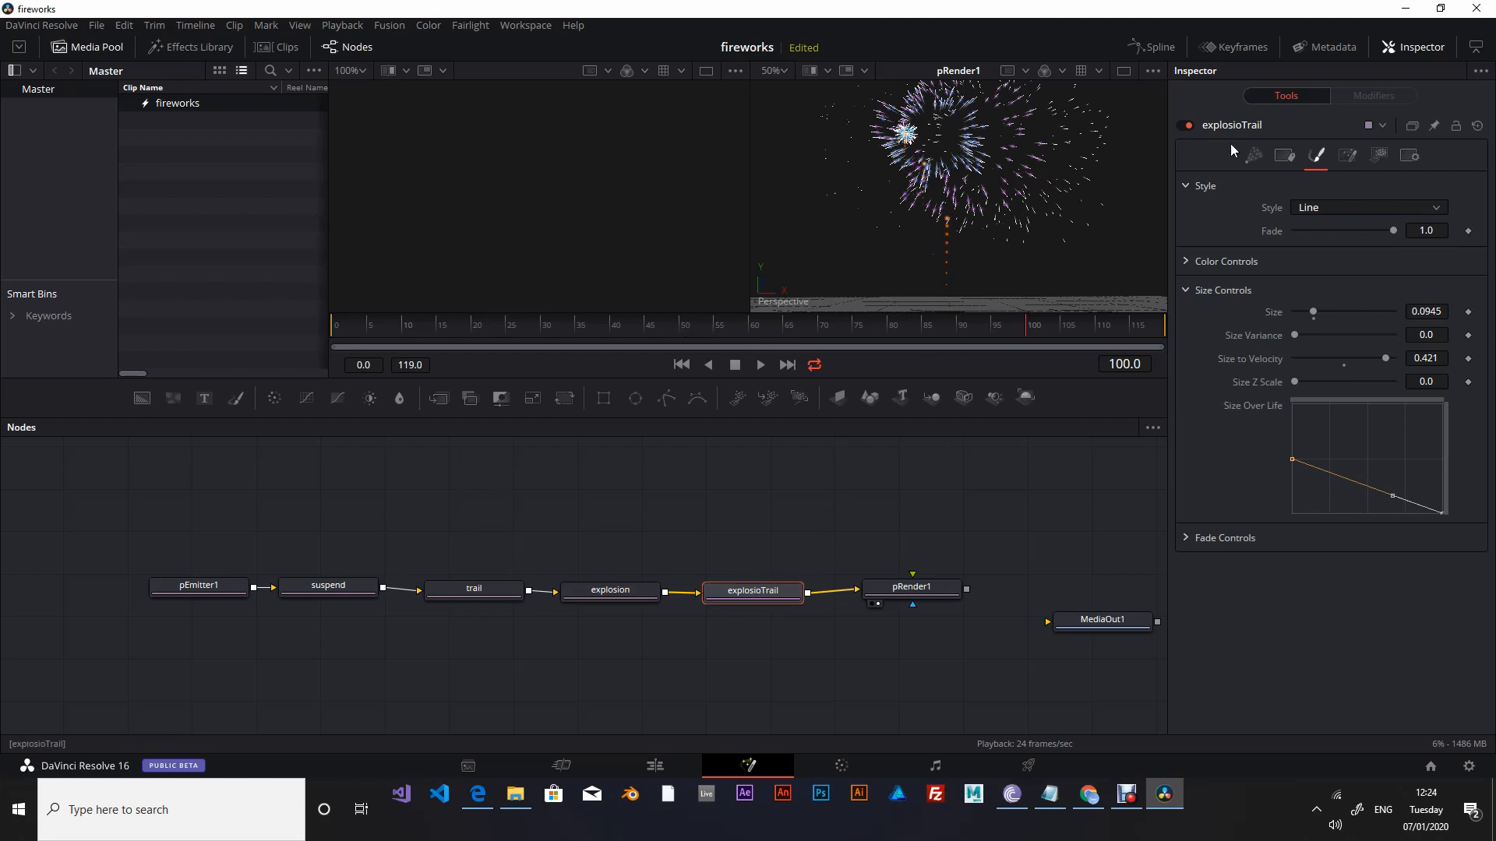
Set the explosioTrail node's Velocity Transfer to 0.8 and play the animation from the first frame.
{"action": "left_click", "coordinate": [1253, 155]}
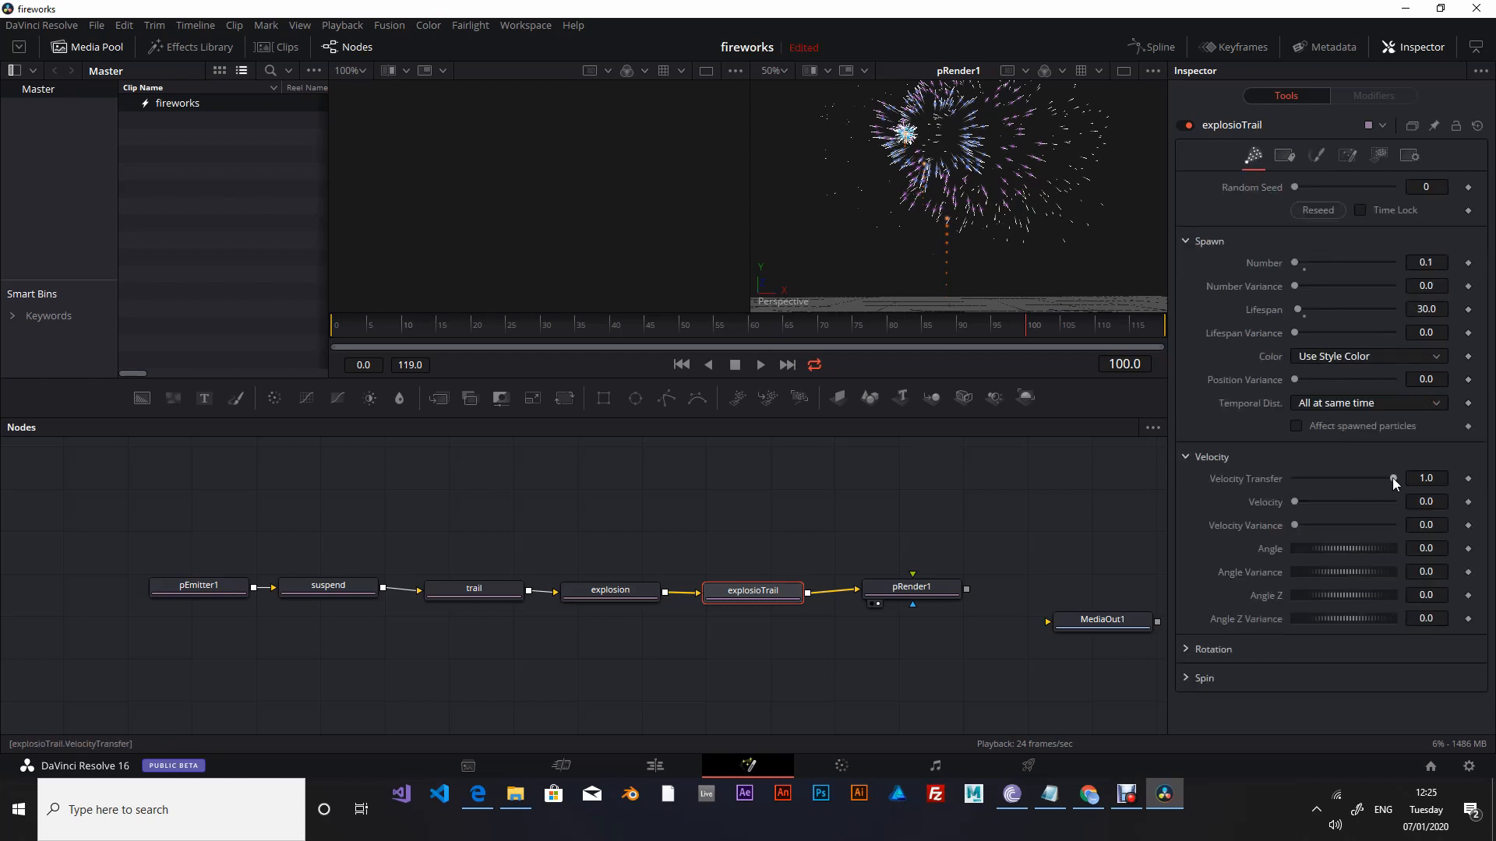
{"action": "left_click", "coordinate": [1425, 478]}
{"action": "key", "text": "Tab"}
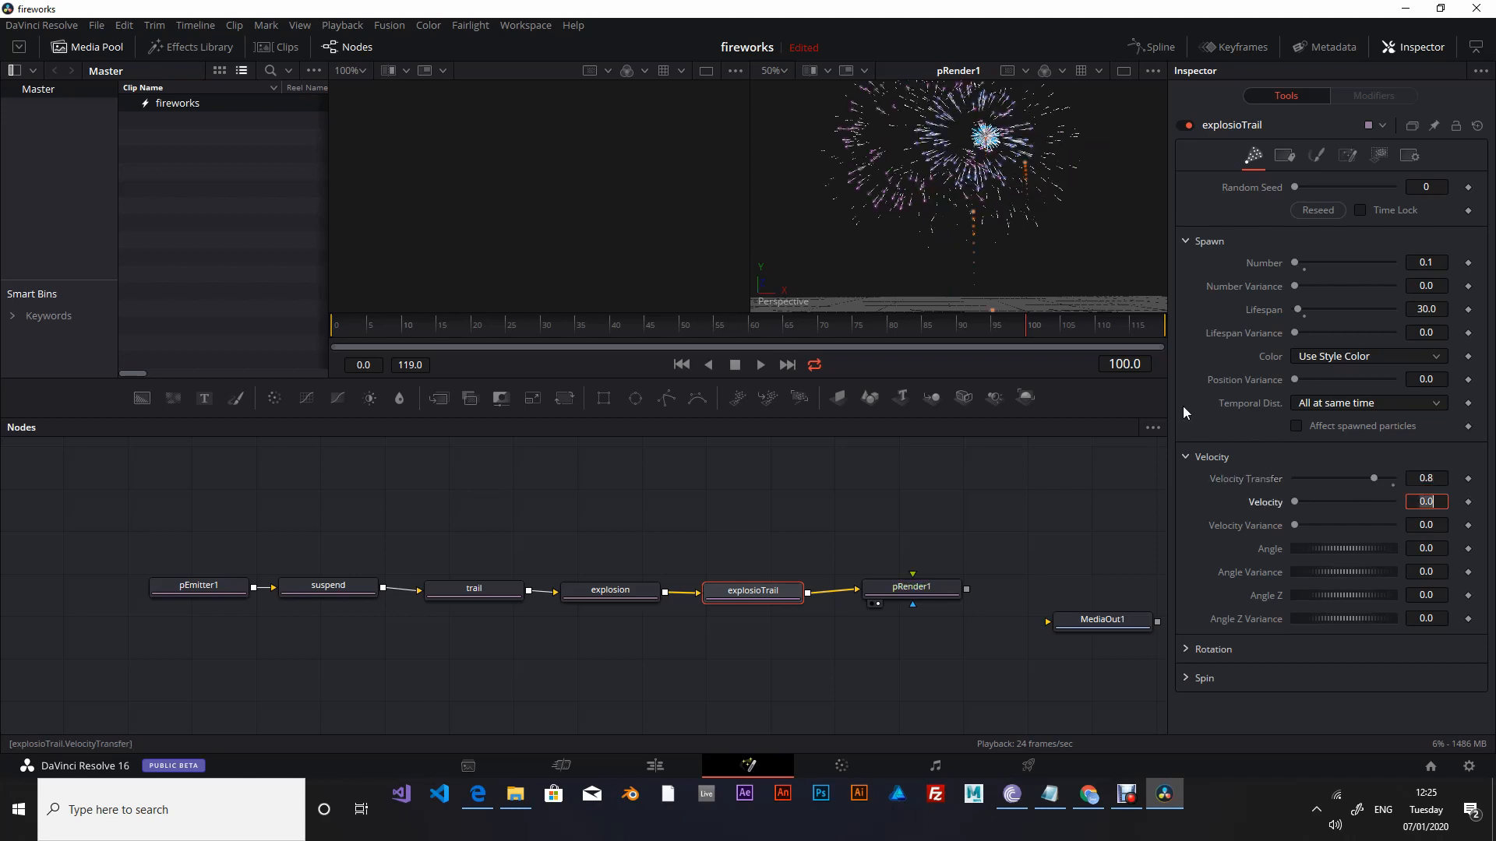
{"action": "left_click", "coordinate": [682, 364]}
{"action": "left_click", "coordinate": [759, 364]}
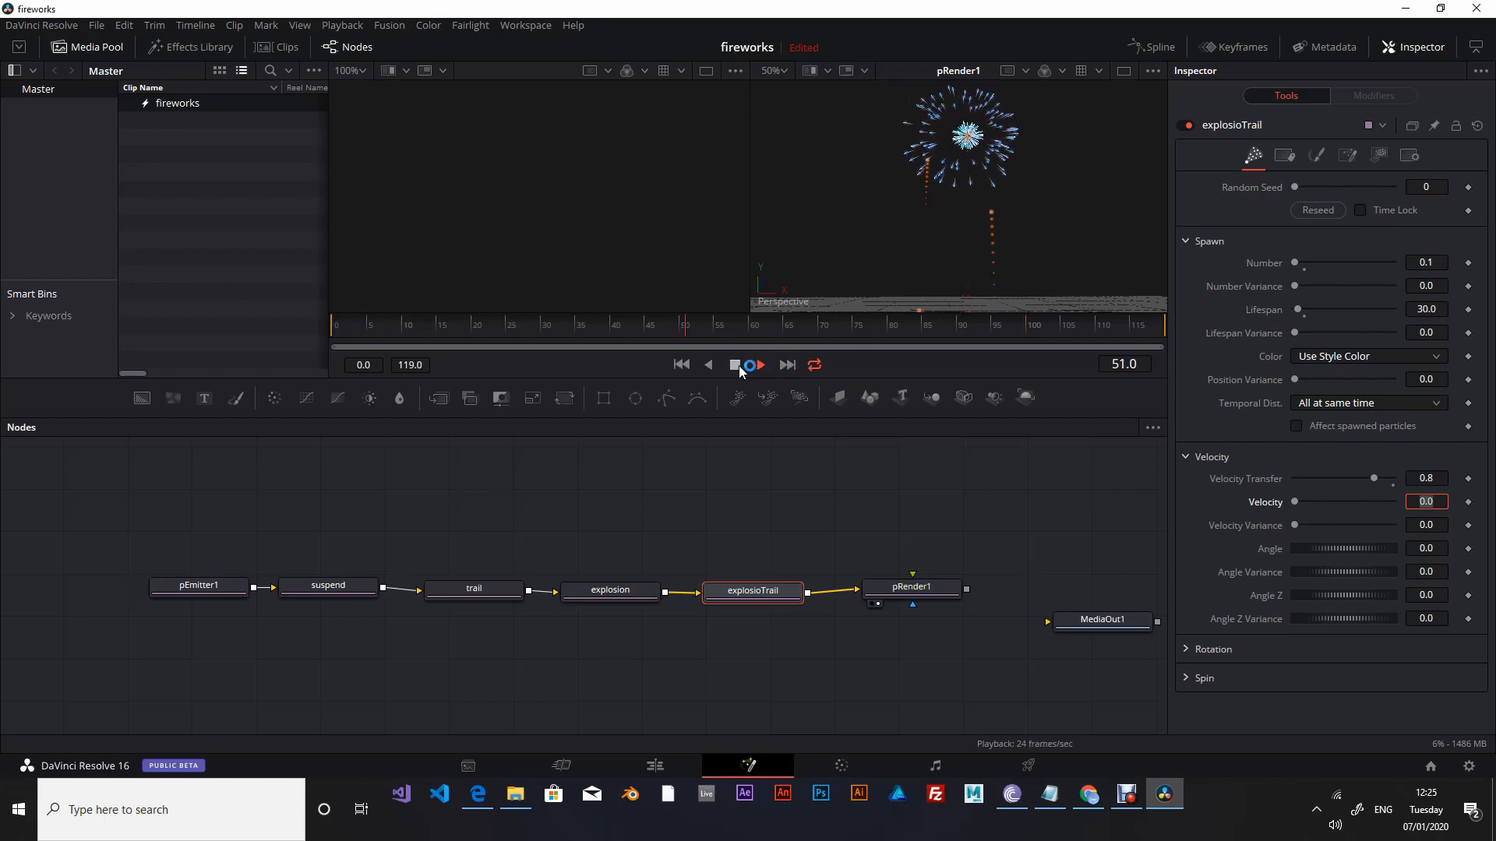
Color the explosioTrail line particles orange, with hue 0.104 and saturation 1.0.
{"action": "left_click", "coordinate": [768, 595]}
{"action": "left_click", "coordinate": [1321, 157]}
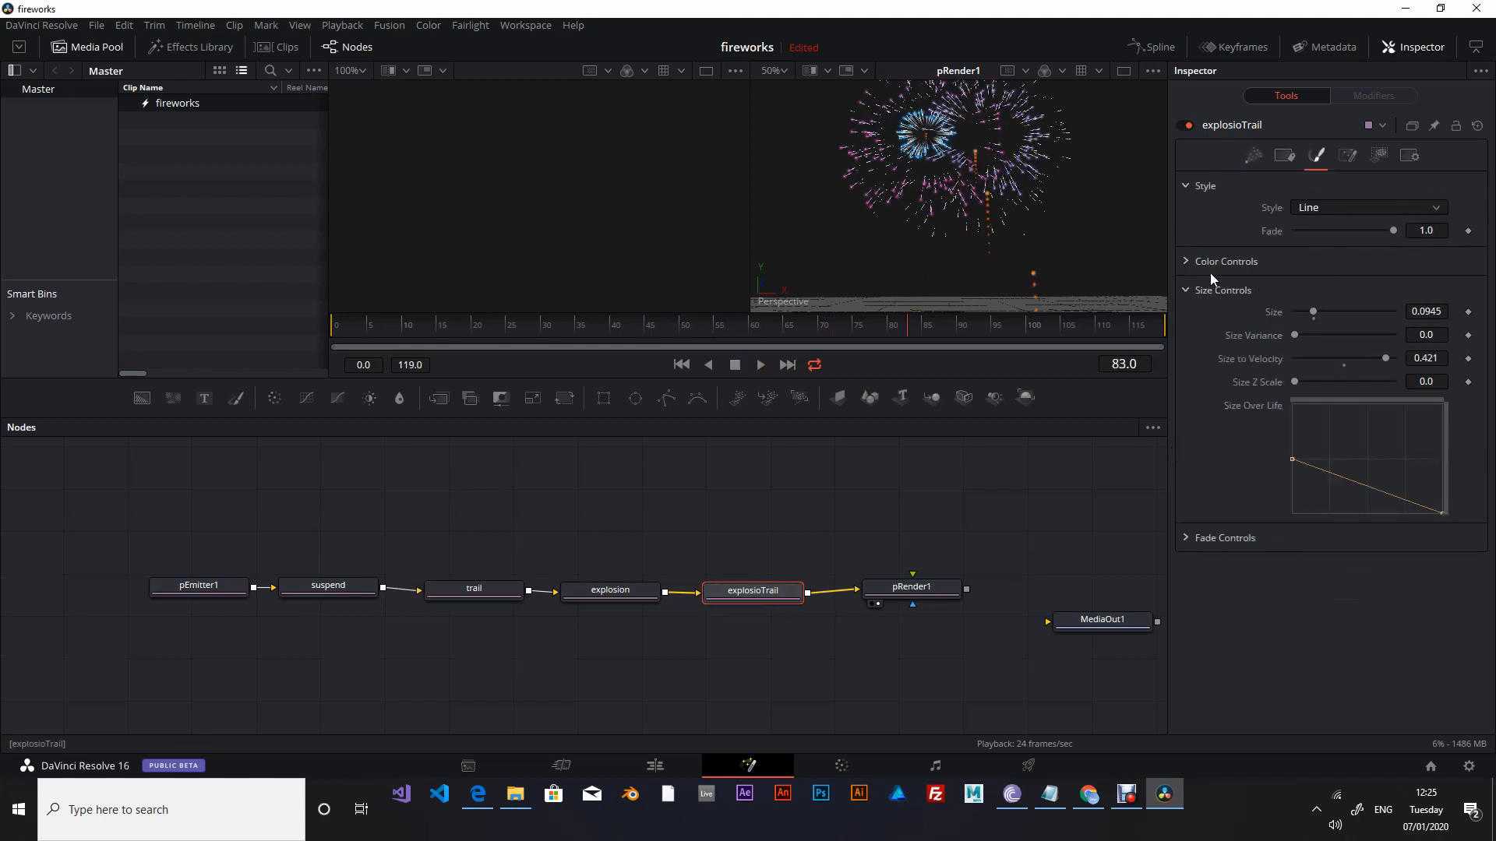
{"action": "left_click", "coordinate": [1189, 259]}
{"action": "left_click", "coordinate": [1432, 304]}
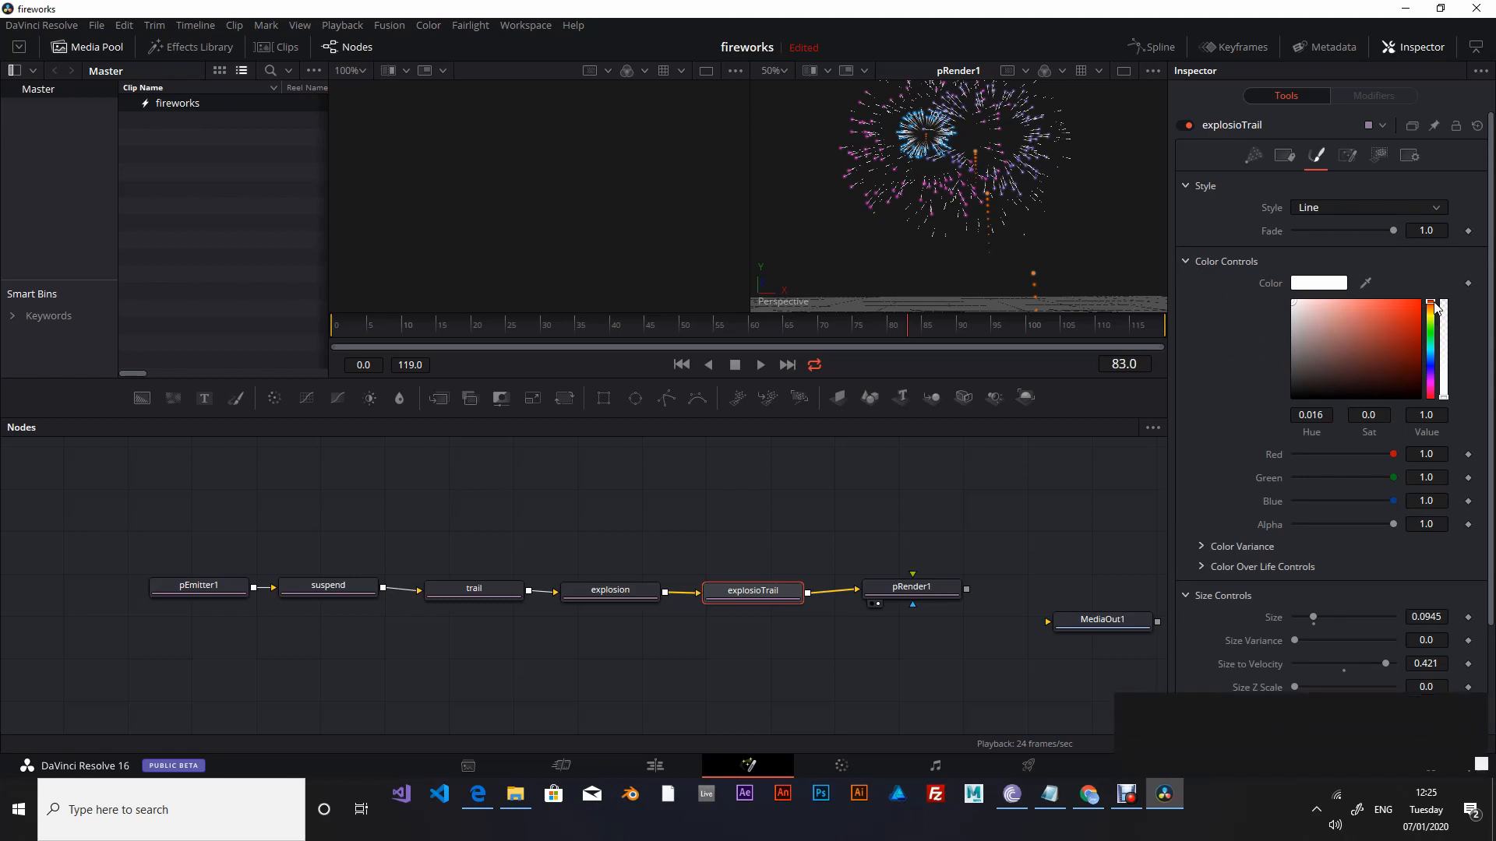
{"action": "mouse_move", "coordinate": [1434, 303]}
{"action": "left_mouse_down"}
{"action": "mouse_move", "coordinate": [1419, 302]}
{"action": "mouse_move", "coordinate": [1432, 310]}
{"action": "left_mouse_up"}
Increase the explosioTrail particles' size to 1.0 and their size to velocity to 0.5.
{"action": "left_click", "coordinate": [1254, 156]}
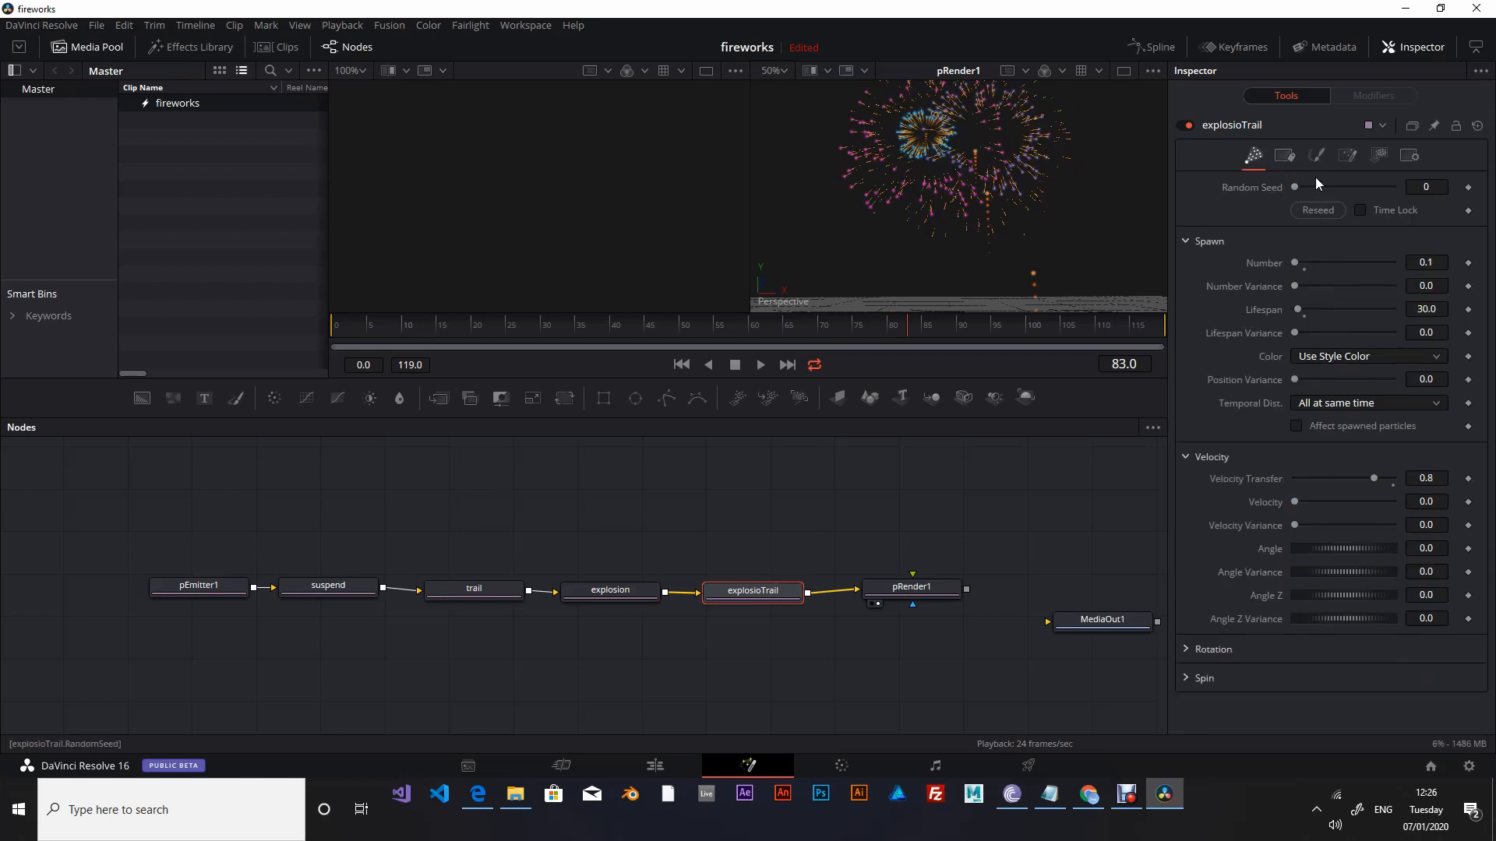
{"action": "left_click", "coordinate": [1316, 155]}
{"action": "left_click", "coordinate": [1188, 262]}
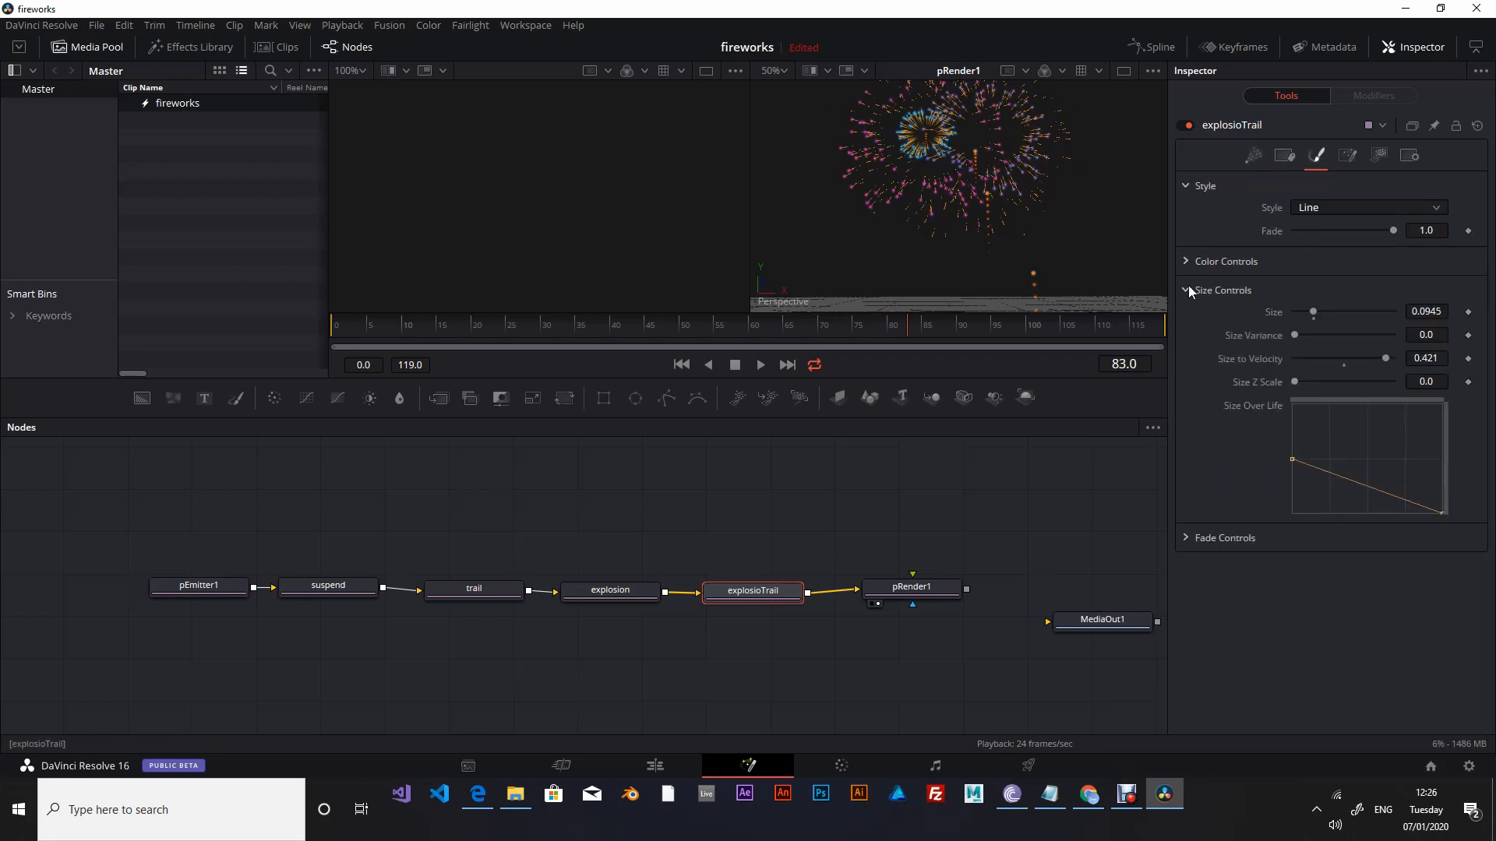
{"action": "double_click", "coordinate": [1441, 309]}
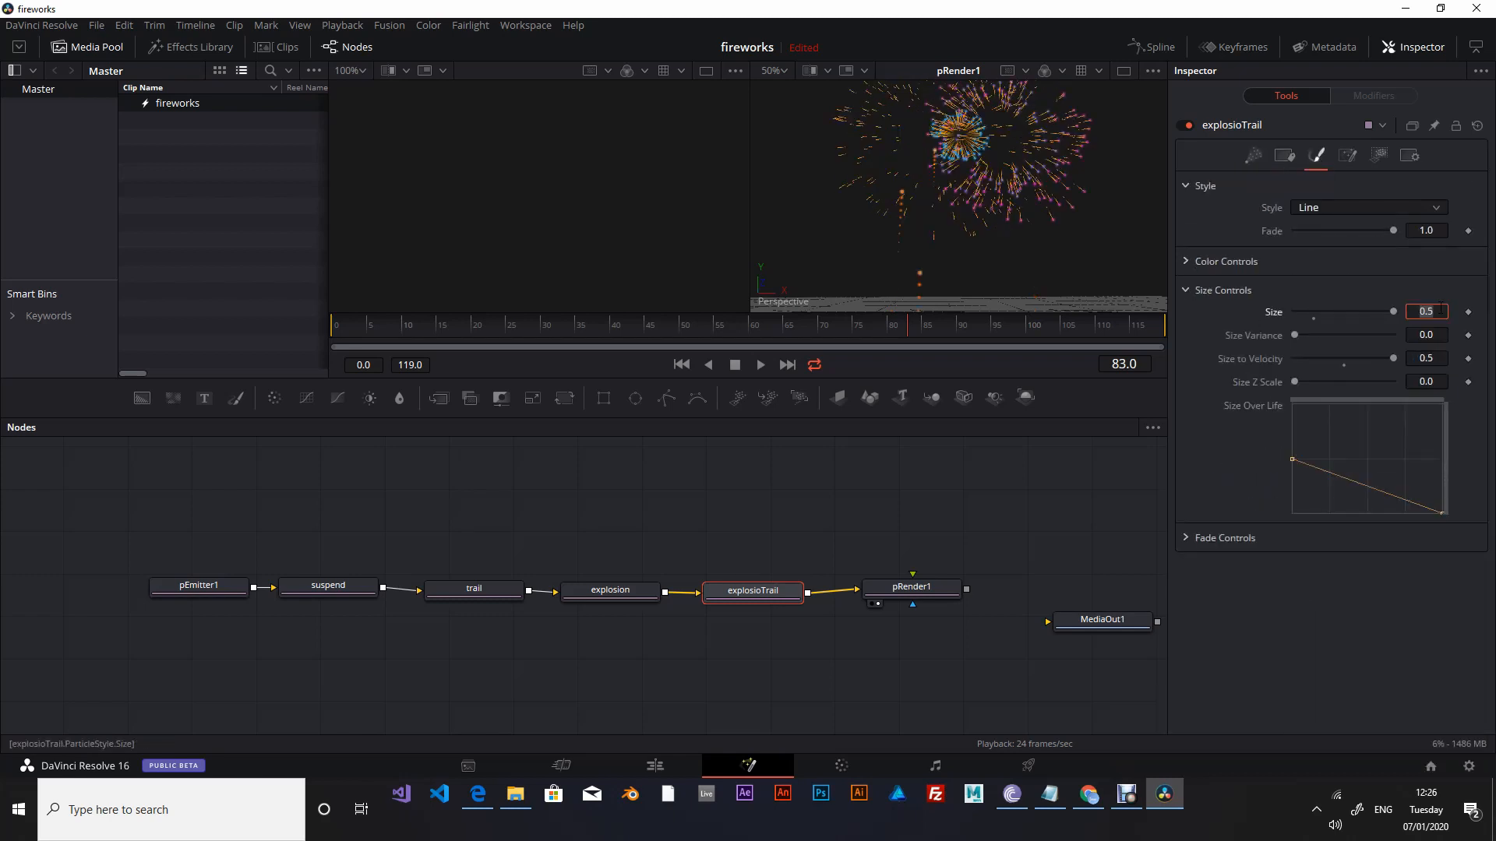
{"action": "type", "text": "1"}
{"action": "key", "text": "Tab"}
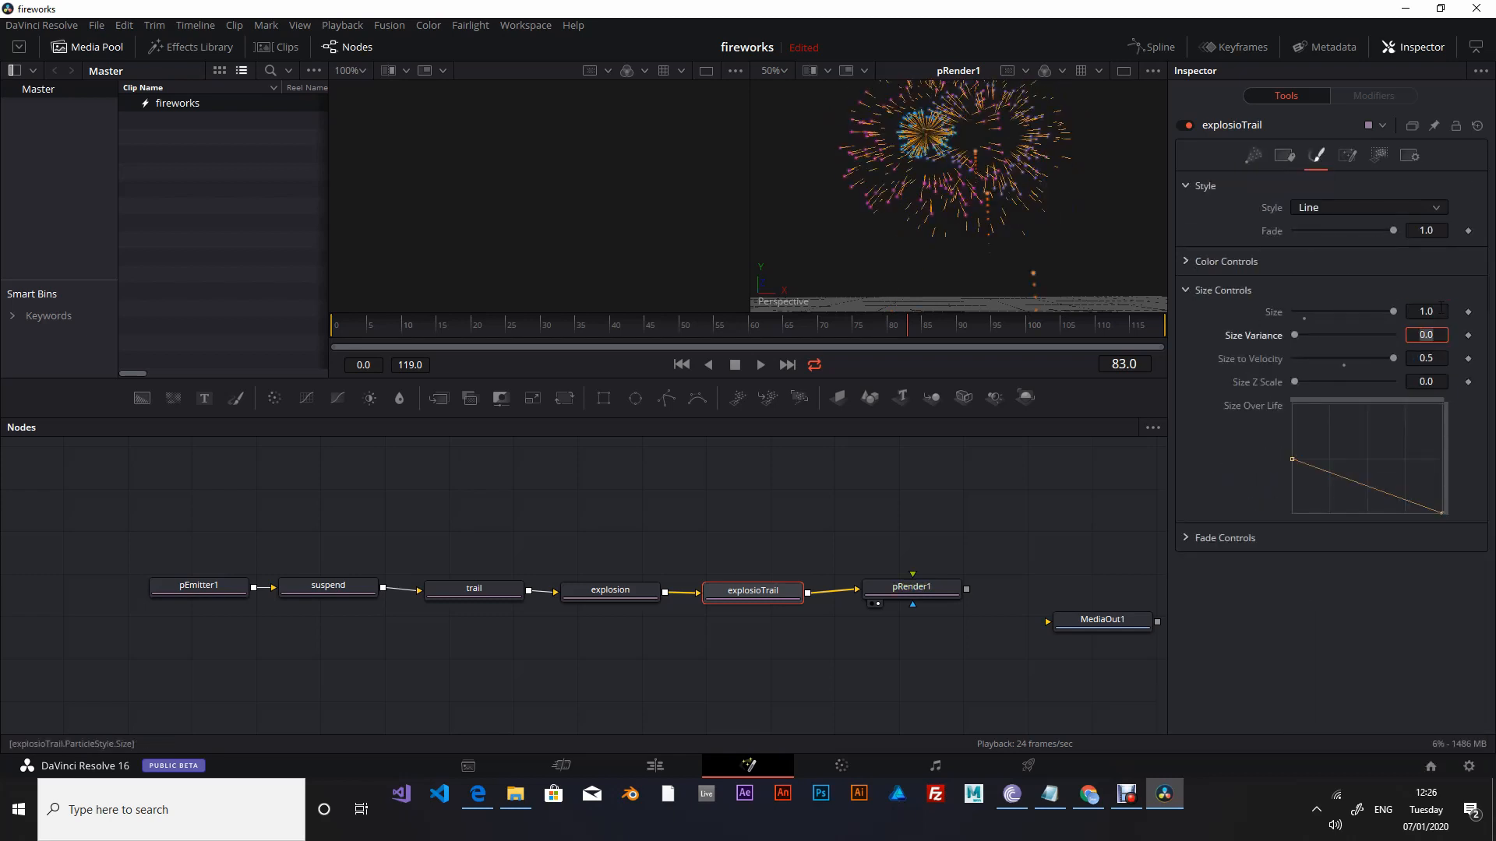
Move the MediaOut1 node farther from pRender1, then select the explosion node and scrub the timeline to frame 55.
{"action": "left_click_drag", "start_coordinate": [963, 611], "coordinate": [1015, 612]}
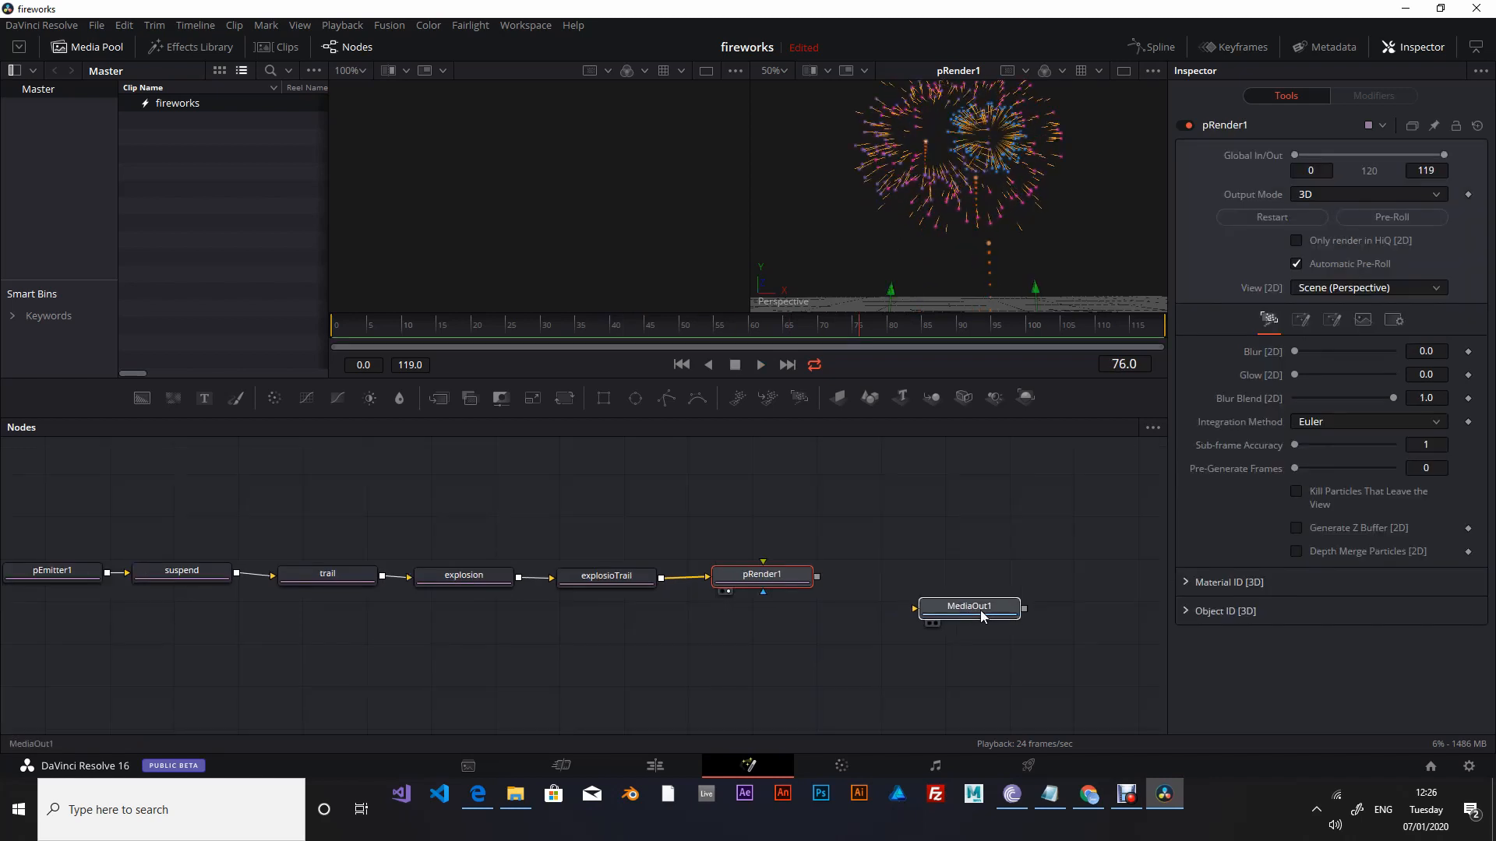
{"action": "left_click_drag", "start_coordinate": [886, 531], "coordinate": [1025, 538]}
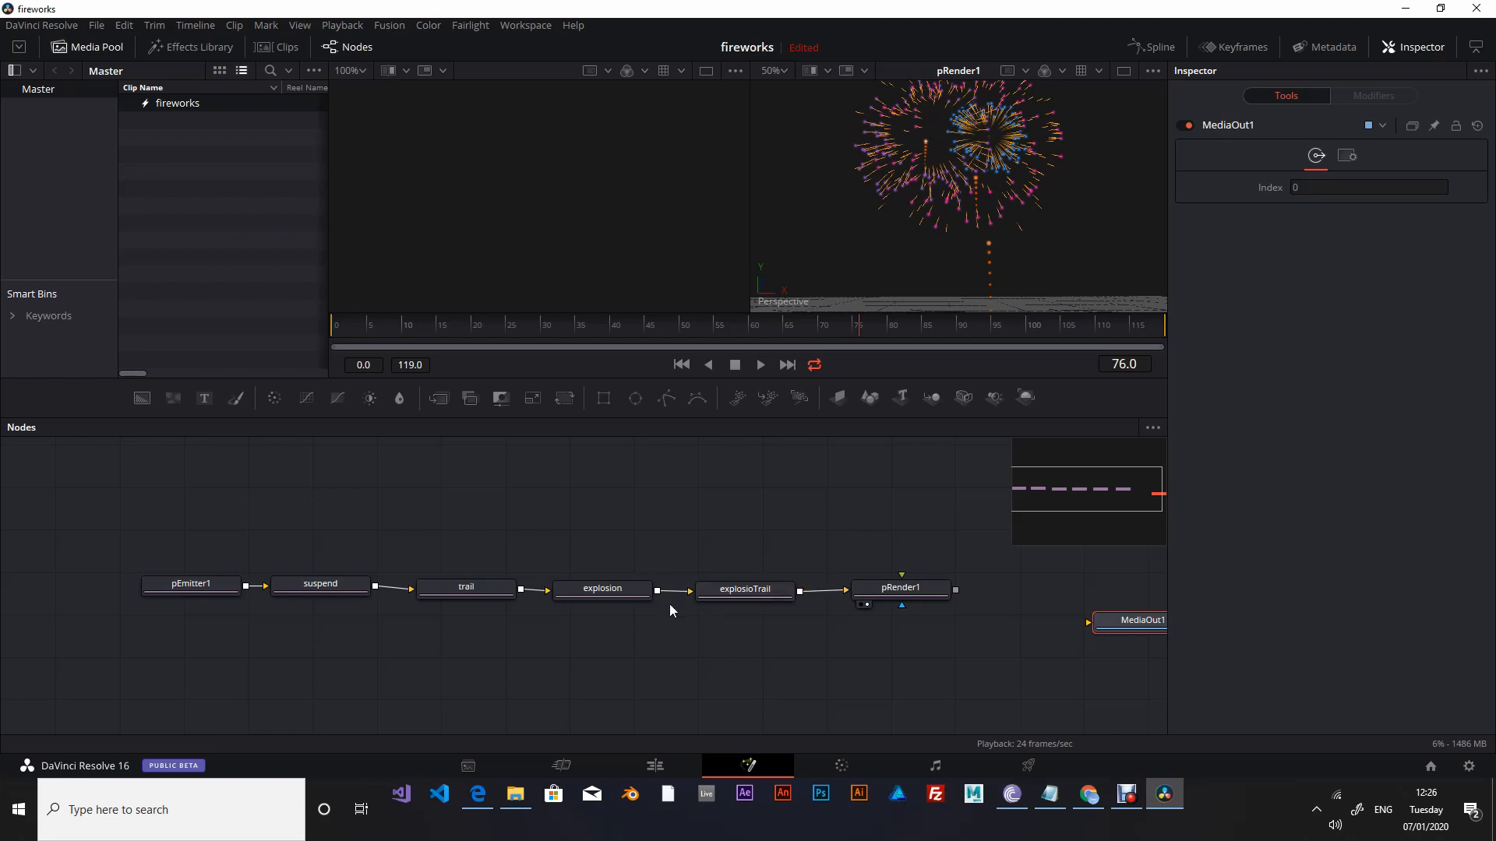
{"action": "left_click", "coordinate": [603, 591]}
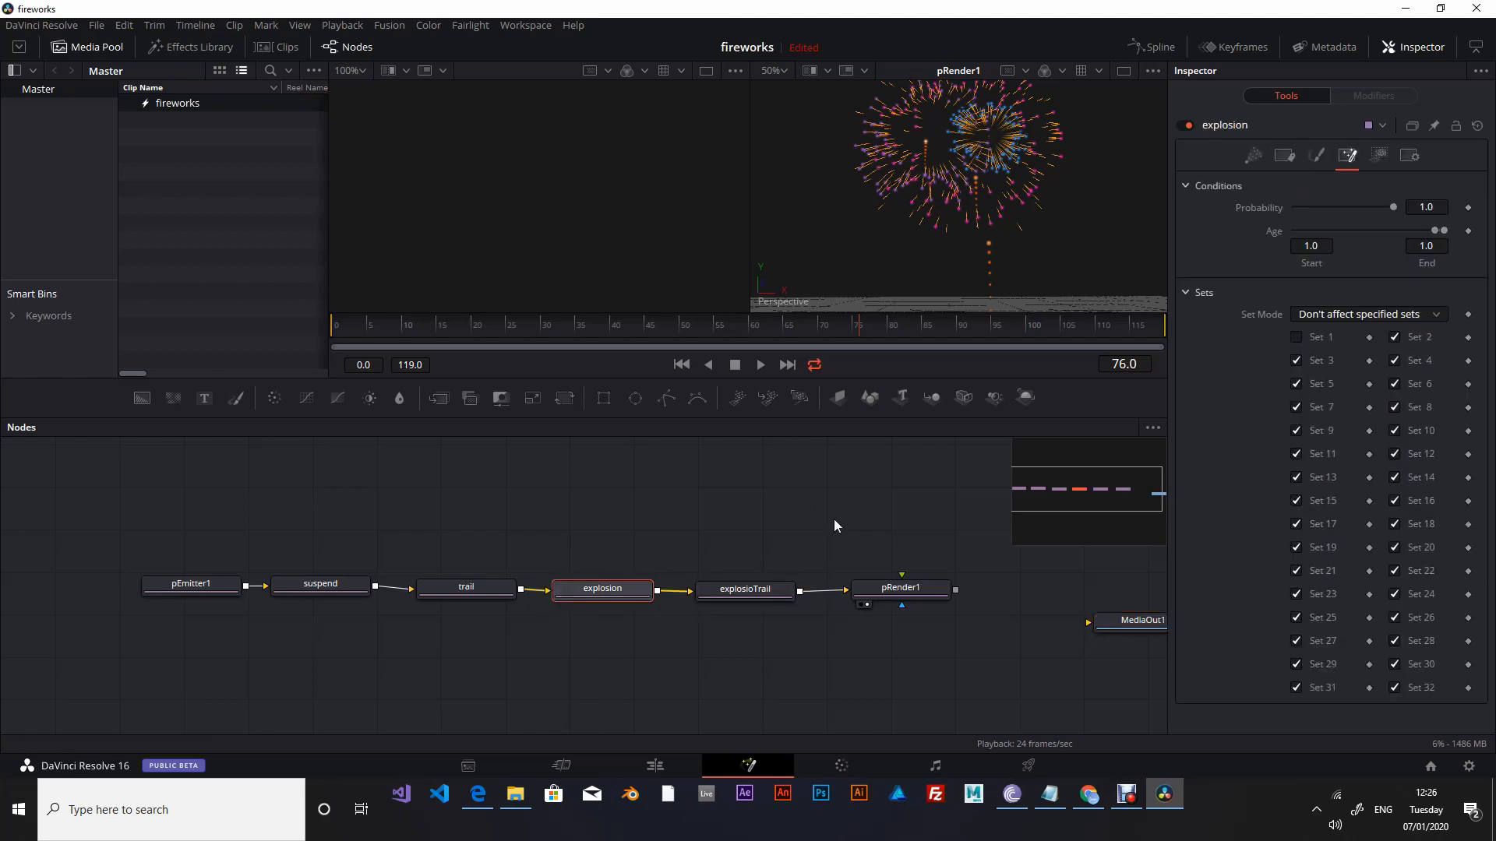
{"action": "left_click_drag", "start_coordinate": [440, 325], "coordinate": [718, 326]}
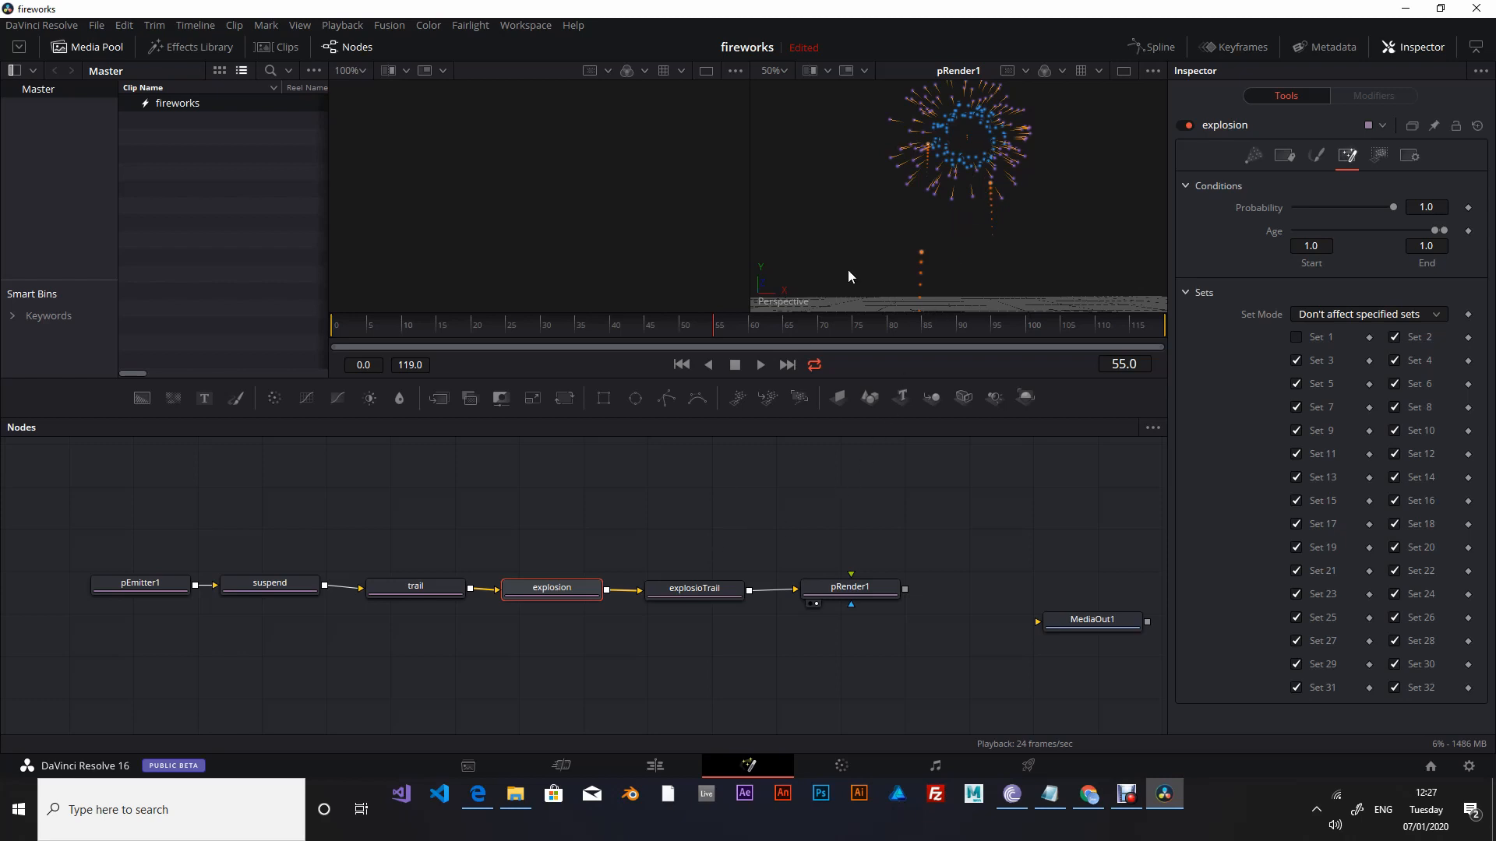
Brighten the explosion node's Color Over Life by setting the Value of both the blue start and pink end colors to 2.0.
{"action": "left_click", "coordinate": [1318, 157]}
{"action": "scroll", "coordinate": [1239, 444], "scroll_direction": "down", "scroll_amount": 3}
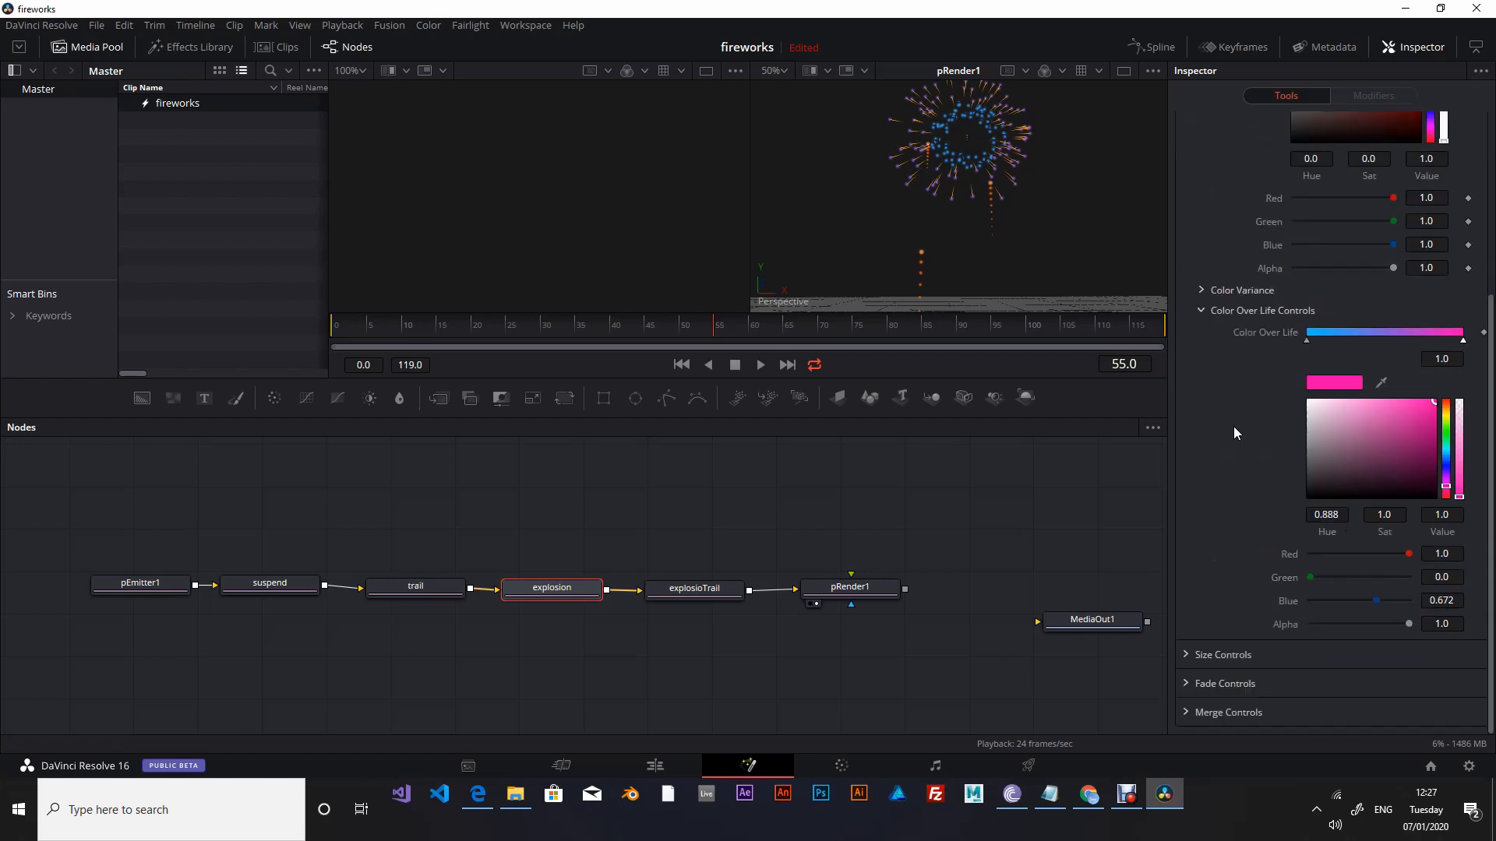
{"action": "left_click", "coordinate": [1306, 341]}
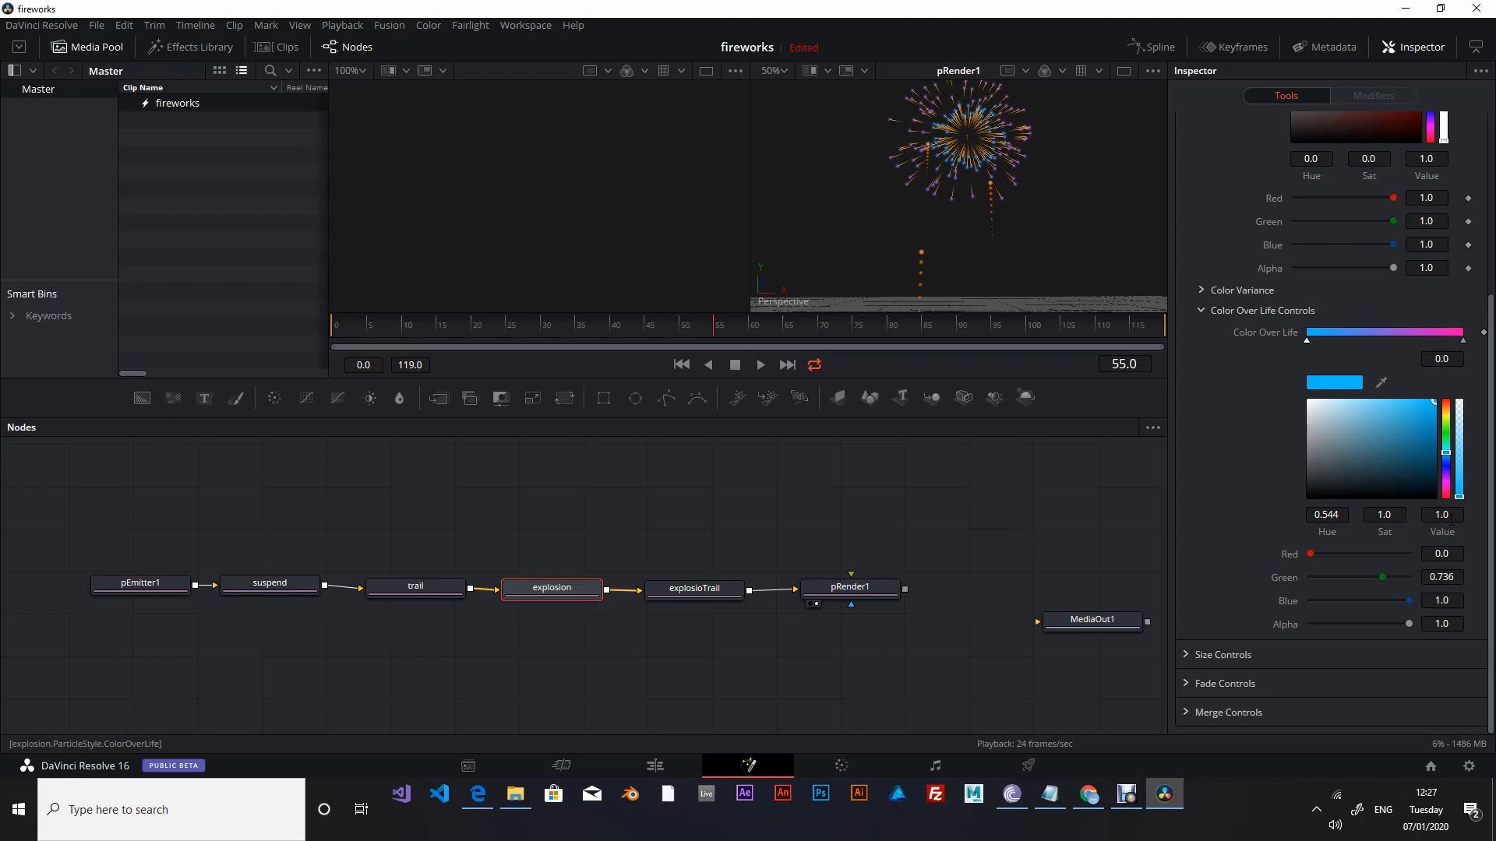
{"action": "left_click", "coordinate": [1449, 515]}
{"action": "left_click", "coordinate": [1462, 340]}
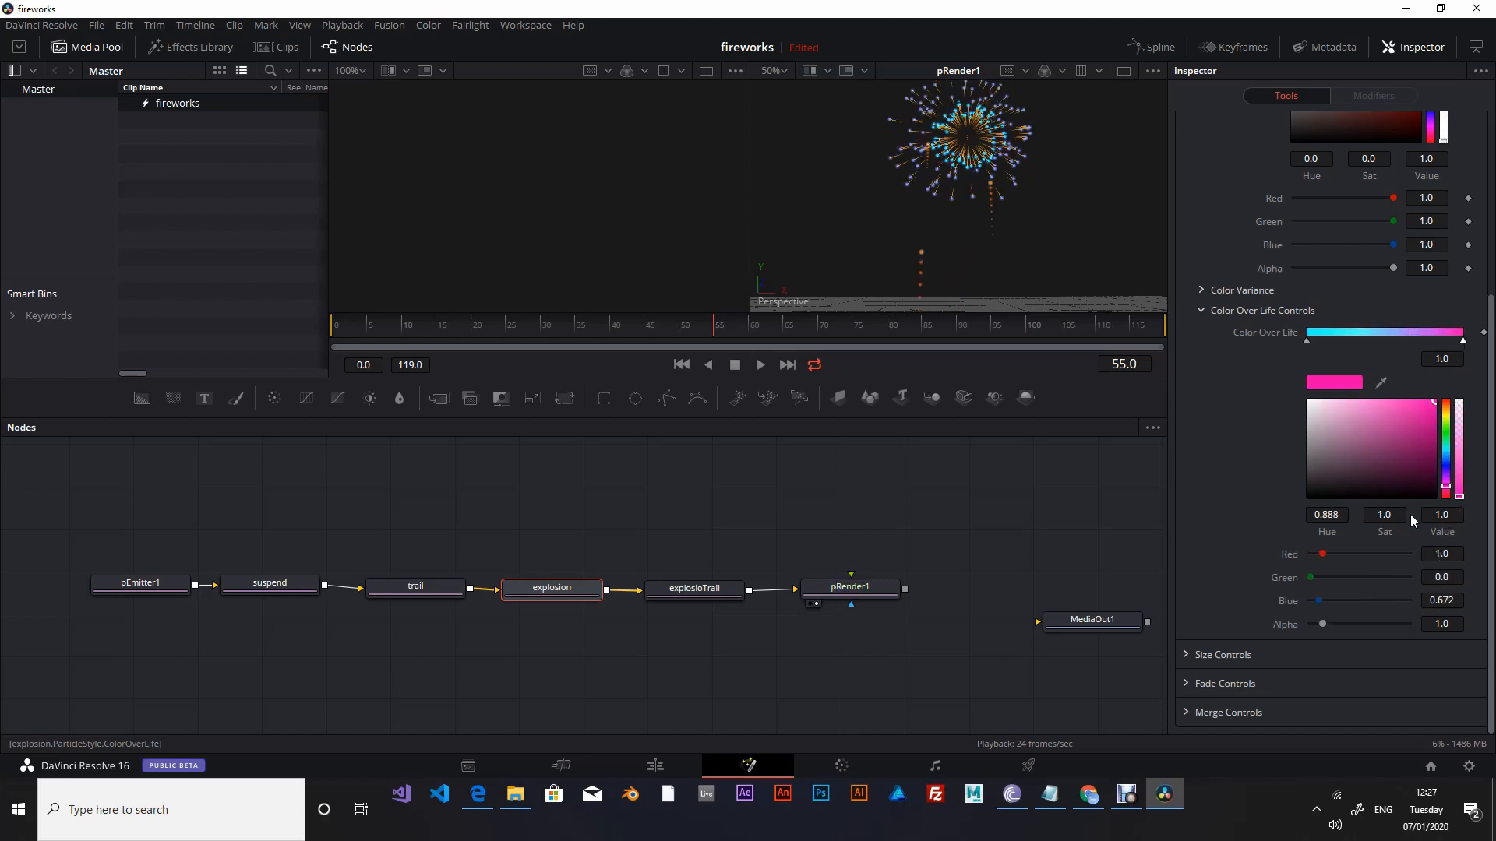
{"action": "left_click", "coordinate": [1453, 515]}
{"action": "type", "text": "2"}
{"action": "key", "text": "Return"}
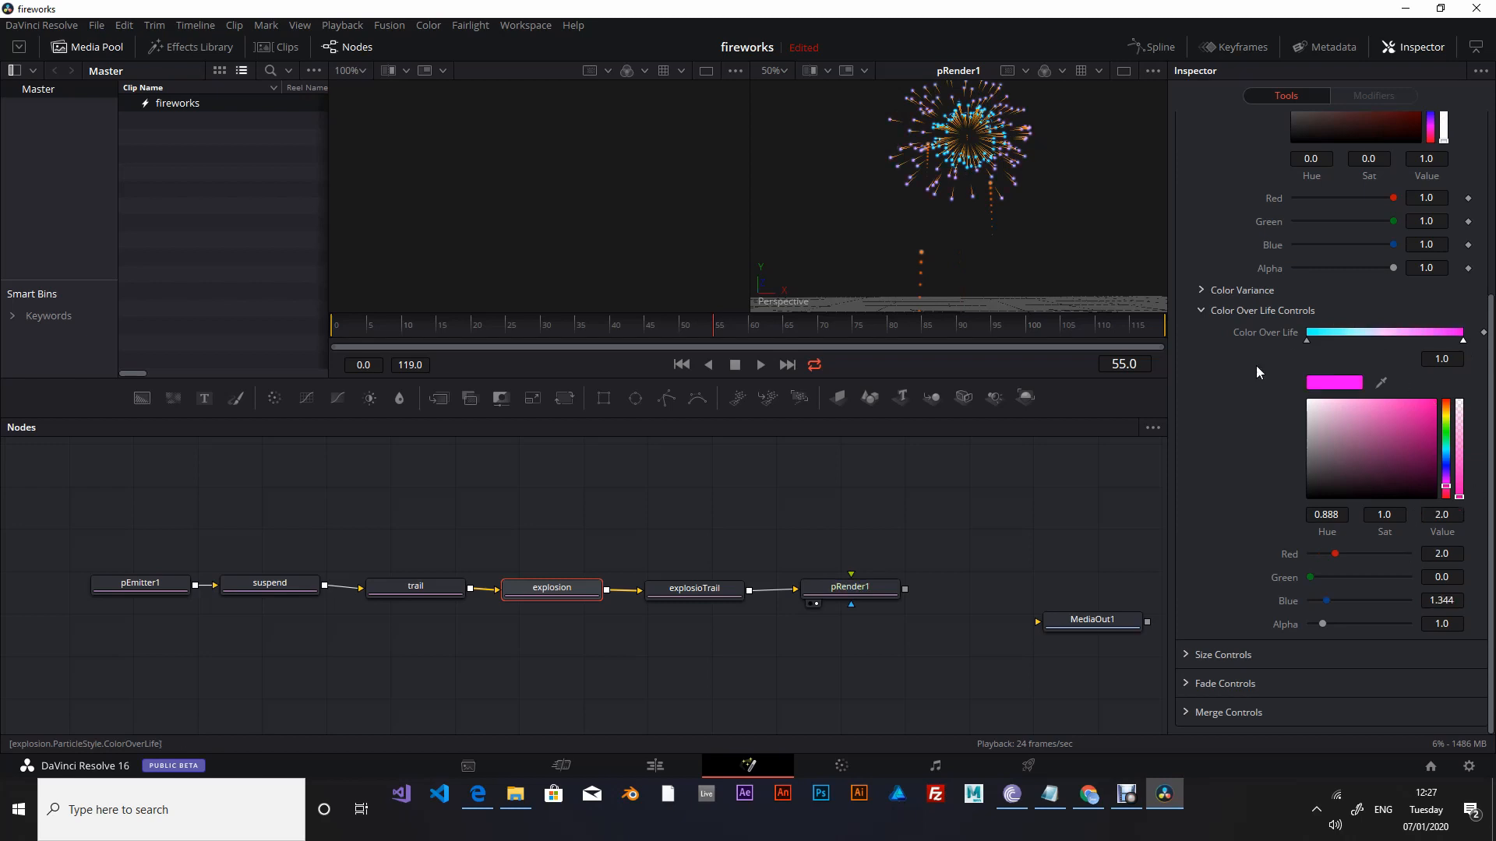
Set the Value of the explosioTrail node's orange color to 2.0.
{"action": "left_click", "coordinate": [715, 596]}
{"action": "left_click", "coordinate": [1311, 155]}
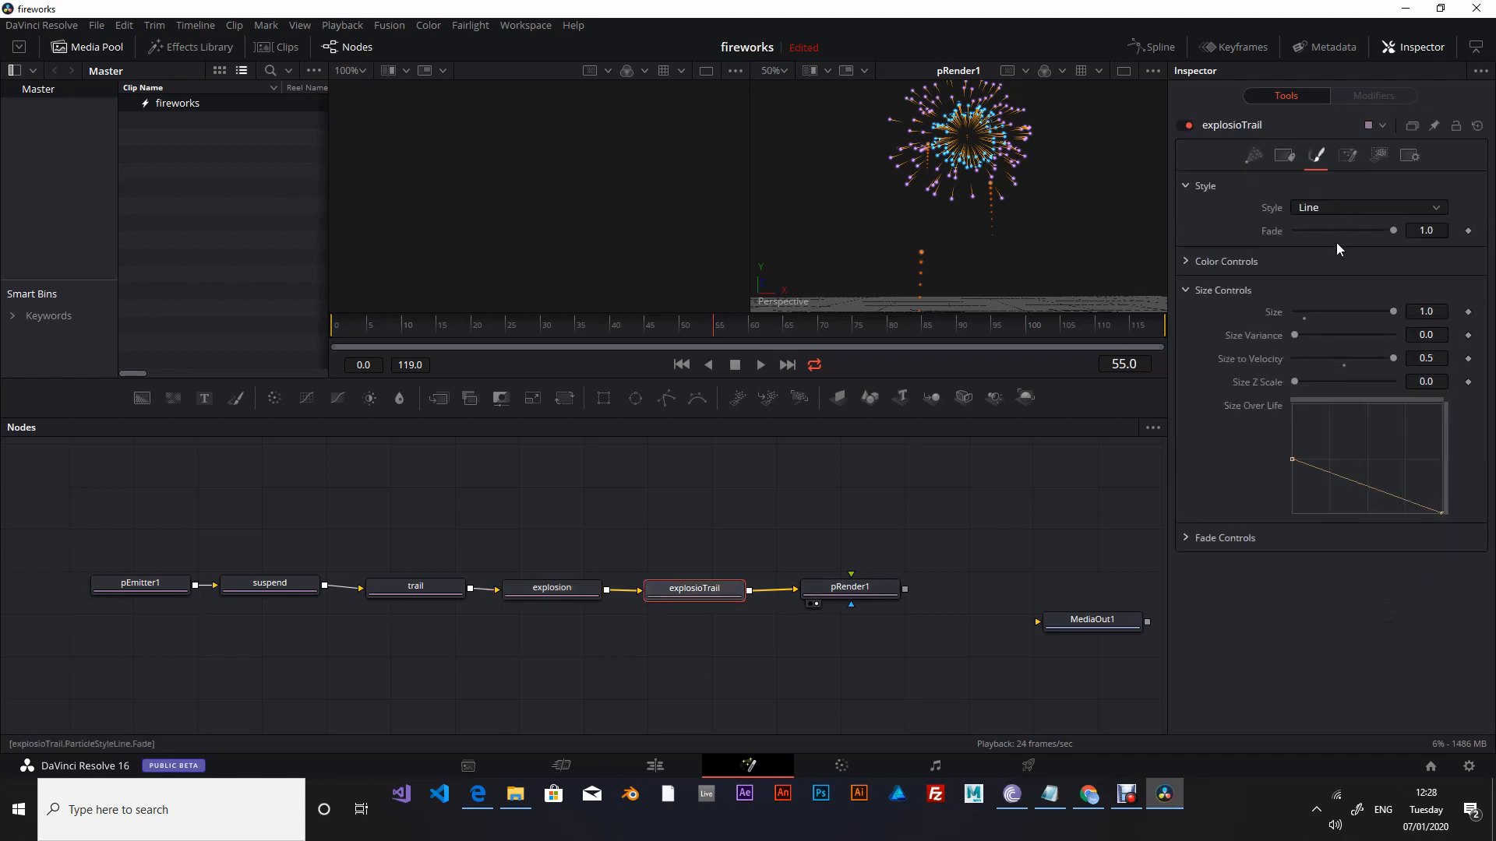
{"action": "left_click", "coordinate": [1188, 266]}
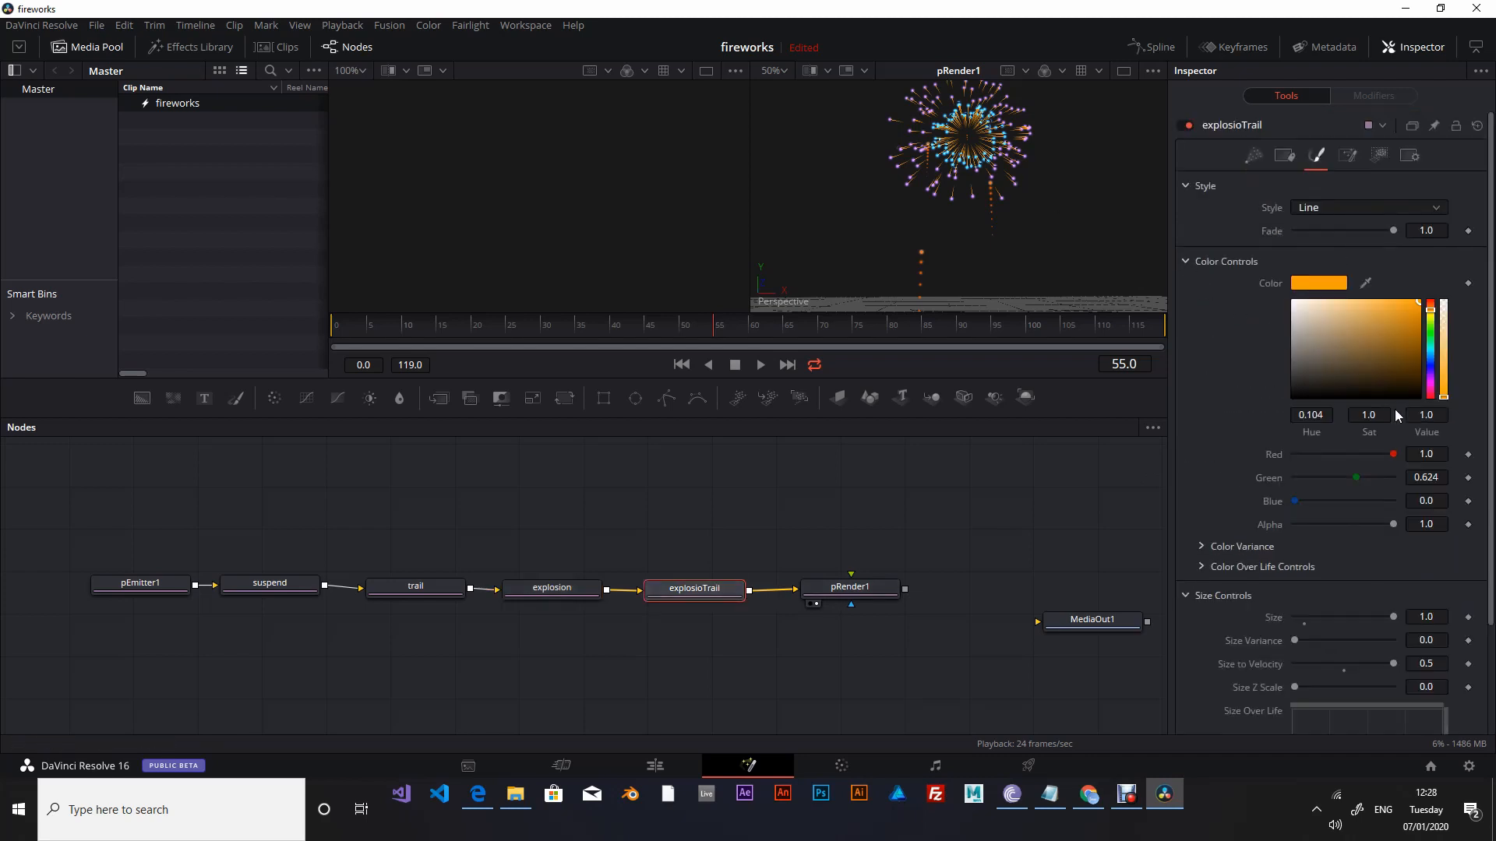
{"action": "left_click", "coordinate": [1428, 414]}
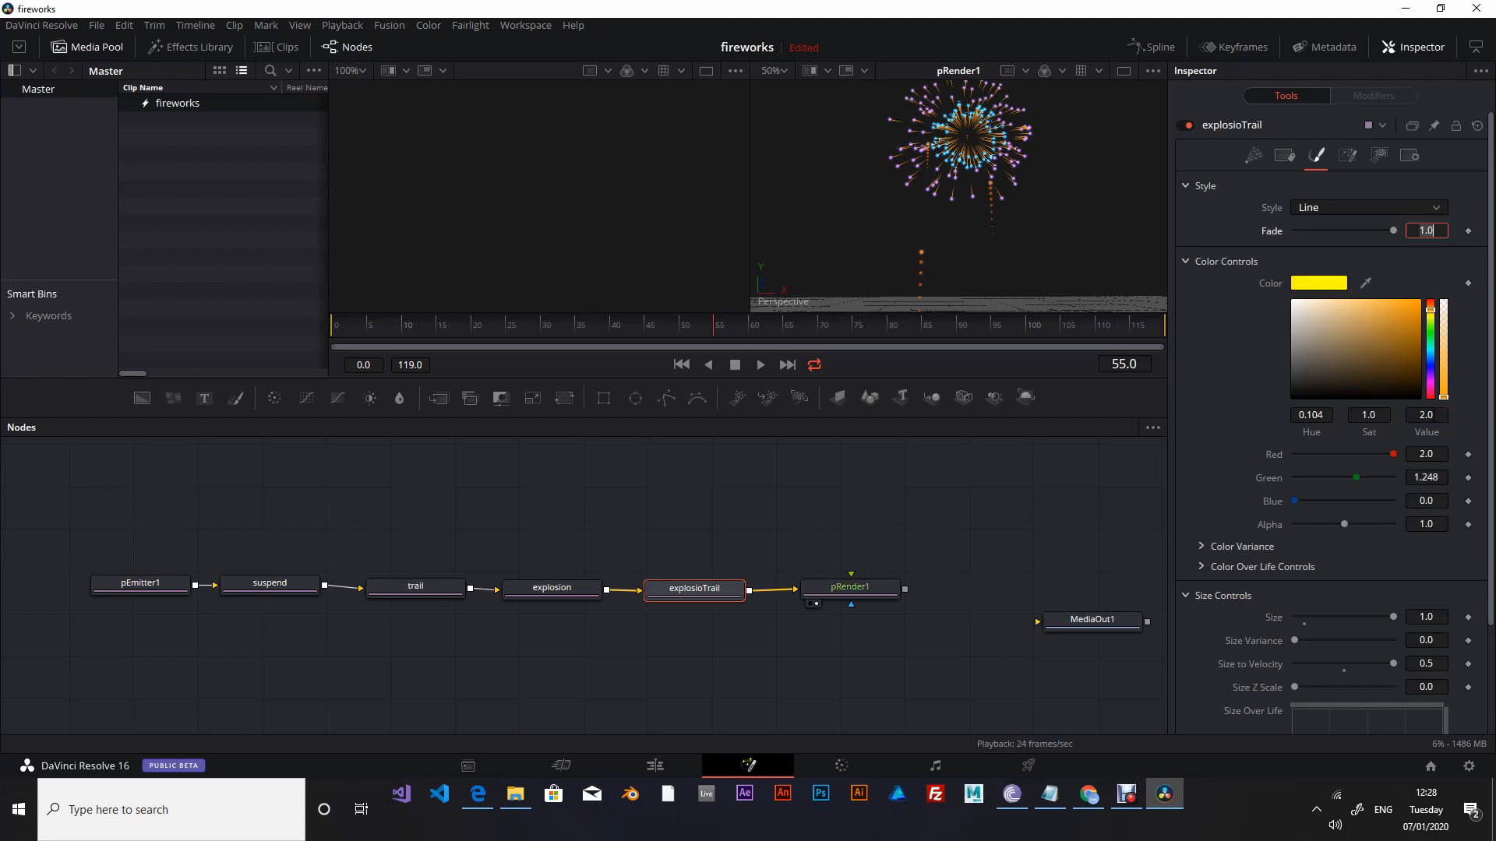
Adjust the Value of the explosion's start color in Color Over Life and set the pink end color's Red to 3.0.
{"action": "left_click", "coordinate": [525, 586]}
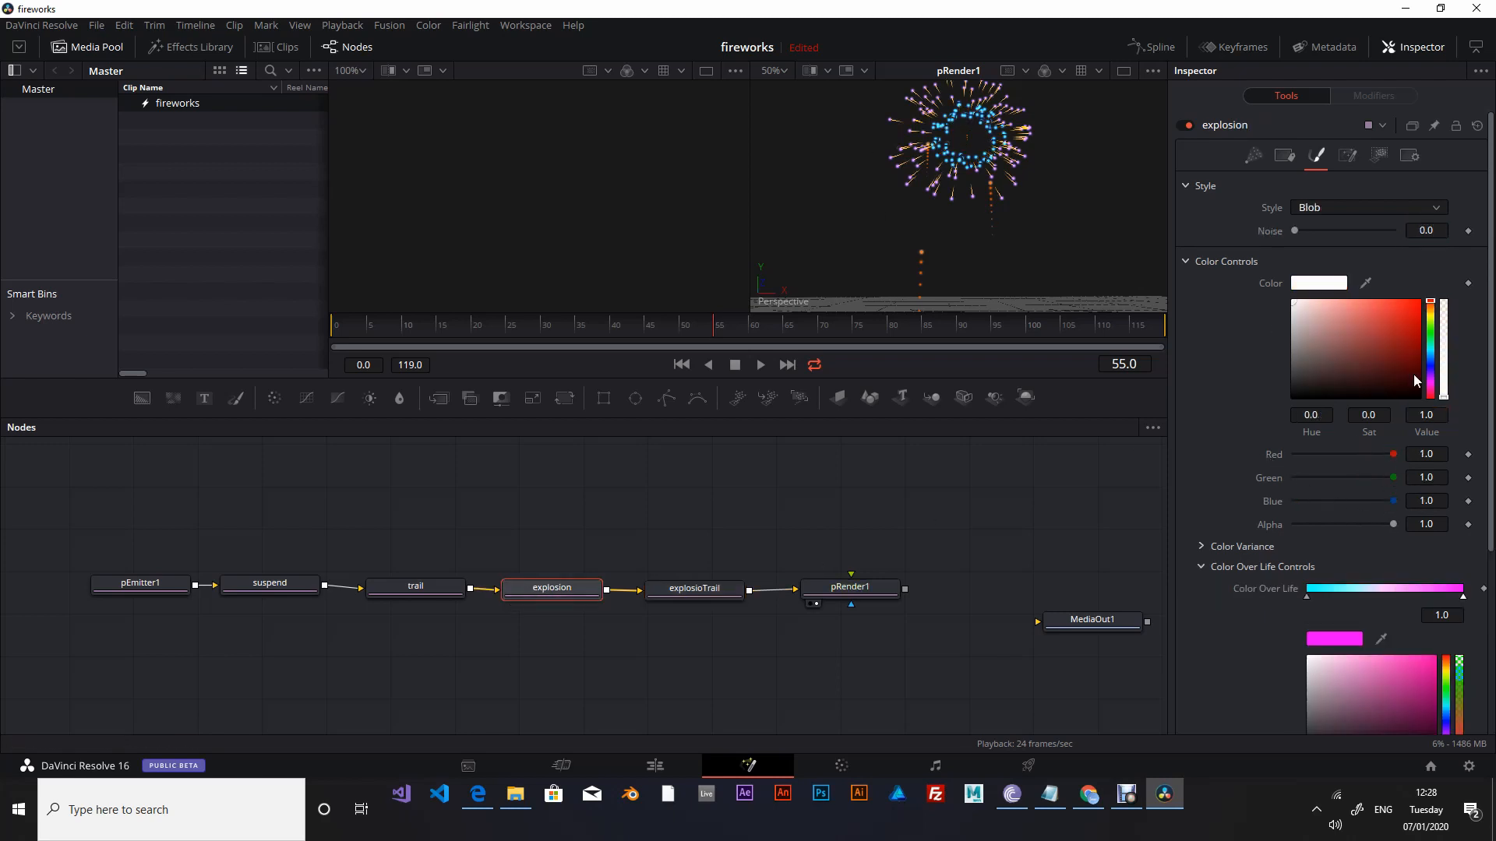
{"action": "left_click", "coordinate": [1306, 596]}
{"action": "scroll", "coordinate": [1306, 596], "scroll_direction": "down", "scroll_amount": 3}
{"action": "left_click", "coordinate": [1445, 514]}
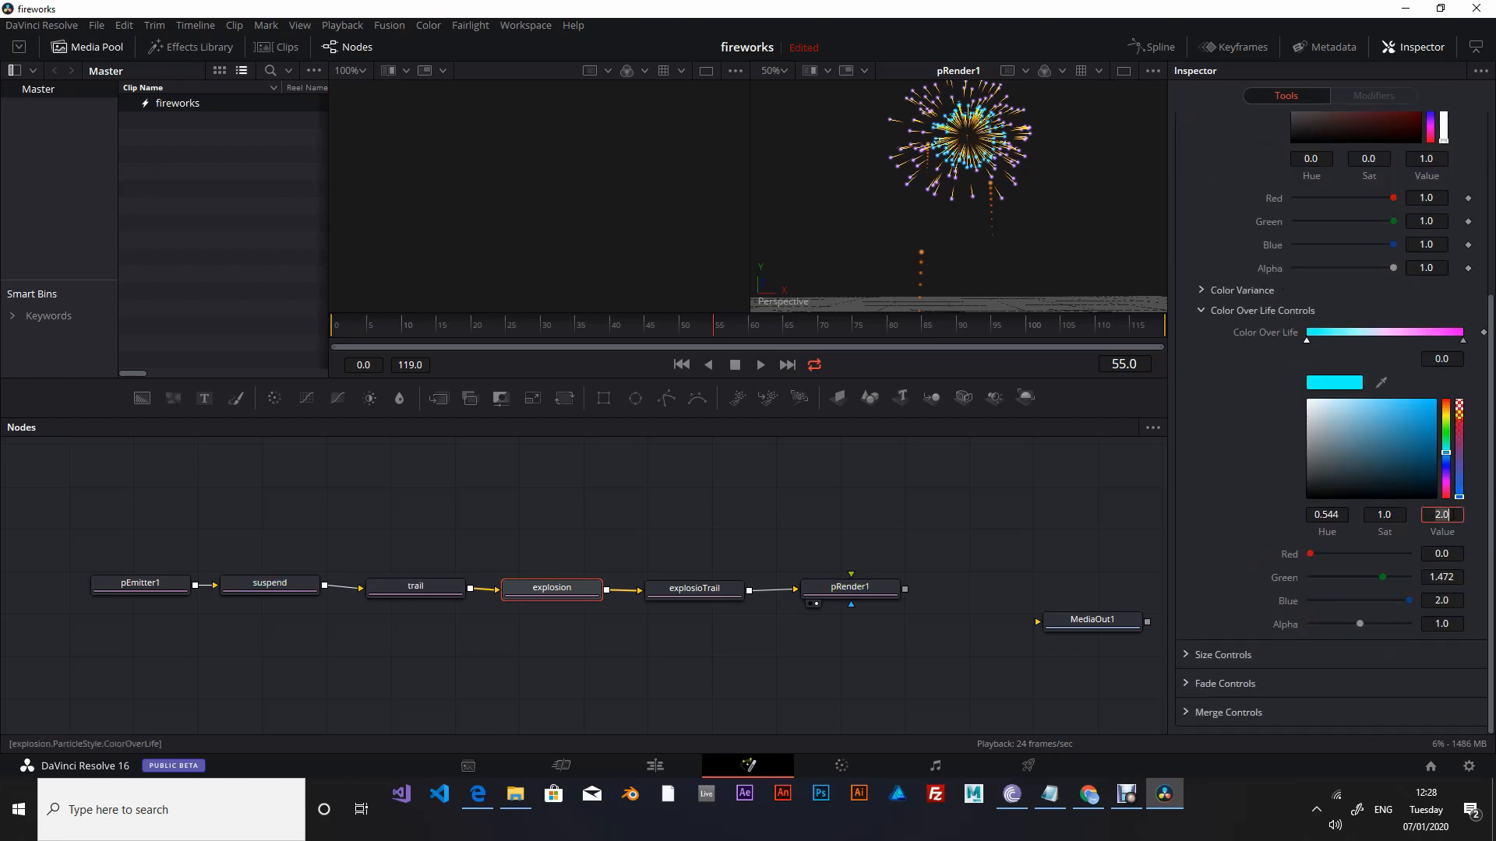
{"action": "left_click", "coordinate": [1463, 341]}
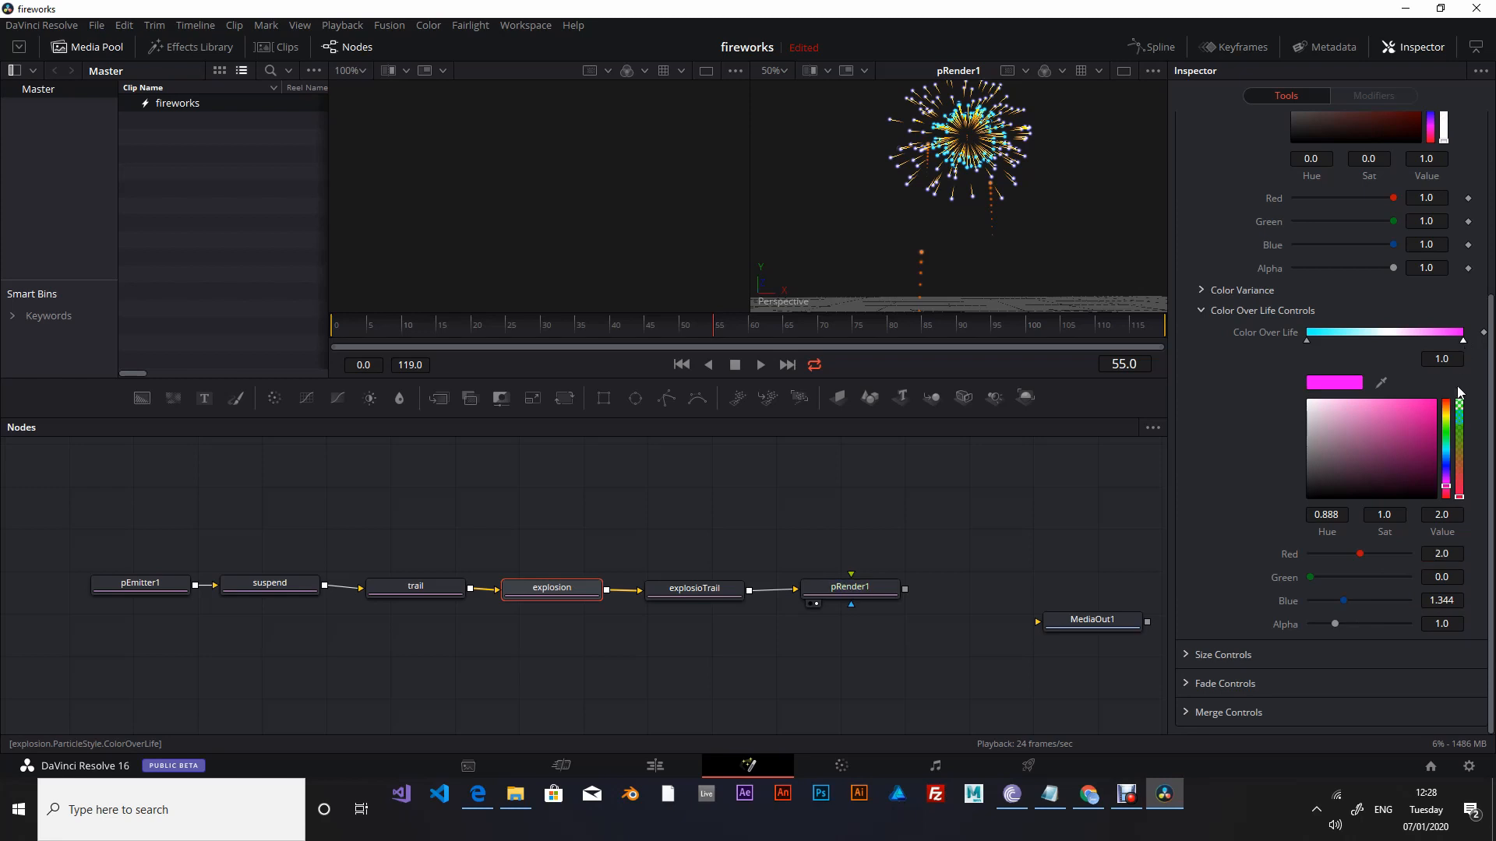
{"action": "left_click_drag", "start_coordinate": [1450, 553], "coordinate": [1448, 554]}
{"action": "left_click", "coordinate": [1451, 556]}
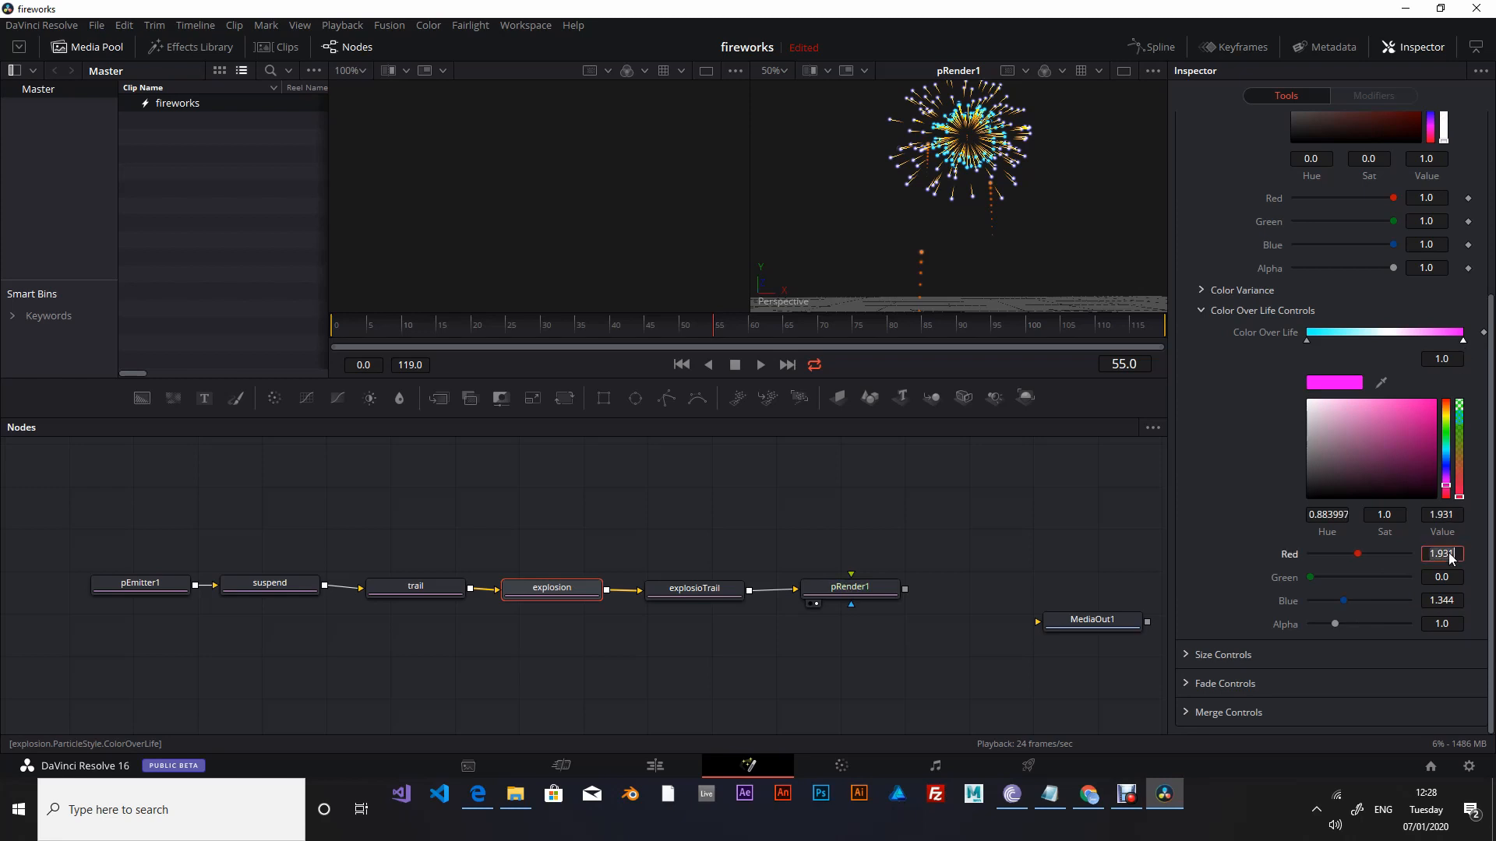
{"action": "type", "text": "3"}
{"action": "key", "text": "Return"}
Play the animation to check the brightened burst colors, stopping at frame 41.
{"action": "left_click", "coordinate": [761, 365]}
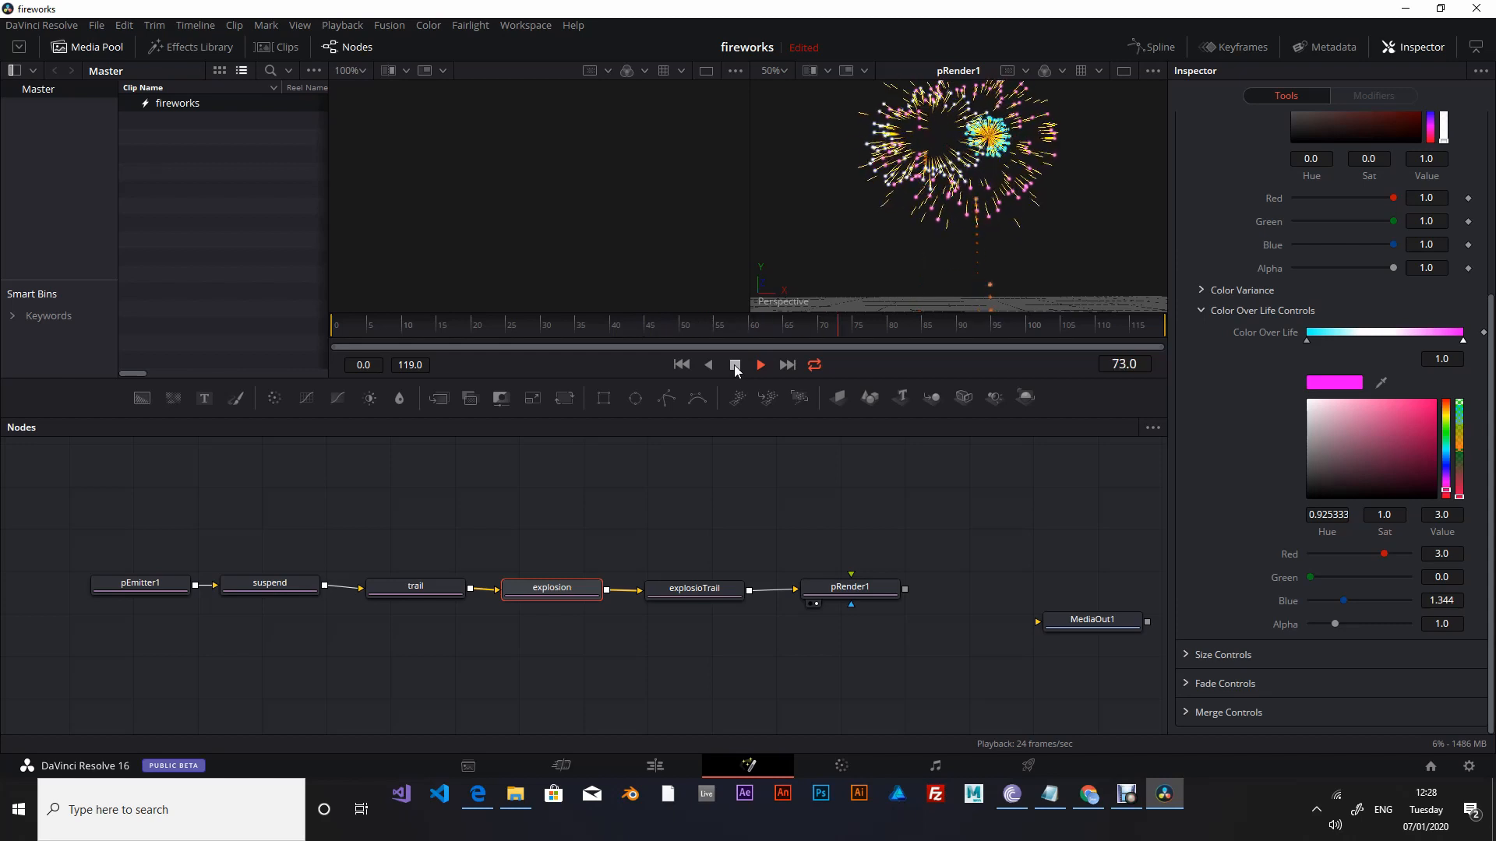
{"action": "left_click", "coordinate": [735, 366]}
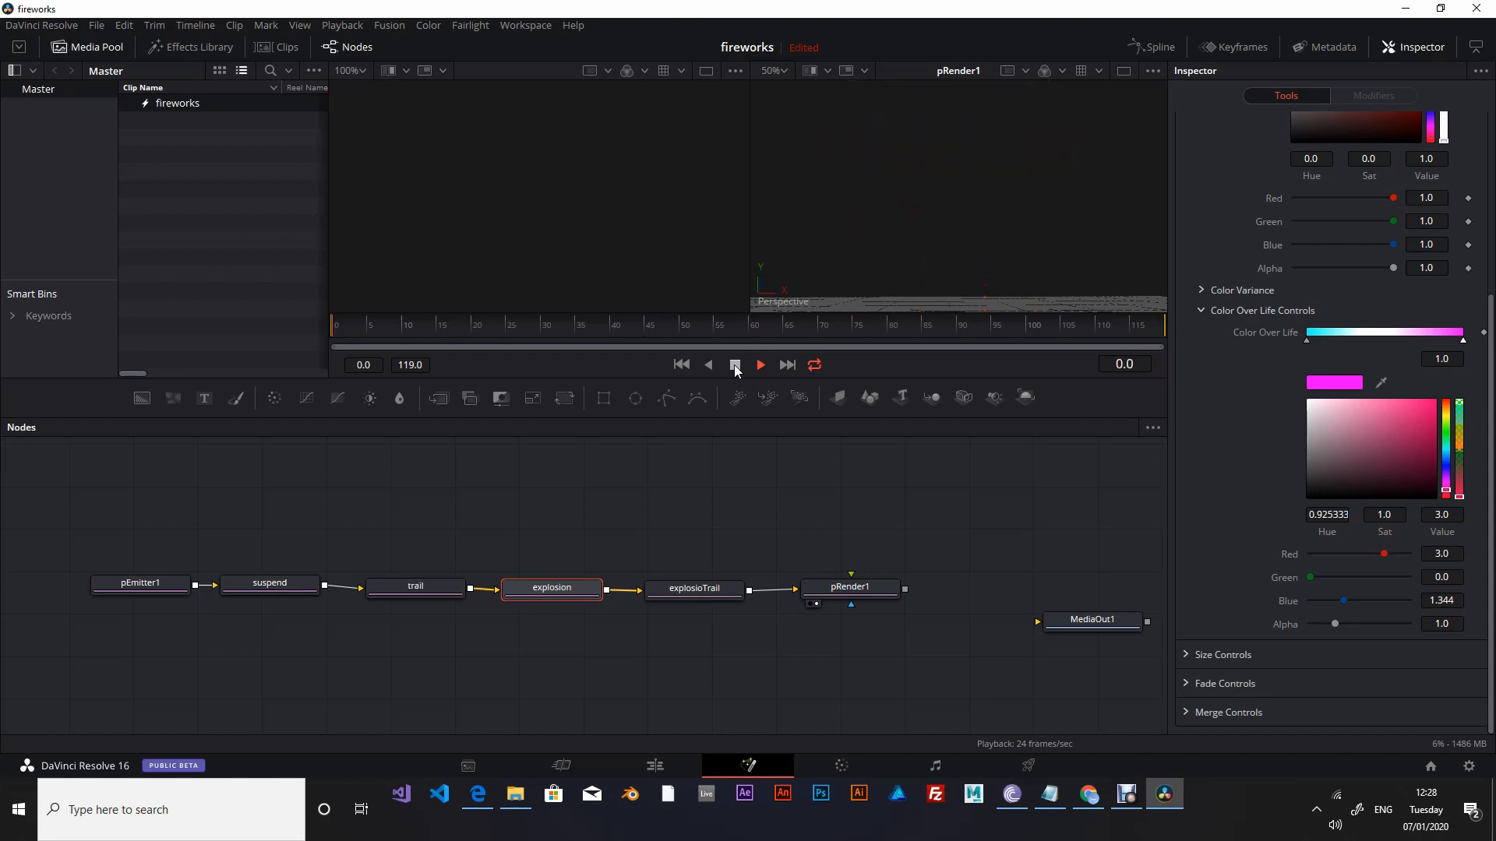
{"action": "left_click", "coordinate": [734, 370]}
Add a white start color with Value 5.0 before the cyan in the explosion's Color Over Life and play from the first frame.
{"action": "left_click_drag", "start_coordinate": [1308, 343], "coordinate": [1318, 345]}
{"action": "left_click", "coordinate": [1308, 342]}
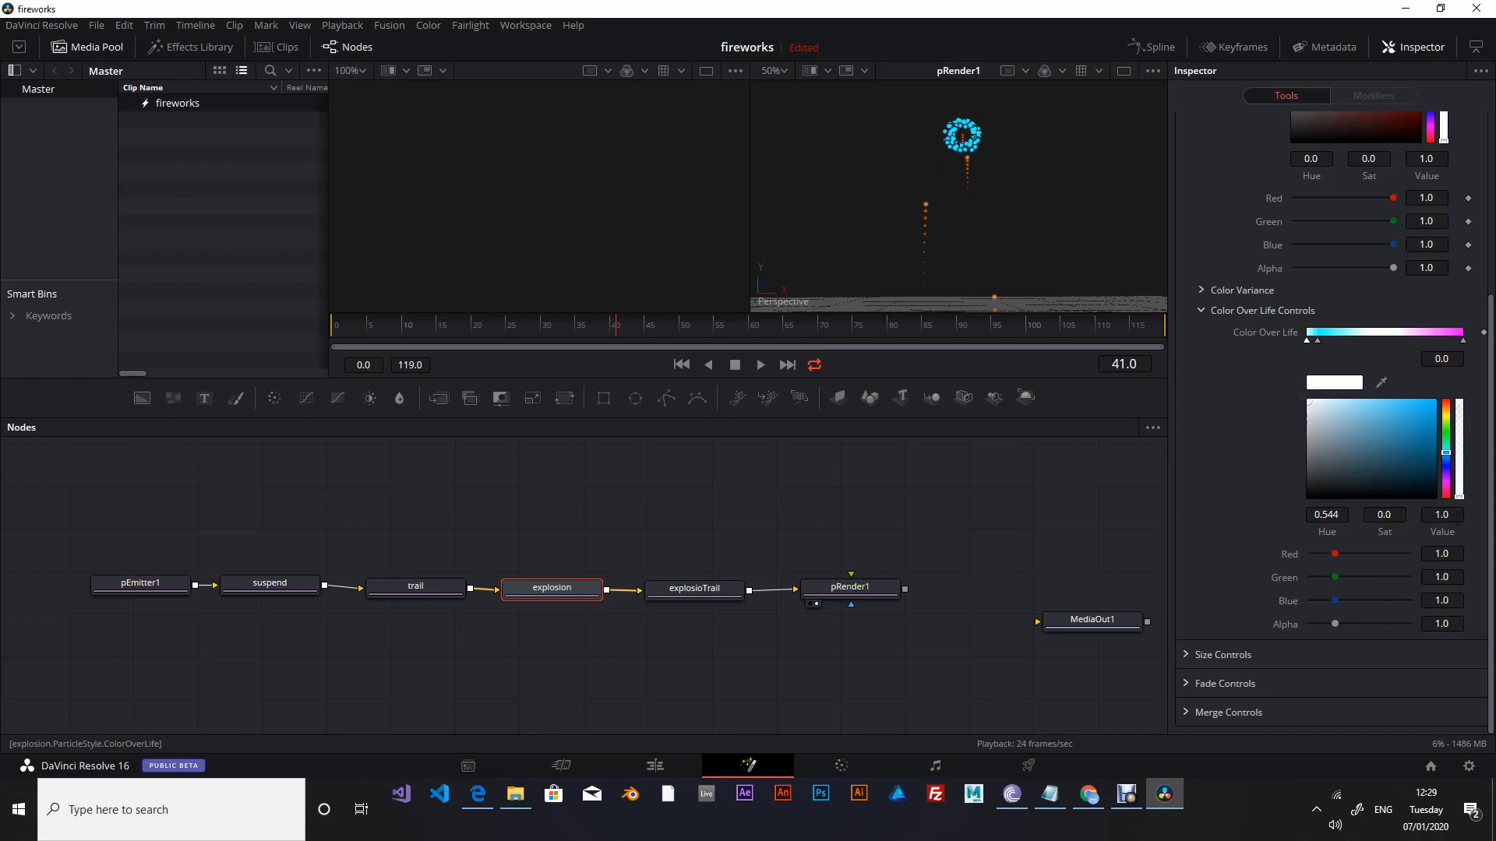
{"action": "left_click", "coordinate": [1441, 514]}
{"action": "key", "text": "Return"}
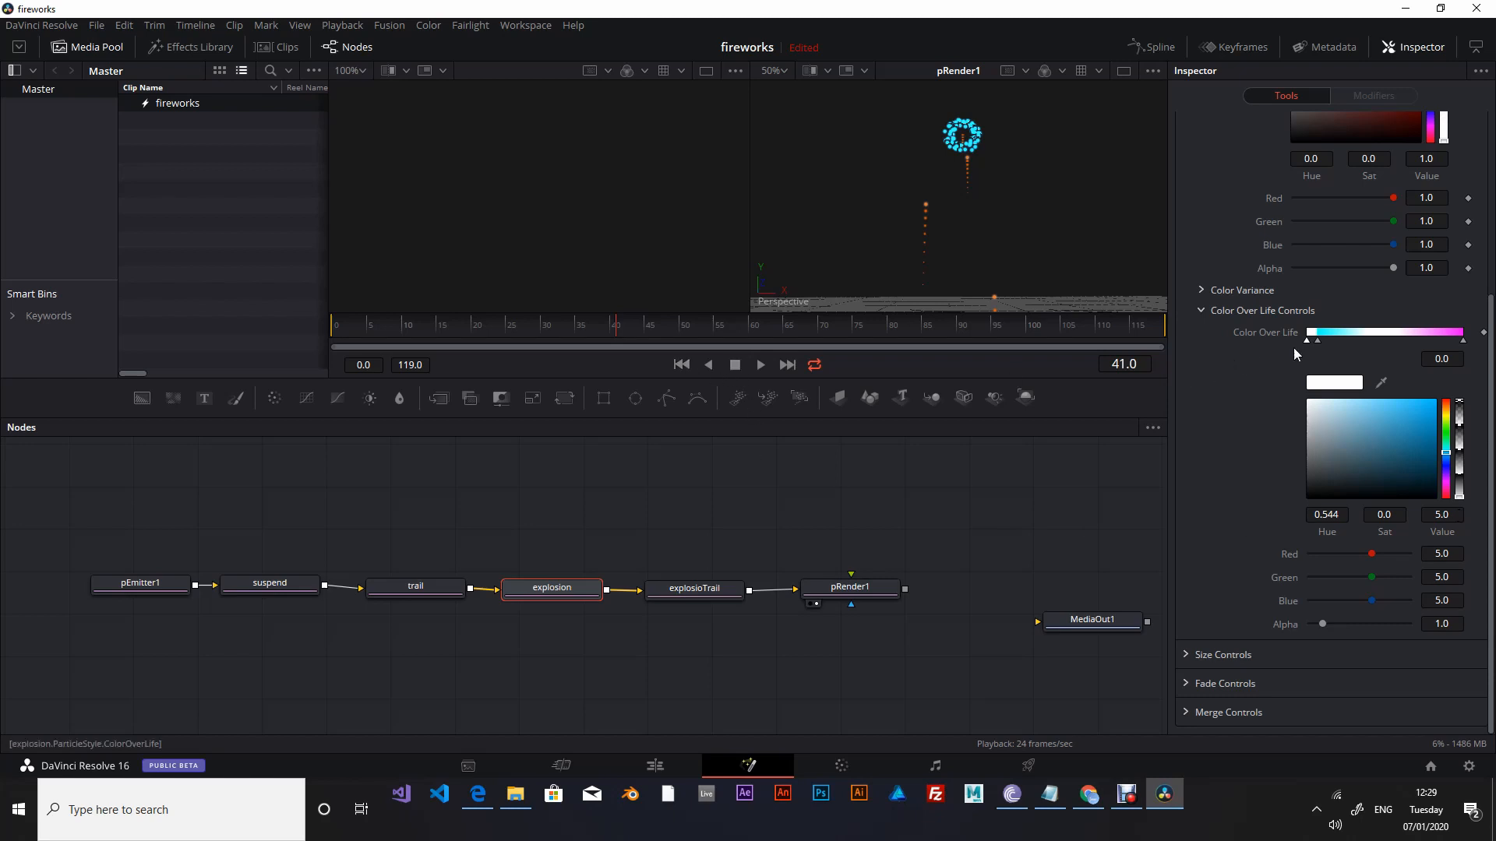
{"action": "left_click", "coordinate": [680, 365]}
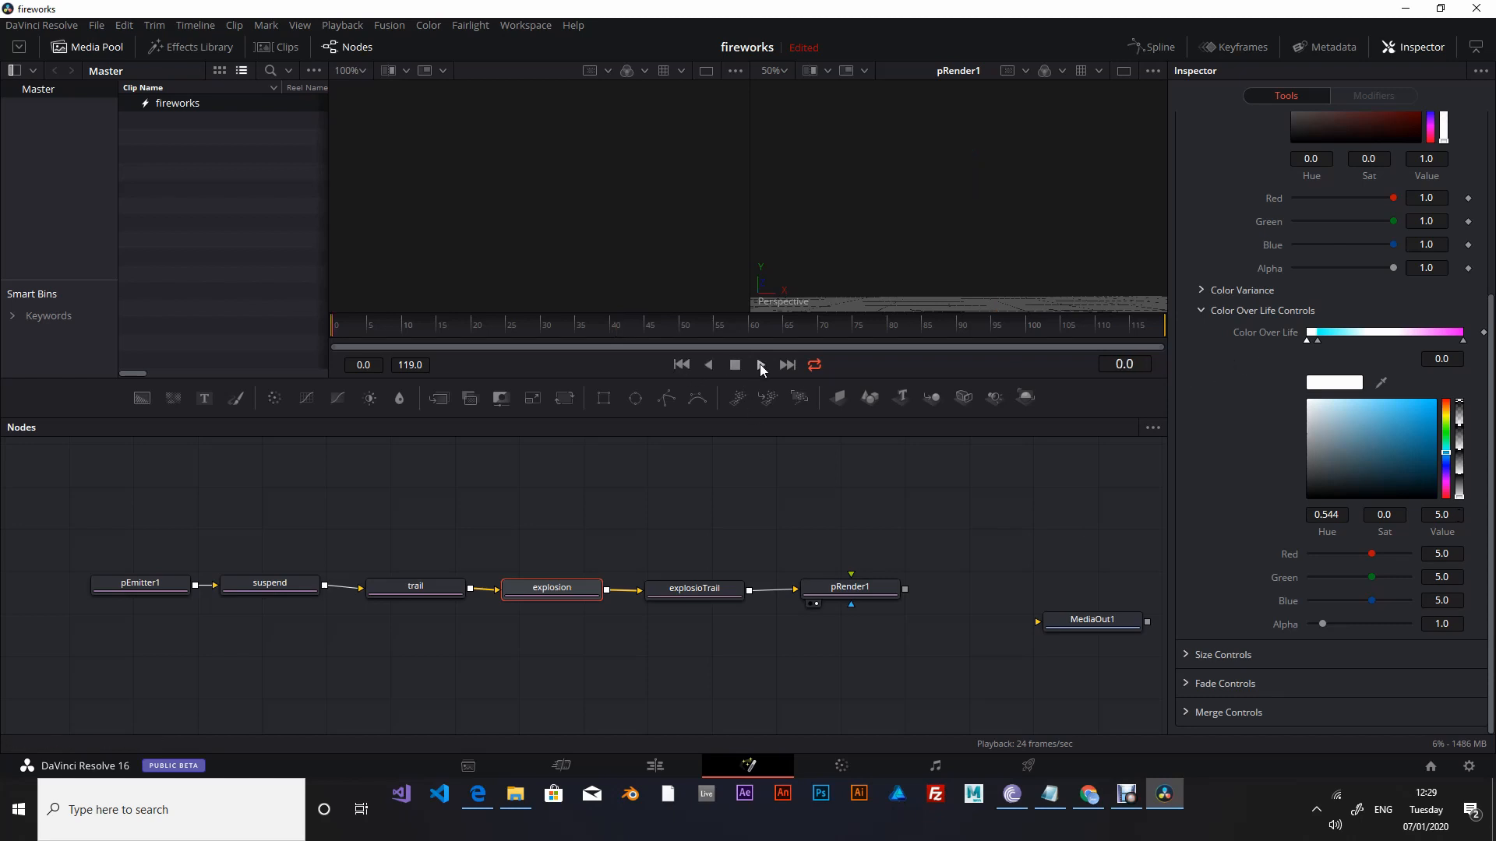
{"action": "left_click", "coordinate": [761, 366]}
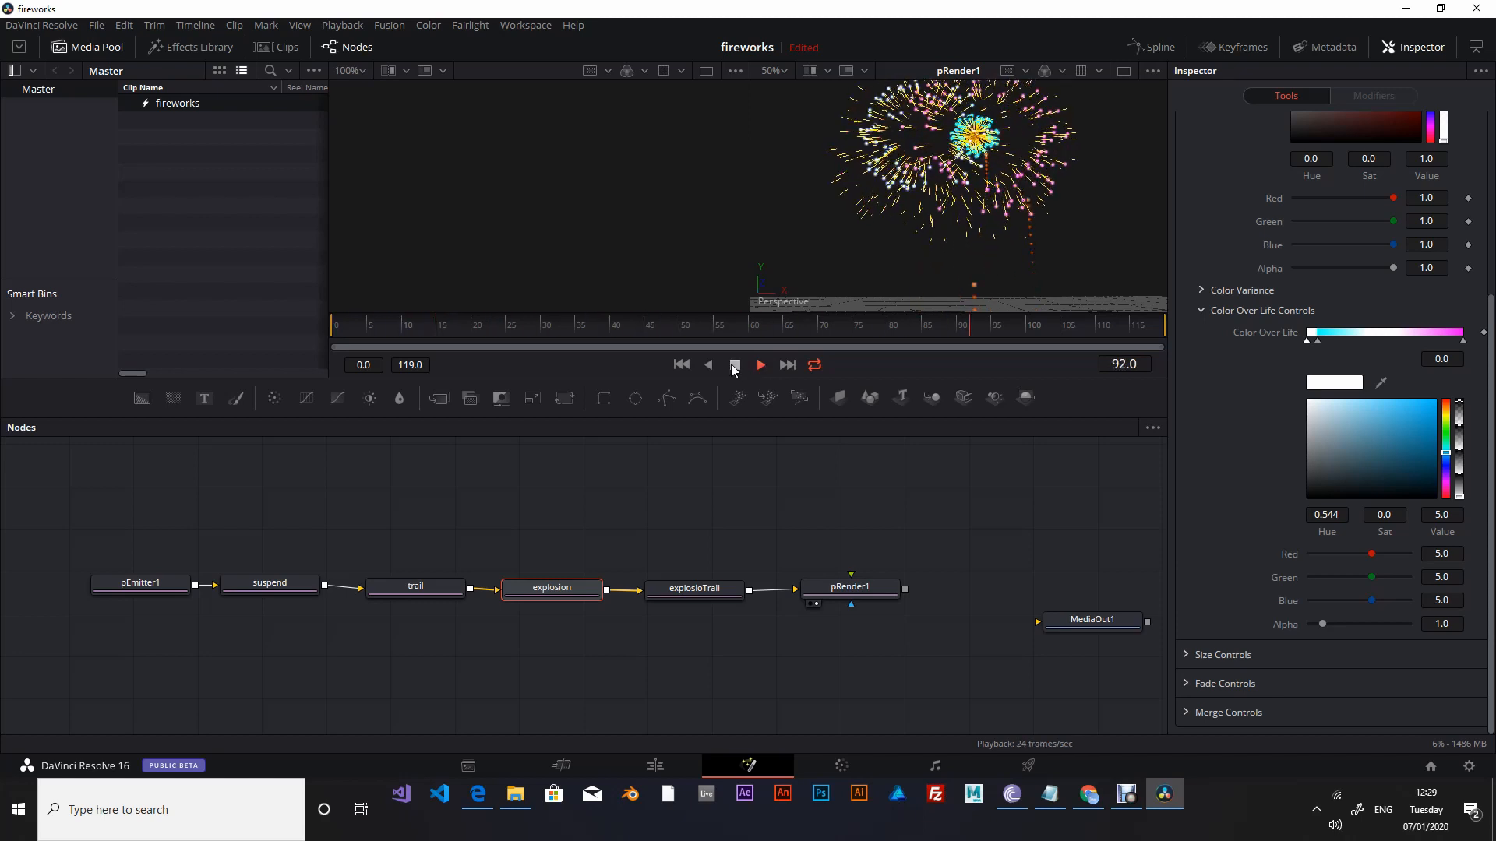
Replay the animation from the first frame to check the burst colors.
{"action": "left_click", "coordinate": [733, 366]}
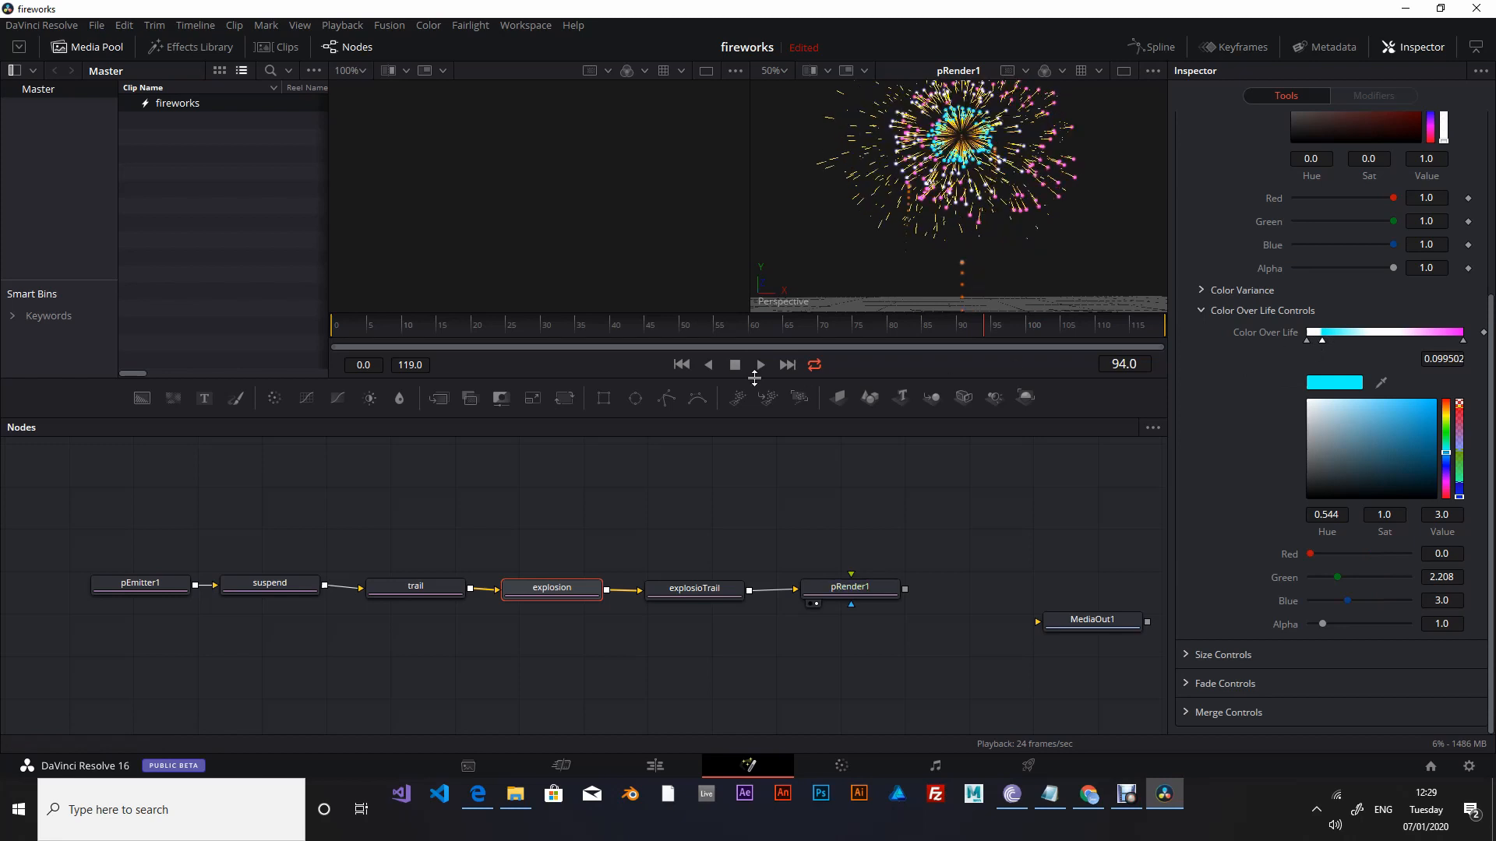
{"action": "left_click", "coordinate": [681, 364]}
{"action": "left_click", "coordinate": [760, 365]}
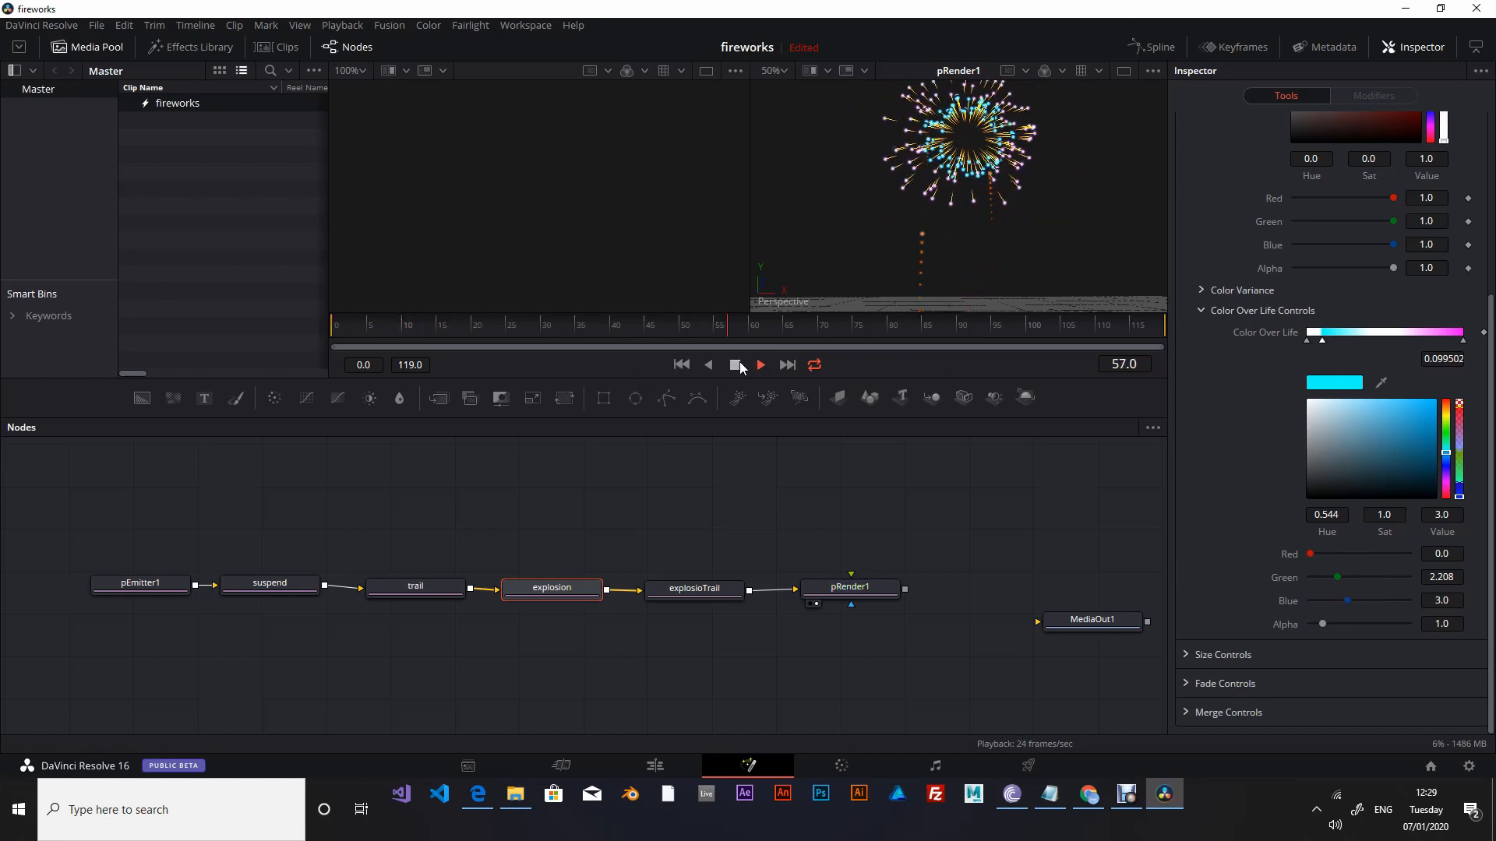
Set the Value of the white start color in the explosion's Color Over Life to 10.
{"action": "left_click", "coordinate": [1307, 340]}
{"action": "left_click", "coordinate": [1446, 514]}
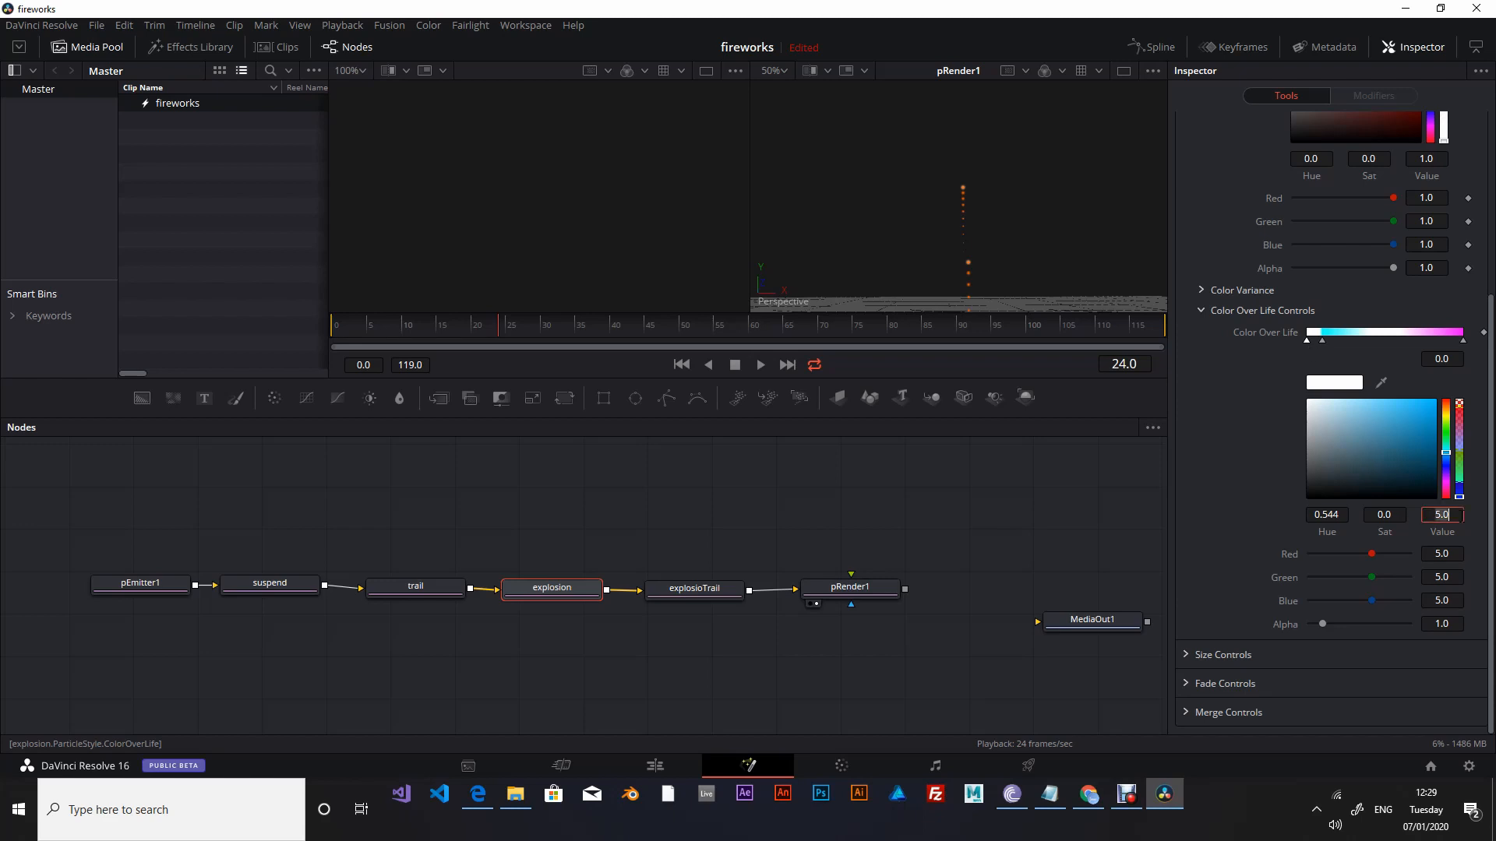
{"action": "key", "text": "BackSpace"}
{"action": "key", "text": "BackSpace"}
{"action": "key", "text": "BackSpace"}
{"action": "type", "text": "10"}
{"action": "key", "text": "Return"}
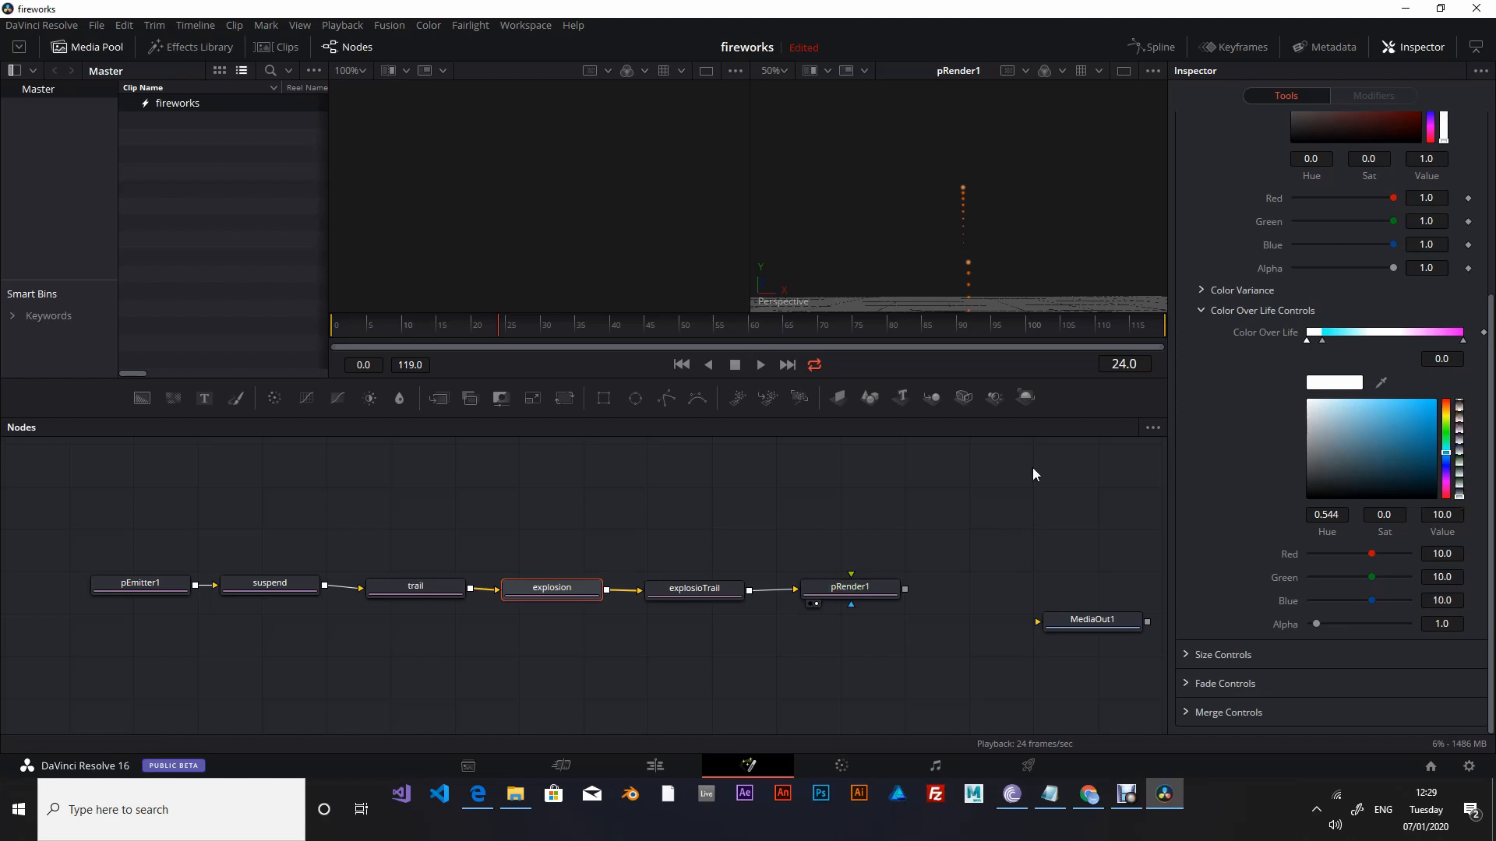
Play the animation from the first frame to check the brighter burst start, and go to frame 67.
{"action": "left_click", "coordinate": [682, 364]}
{"action": "left_click", "coordinate": [761, 364]}
{"action": "left_click", "coordinate": [800, 327]}
Move MediaOut1 farther from pRender1 and add a Camera 3D node below pRender1.
{"action": "left_click_drag", "start_coordinate": [933, 540], "coordinate": [892, 534]}
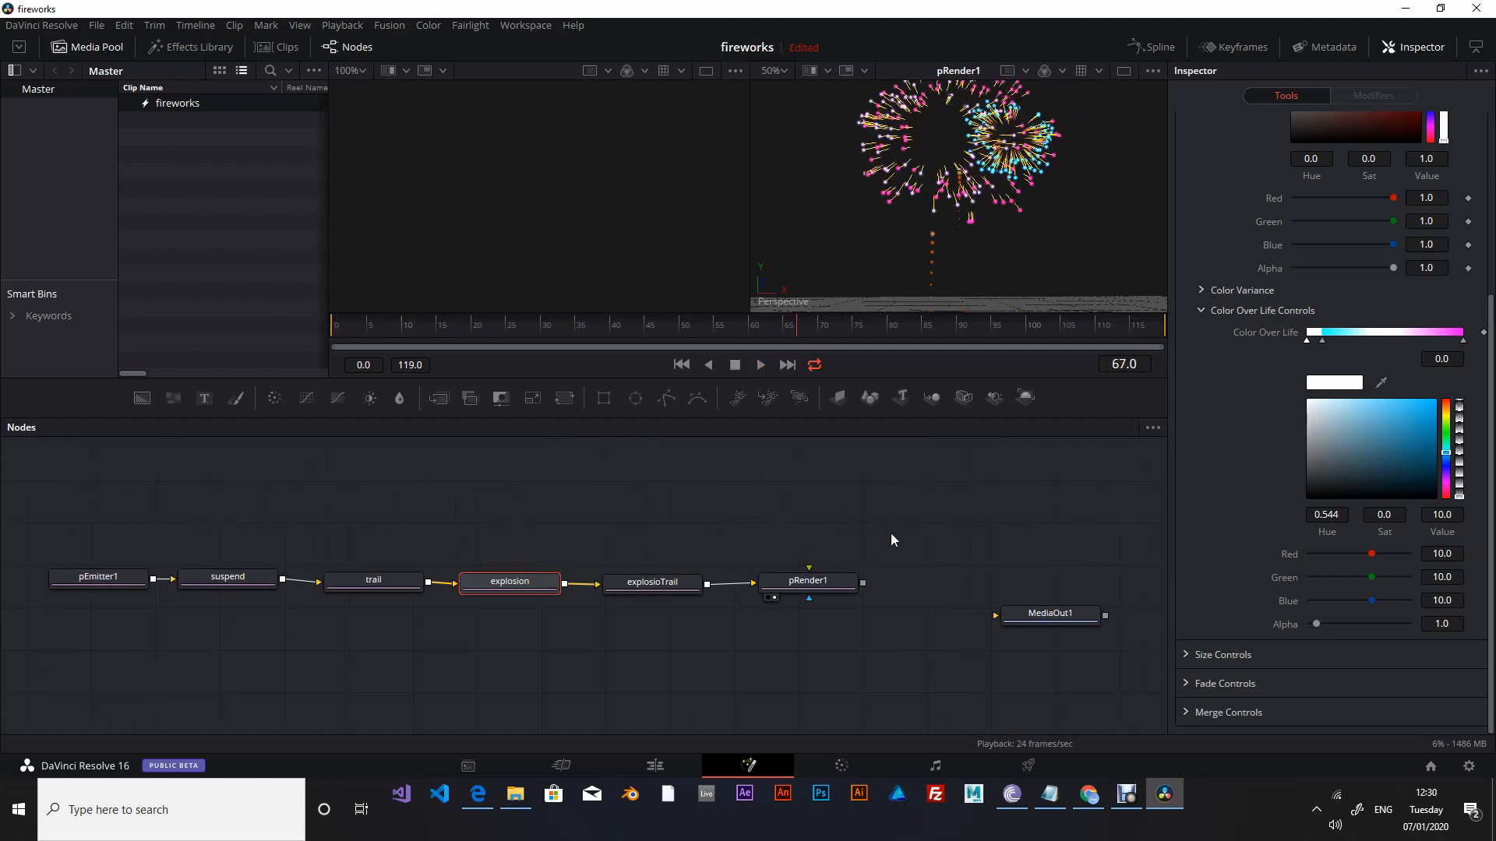
{"action": "left_click_drag", "start_coordinate": [1083, 616], "coordinate": [1137, 616]}
{"action": "left_click_drag", "start_coordinate": [957, 590], "coordinate": [624, 676]}
{"action": "key", "text": "shift+space"}
{"action": "type", "text": "cam"}
{"action": "key", "text": "Return"}
Add a Renderer 3D node and place it between pRender1 and MediaOut1.
{"action": "left_click", "coordinate": [737, 525]}
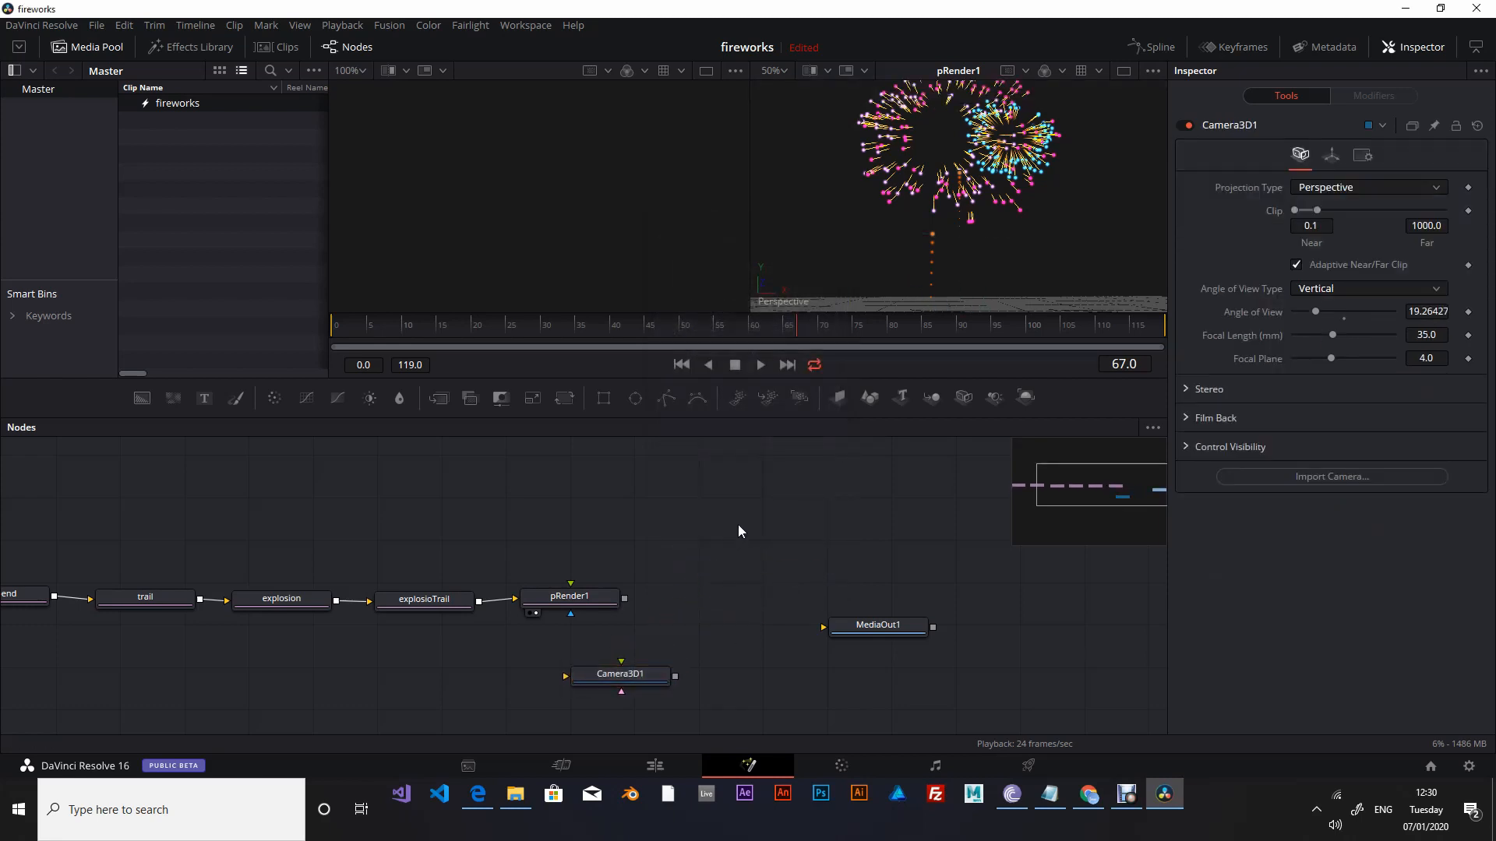
{"action": "key", "text": "shift+space"}
{"action": "type", "text": "re"}
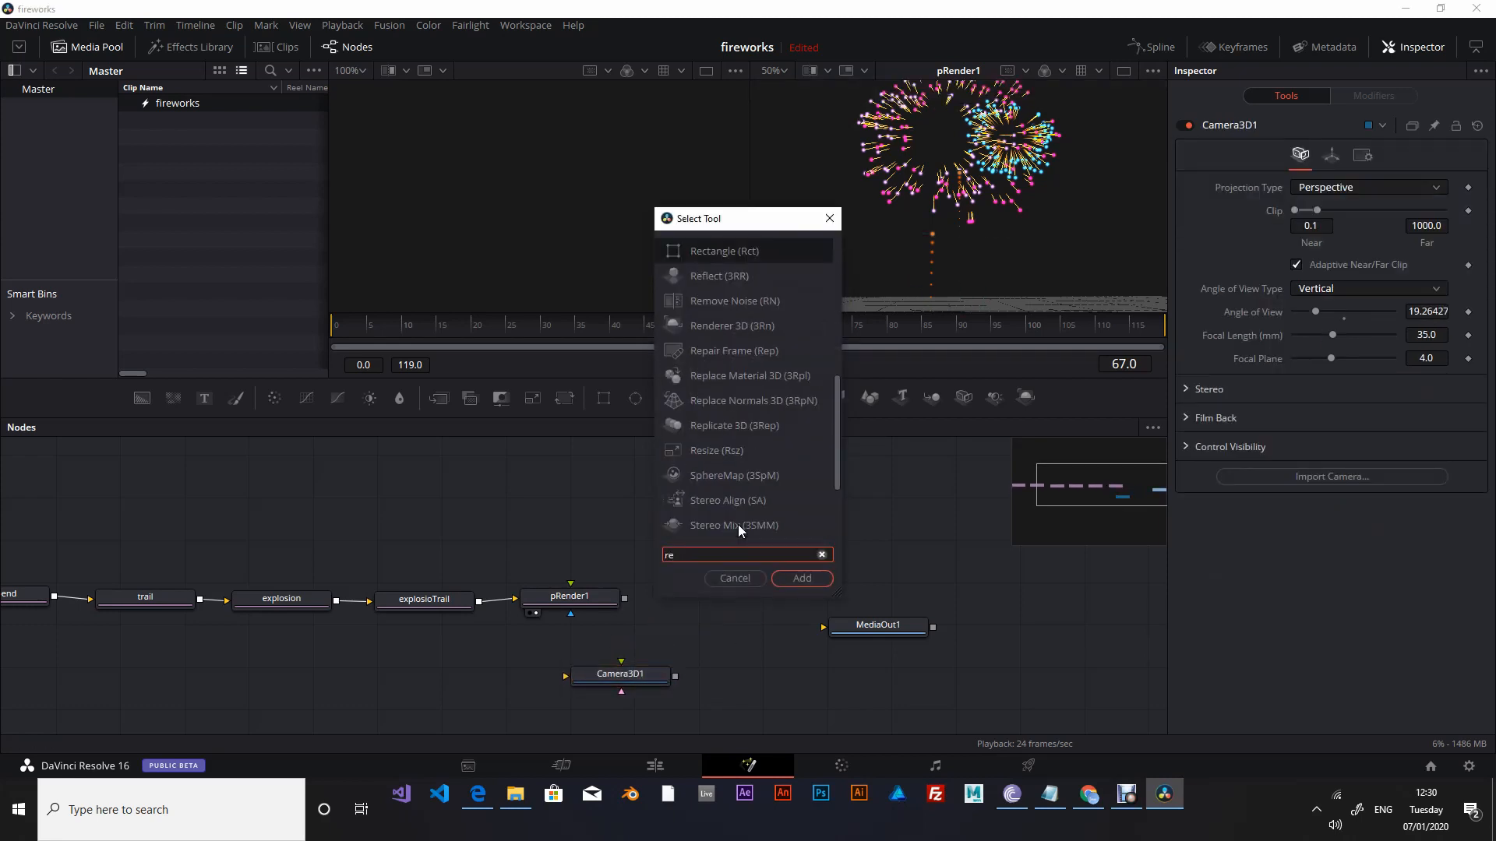
{"action": "type", "text": "nder"}
{"action": "left_click", "coordinate": [801, 578]}
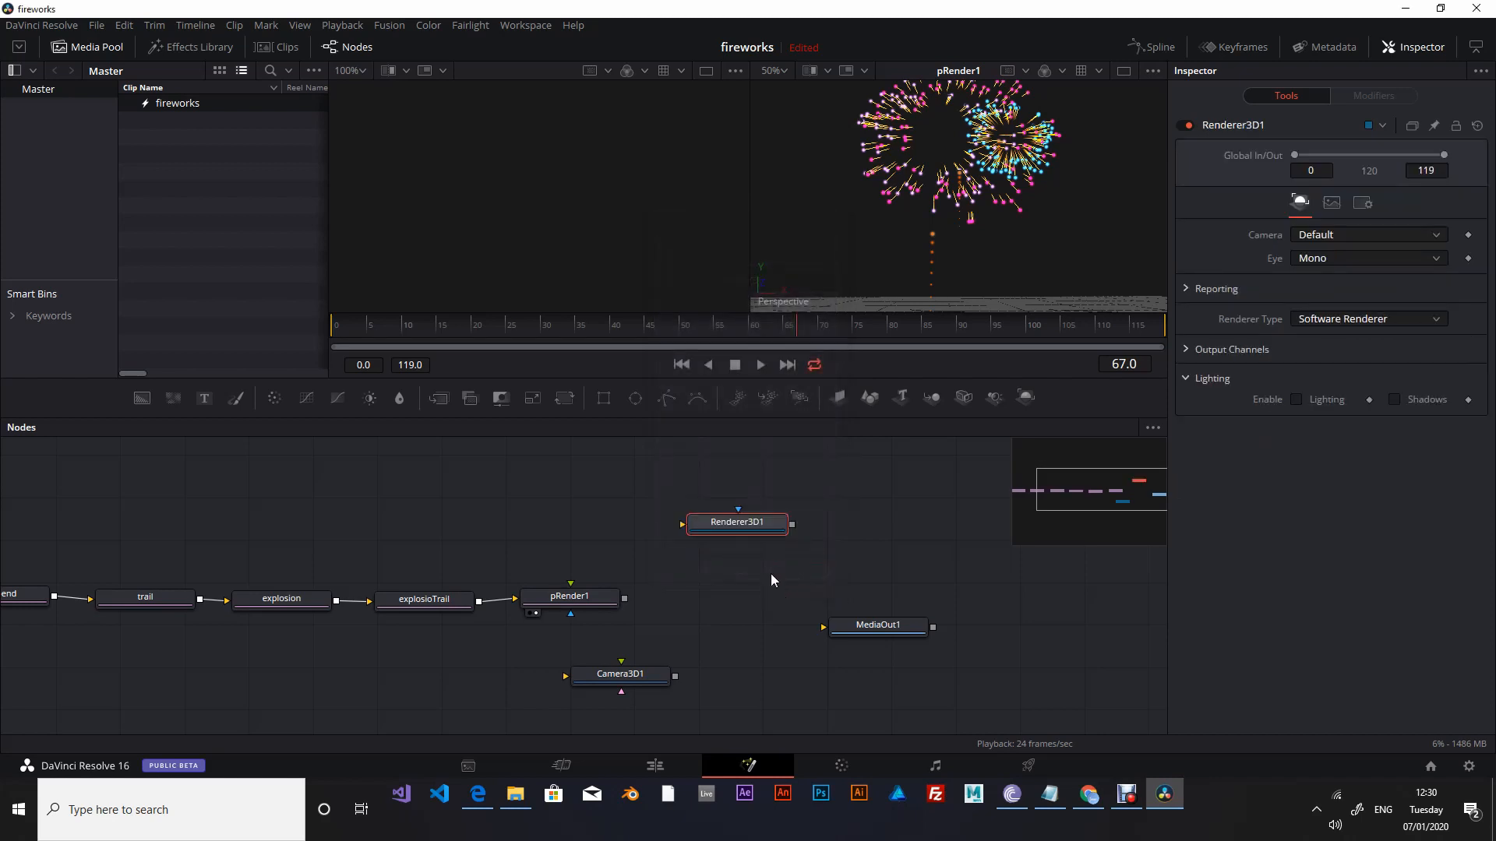
{"action": "left_click_drag", "start_coordinate": [743, 530], "coordinate": [813, 562]}
Combine pRender1 and Camera3D1 in a Merge 3D node, and connect the merge to Renderer3D1.
{"action": "left_click_drag", "start_coordinate": [638, 676], "coordinate": [625, 601]}
{"action": "left_click_drag", "start_coordinate": [717, 675], "coordinate": [824, 558]}
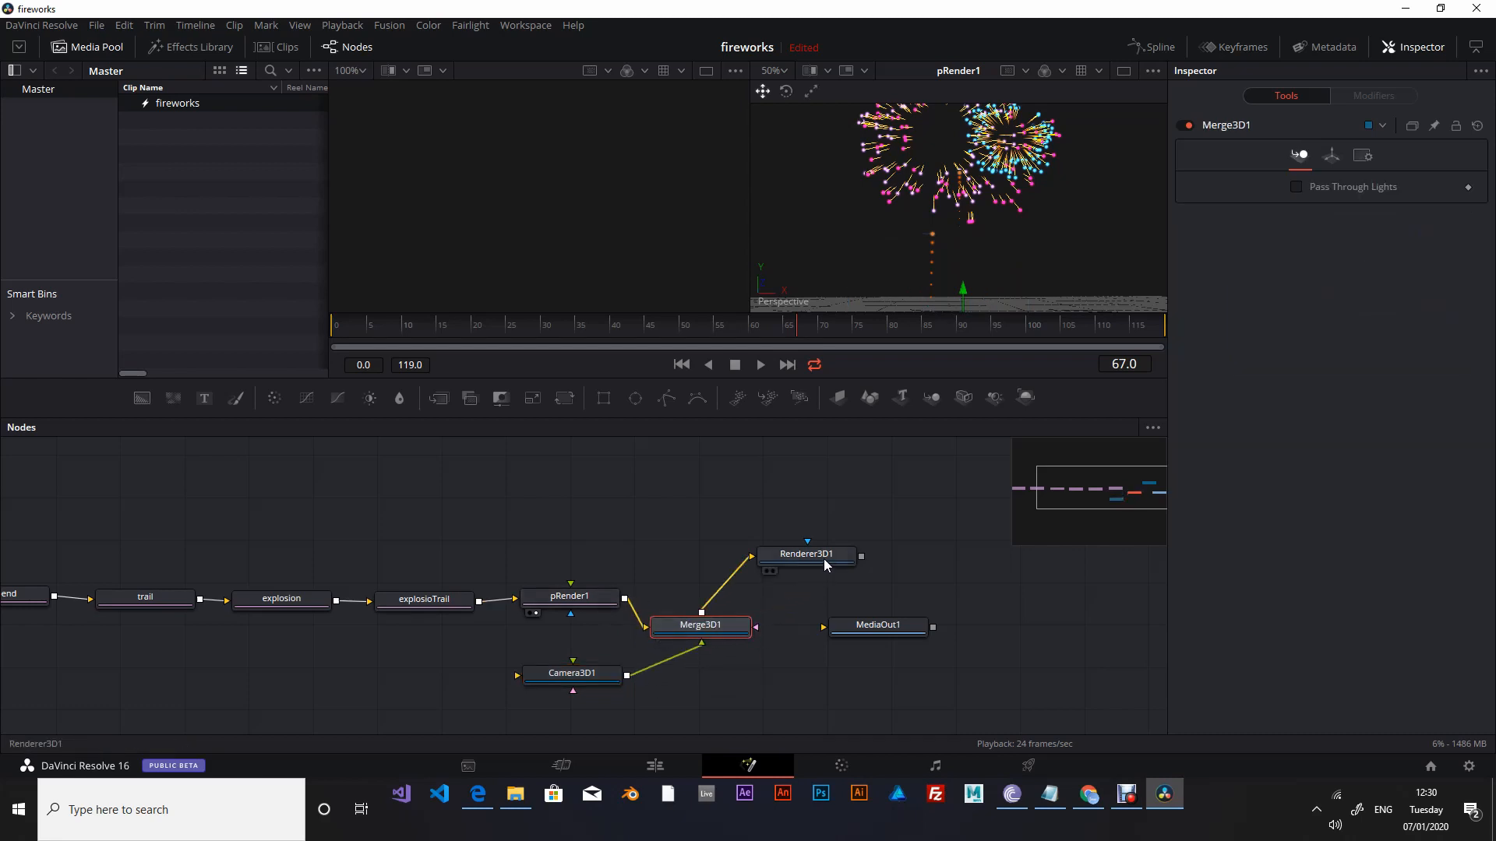
{"action": "left_click", "coordinate": [826, 557]}
{"action": "left_click_drag", "start_coordinate": [878, 625], "coordinate": [1008, 631]}
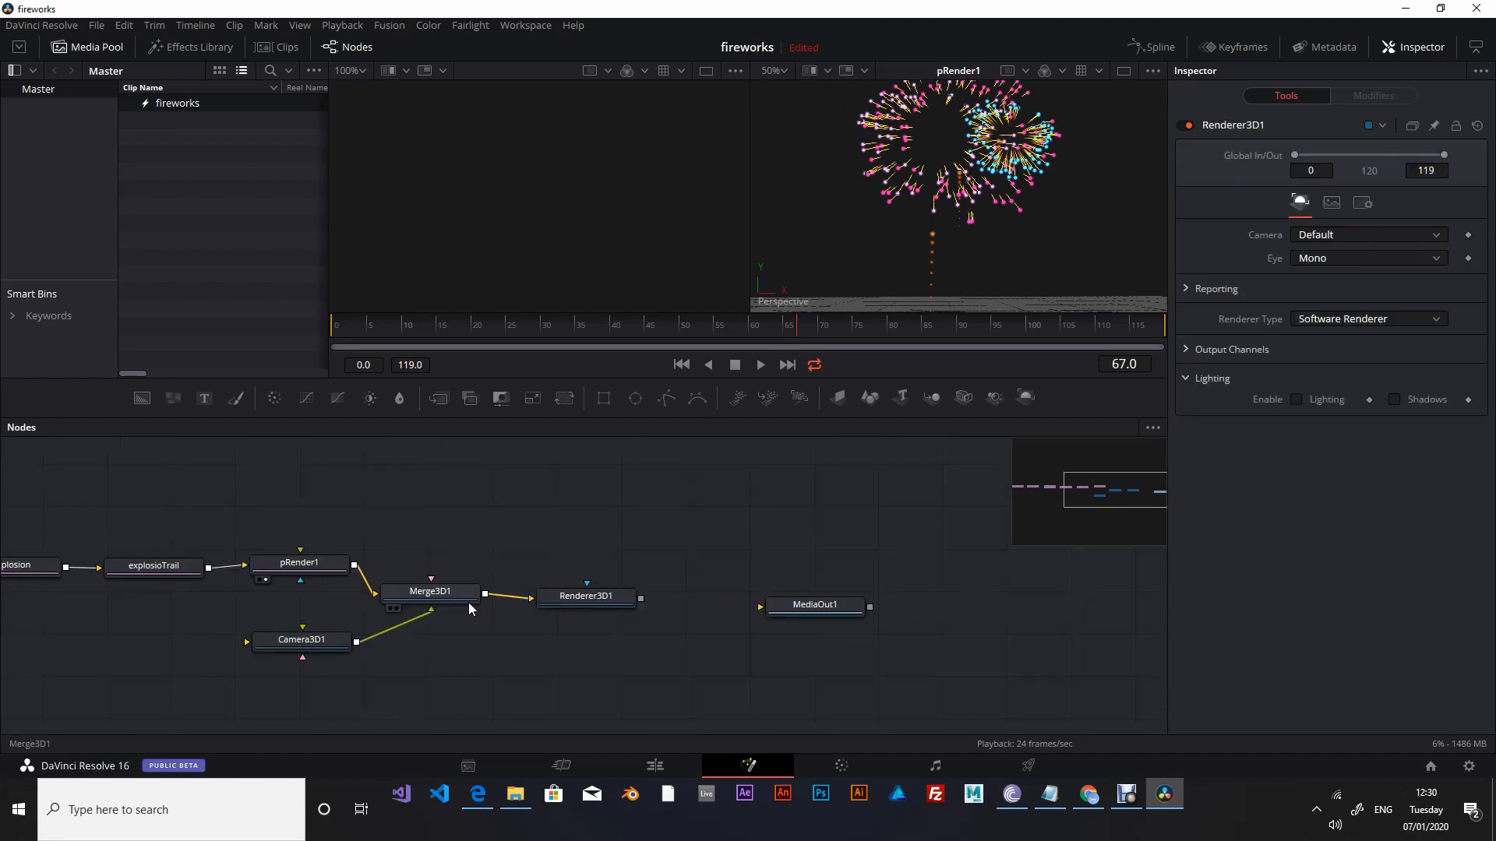
View Merge3D1 in the viewer and copy the perspective point of view to Camera3D1.
{"action": "left_click_drag", "start_coordinate": [599, 595], "coordinate": [893, 190]}
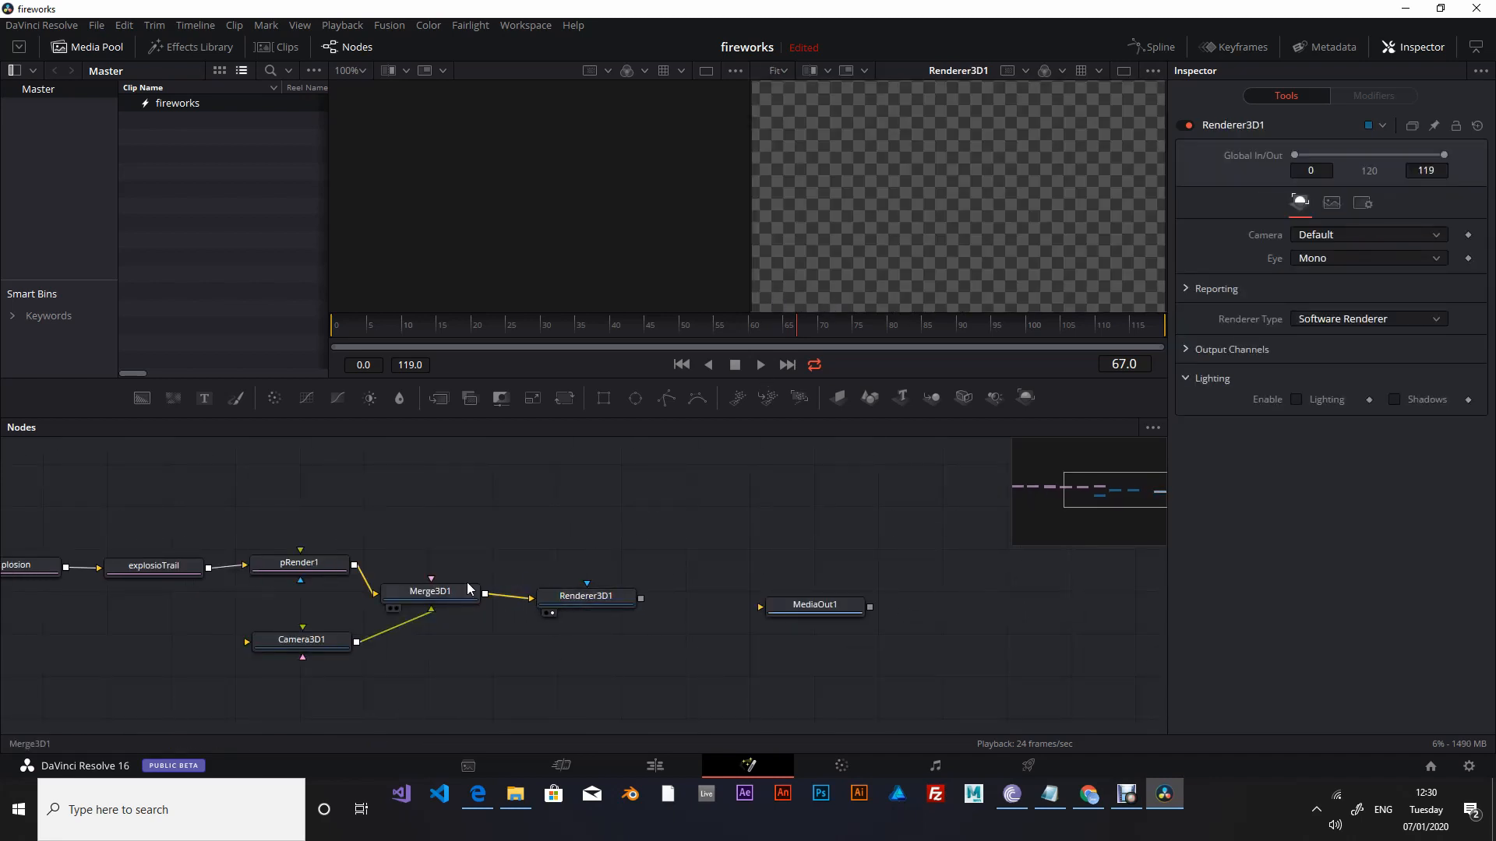
{"action": "left_click_drag", "start_coordinate": [461, 590], "coordinate": [908, 244]}
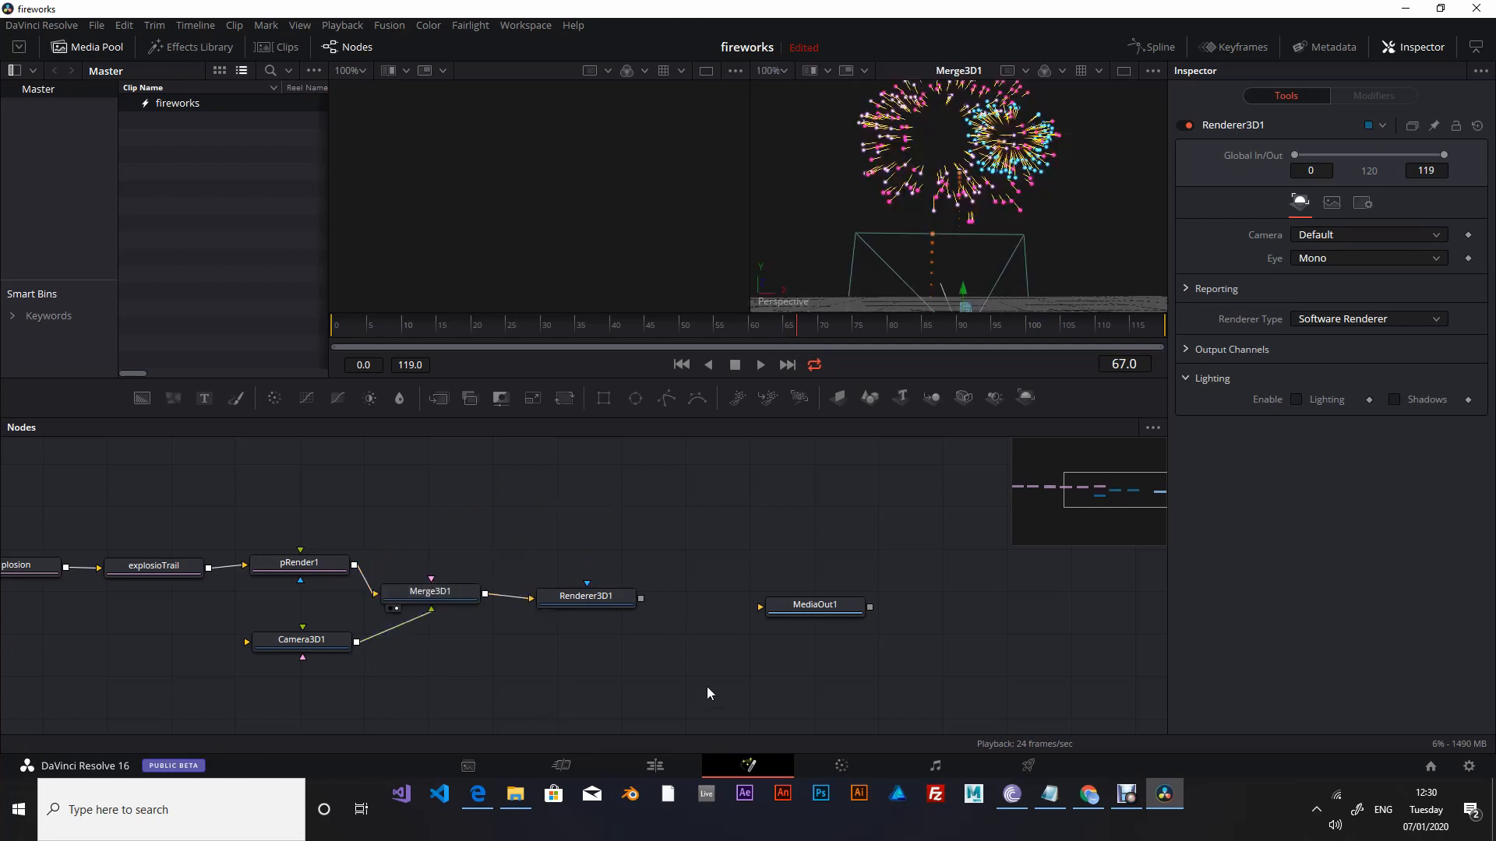
{"action": "right_click", "coordinate": [783, 302]}
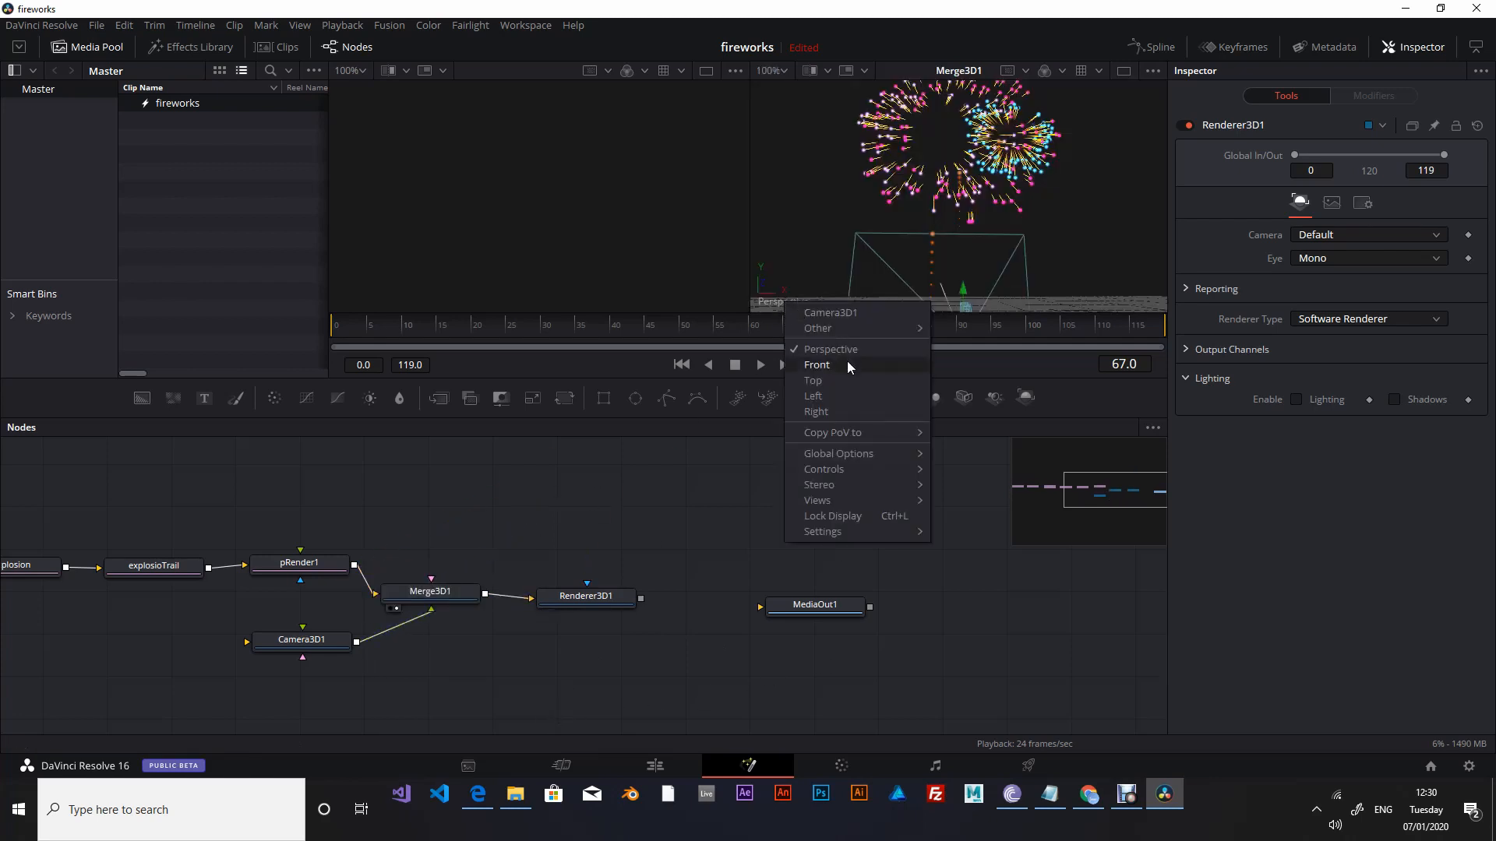
{"action": "mouse_move", "coordinate": [927, 433]}
{"action": "left_click", "coordinate": [998, 436]}
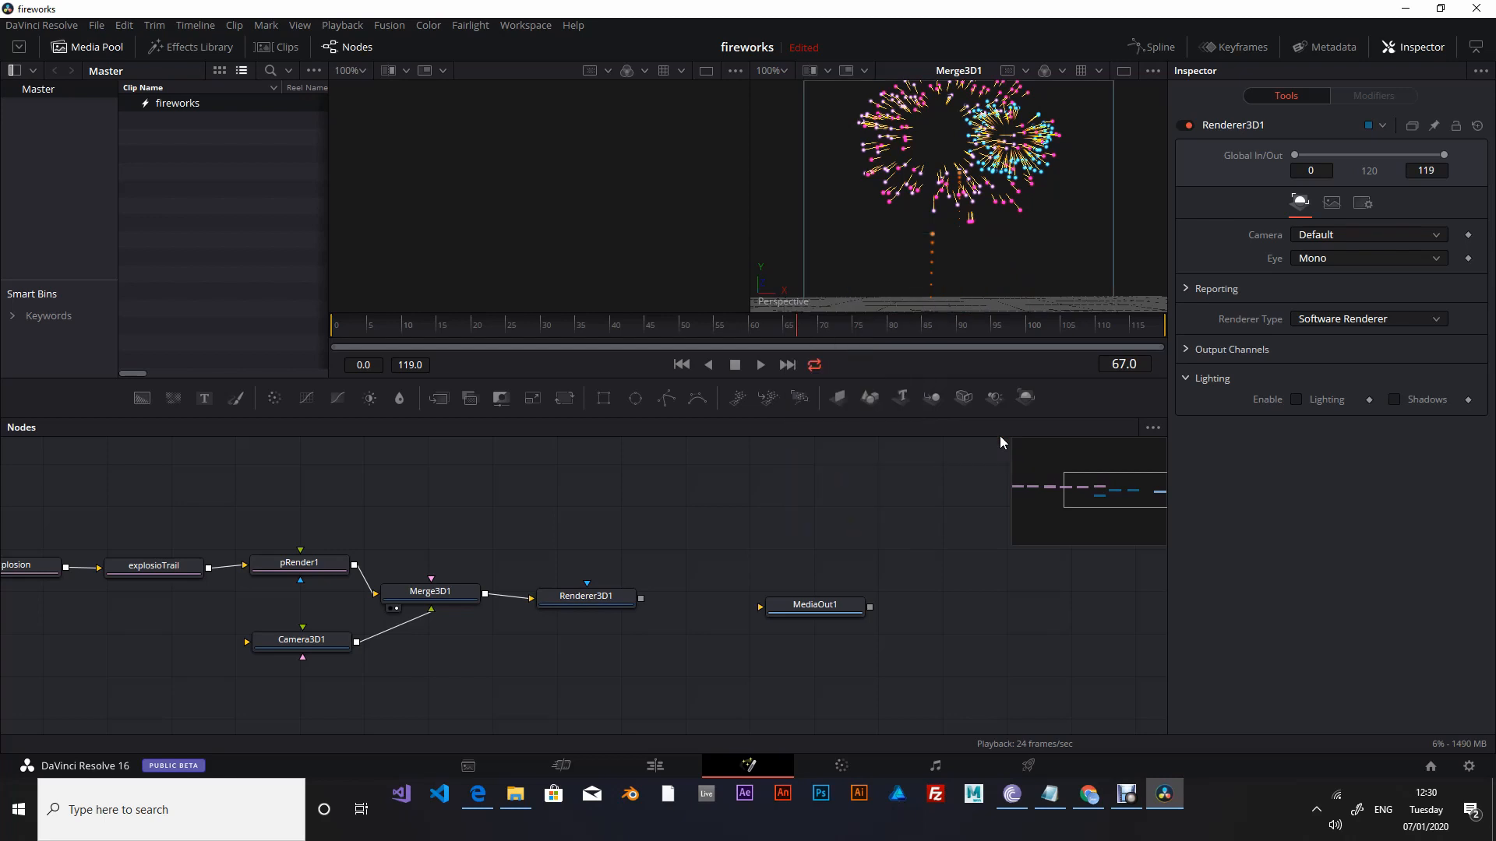
View Renderer3D1's output and turn off the viewer's Checker Underlay.
{"action": "left_click_drag", "start_coordinate": [631, 597], "coordinate": [987, 237]}
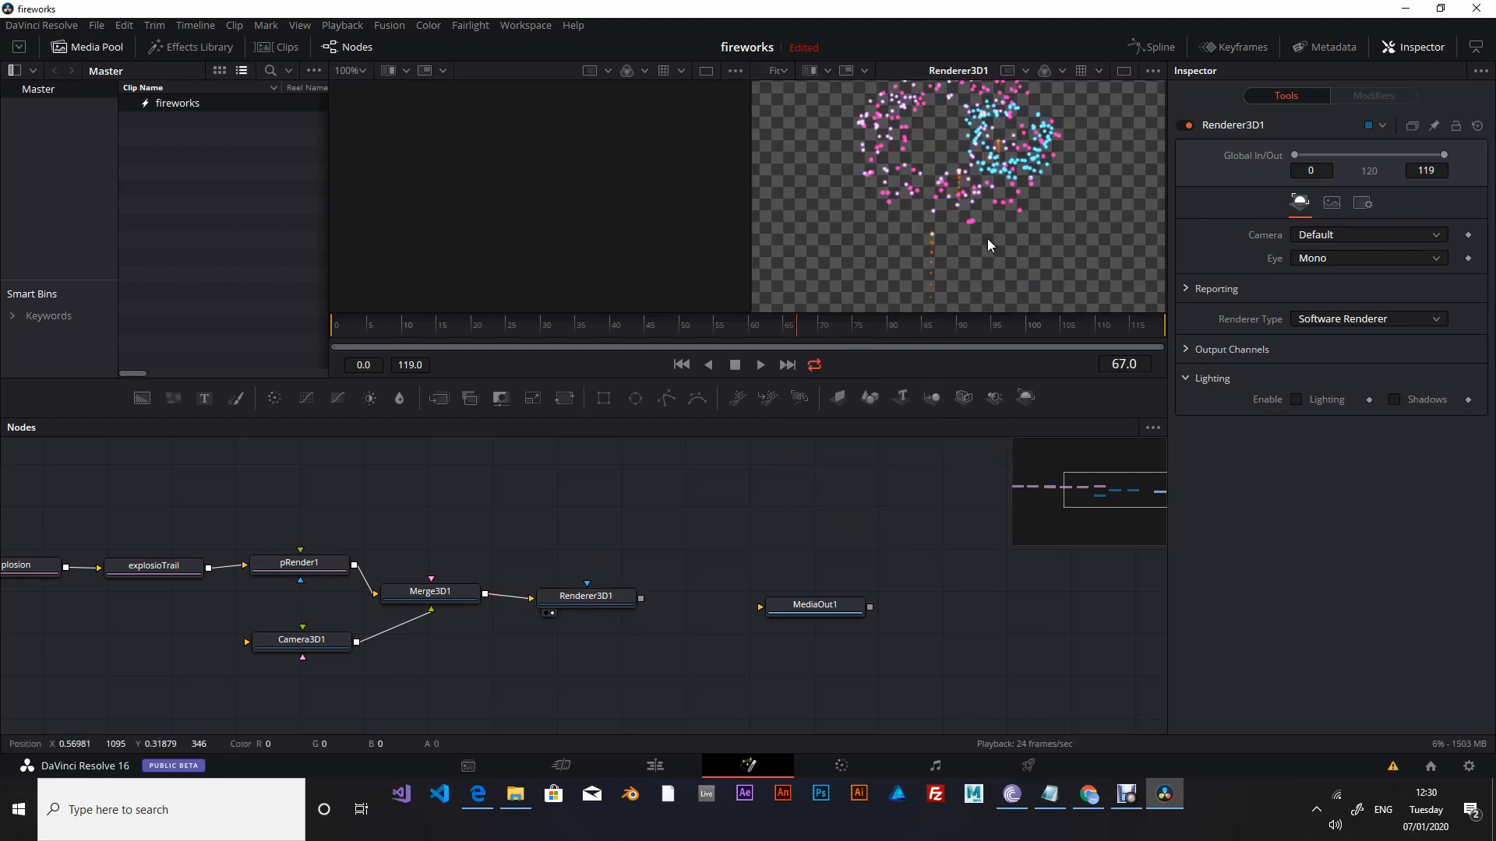
{"action": "right_click", "coordinate": [1060, 183]}
{"action": "mouse_move", "coordinate": [1106, 225]}
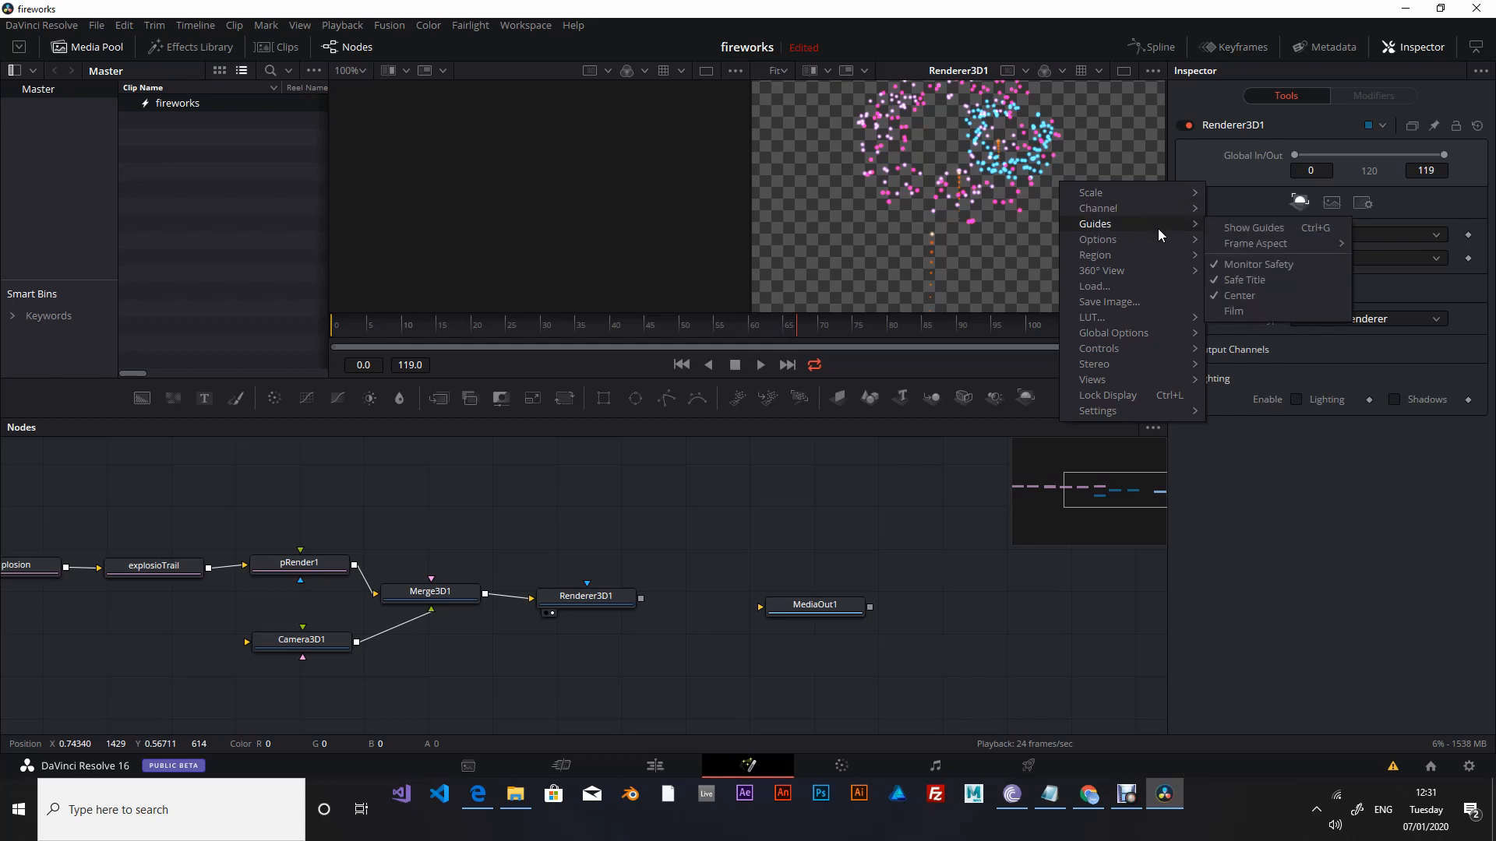
{"action": "mouse_move", "coordinate": [1161, 241]}
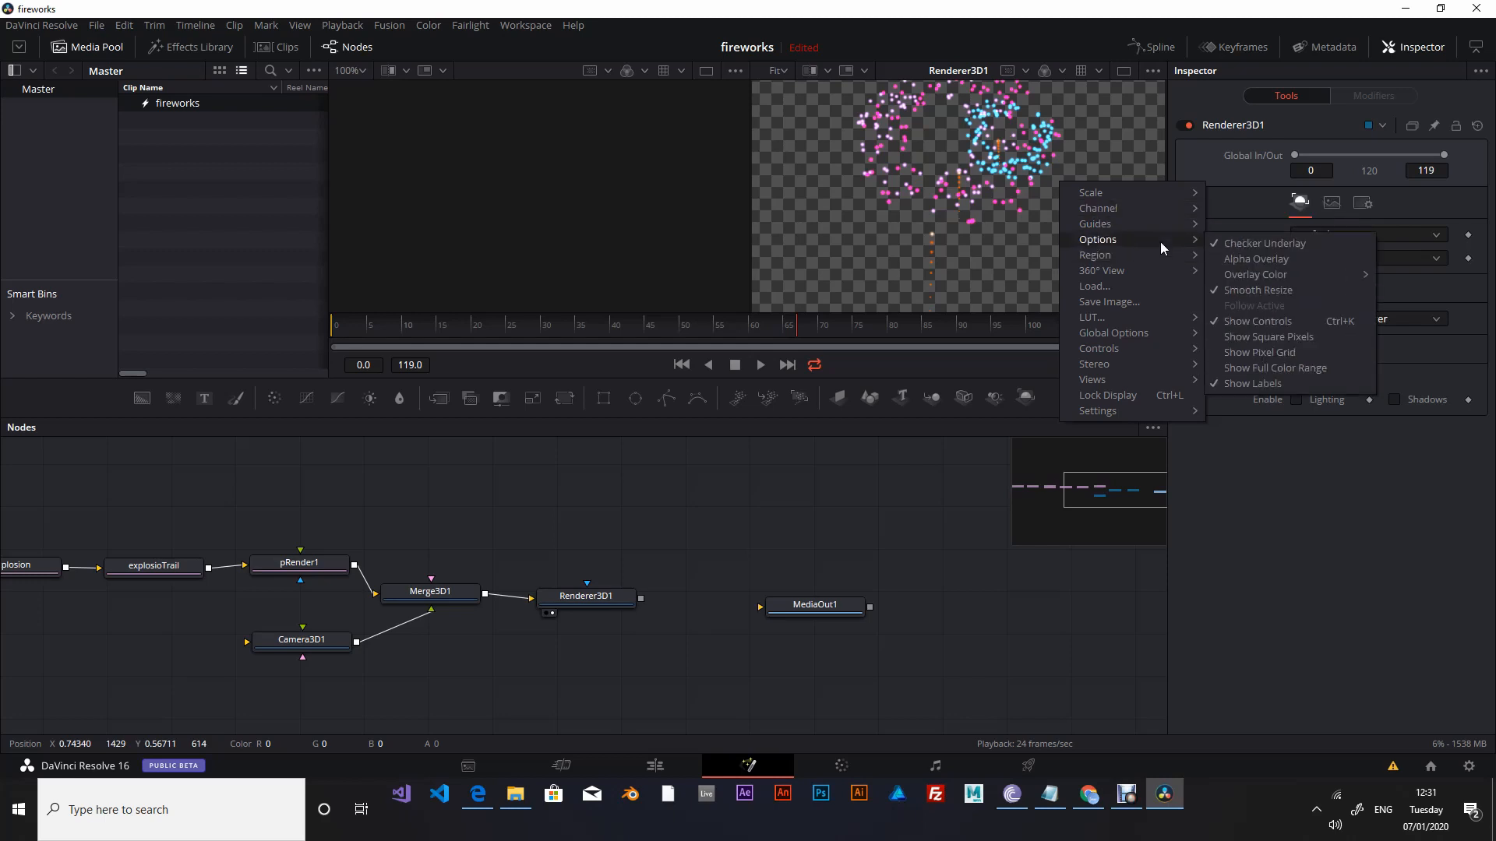
{"action": "left_click", "coordinate": [1277, 244]}
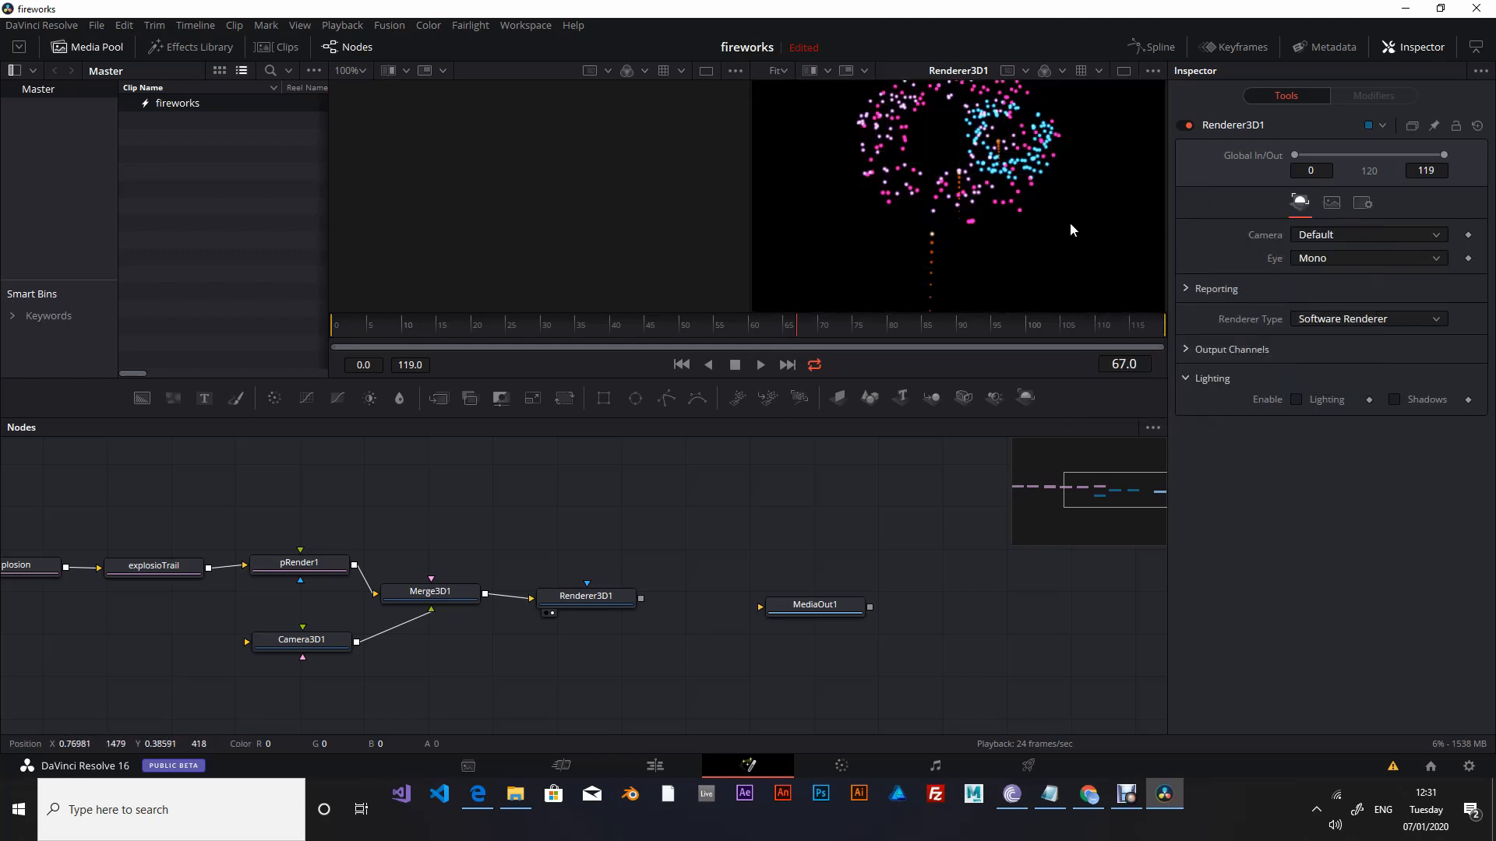
Show Merge3D1 in the empty viewer, and copy a wider perspective point of view to Camera3D1.
{"action": "left_click_drag", "start_coordinate": [429, 592], "coordinate": [554, 234]}
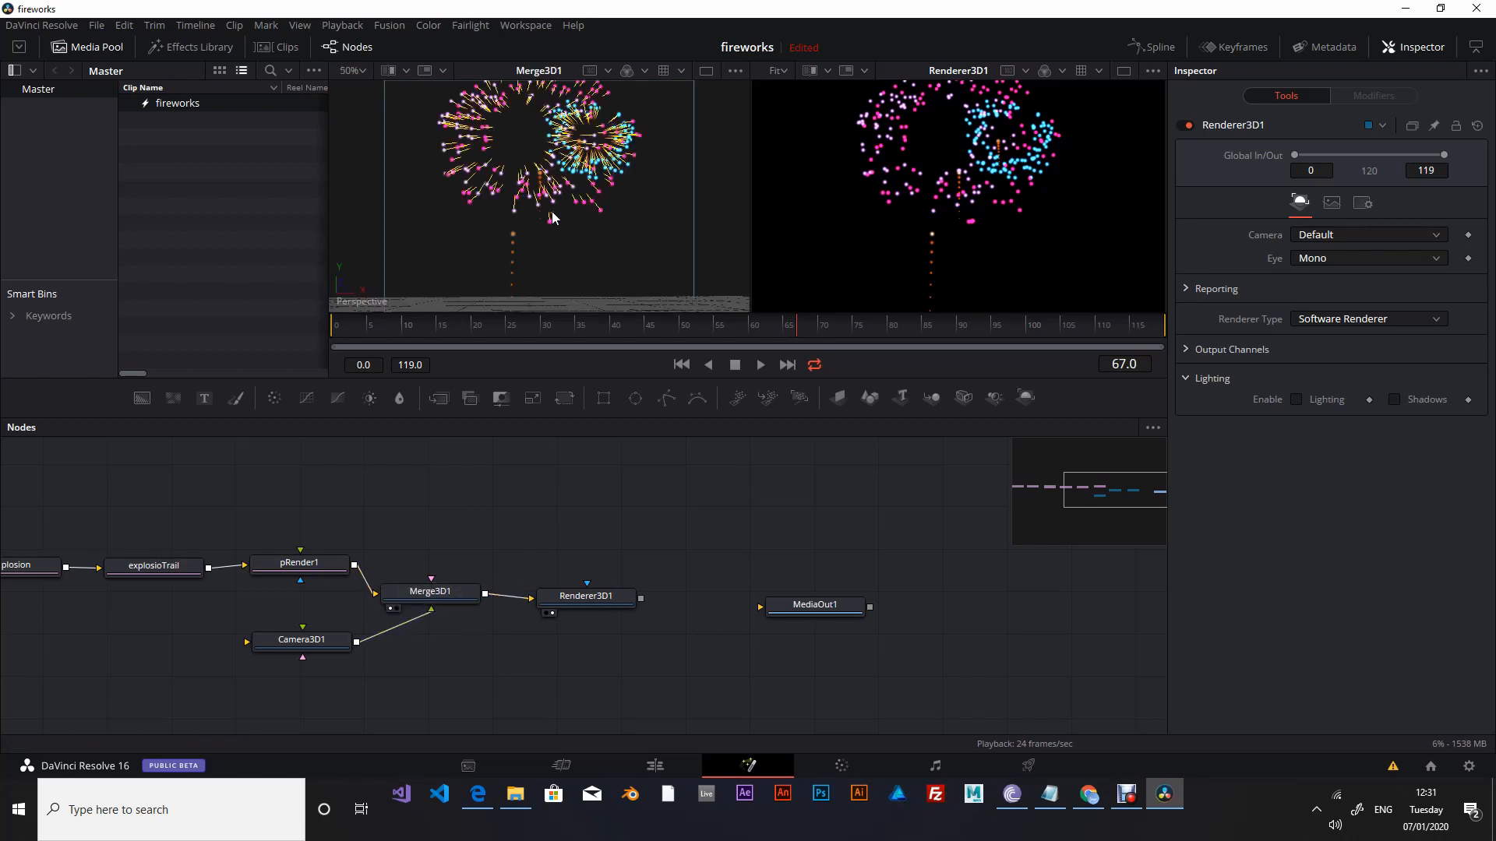
{"action": "scroll", "coordinate": [551, 219], "scroll_direction": "down", "scroll_amount": 2}
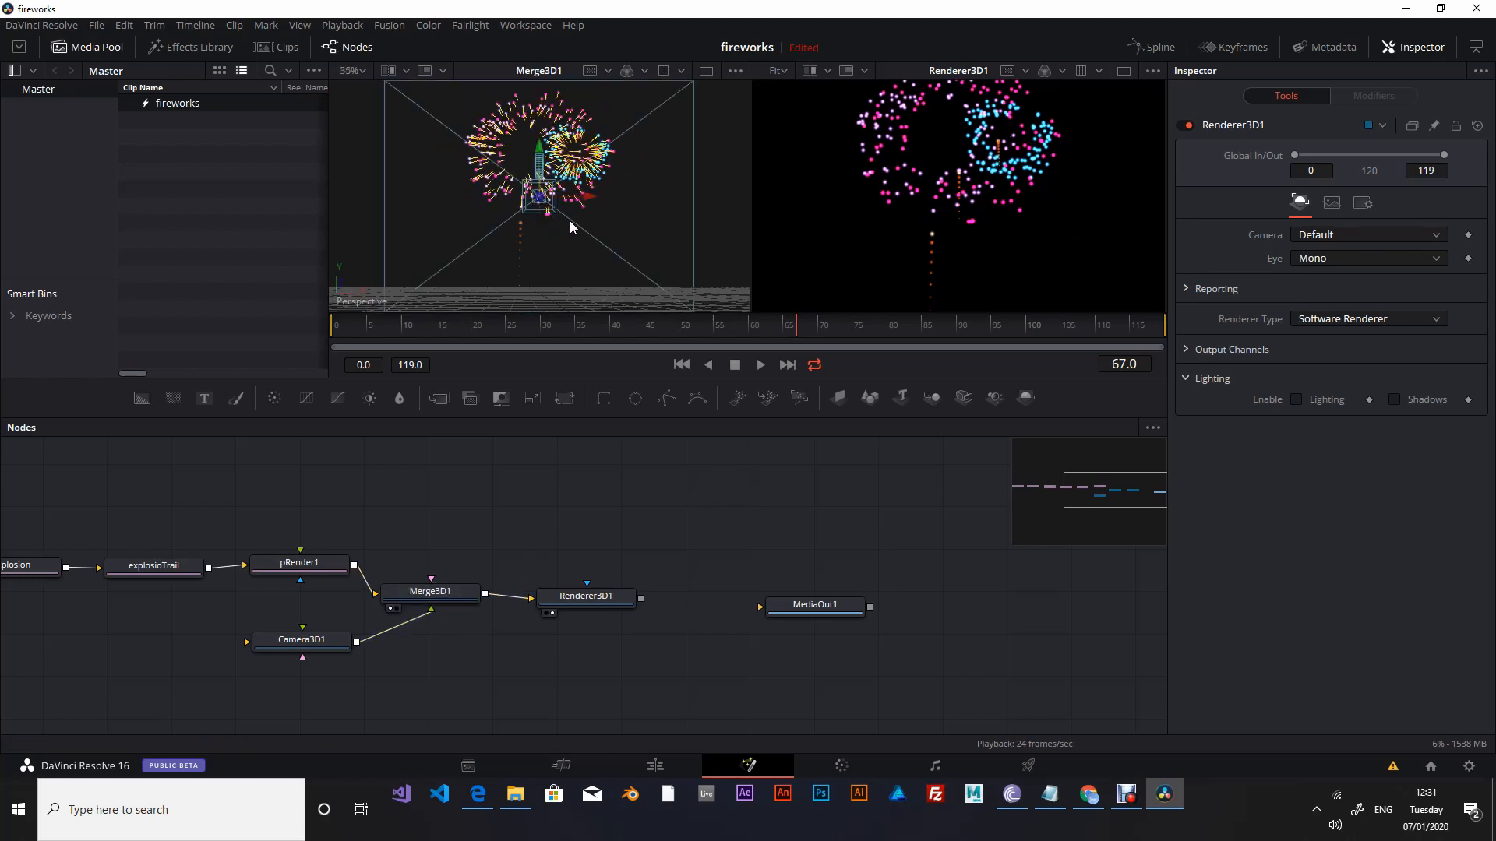
{"action": "right_click", "coordinate": [365, 302]}
{"action": "left_click", "coordinate": [592, 441]}
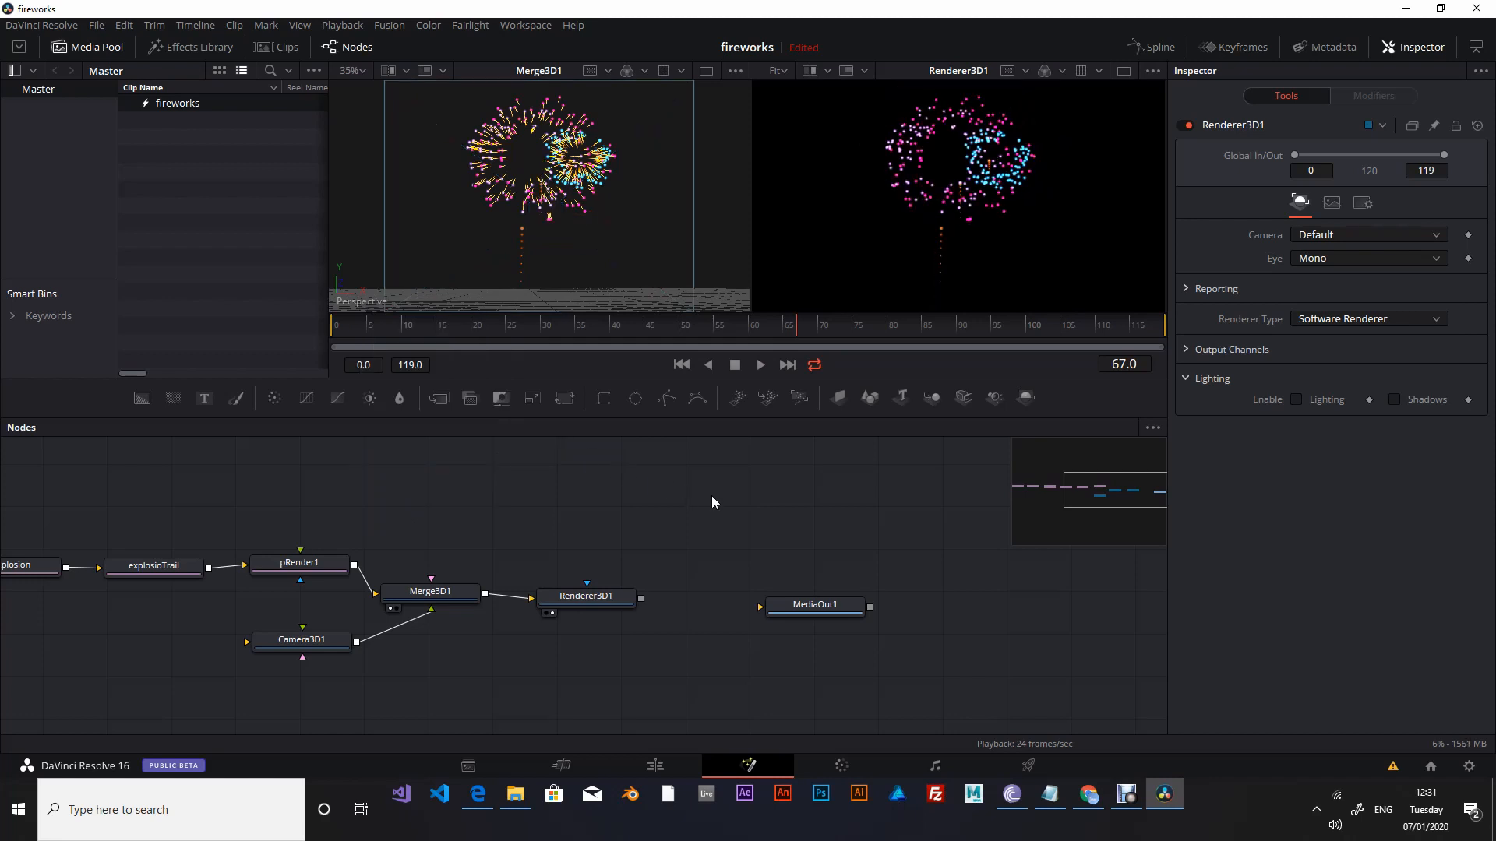
Play the rendered animation from the first frame, and set Renderer3D1's Renderer Type to OpenGL Renderer.
{"action": "left_click", "coordinate": [681, 364]}
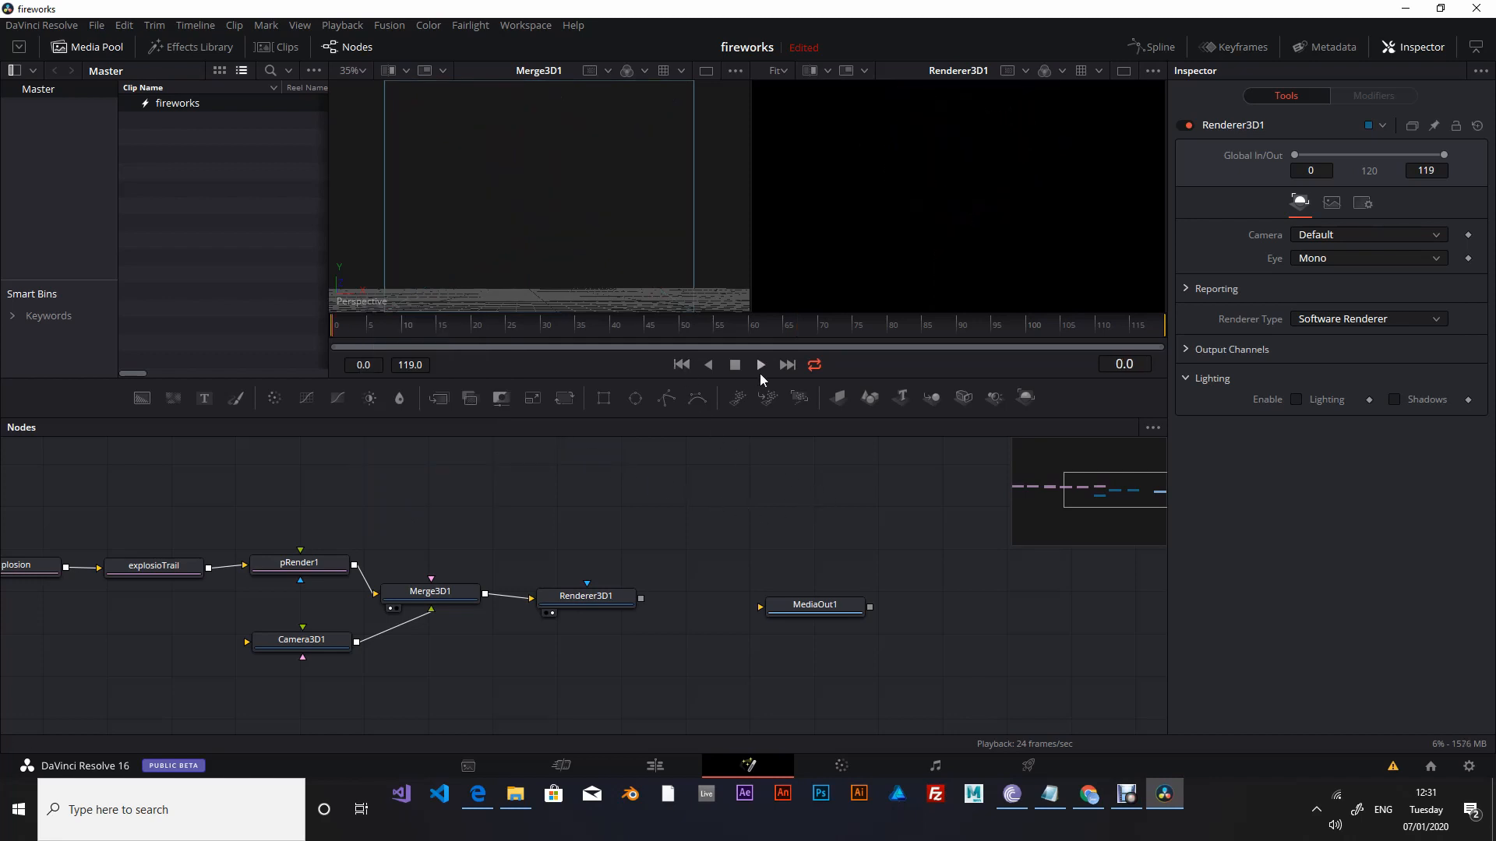
{"action": "left_click", "coordinate": [760, 364]}
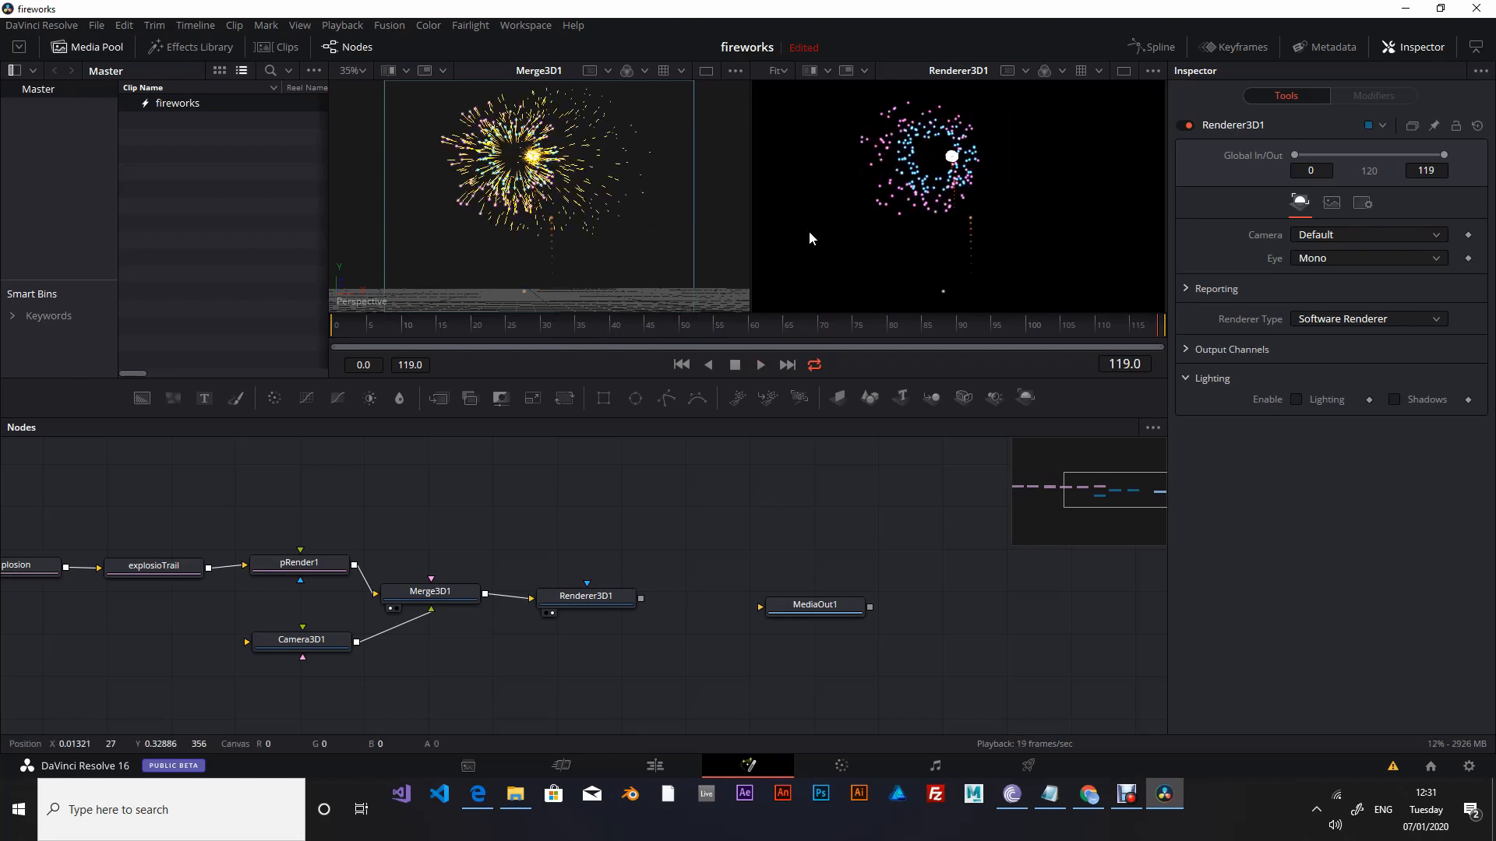
{"action": "left_click", "coordinate": [605, 599]}
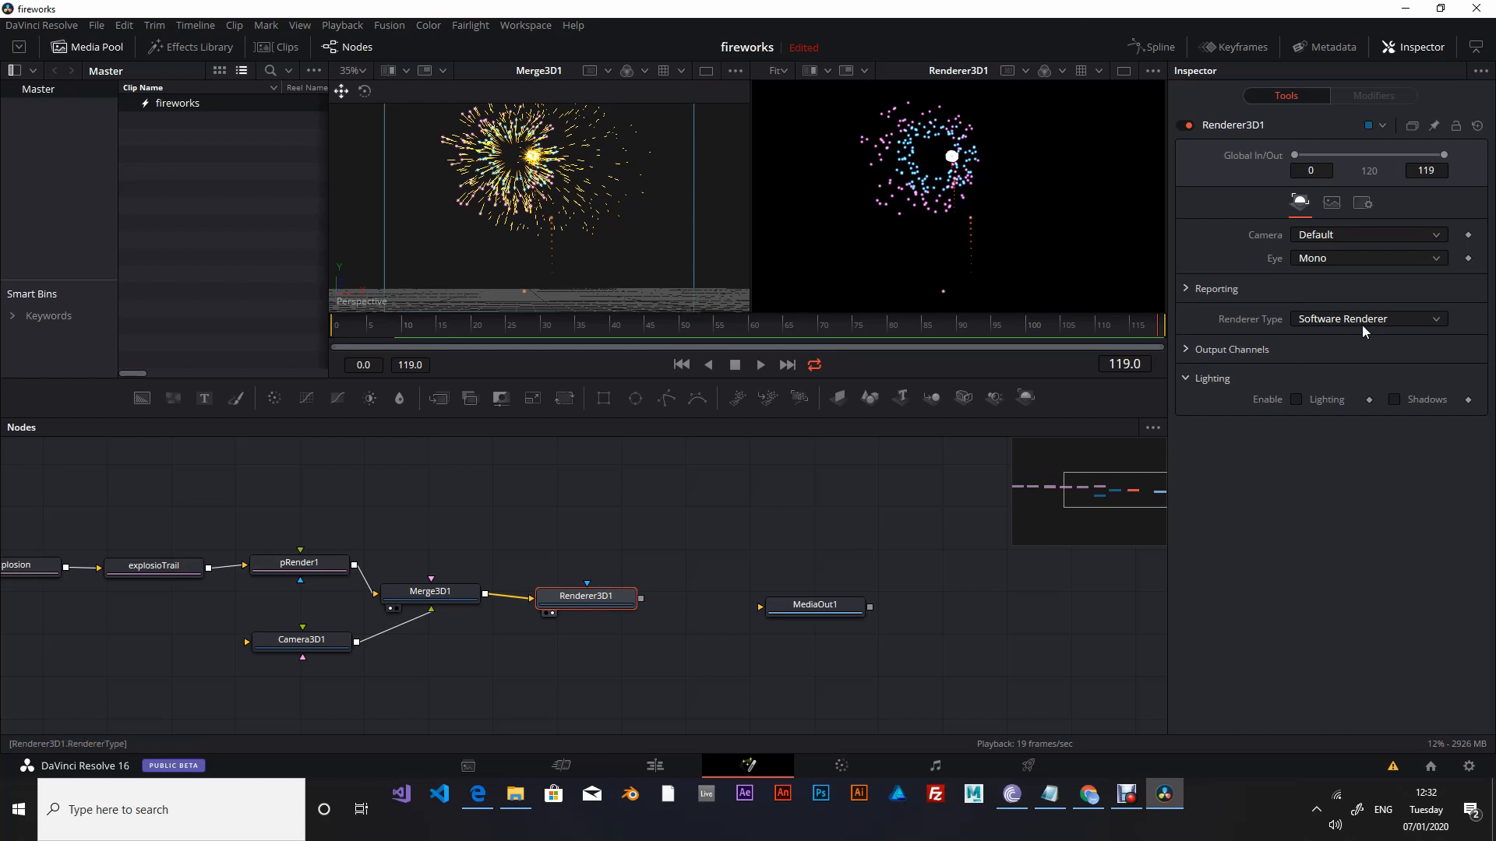
{"action": "left_click", "coordinate": [1438, 321]}
{"action": "left_click", "coordinate": [1385, 343]}
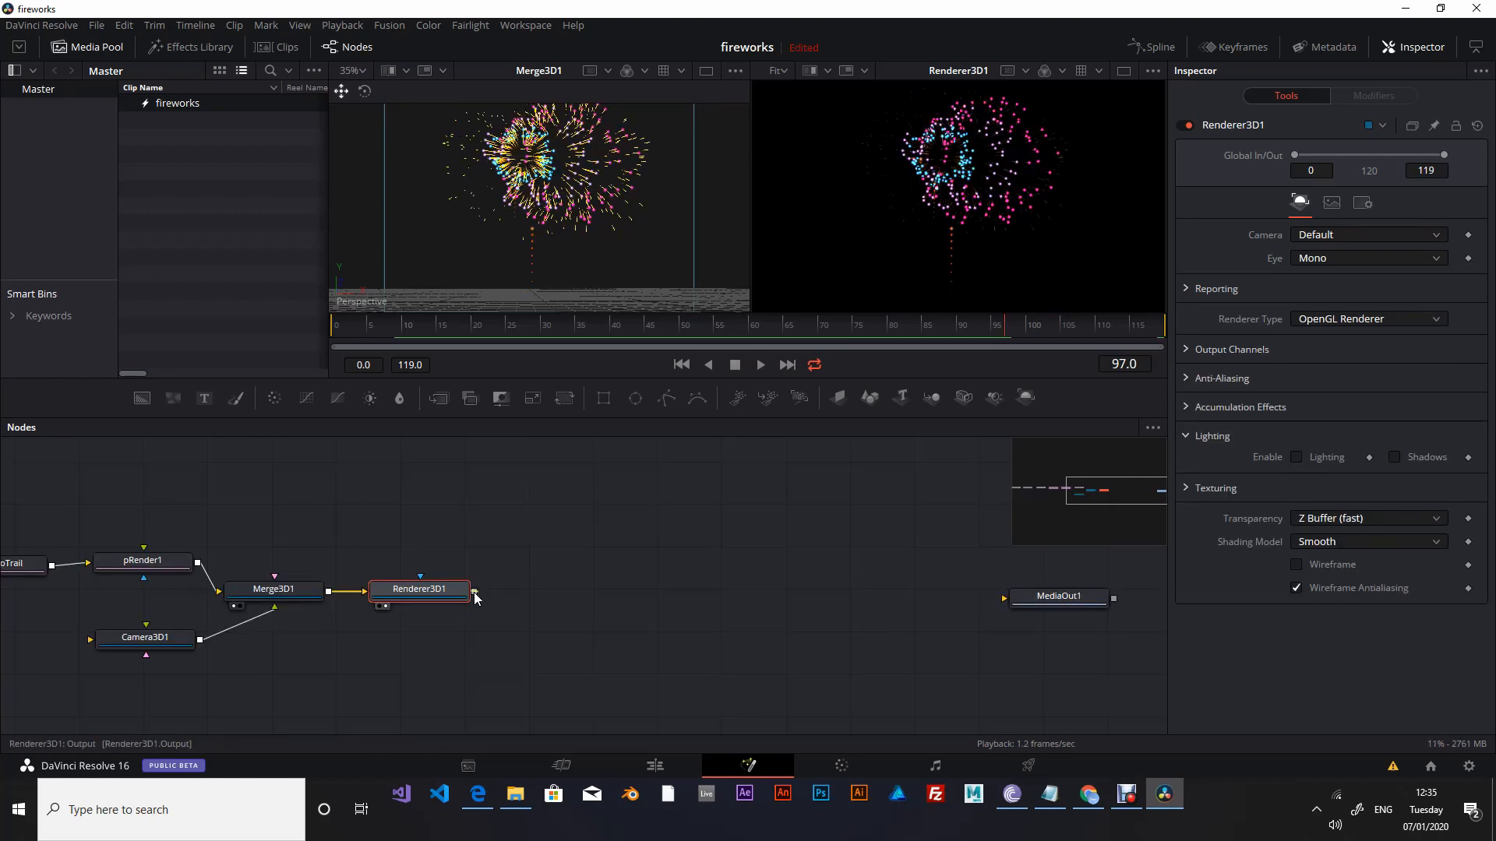
Connect Renderer3D1 to MediaOut1 and insert a Soft Glow node between them.
{"action": "left_click_drag", "start_coordinate": [474, 592], "coordinate": [1041, 606]}
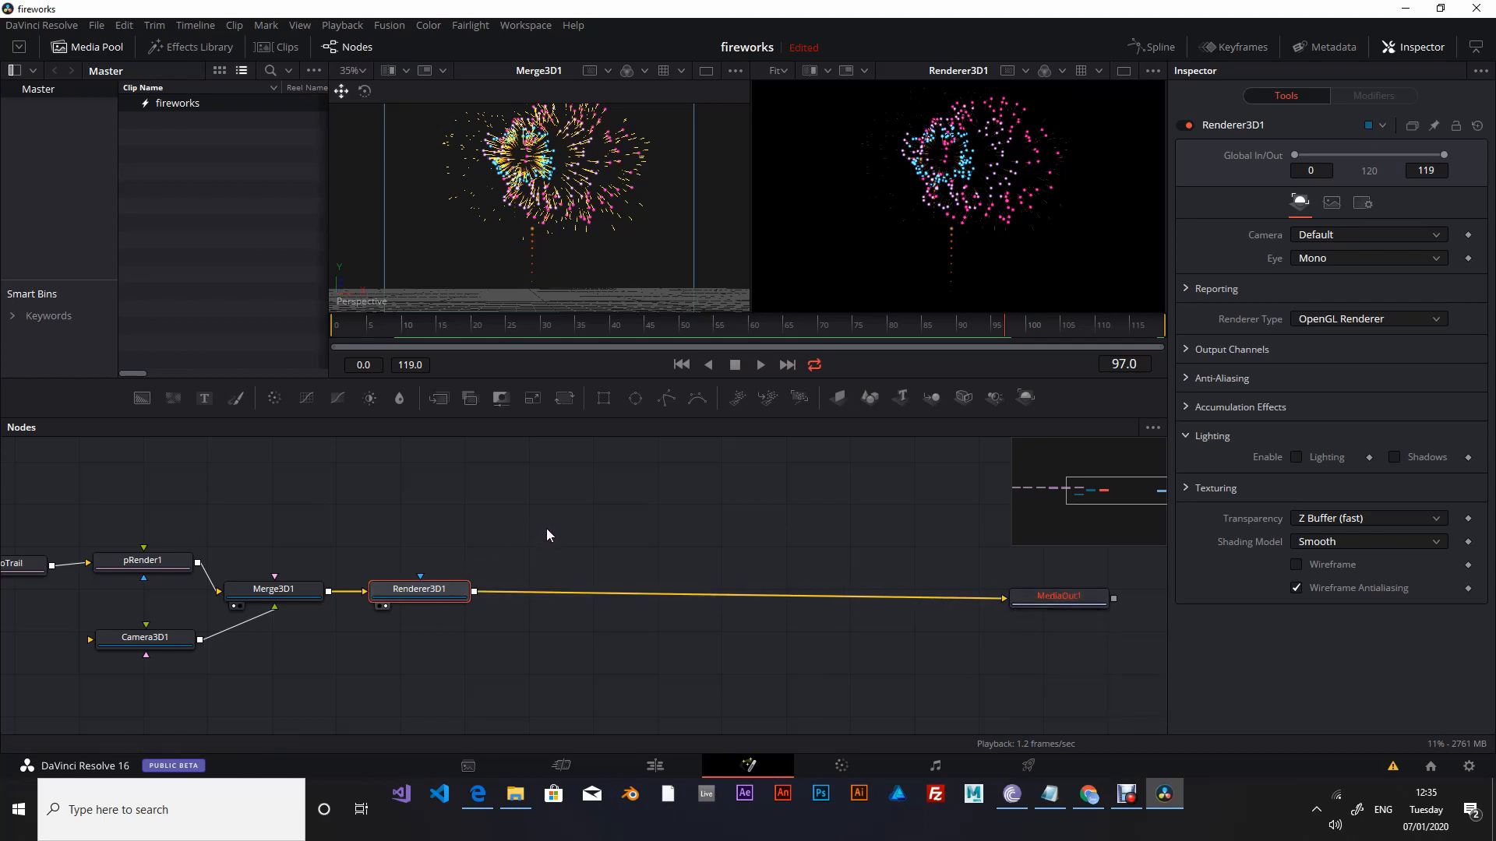
{"action": "key", "text": "shift+space"}
{"action": "type", "text": "sof"}
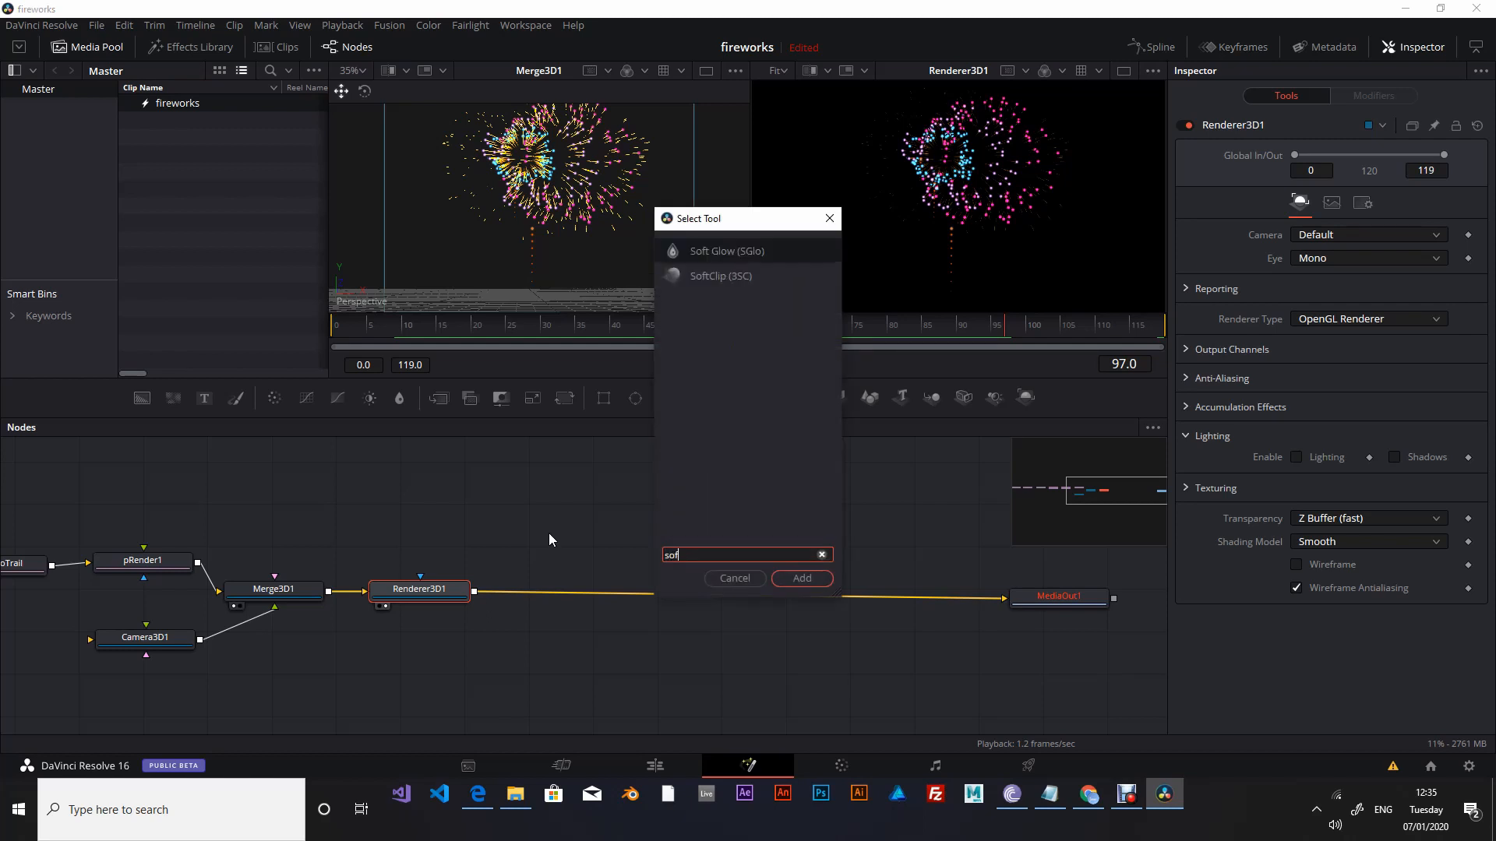
{"action": "left_click", "coordinate": [802, 578]}
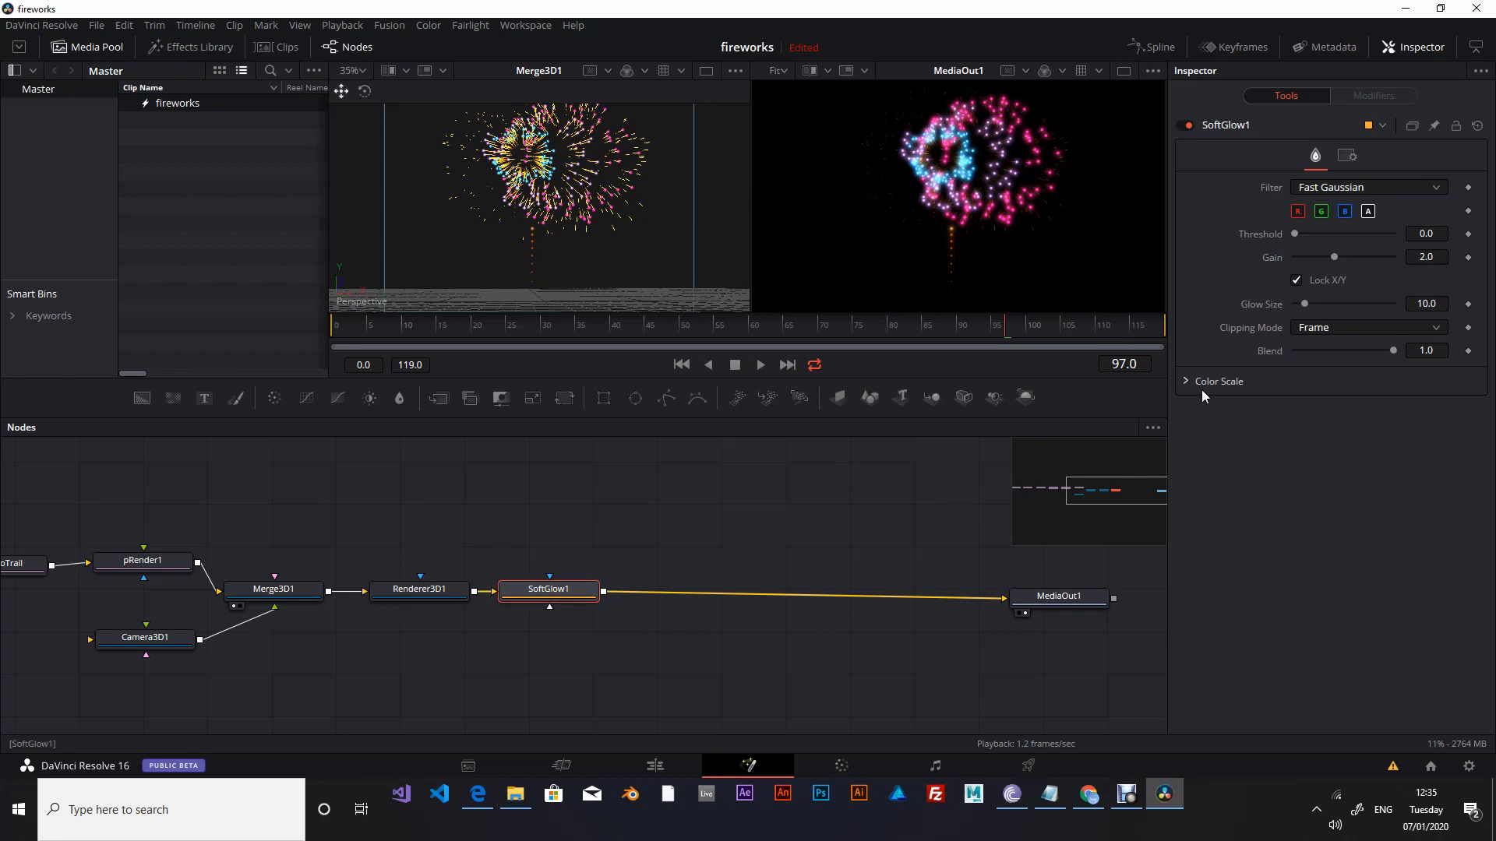
Set SoftGlow1's Threshold to 0.945, Gain to 0.63 and Glow Size to 7.9.
{"action": "left_click_drag", "start_coordinate": [1295, 234], "coordinate": [1391, 260]}
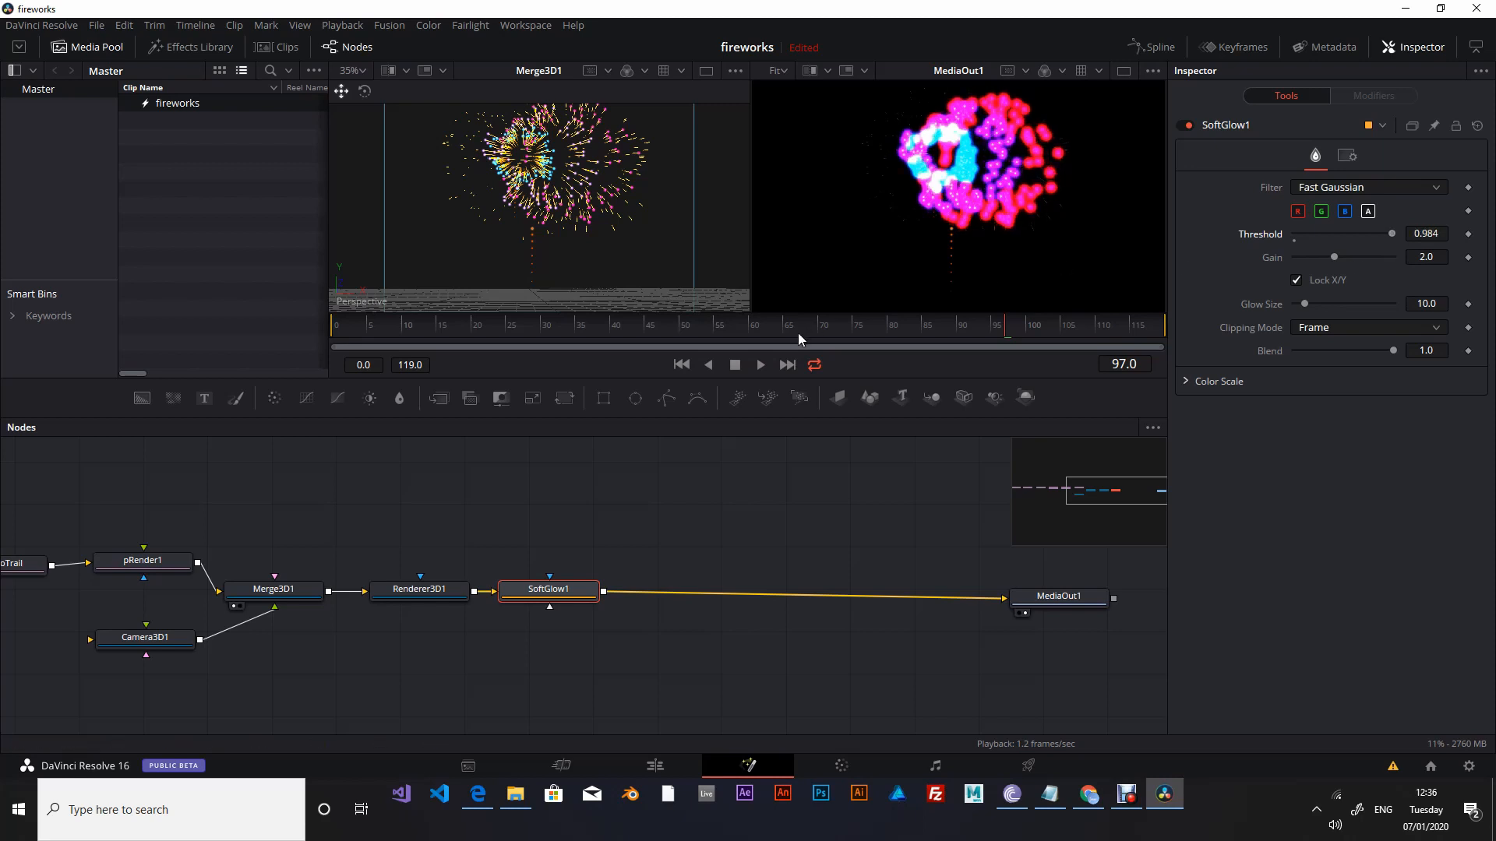
{"action": "left_click_drag", "start_coordinate": [1390, 234], "coordinate": [1385, 232]}
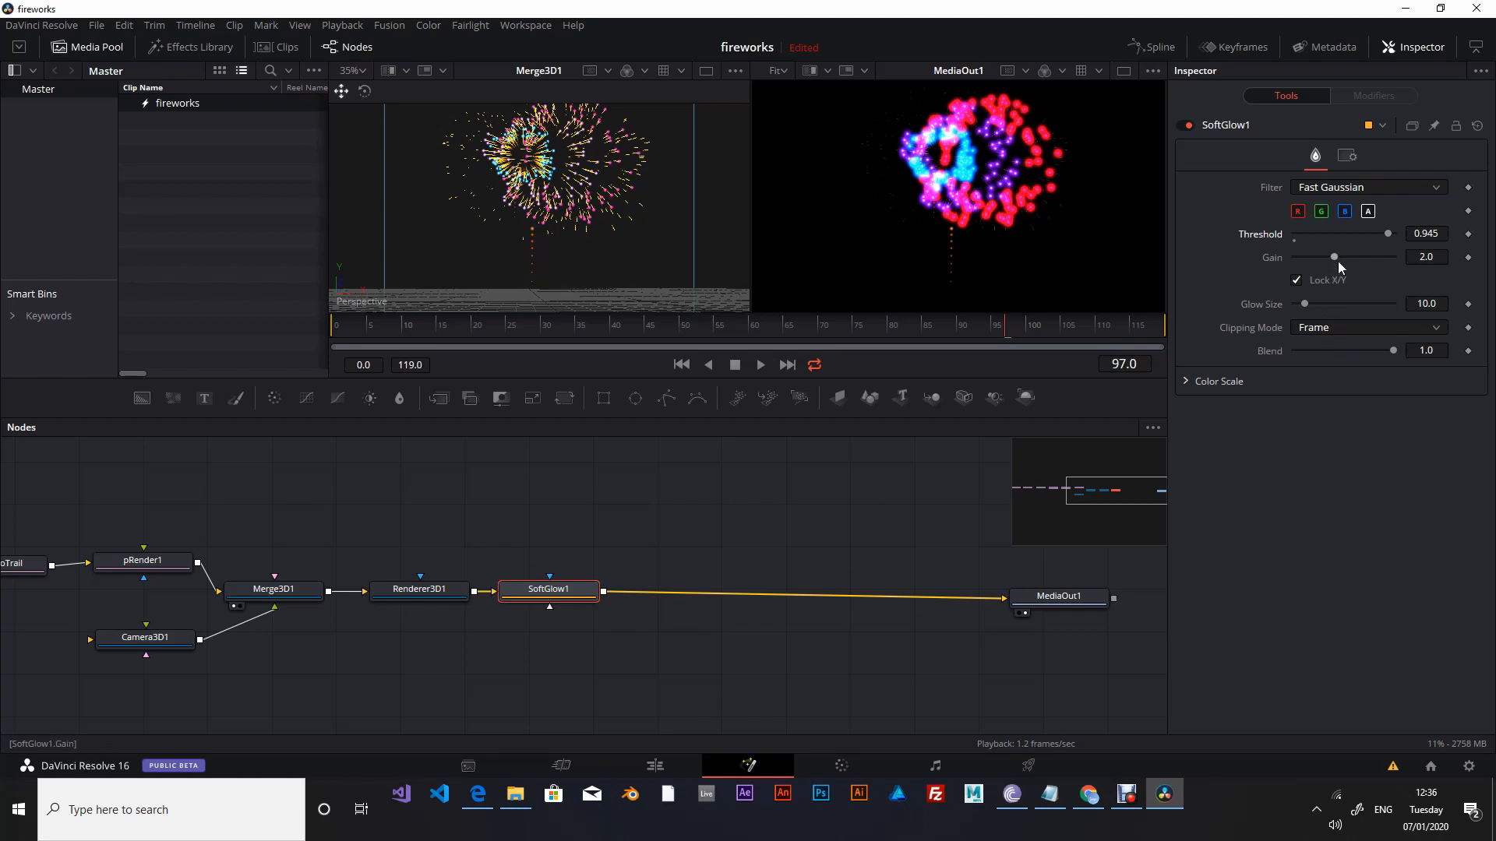
{"action": "left_click_drag", "start_coordinate": [1334, 257], "coordinate": [1302, 305]}
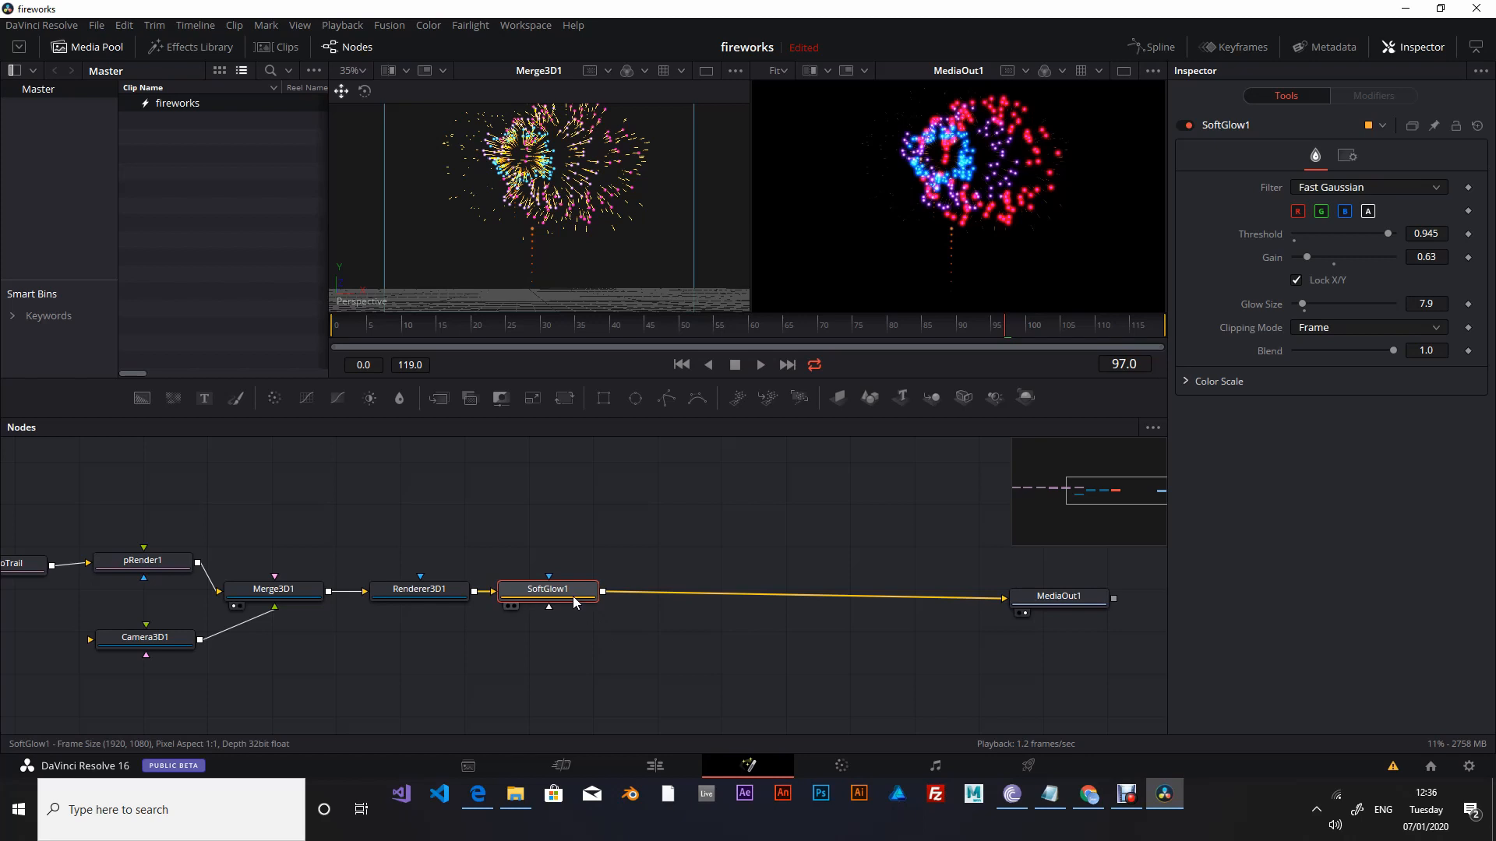
Duplicate SoftGlow1 and insert the copy between SoftGlow1 and MediaOut1.
{"action": "key", "text": "ctrl+c"}
{"action": "left_click", "coordinate": [662, 633]}
{"action": "key", "text": "ctrl+v"}
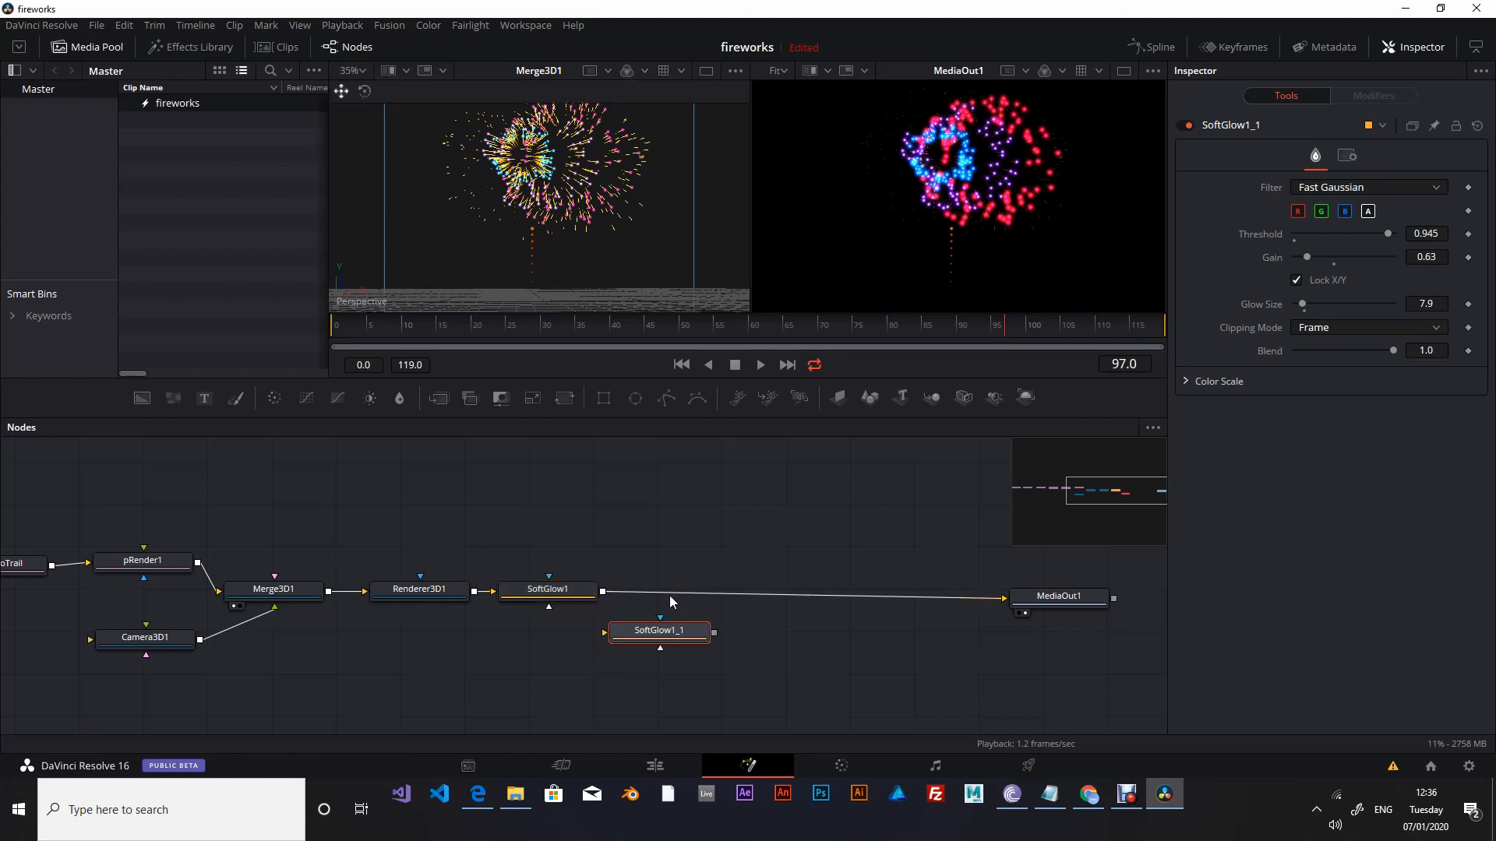
{"action": "left_click_drag", "start_coordinate": [675, 639], "coordinate": [701, 601]}
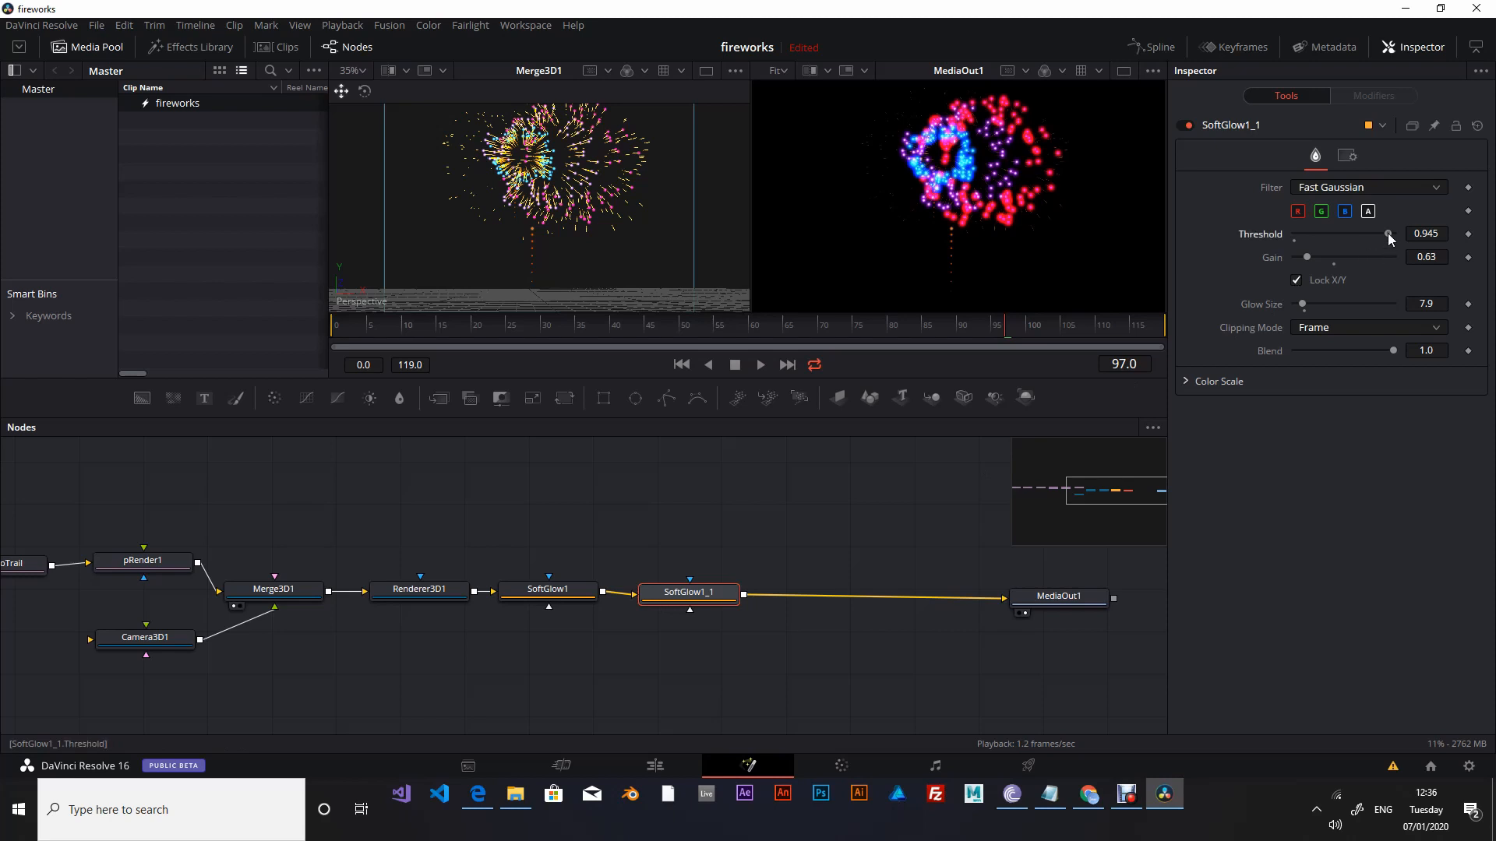
Set the second soft glow's Threshold to 0.417, Glow Size to 51.2 and Gain to 1.142.
{"action": "left_click_drag", "start_coordinate": [1382, 232], "coordinate": [1340, 235]}
{"action": "left_click_drag", "start_coordinate": [1302, 303], "coordinate": [1345, 305]}
{"action": "mouse_move", "coordinate": [1307, 257]}
{"action": "left_mouse_down"}
{"action": "mouse_move", "coordinate": [1329, 254]}
{"action": "mouse_move", "coordinate": [1317, 255]}
{"action": "left_mouse_up"}
Insert a copy of SoftGlow1_1 between it and MediaOut1, setting the copy's Threshold to 0.165 and Glow Size to 100.
{"action": "key", "text": "ctrl+c"}
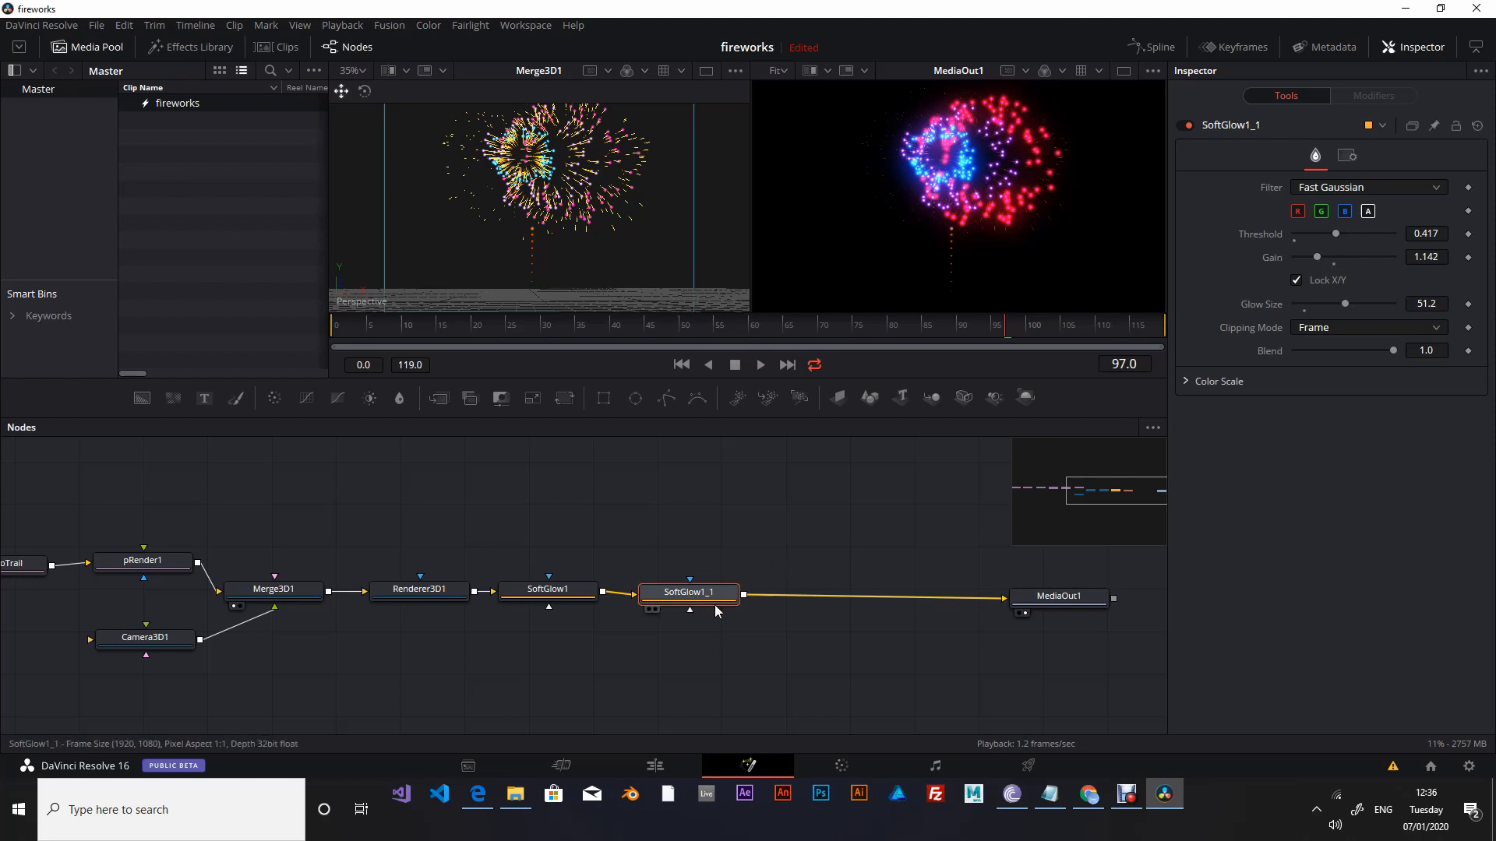
{"action": "key", "text": "ctrl+v"}
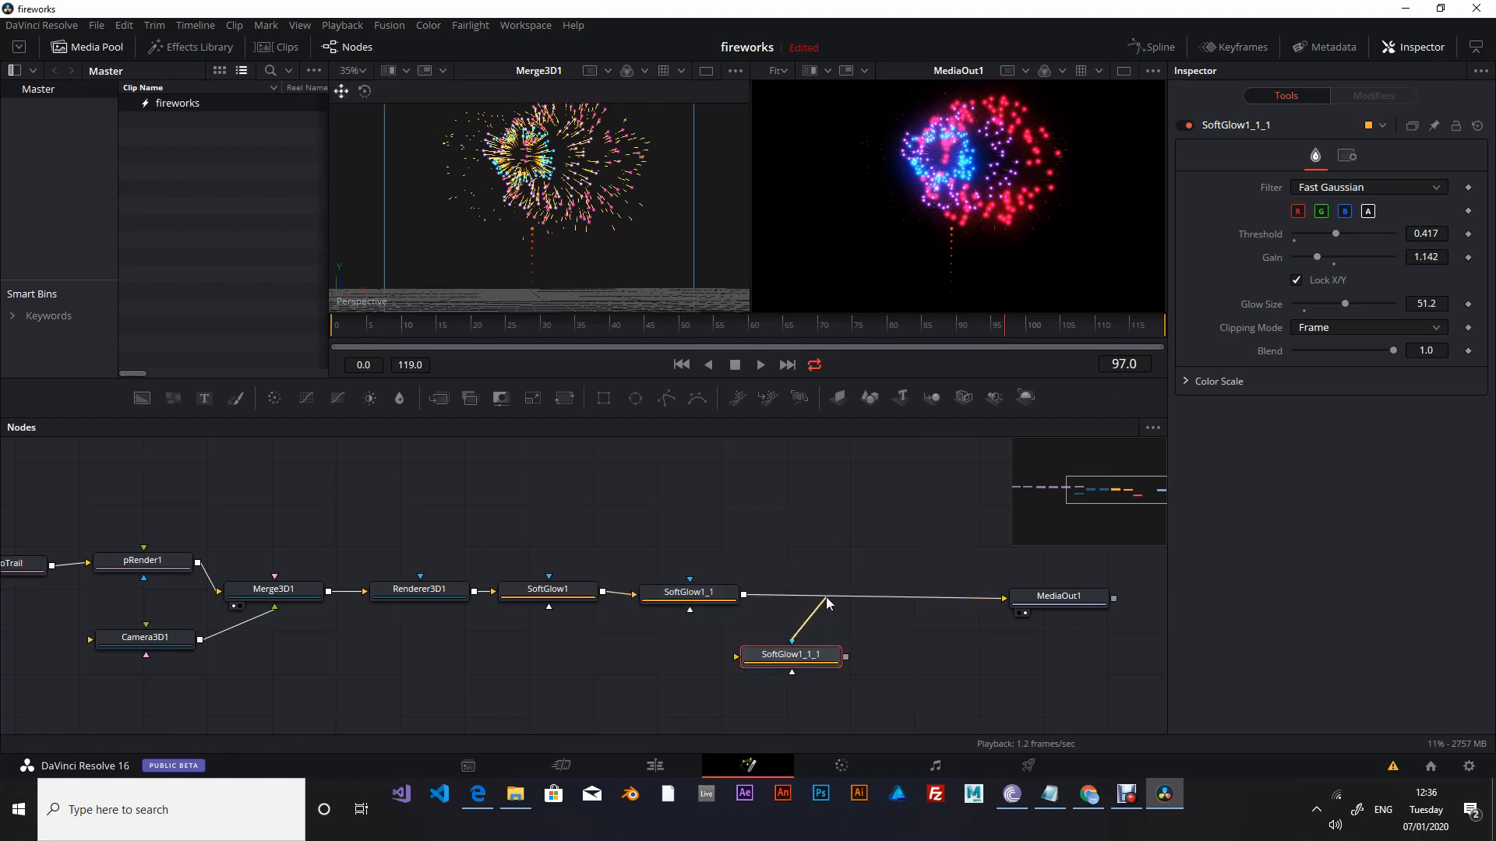
{"action": "left_click_drag", "start_coordinate": [810, 656], "coordinate": [847, 603]}
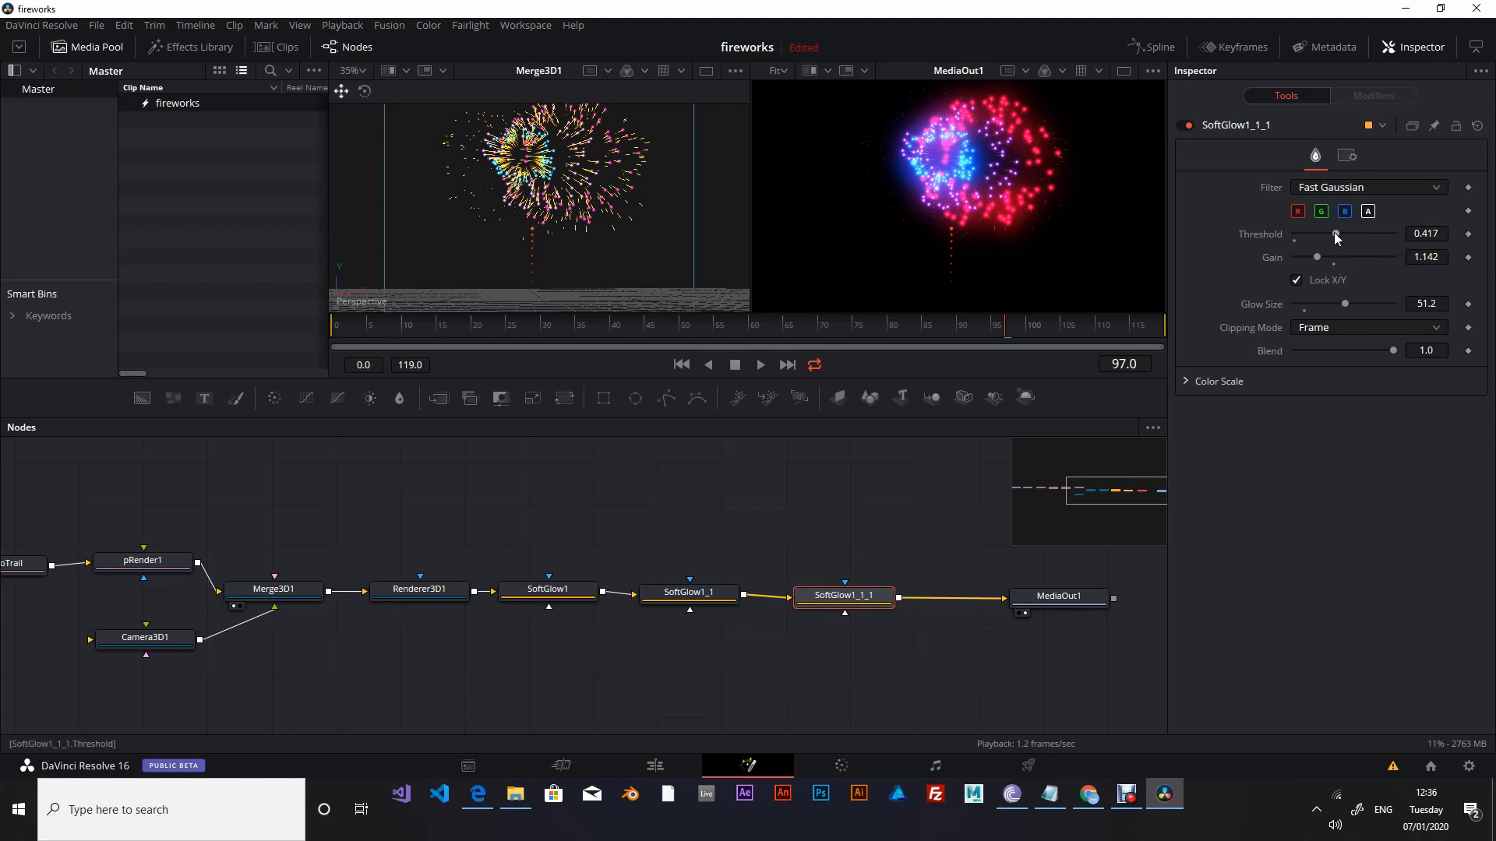
{"action": "mouse_move", "coordinate": [1334, 234]}
{"action": "left_mouse_down"}
{"action": "mouse_move", "coordinate": [1291, 237]}
{"action": "mouse_move", "coordinate": [1311, 238]}
{"action": "left_mouse_up"}
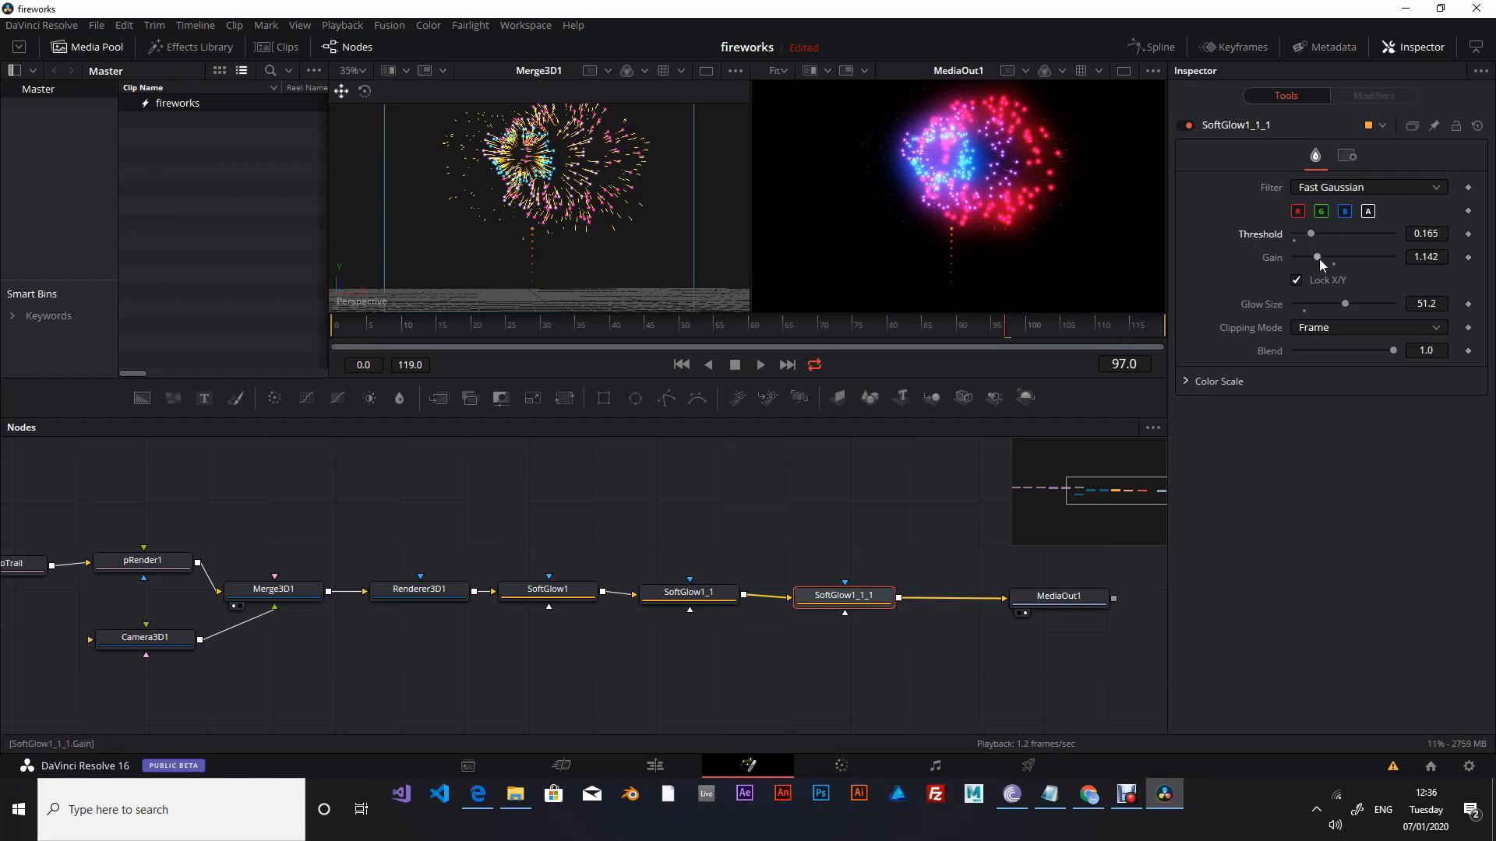
{"action": "left_click_drag", "start_coordinate": [1344, 303], "coordinate": [1408, 302]}
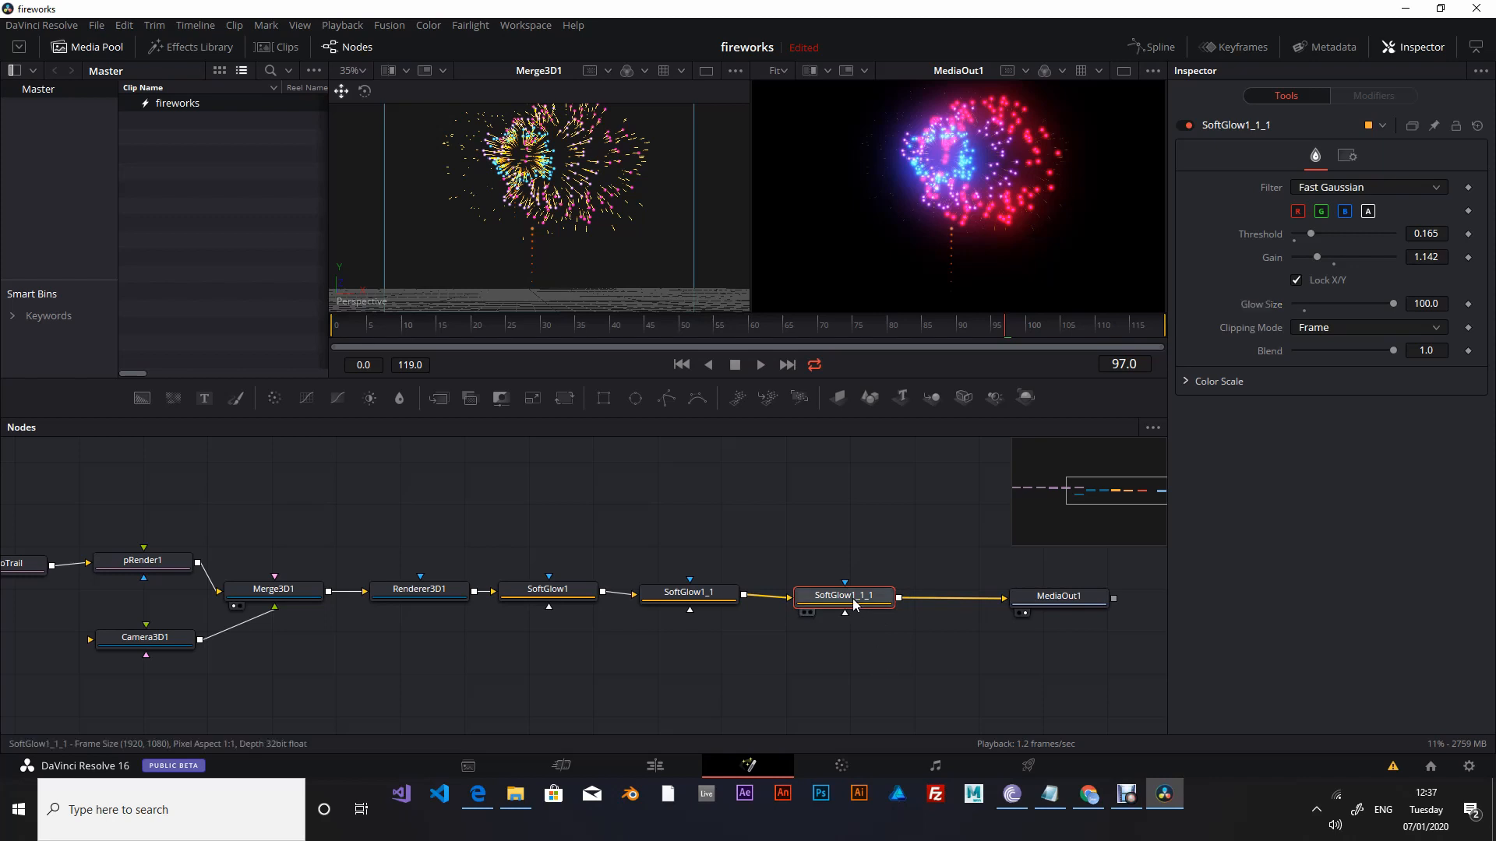
Duplicate the third soft glow and insert the copy between it and MediaOut1.
{"action": "left_click_drag", "start_coordinate": [854, 603], "coordinate": [833, 599]}
{"action": "key", "text": "ctrl+v"}
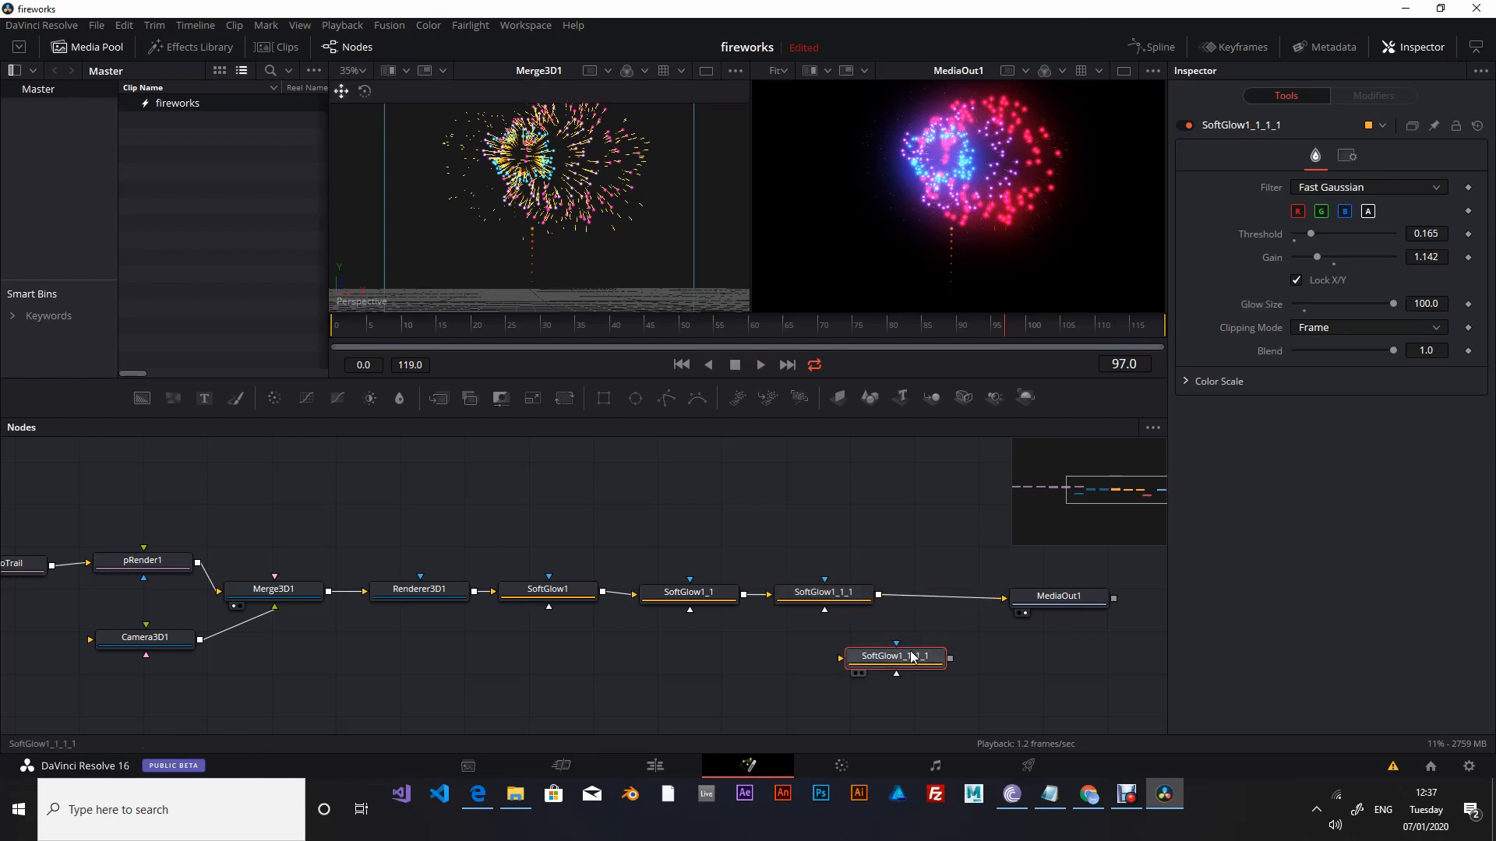
{"action": "left_click_drag", "start_coordinate": [912, 657], "coordinate": [969, 600]}
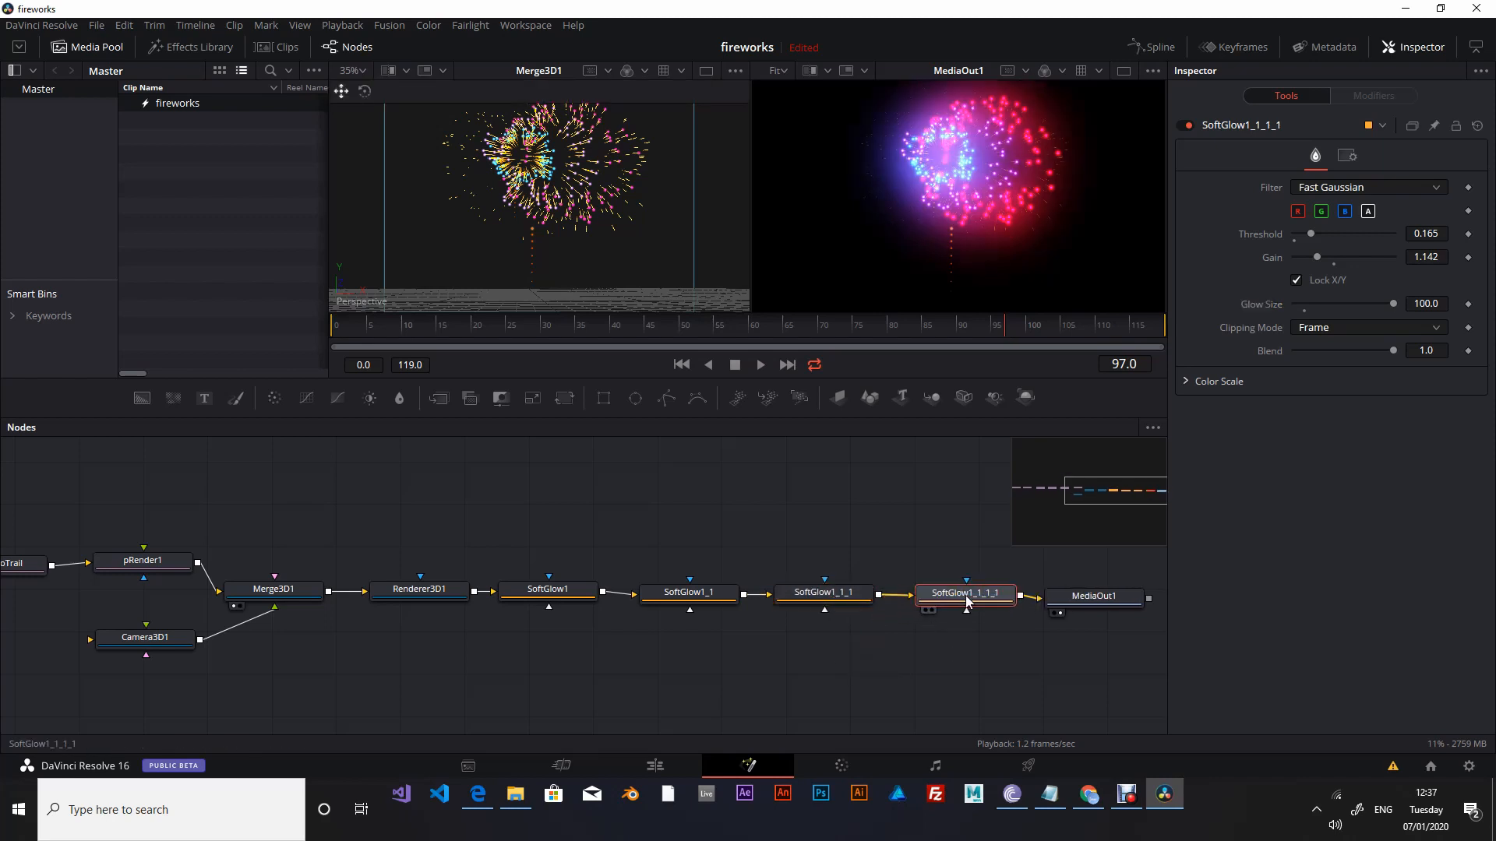
Set the fourth soft glow's Threshold to 0, Gain to 0.551 and Glow Size to 150.
{"action": "left_click_drag", "start_coordinate": [1310, 234], "coordinate": [1284, 234]}
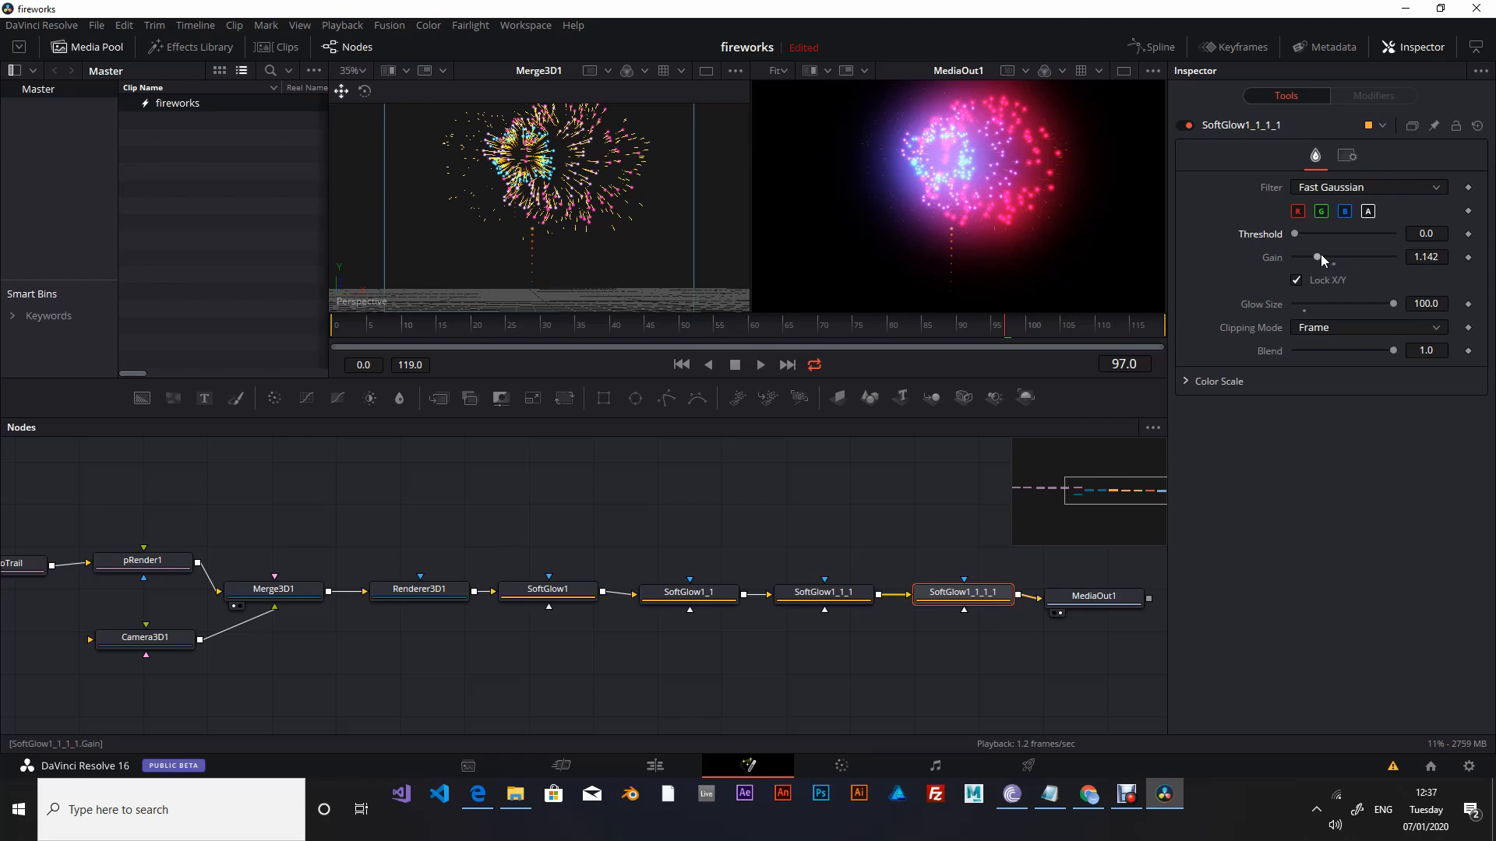
{"action": "left_click_drag", "start_coordinate": [1316, 258], "coordinate": [1305, 260]}
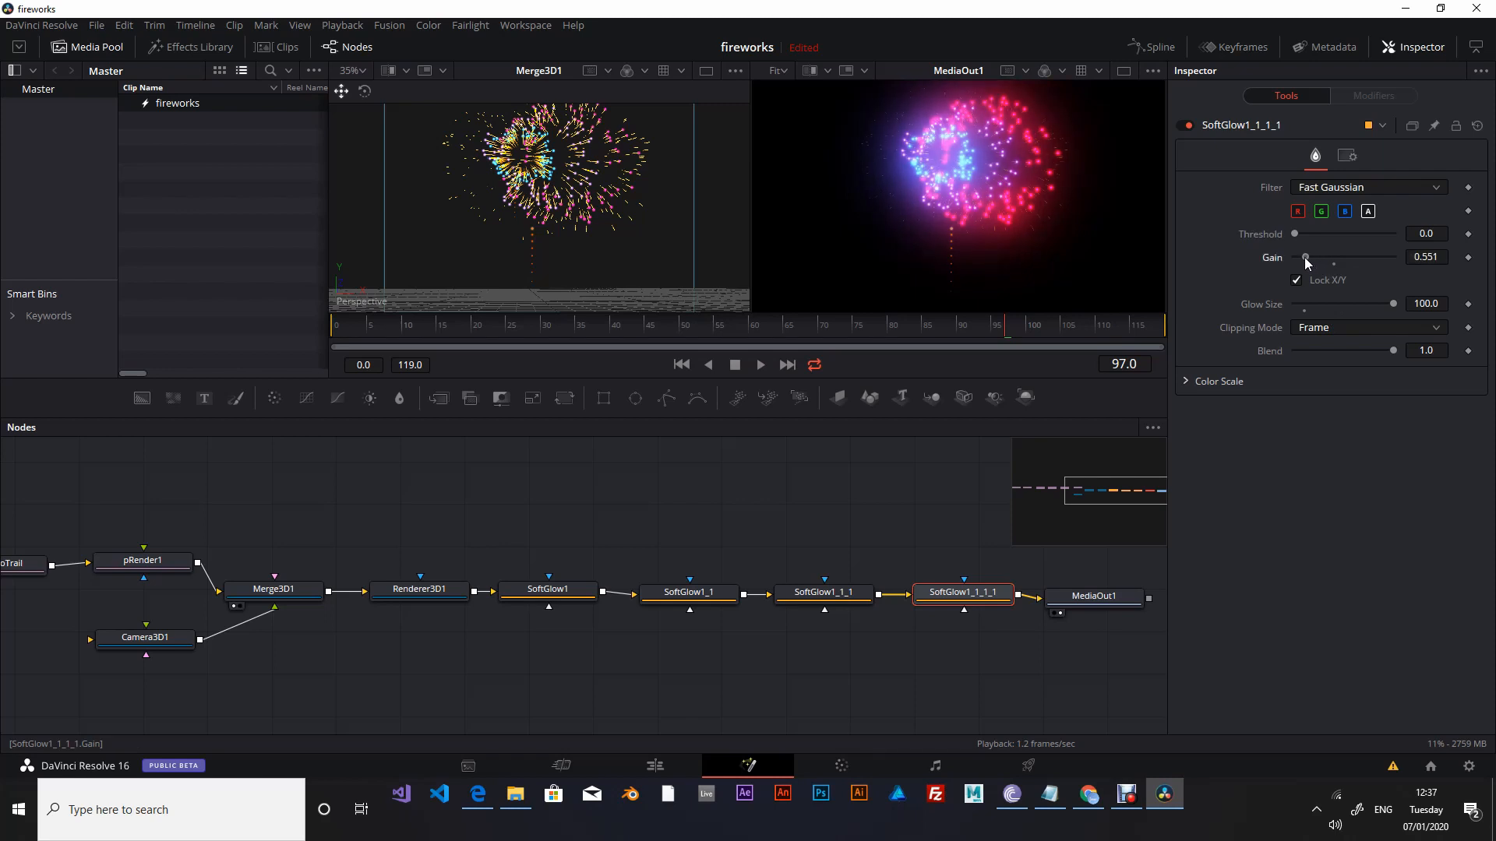
{"action": "left_click", "coordinate": [1431, 304]}
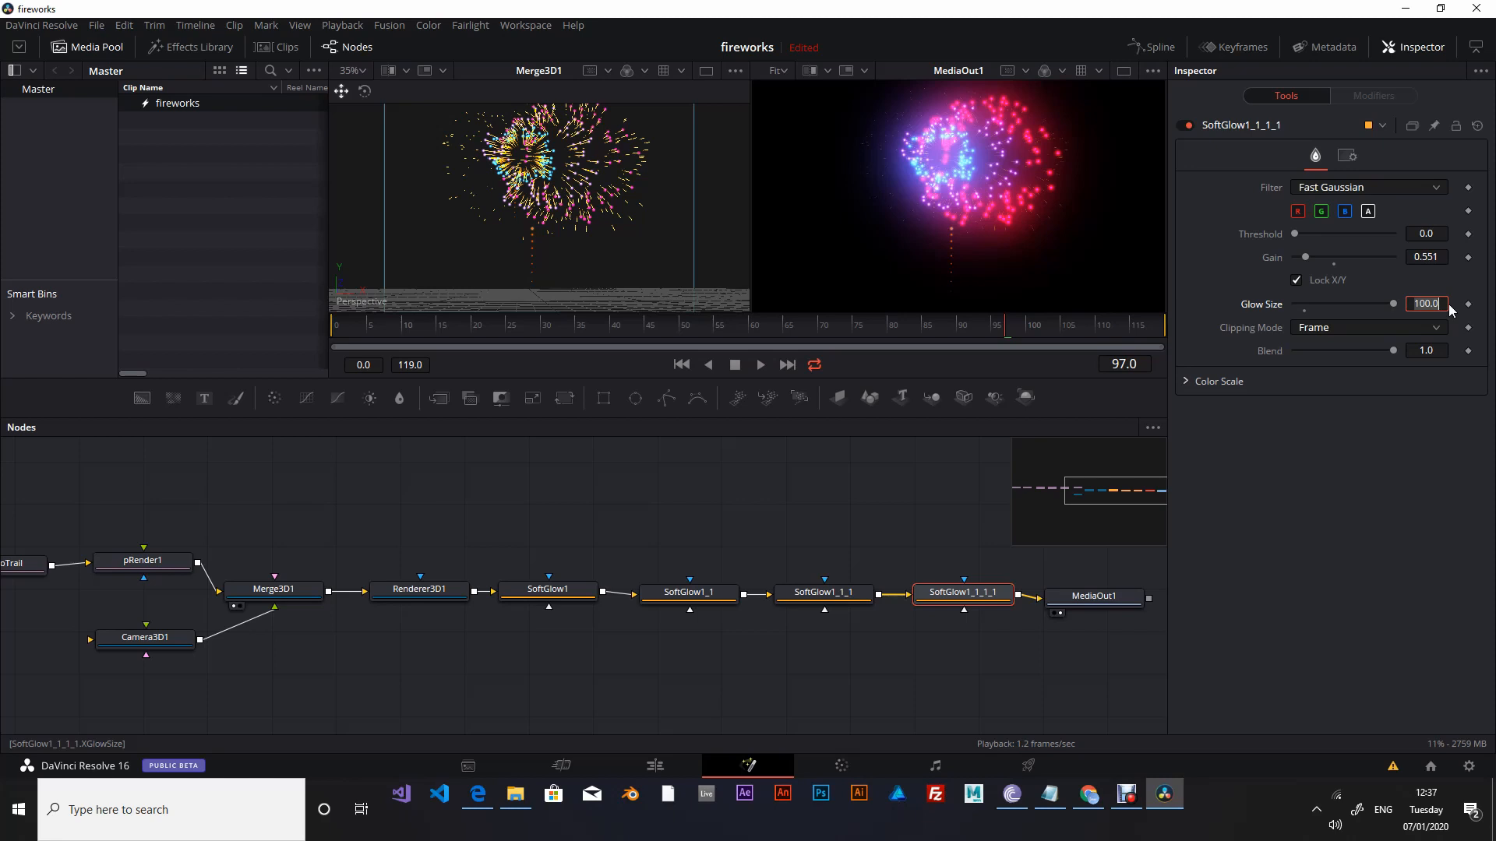
{"action": "type", "text": "150"}
{"action": "key", "text": "Tab"}
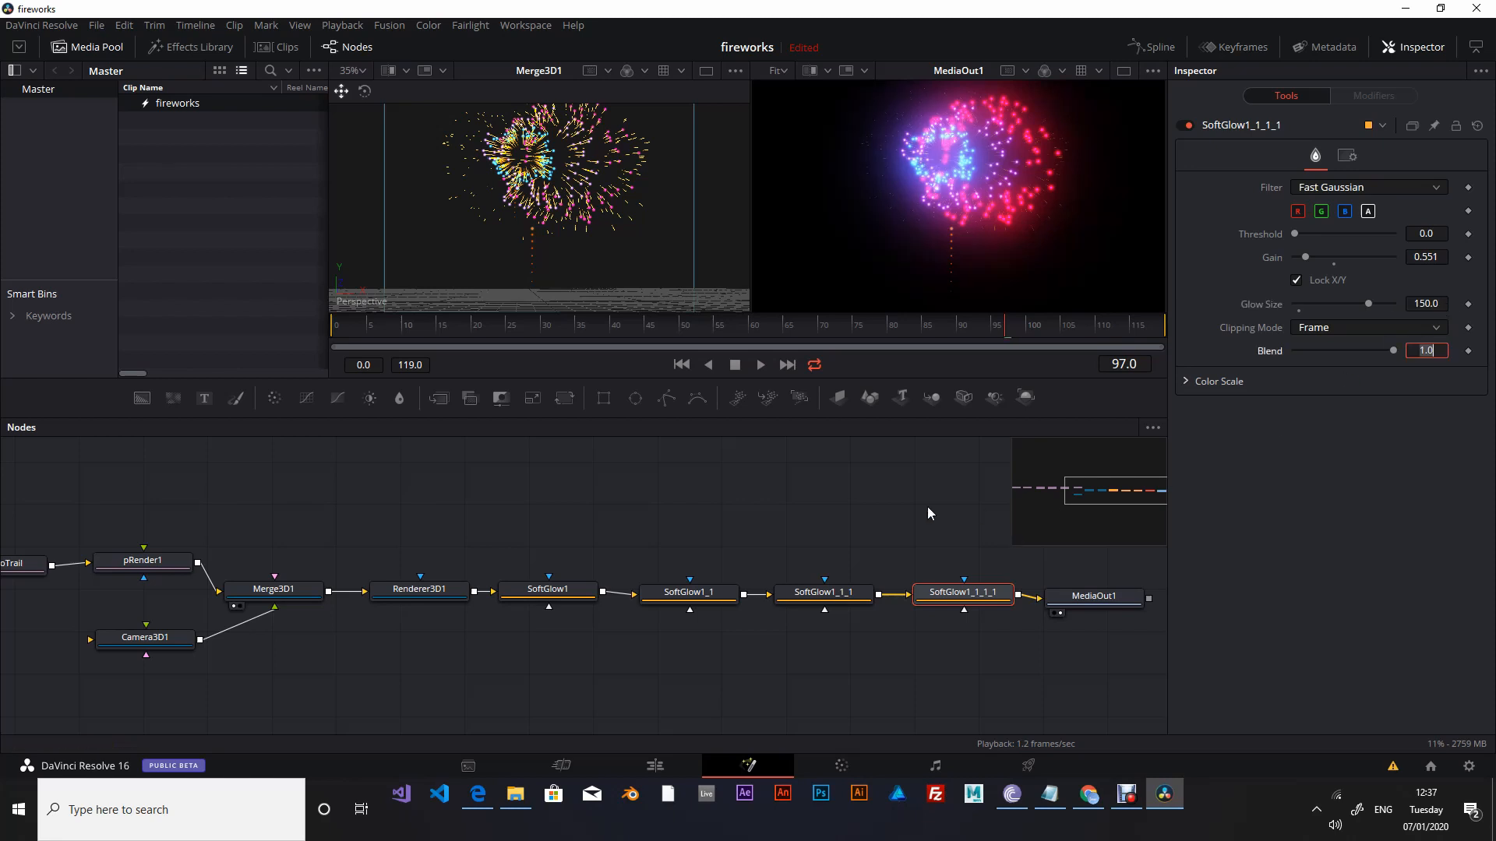
{"action": "left_click", "coordinate": [897, 507]}
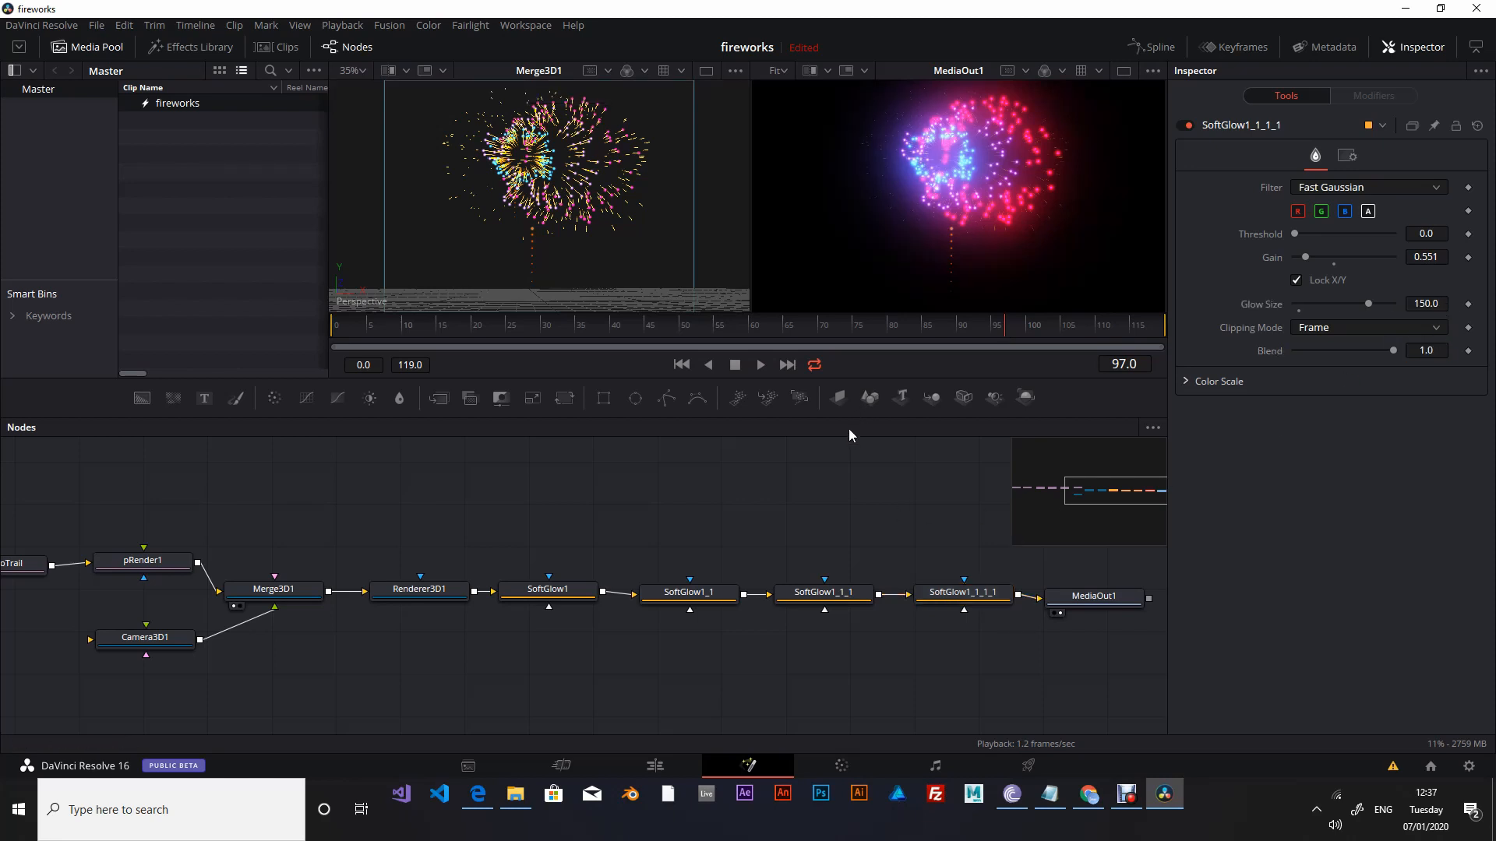
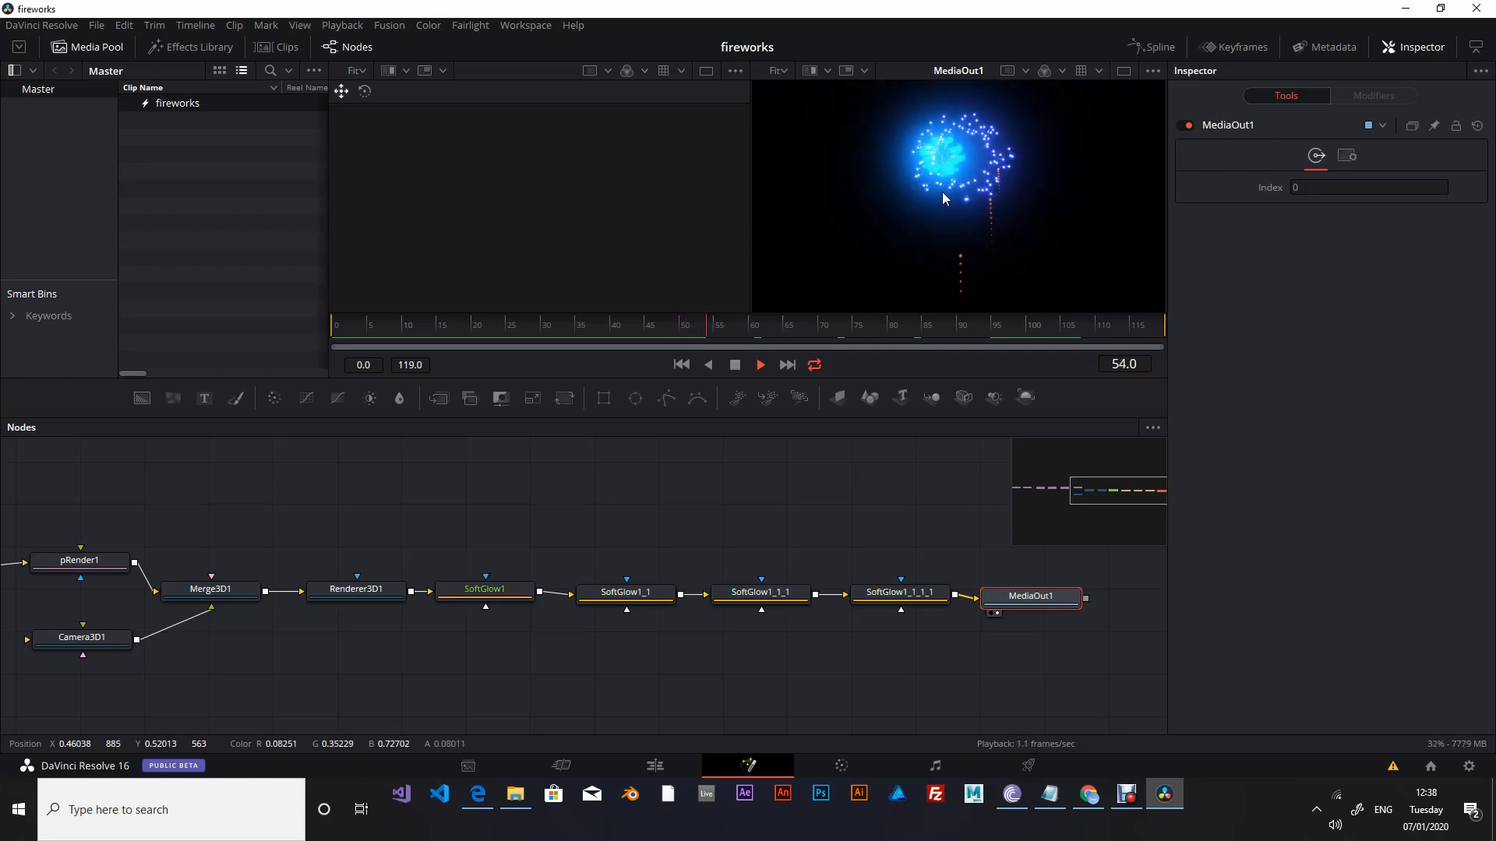
Review the glowing fireworks playback from the start and from mid-timeline, and stop it.
{"action": "left_click", "coordinate": [683, 366]}
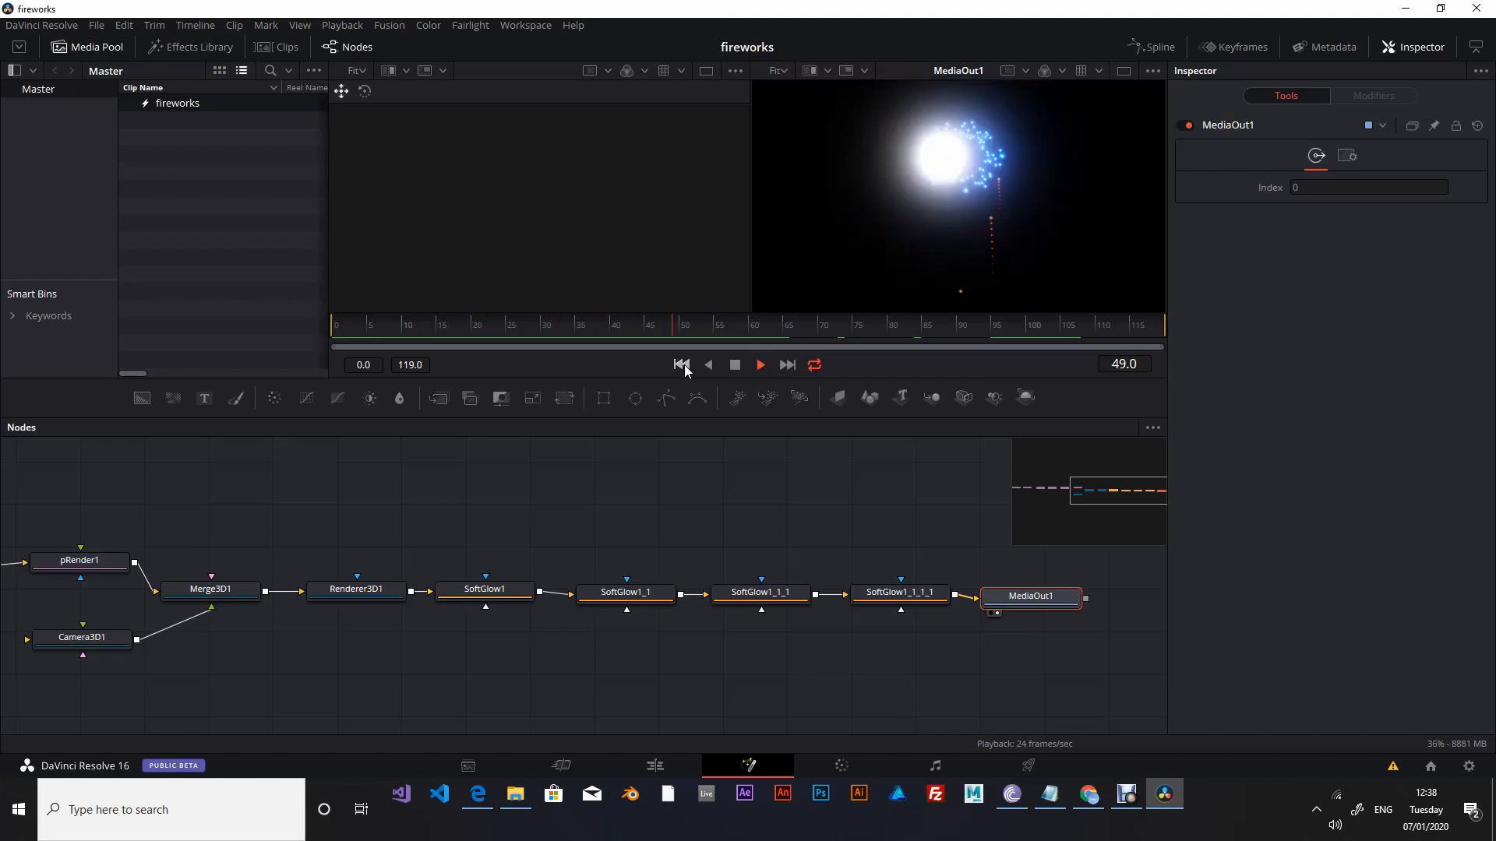
{"action": "left_click", "coordinate": [685, 366]}
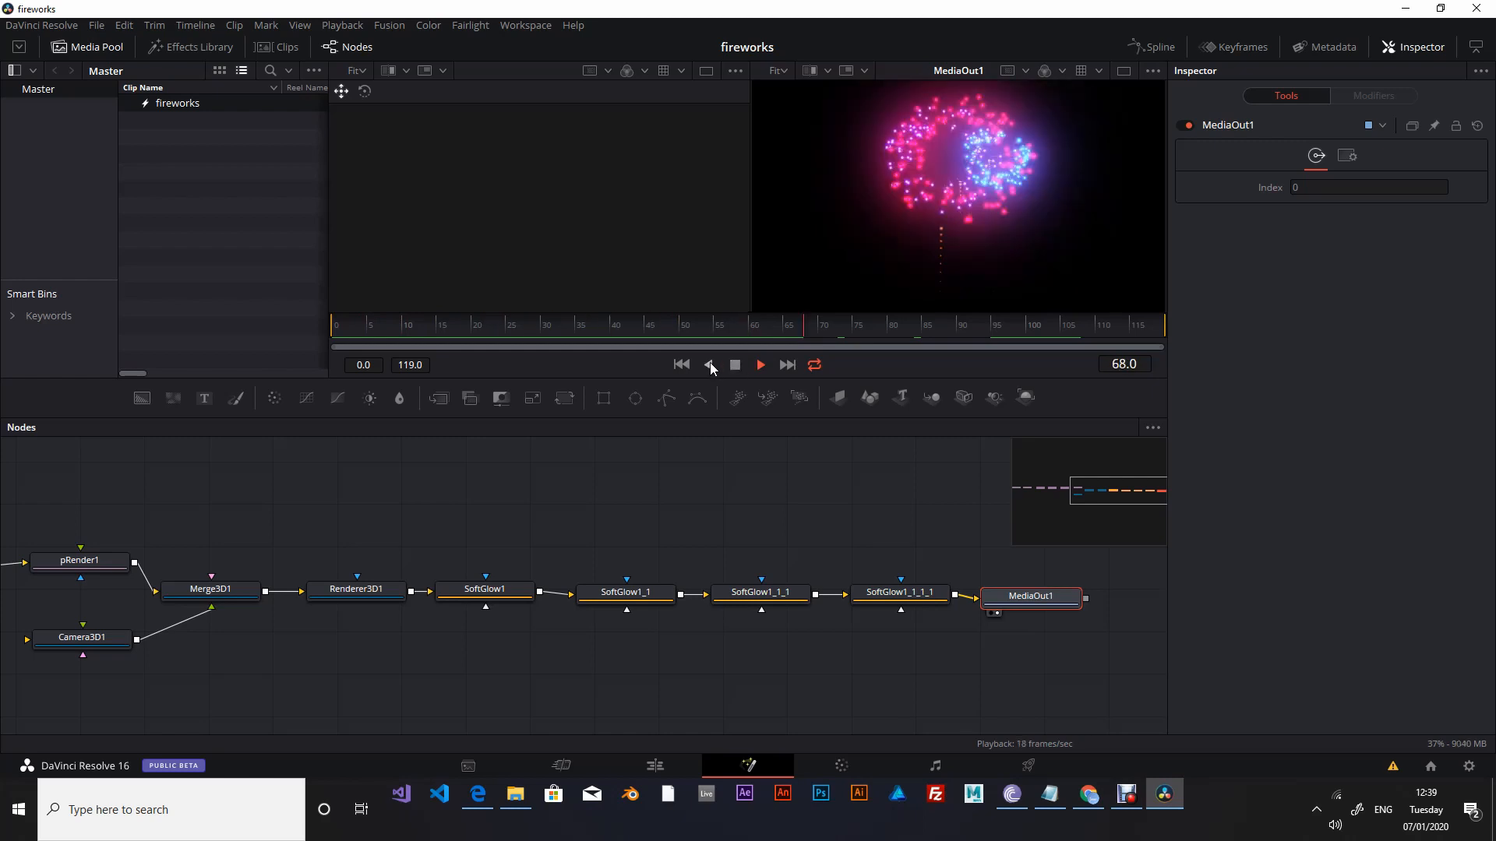
{"action": "left_click", "coordinate": [747, 330]}
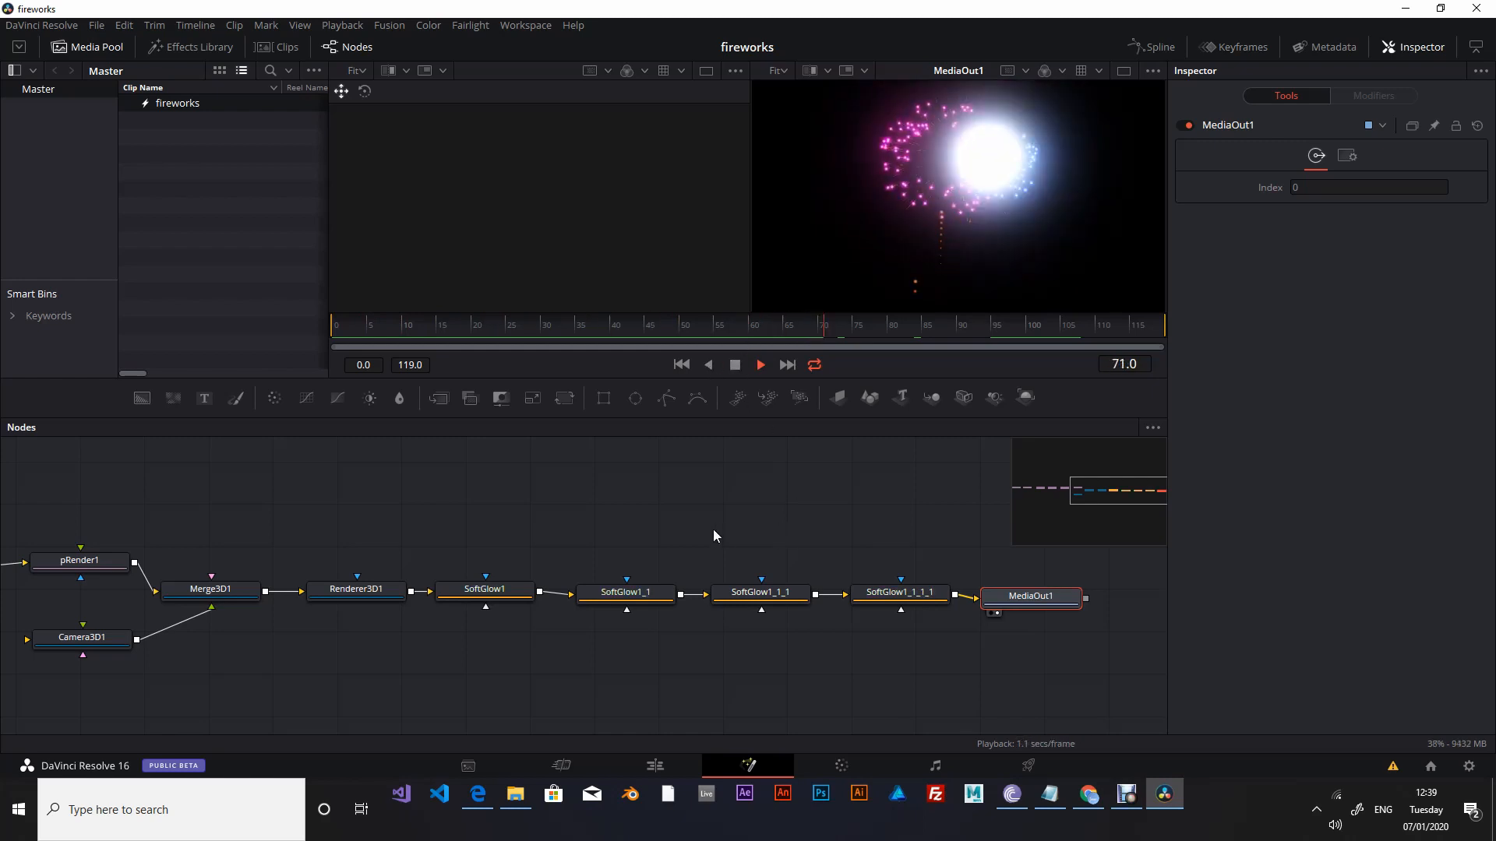
{"action": "key", "text": "space"}
Set the Value of the white first Color Over Life stop on the explosion node to 5.
{"action": "left_click_drag", "start_coordinate": [80, 526], "coordinate": [708, 520]}
{"action": "left_click", "coordinate": [420, 560]}
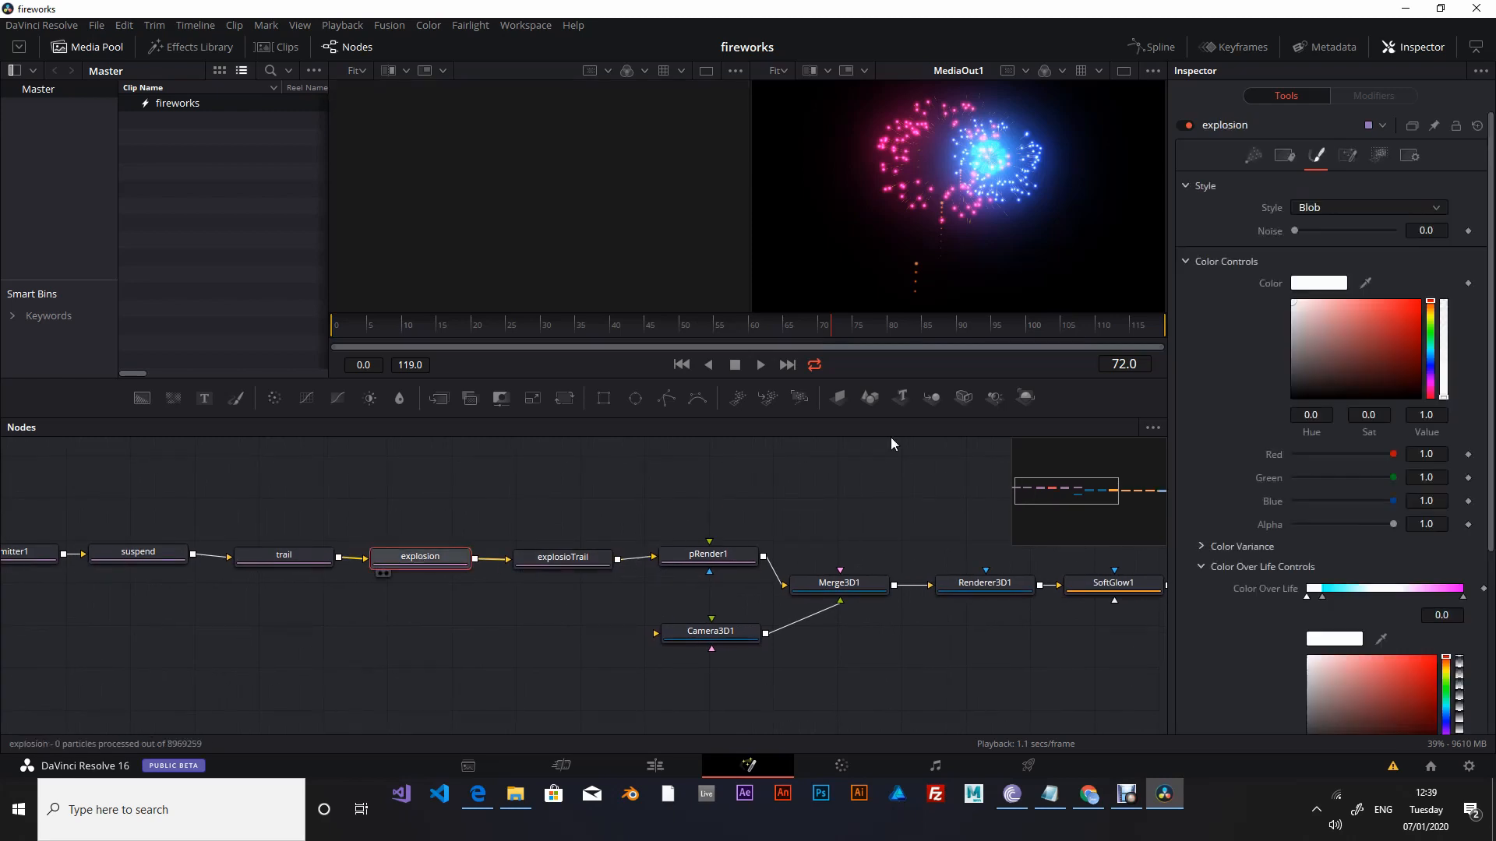
{"action": "scroll", "coordinate": [1284, 461], "scroll_direction": "down", "scroll_amount": 3}
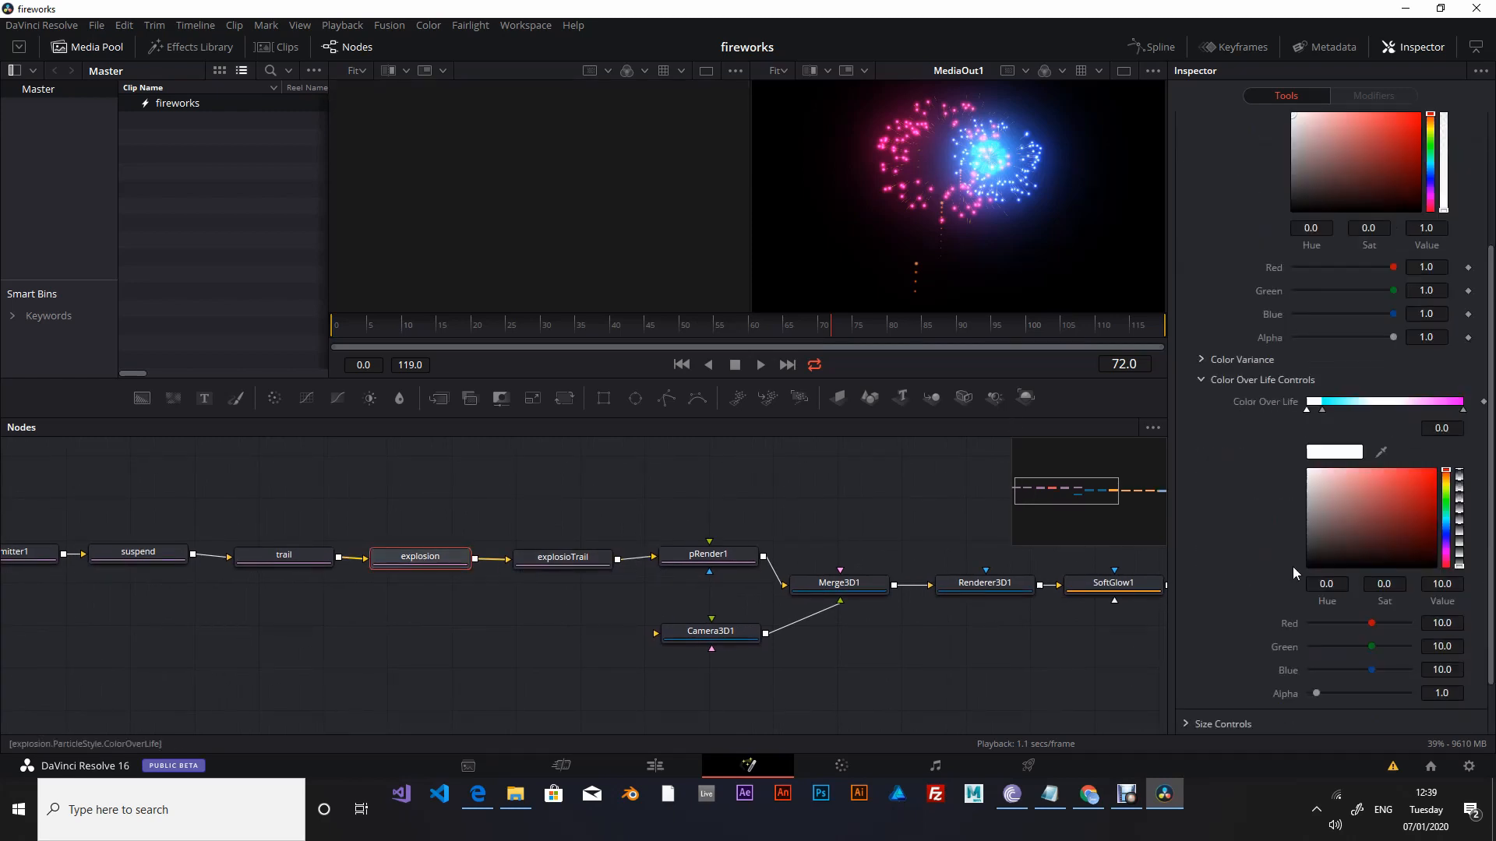
{"action": "left_click", "coordinate": [1307, 411]}
{"action": "left_click", "coordinate": [1440, 584]}
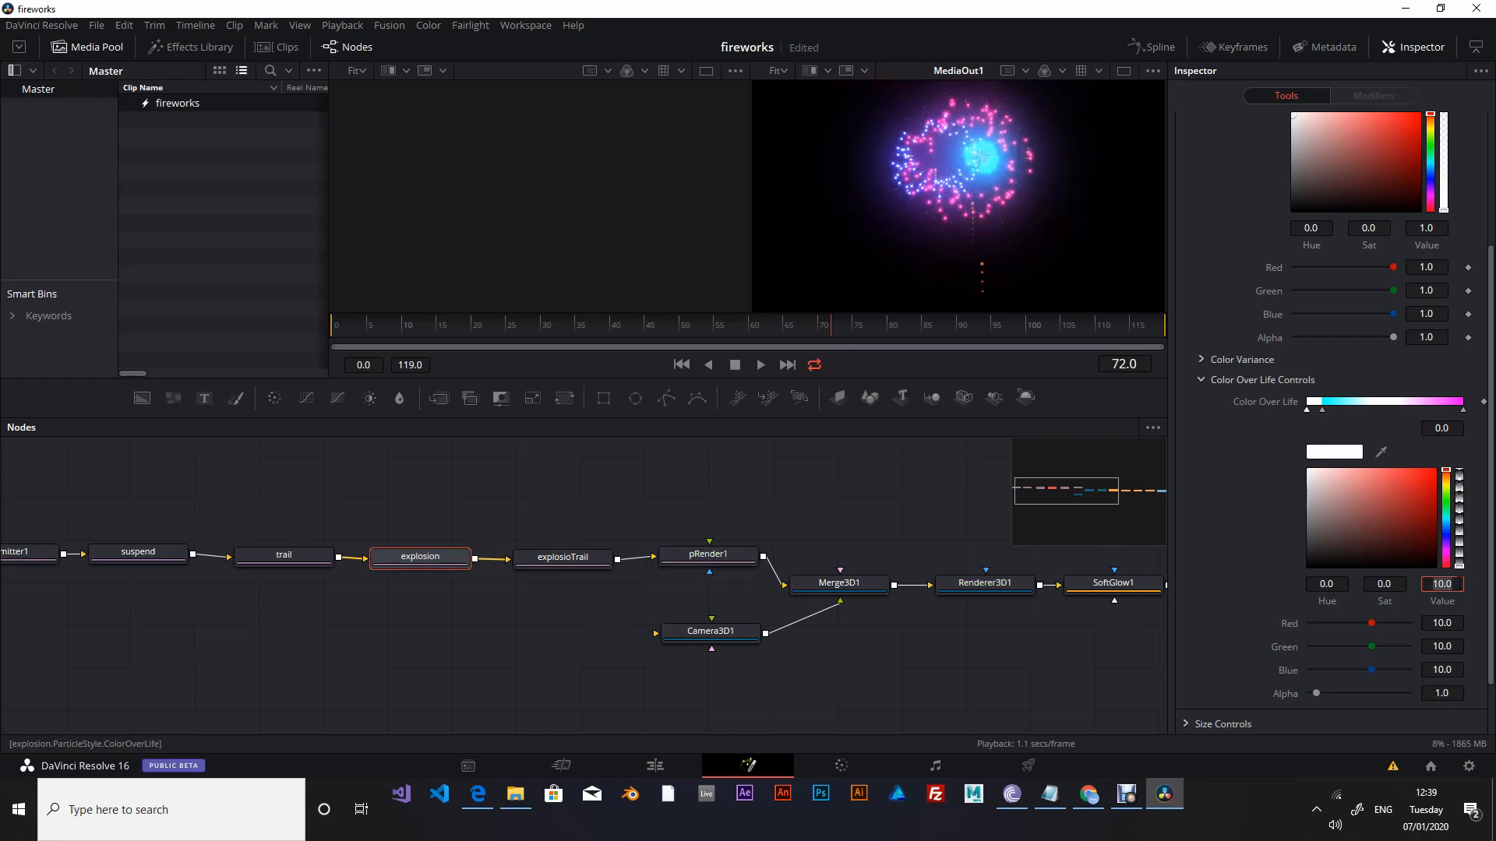
{"action": "type", "text": "5"}
{"action": "key", "text": "Return"}
Set the Value of the explosion node's magenta last Color Over Life stop to 3.
{"action": "left_click", "coordinate": [1324, 411]}
{"action": "left_click", "coordinate": [1453, 584]}
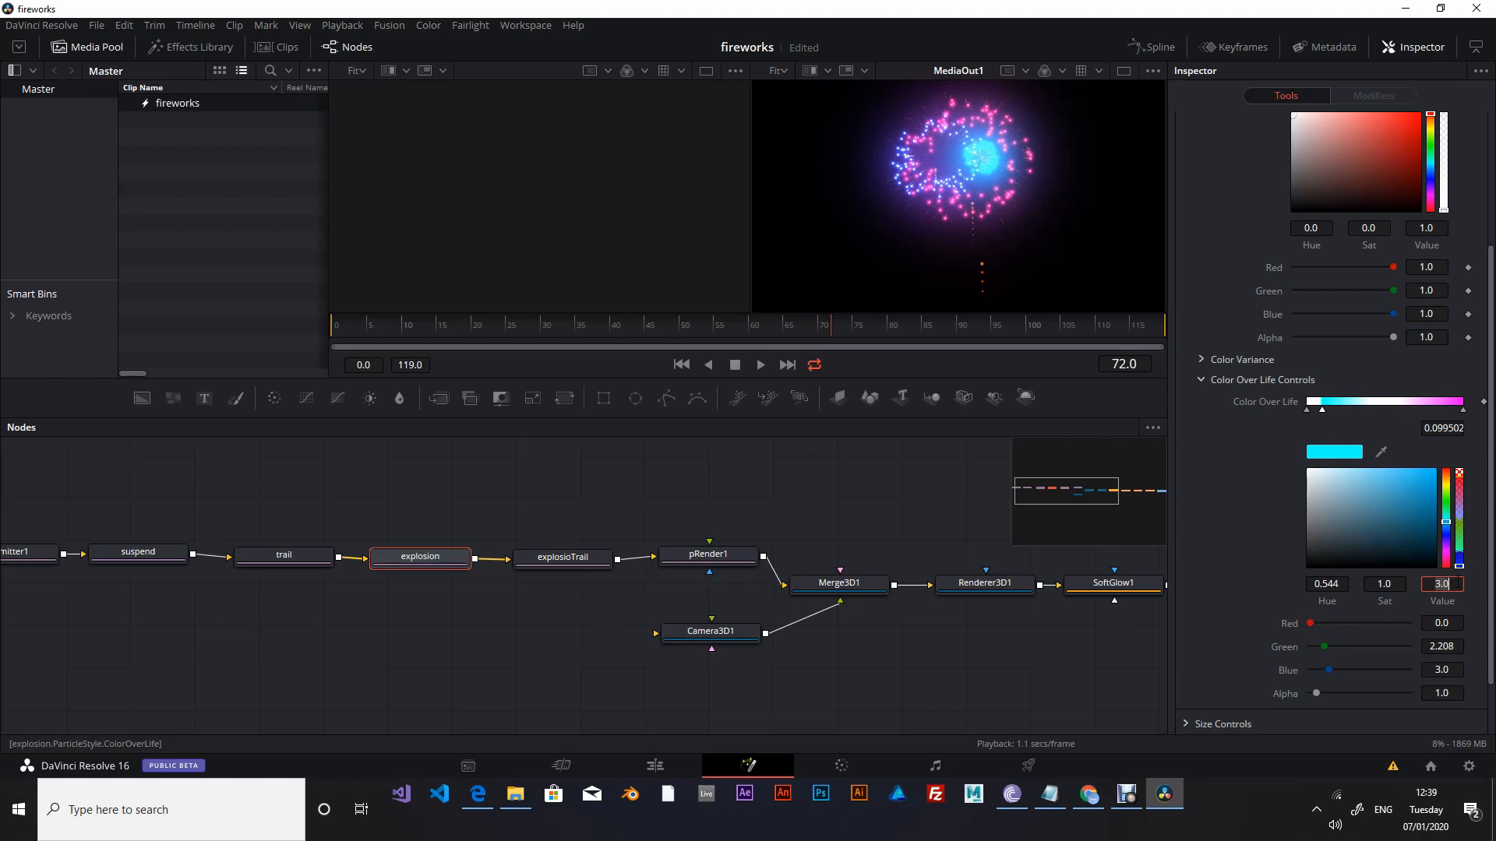
{"action": "left_click", "coordinate": [1463, 411]}
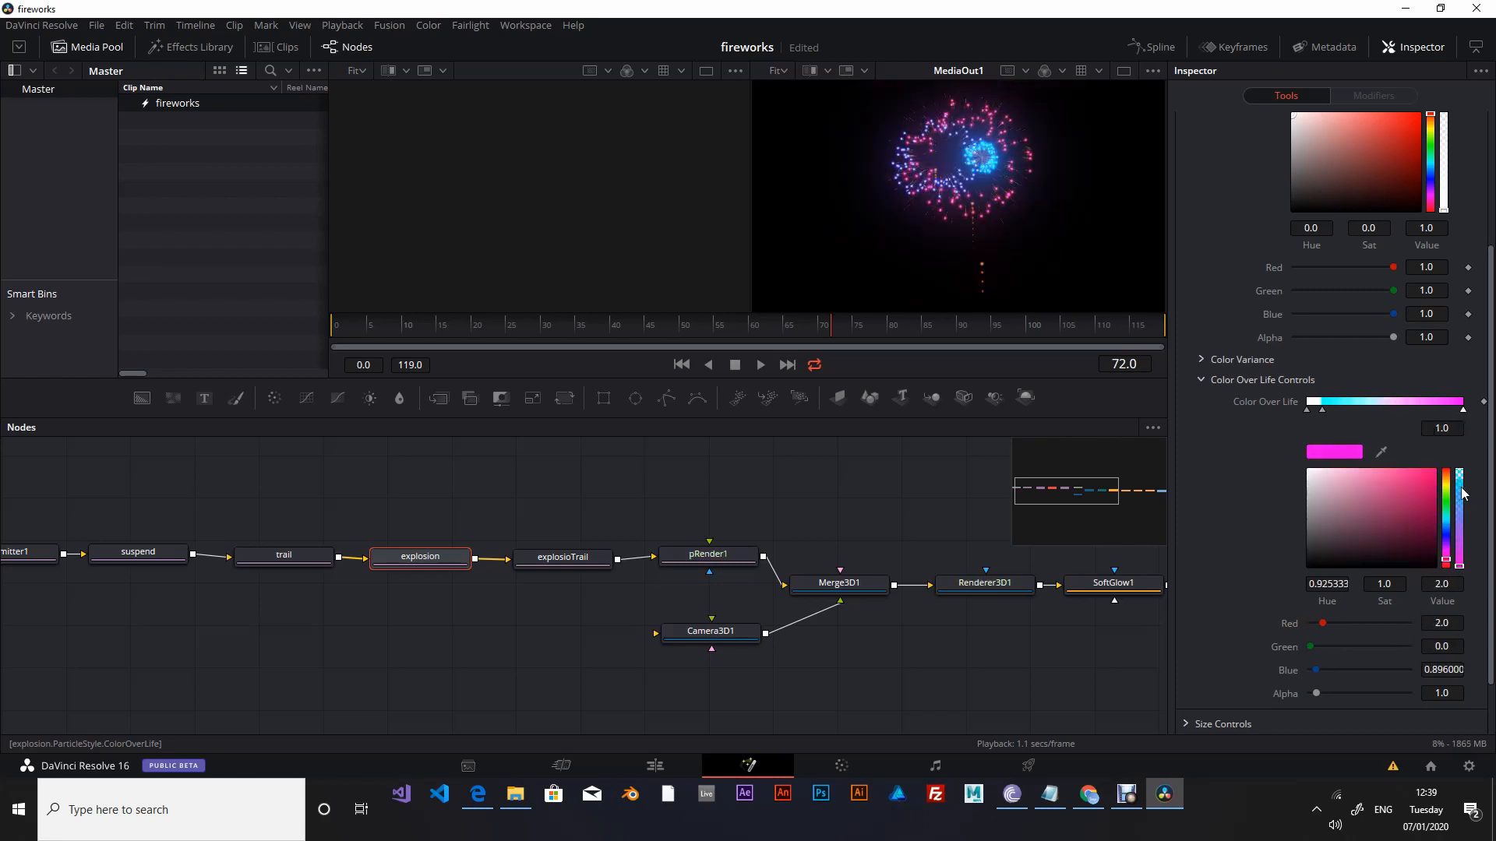
{"action": "double_click", "coordinate": [1449, 585]}
{"action": "type", "text": "3"}
{"action": "left_click", "coordinate": [1278, 572]}
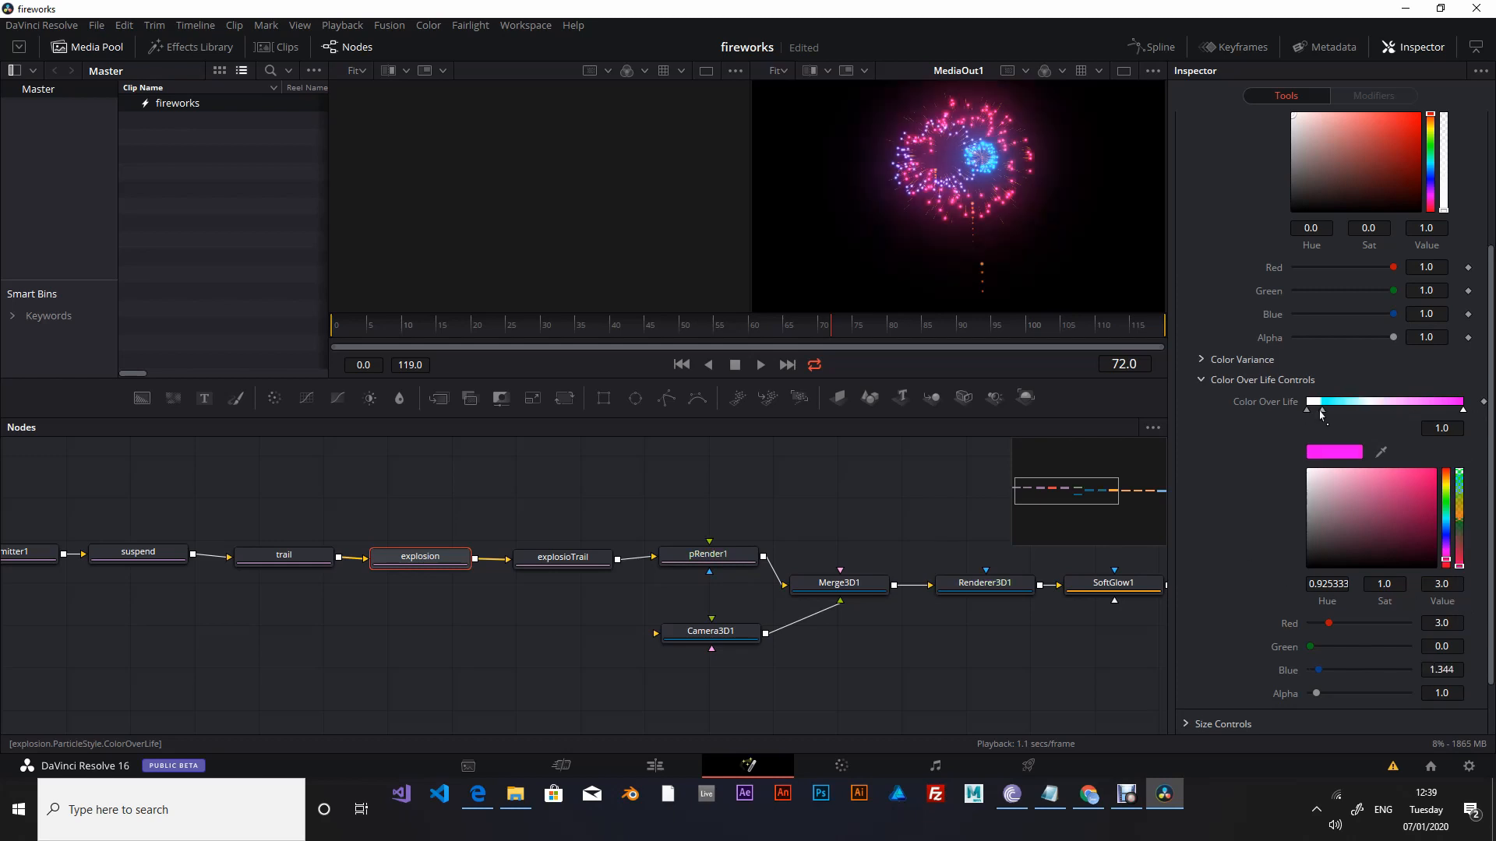
Set the Value of the explosion node's first Color Over Life stop to 6.
{"action": "left_click", "coordinate": [1321, 411]}
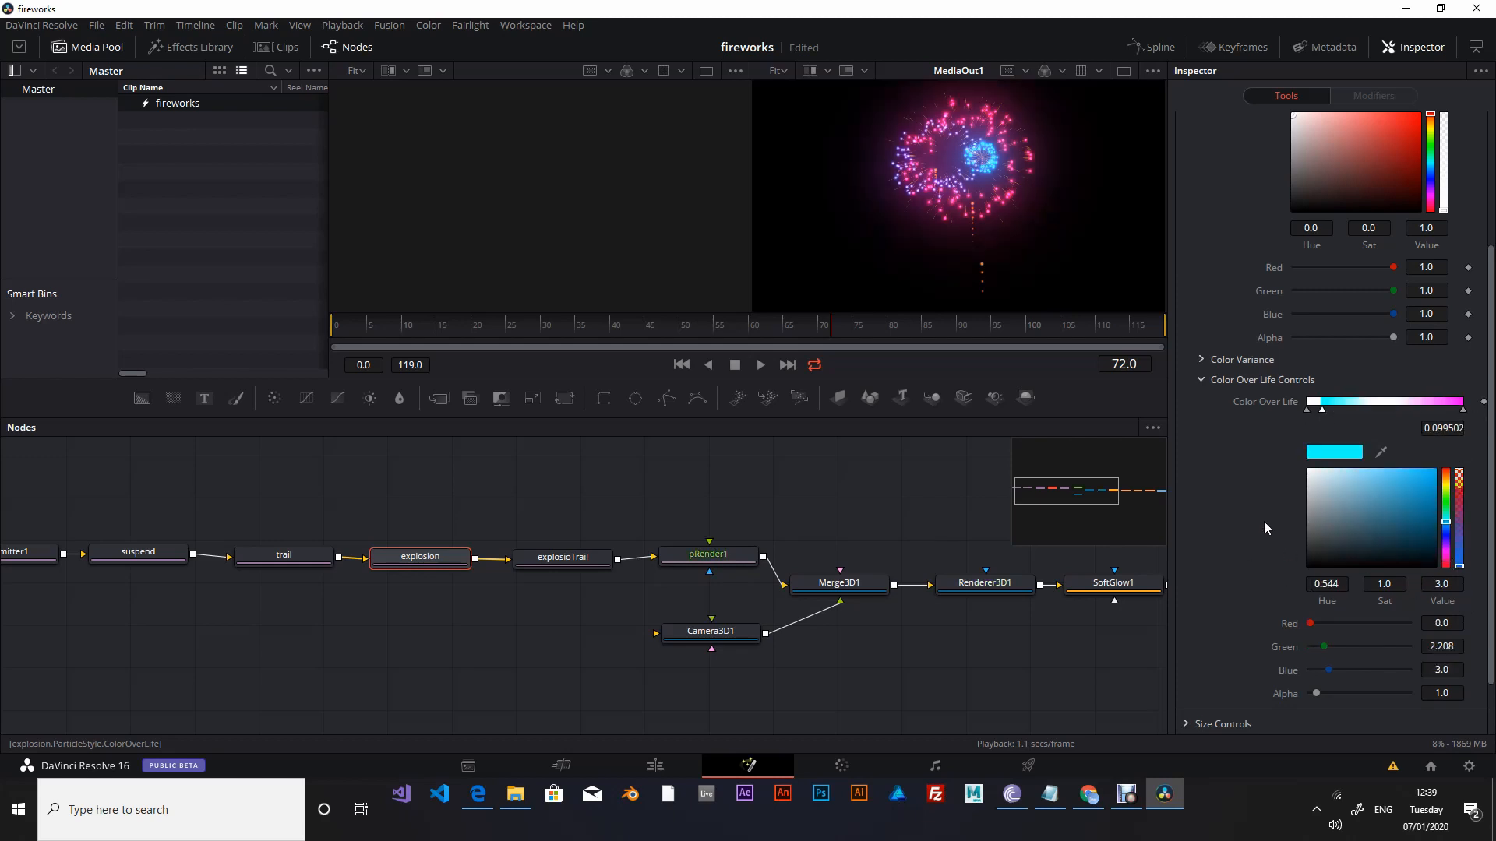
{"action": "left_click", "coordinate": [1306, 410]}
{"action": "double_click", "coordinate": [1440, 584]}
{"action": "type", "text": "5.0"}
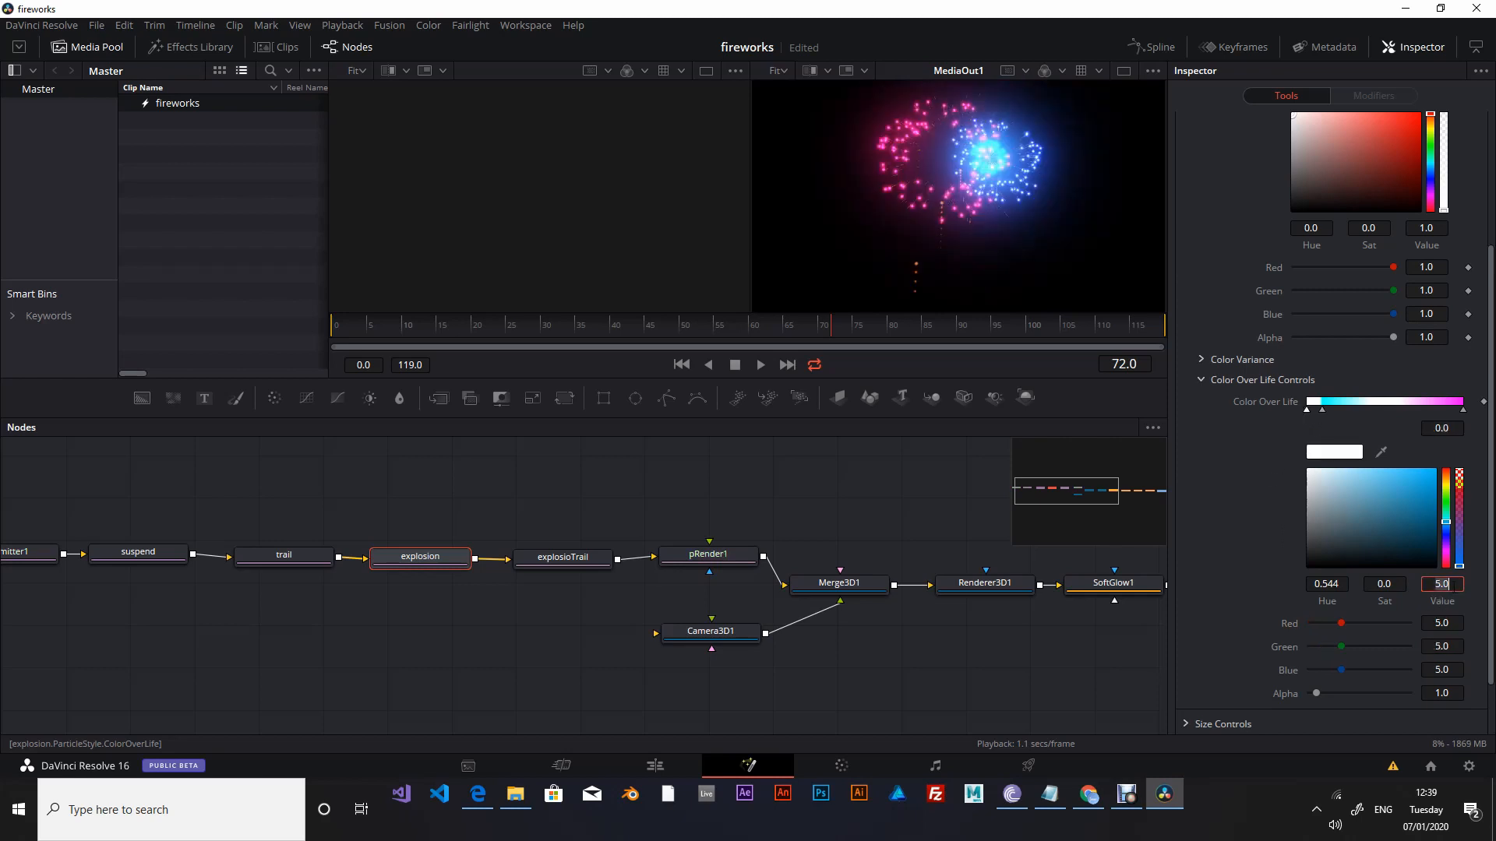
{"action": "type", "text": "6"}
{"action": "left_click", "coordinate": [1217, 536]}
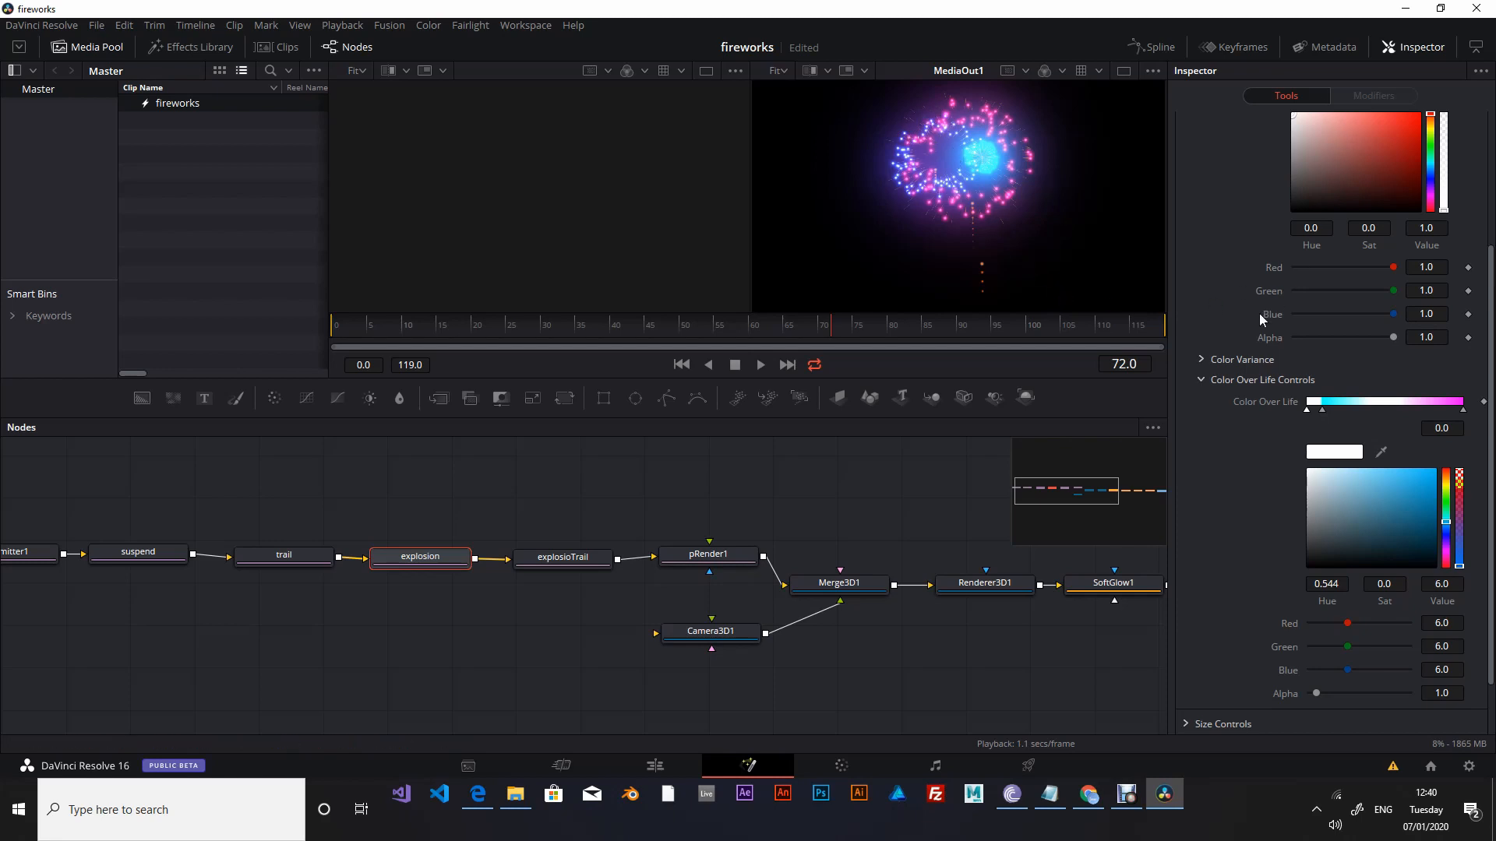
Set the explosioTrail node's colour Value to 3.
{"action": "left_click", "coordinate": [567, 566]}
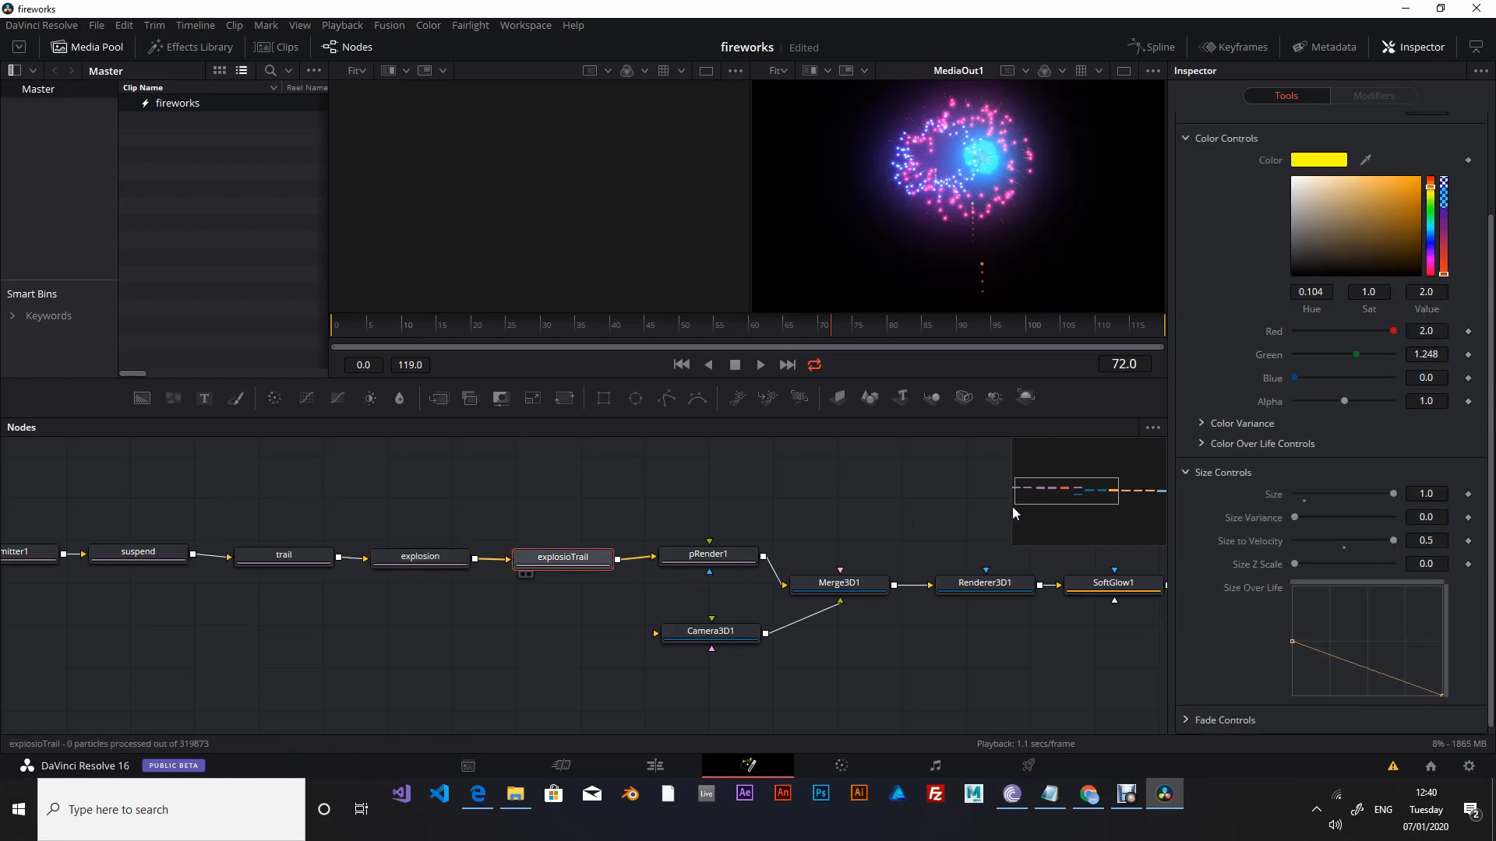
{"action": "left_click", "coordinate": [1435, 291]}
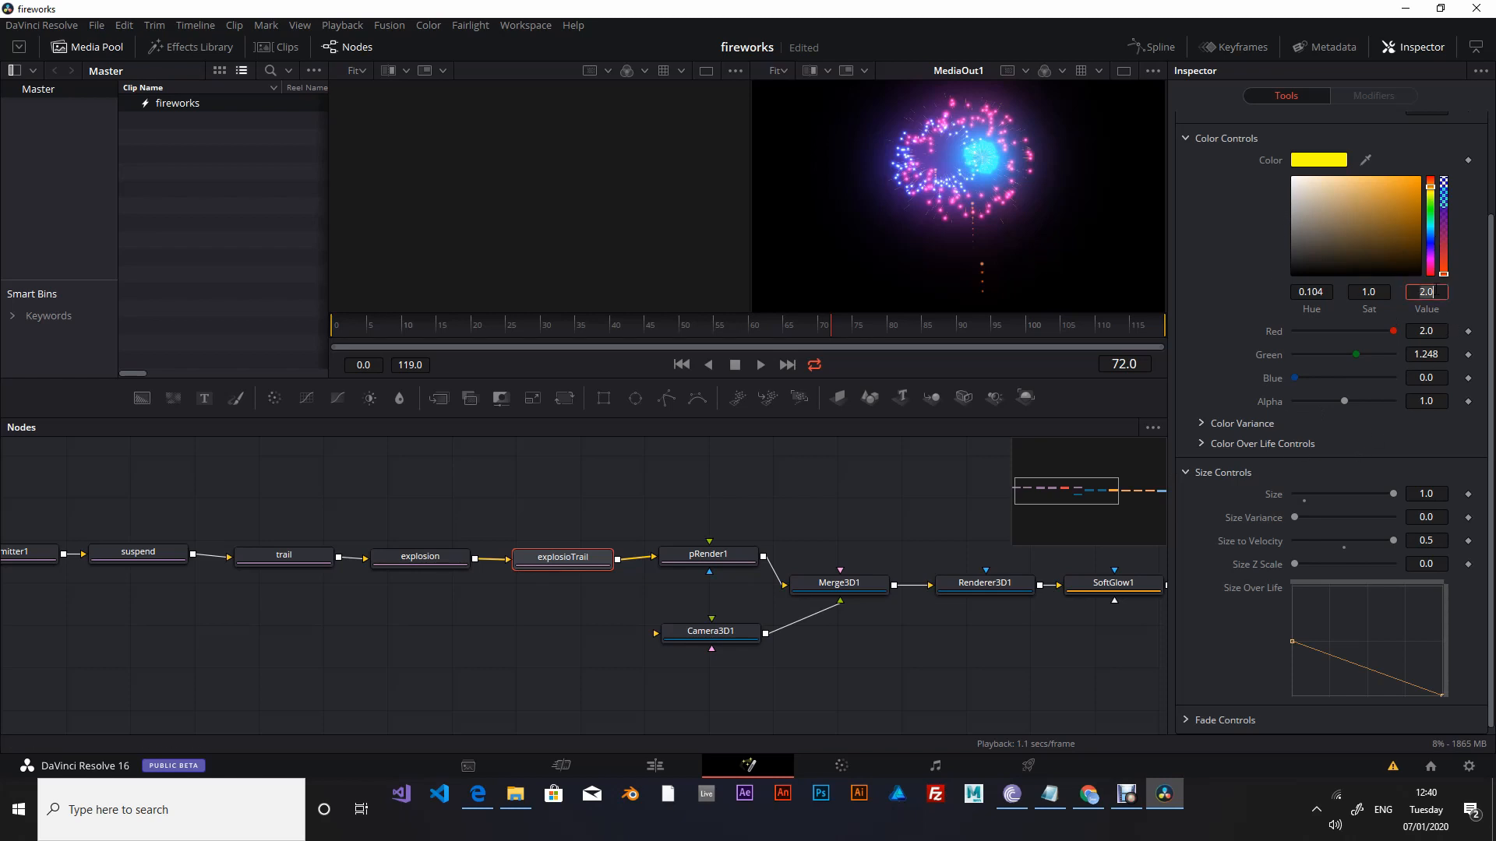
{"action": "type", "text": "3"}
{"action": "key", "text": "Return"}
{"action": "scroll", "coordinate": [1240, 274], "scroll_direction": "up", "scroll_amount": 3}
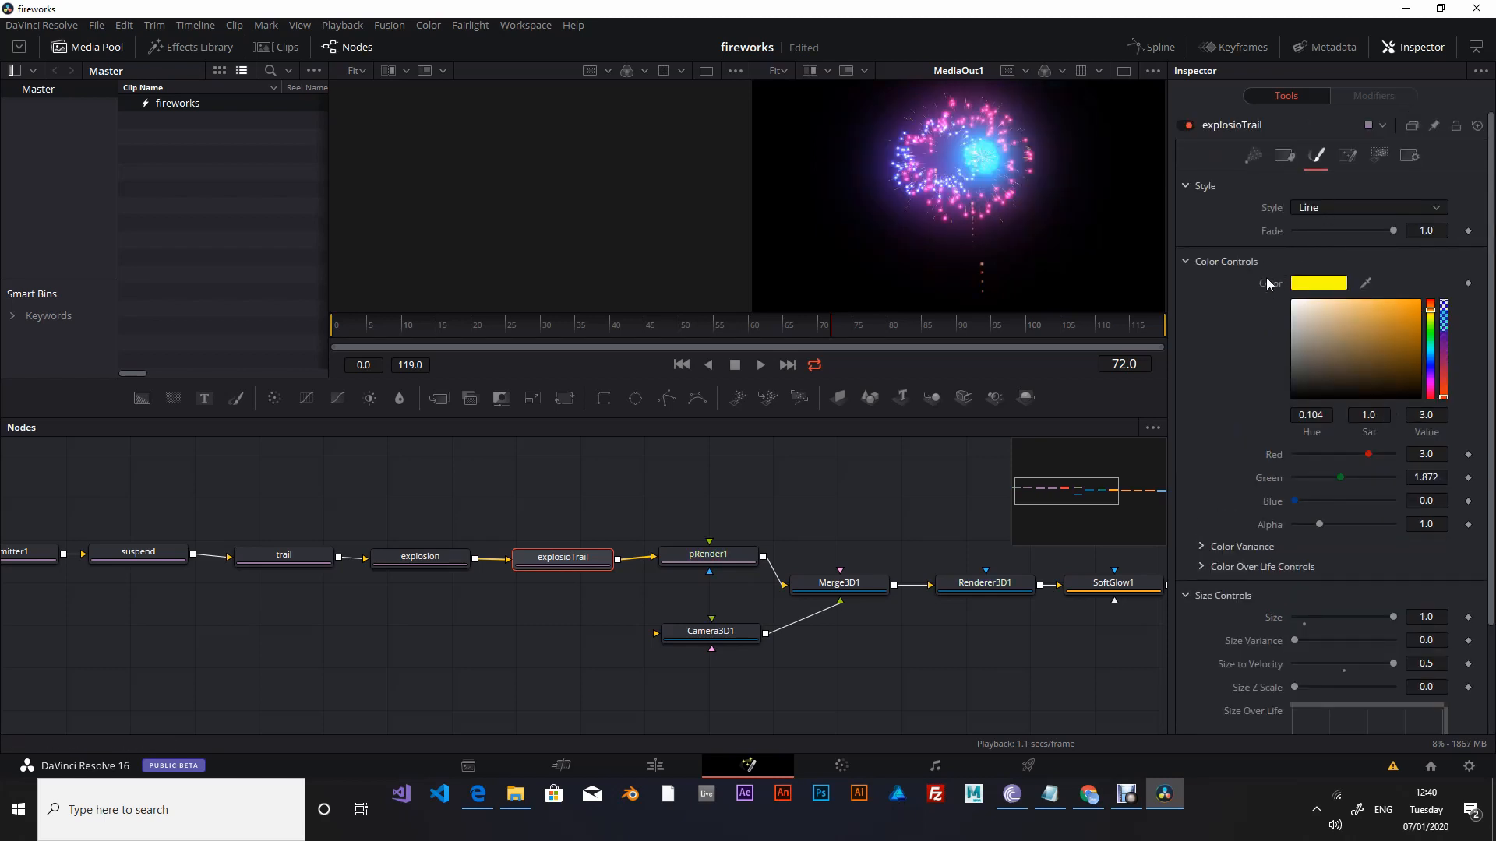
Set explosioTrail's Size to Velocity to 1 and Size to 2, and raise the start of its Size Over Life curve.
{"action": "left_click", "coordinate": [1186, 260]}
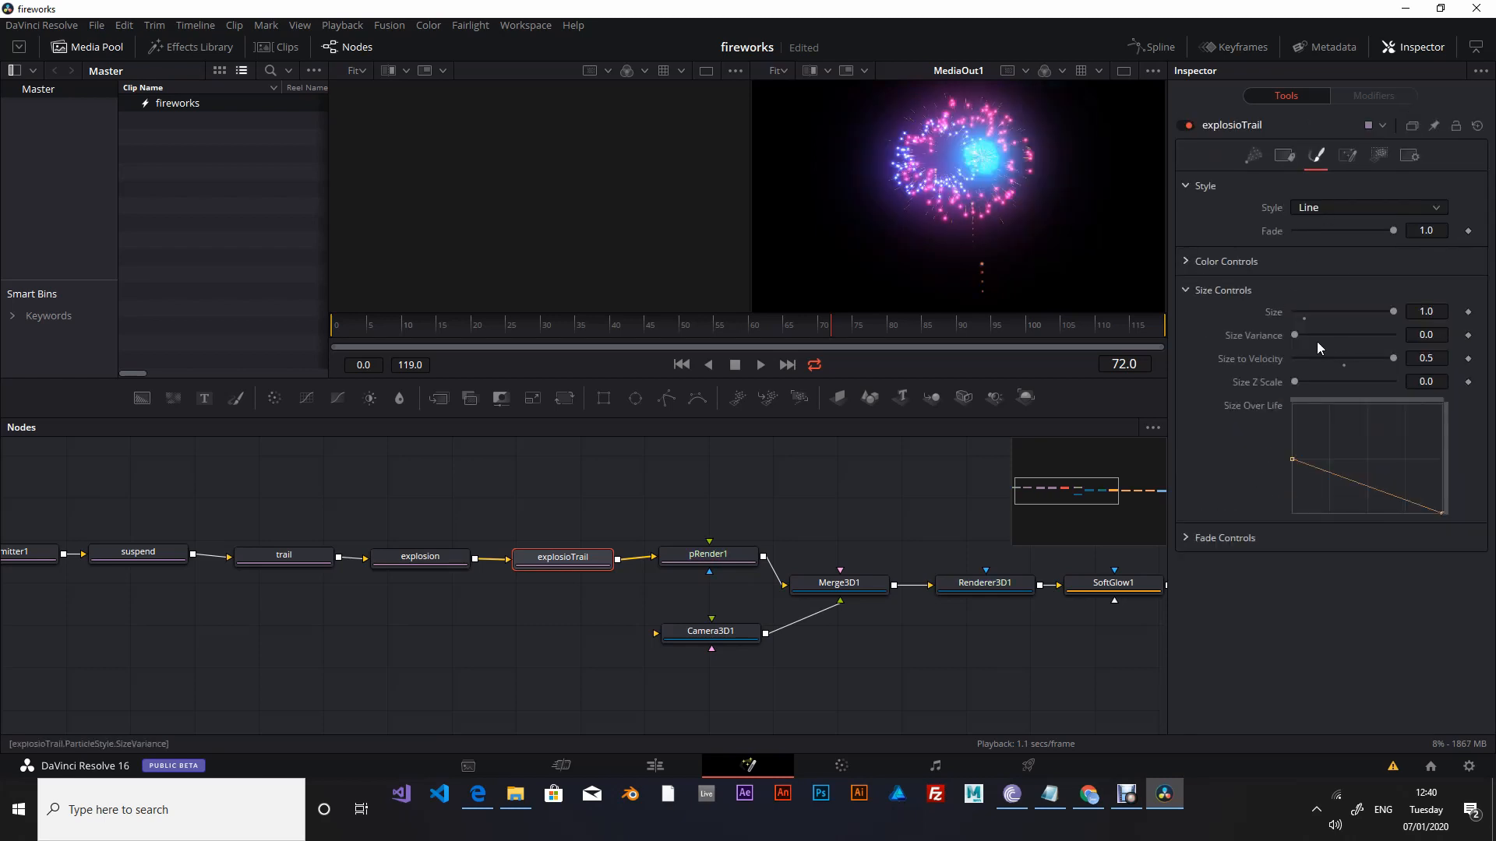
{"action": "left_click", "coordinate": [1438, 364]}
{"action": "type", "text": "1"}
{"action": "left_click", "coordinate": [1254, 452]}
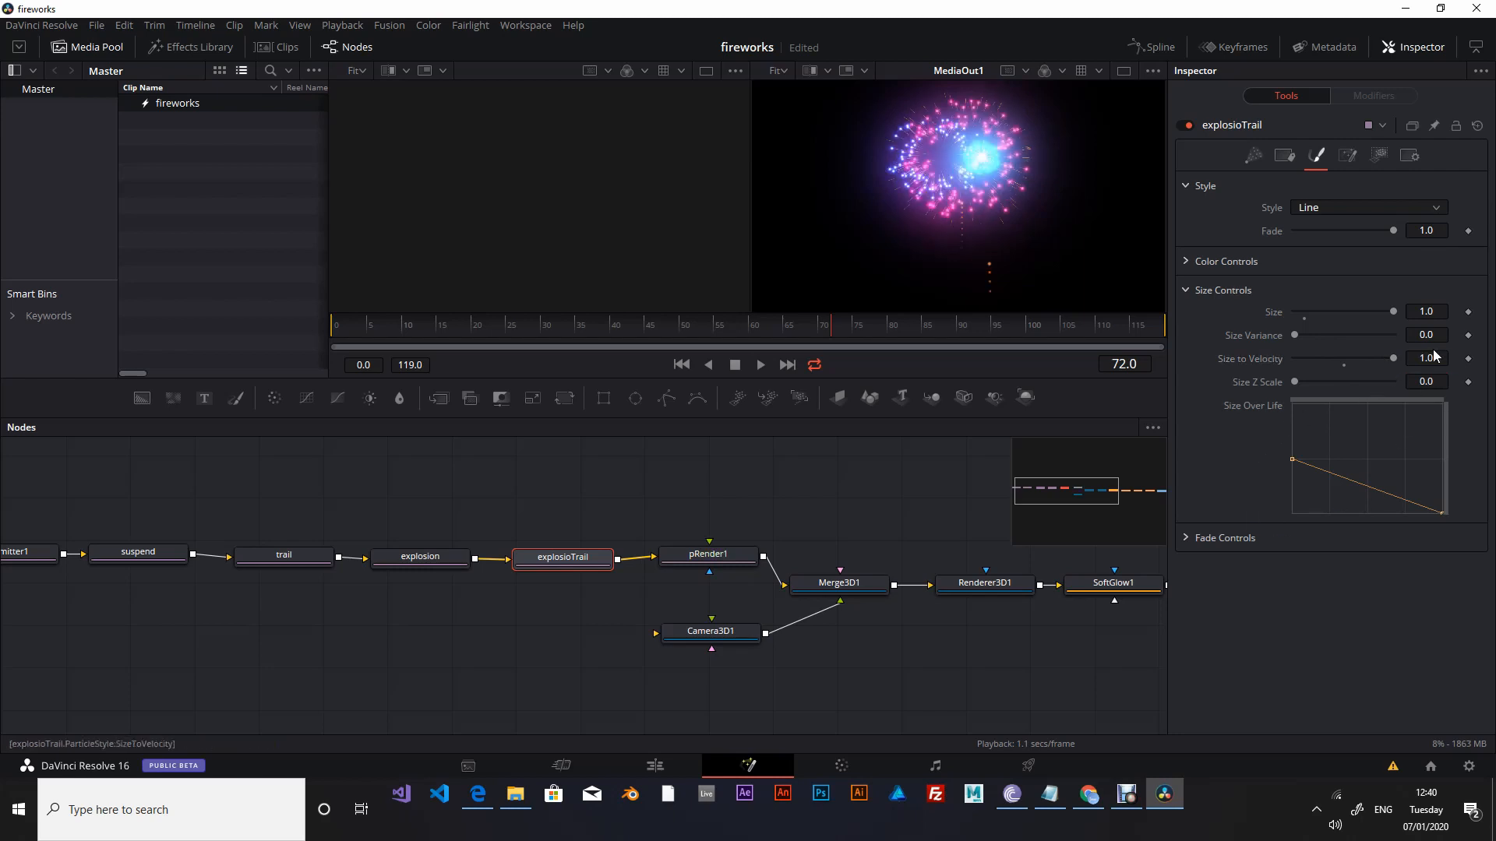
{"action": "left_click", "coordinate": [1436, 314]}
{"action": "type", "text": "2"}
{"action": "left_click", "coordinate": [1209, 439]}
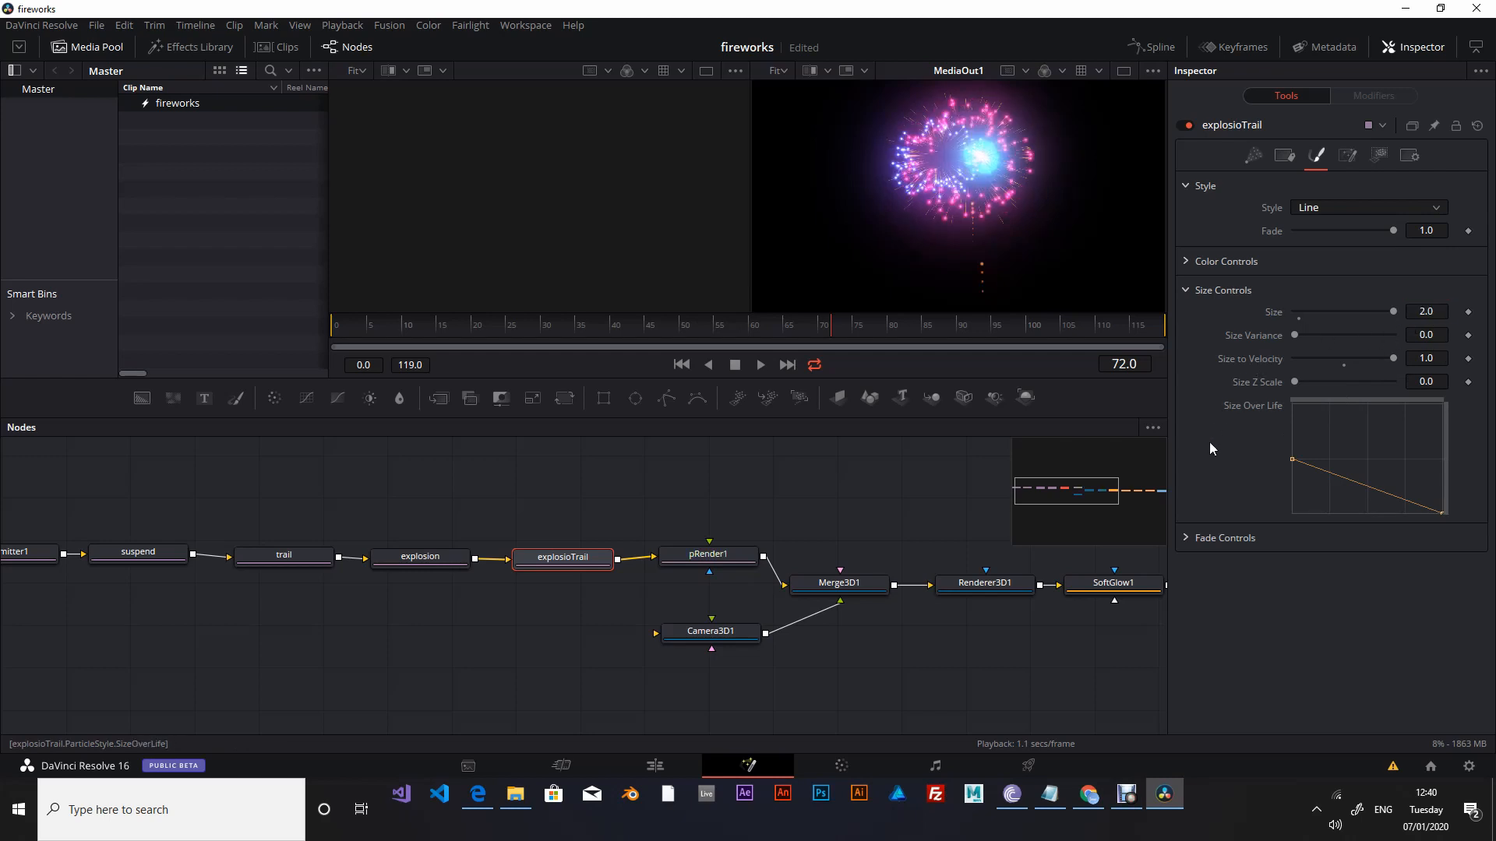
{"action": "mouse_move", "coordinate": [1291, 462]}
{"action": "left_mouse_down"}
{"action": "mouse_move", "coordinate": [1295, 422]}
{"action": "mouse_move", "coordinate": [1293, 443]}
{"action": "left_mouse_up"}
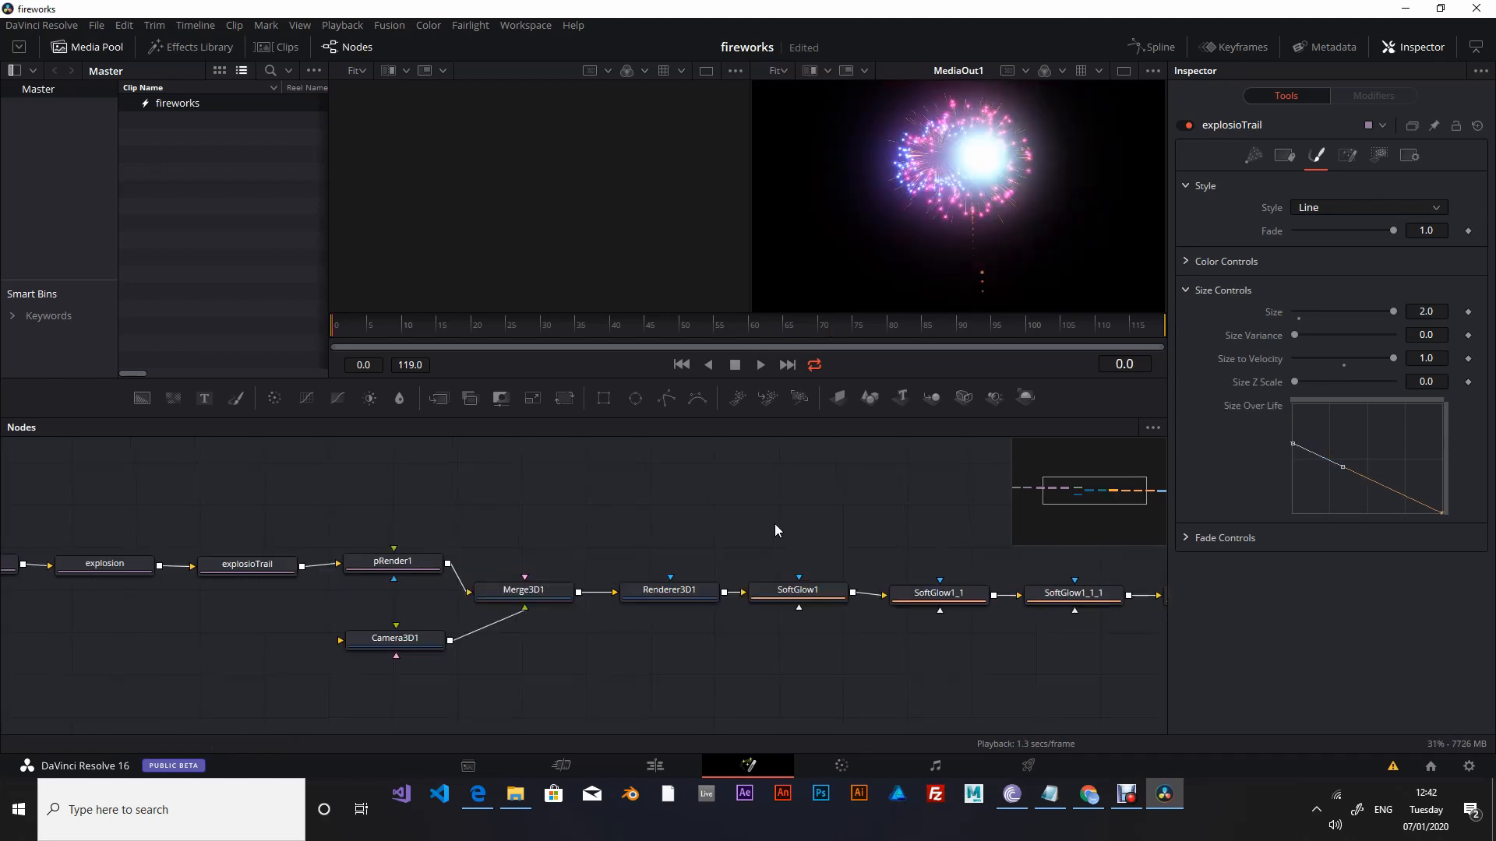